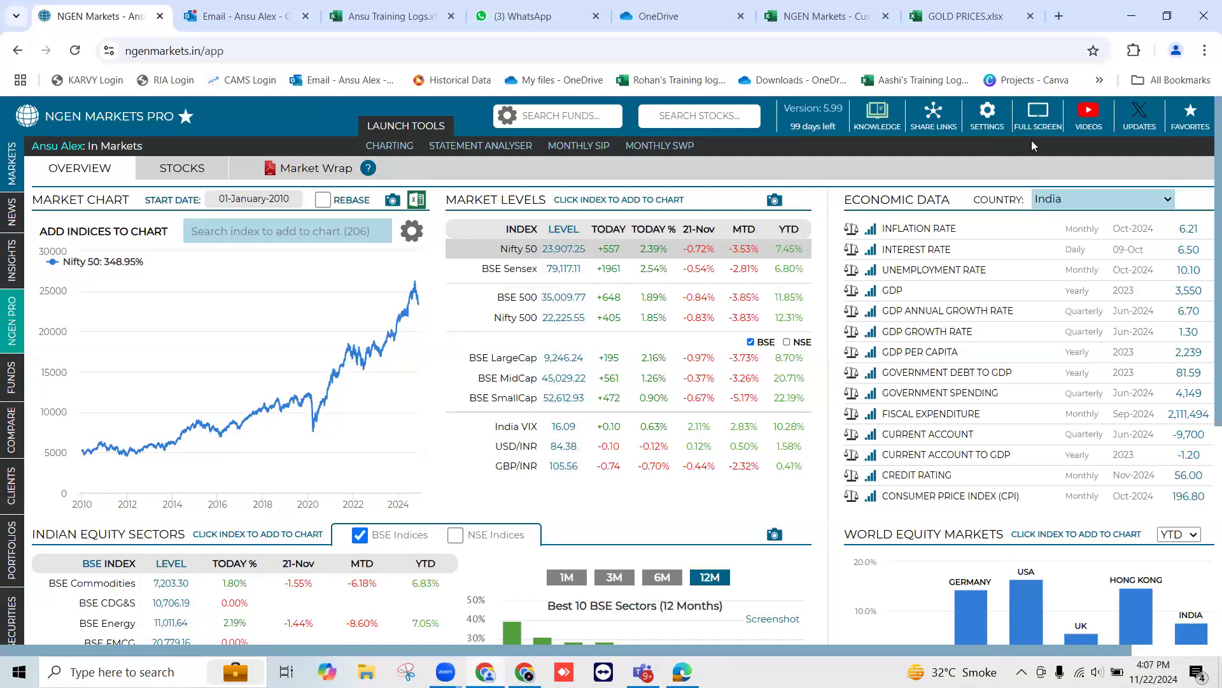
Open My Securities, check the required date and price format, and download the example file
mouse_move(21, 173)
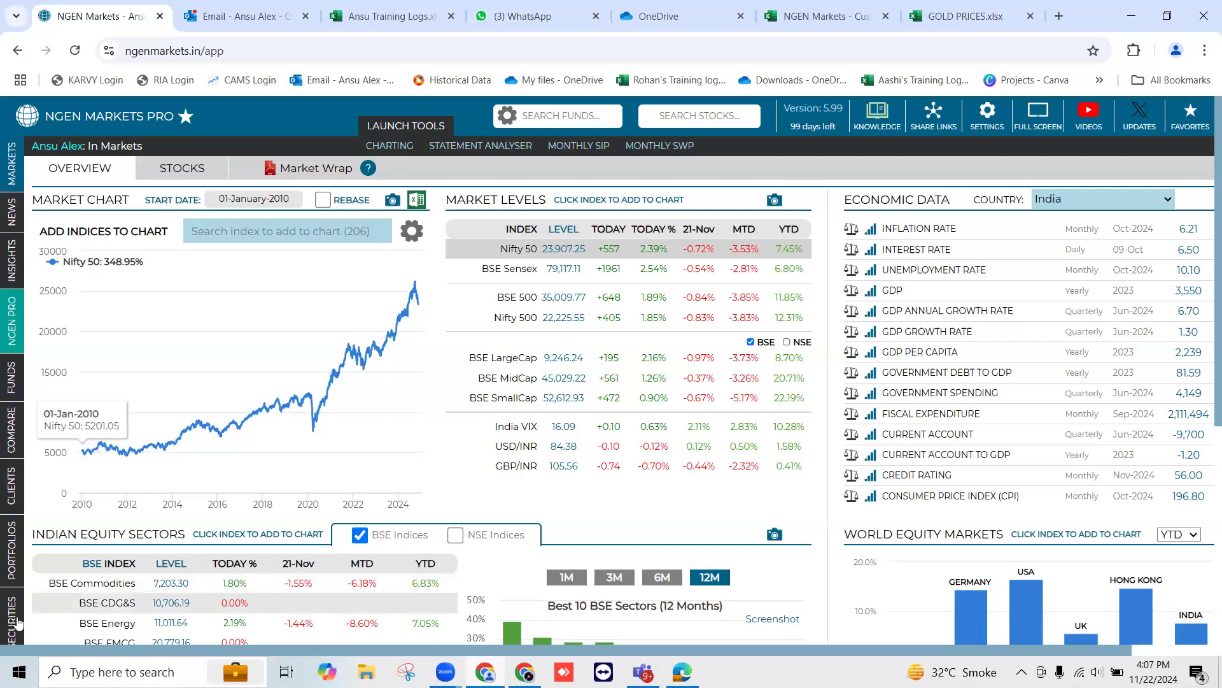
mouse_move(18, 622)
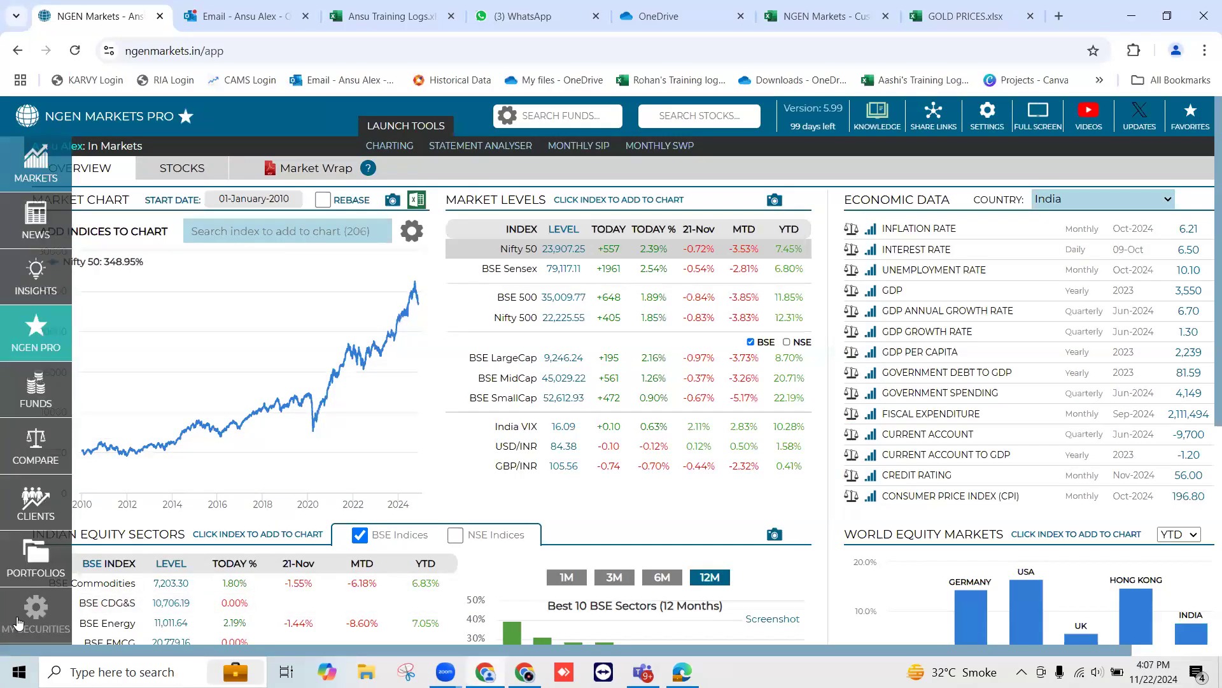
click(18, 623)
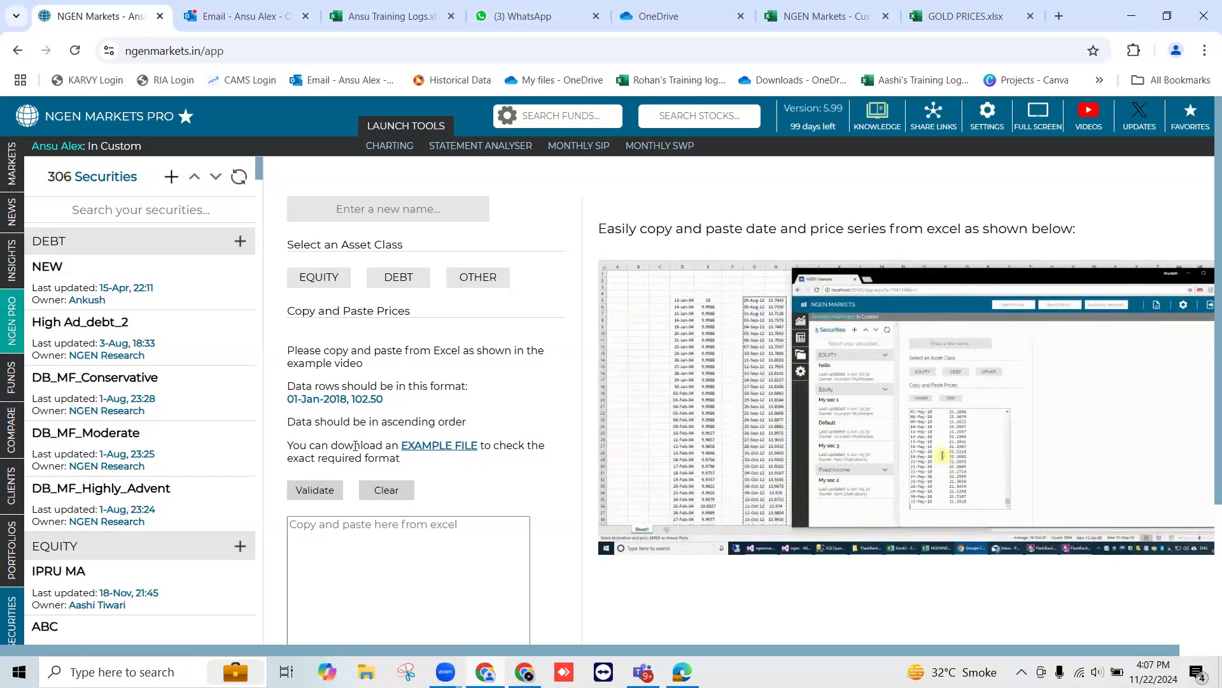
mouse_move(8, 608)
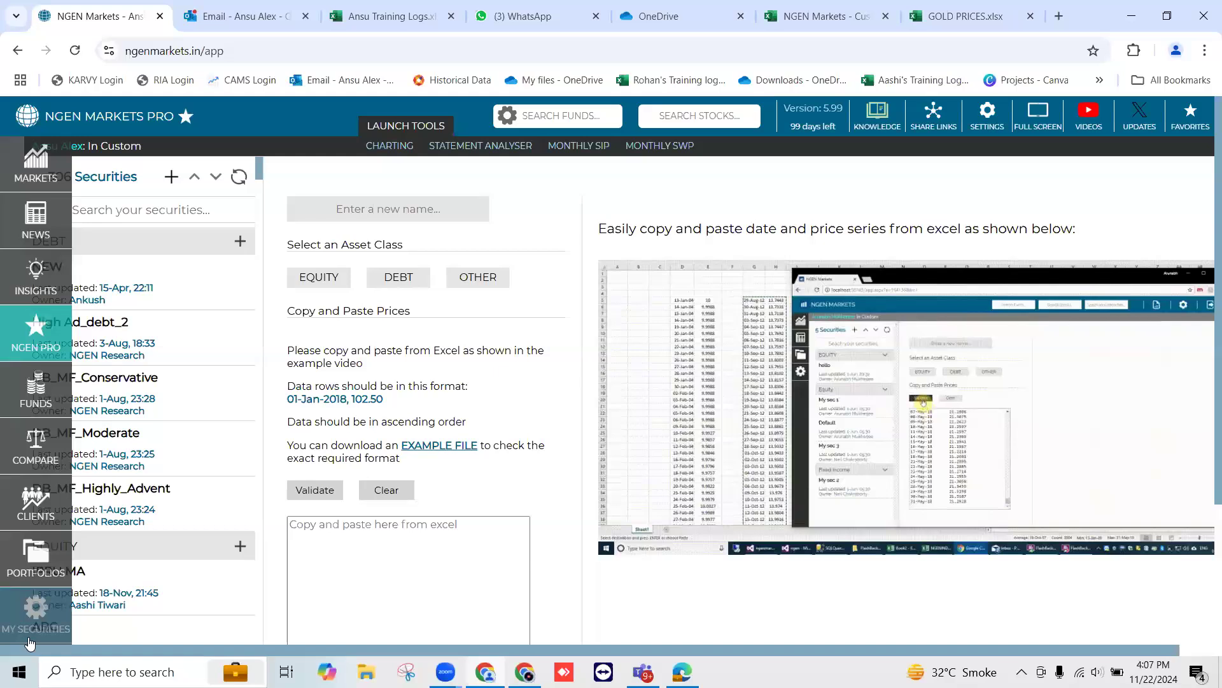
click(307, 585)
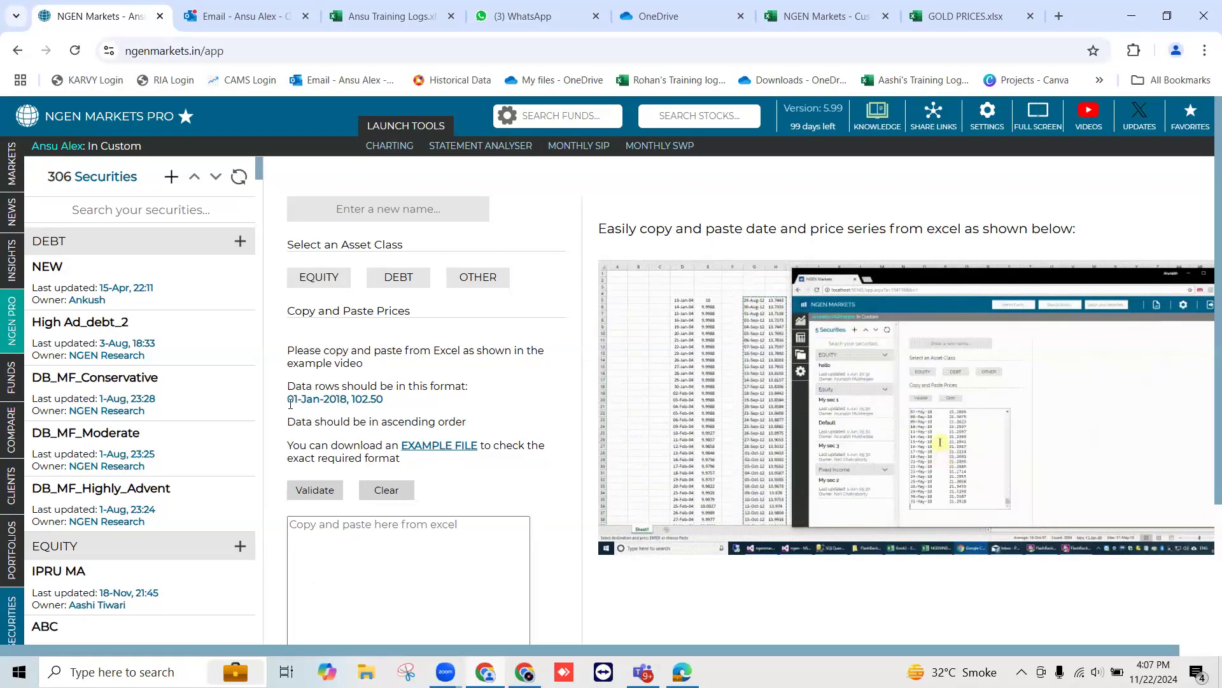
drag(288, 400, 387, 408)
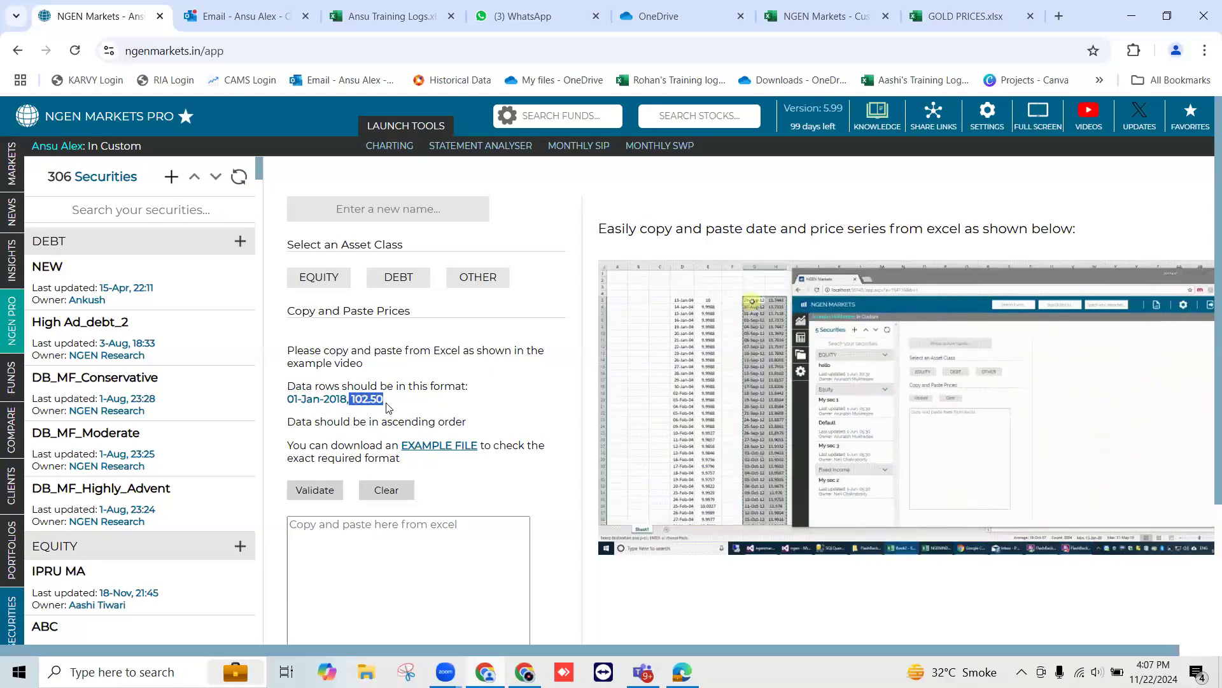
click(432, 446)
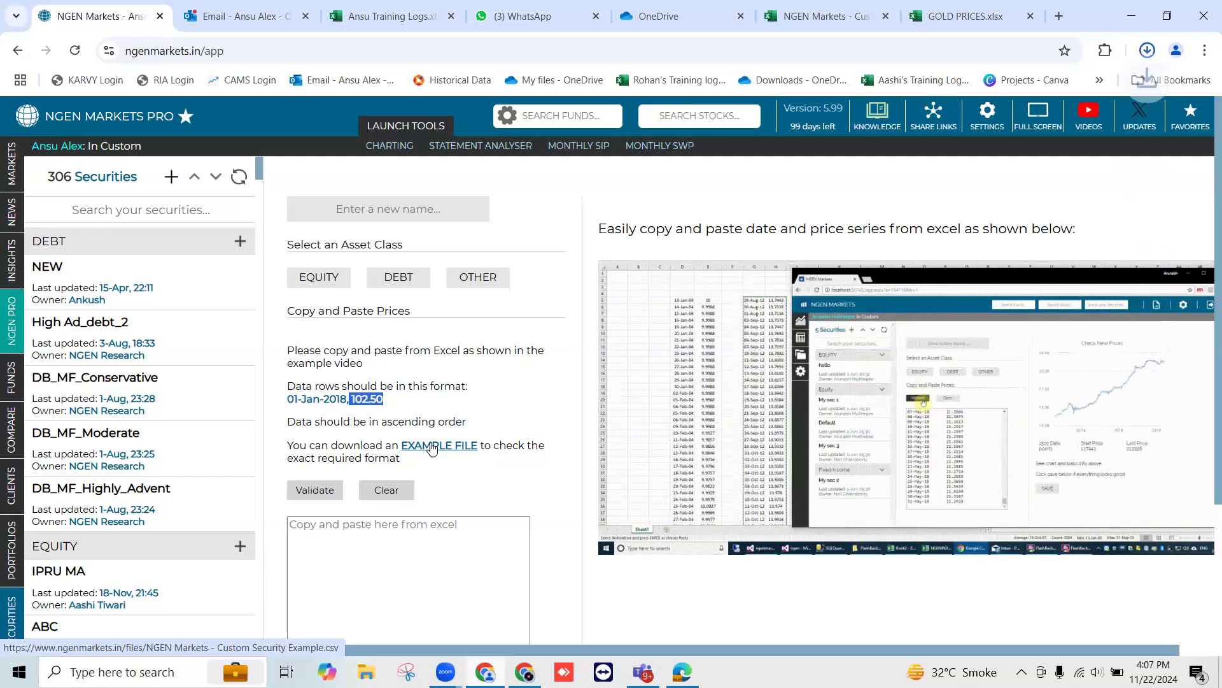
In the Custom Security Example workbook, copy the full date and price series in columns A and B, starting at A1
click(822, 21)
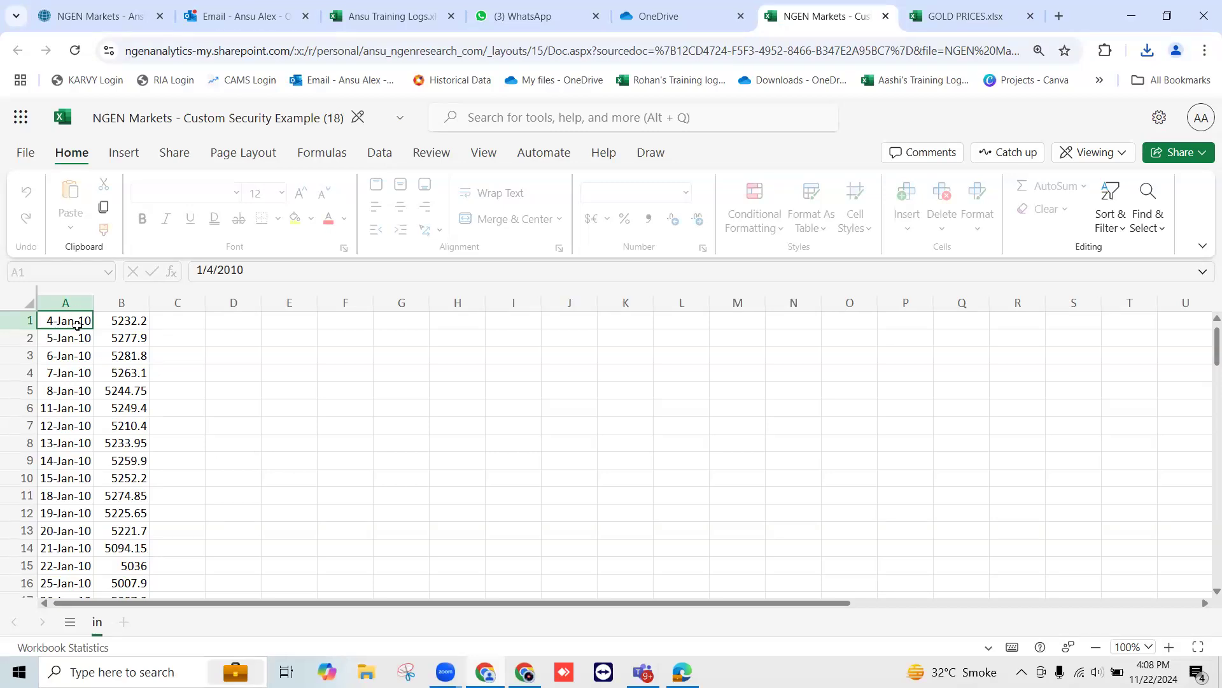
click(113, 322)
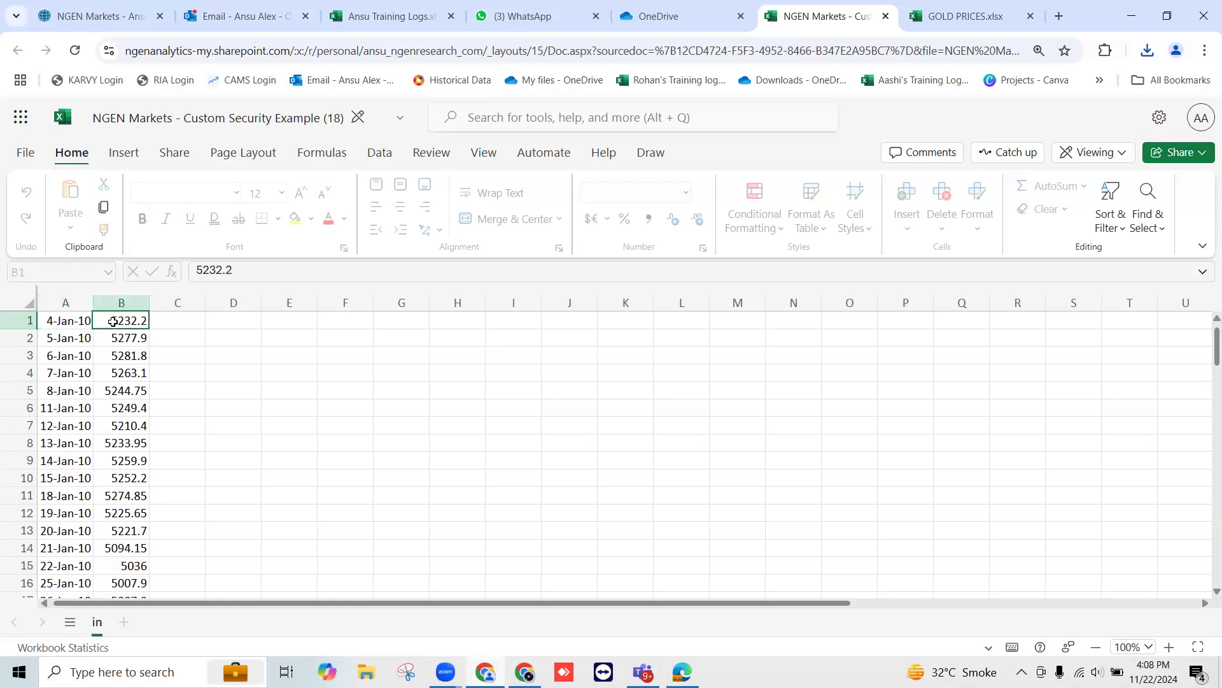
click(70, 321)
key(shift+Right)
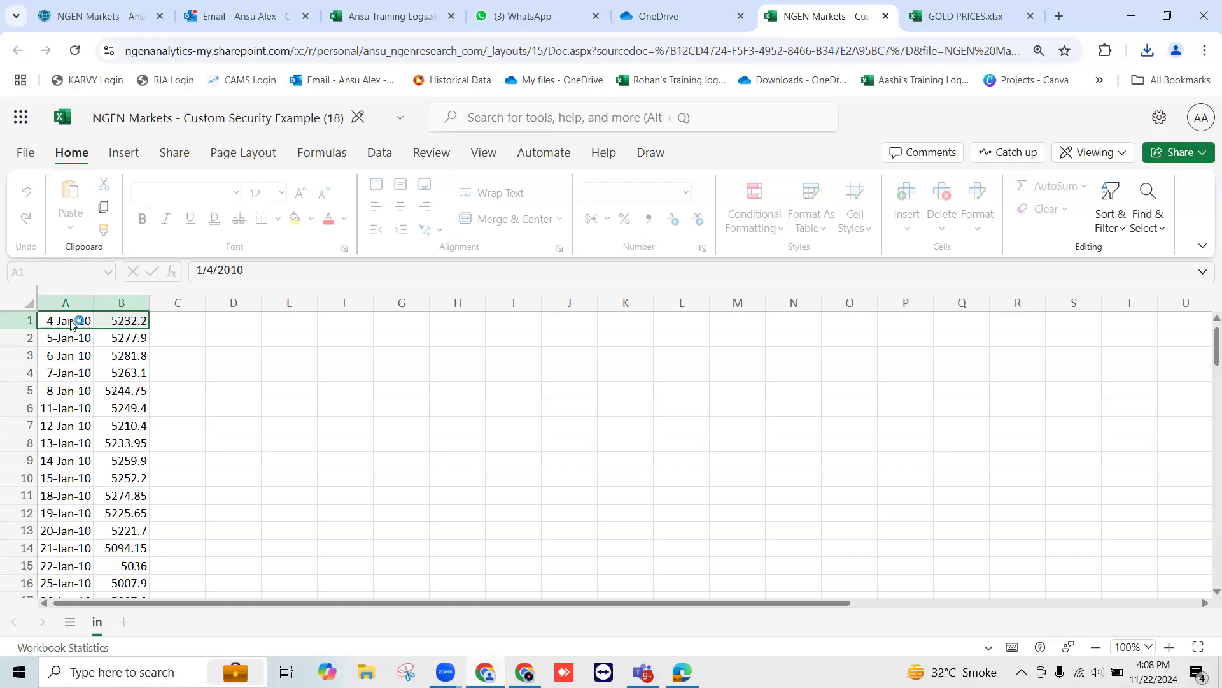
key(ctrl+shift+Down)
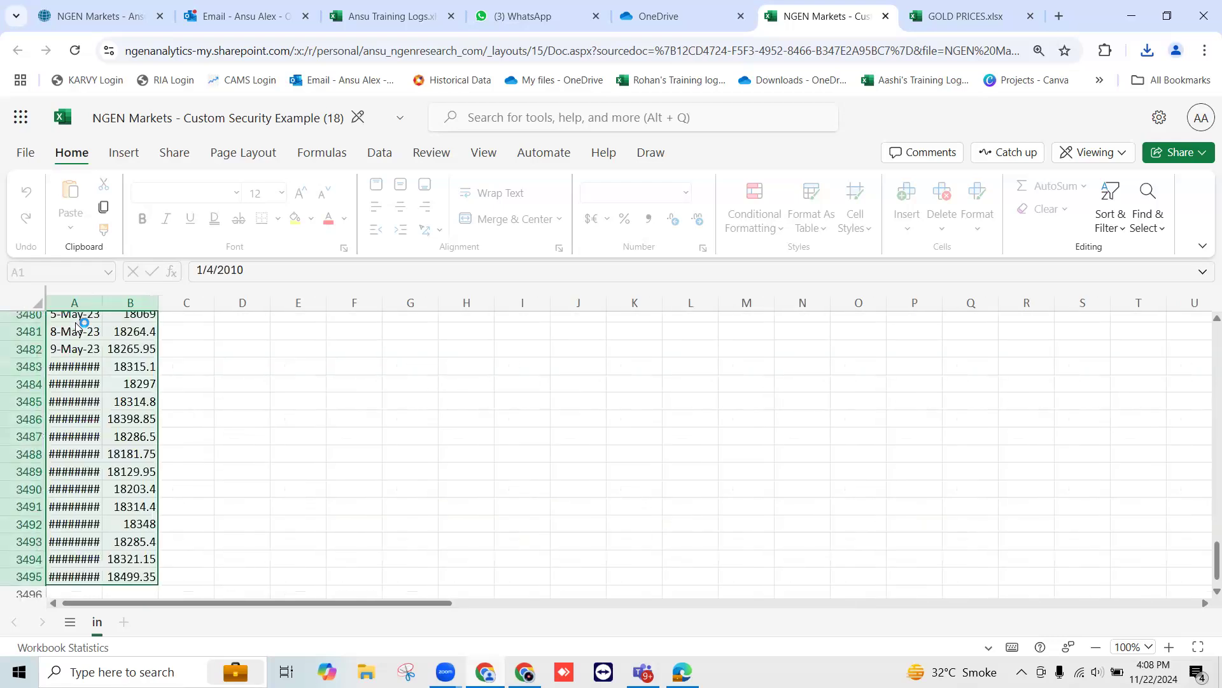
key(ctrl+c)
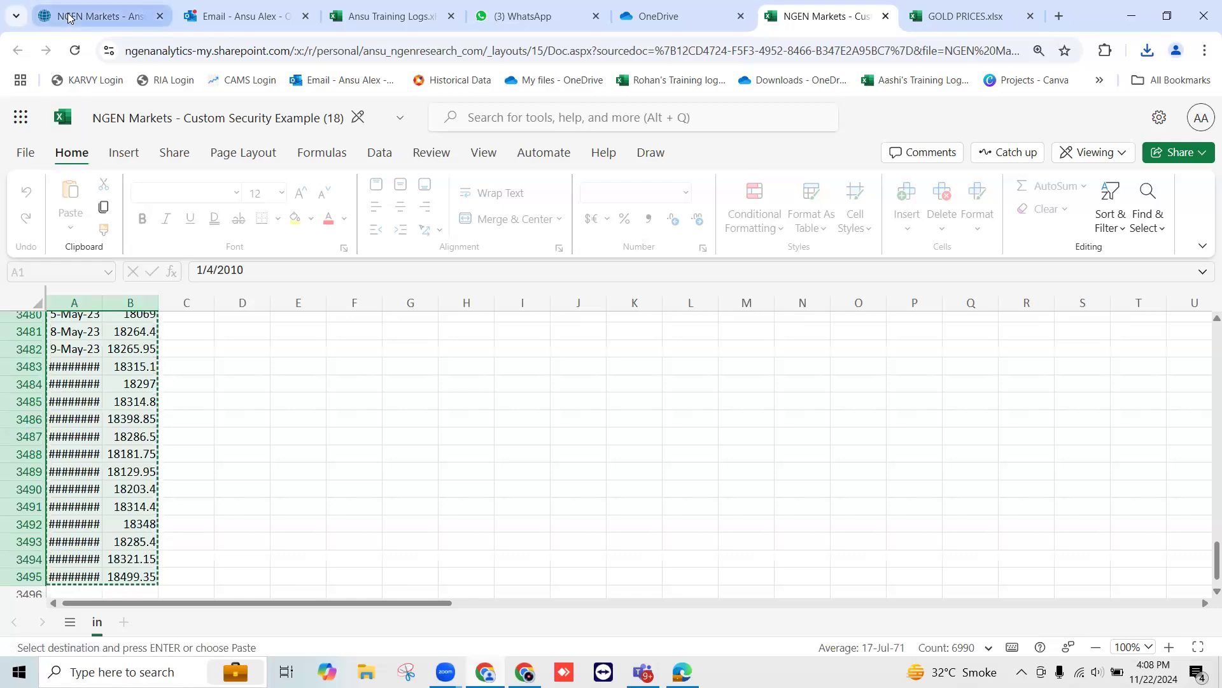
Switch to NGEN Markets and paste the copied example series into the new security's price box
click(99, 16)
click(331, 529)
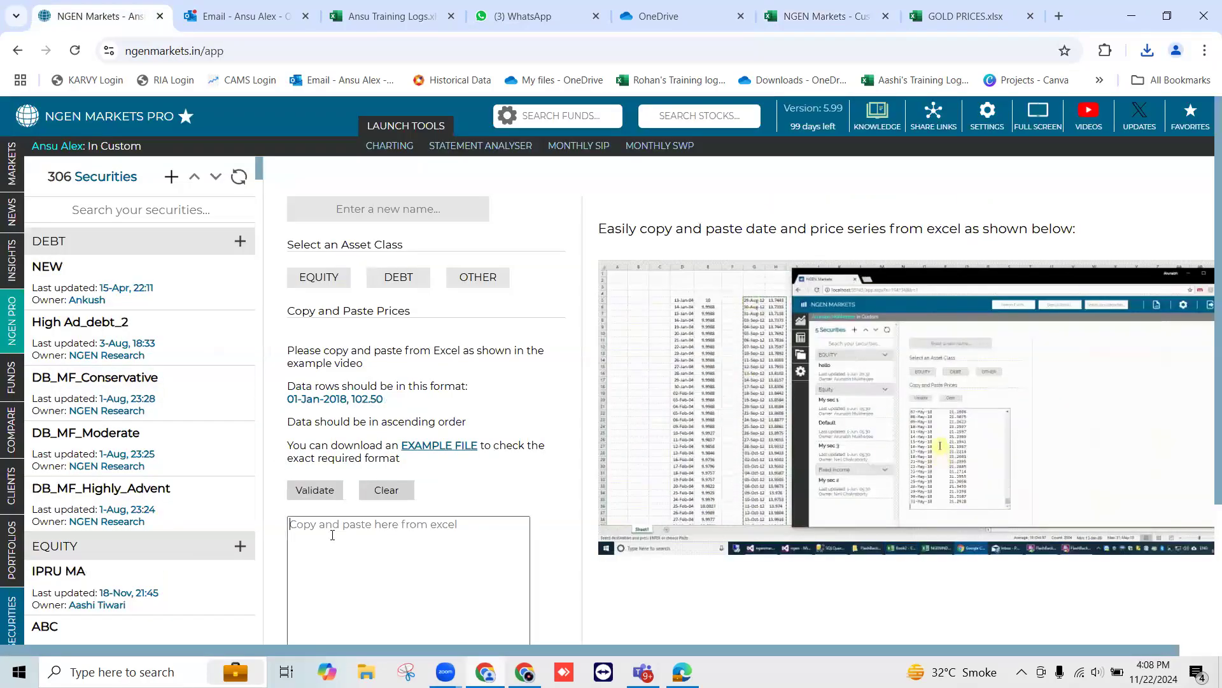
scroll(332, 534, down, 1)
key(ctrl+v)
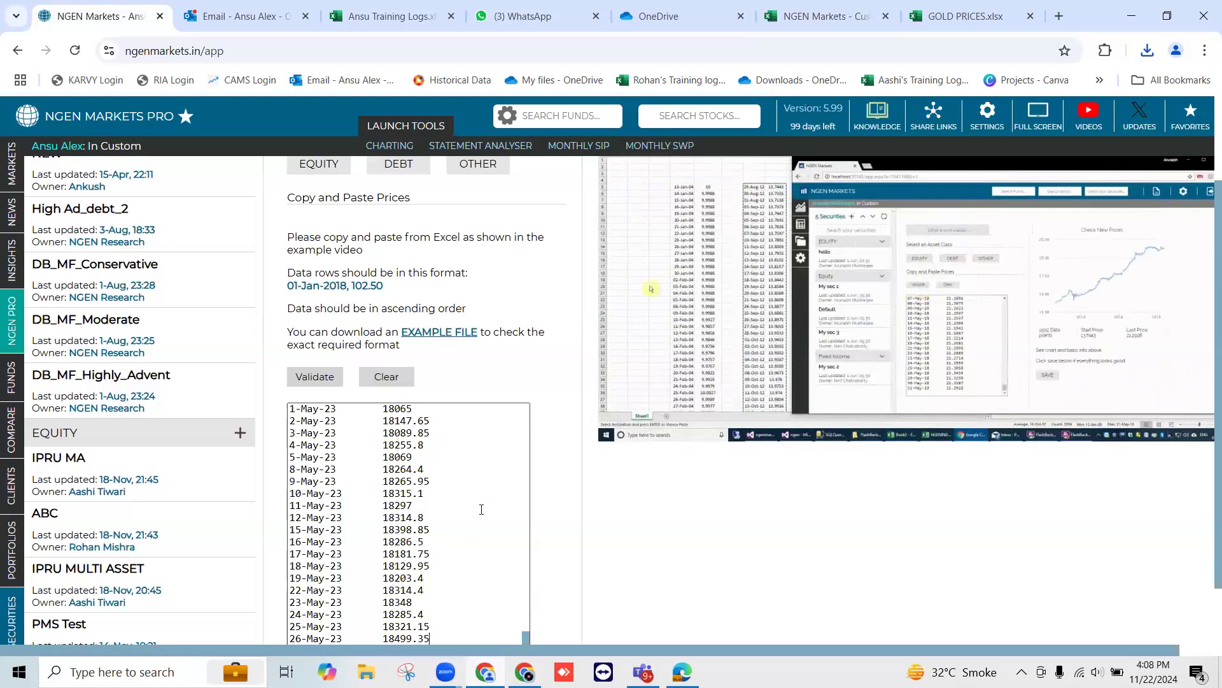
Name the new security Ex NOV 2024 and set its asset class to OTHER
scroll(382, 537, up, 5)
scroll(456, 381, up, 2)
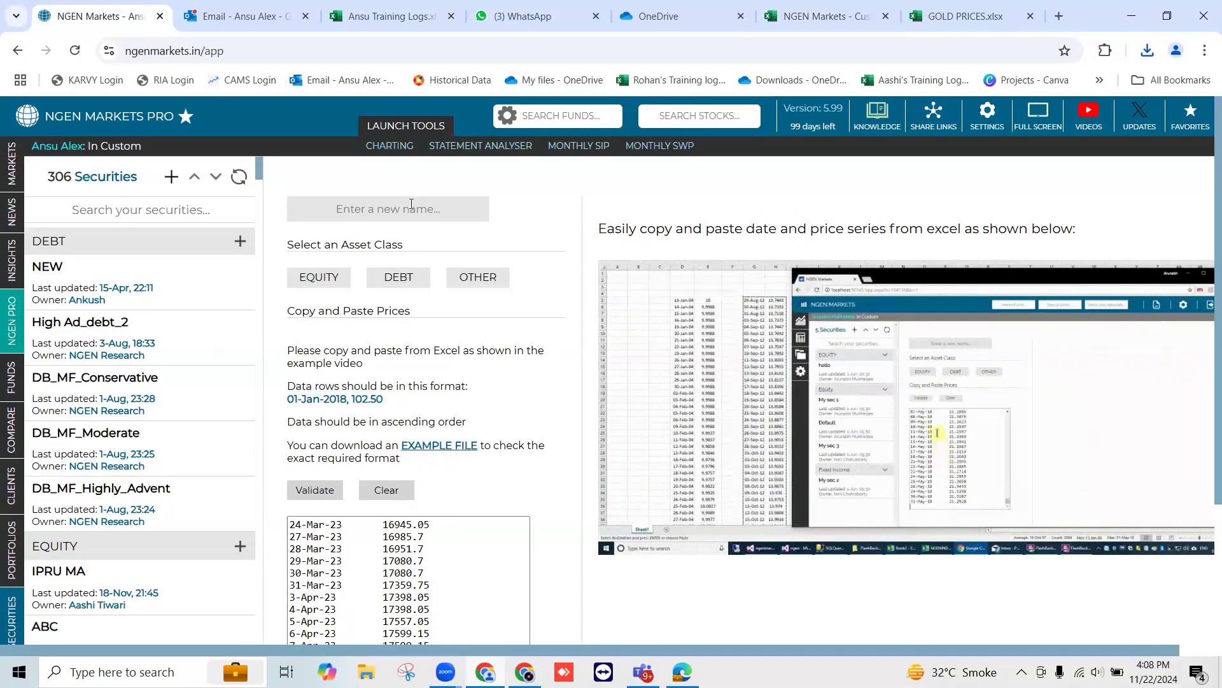
text(Ex)
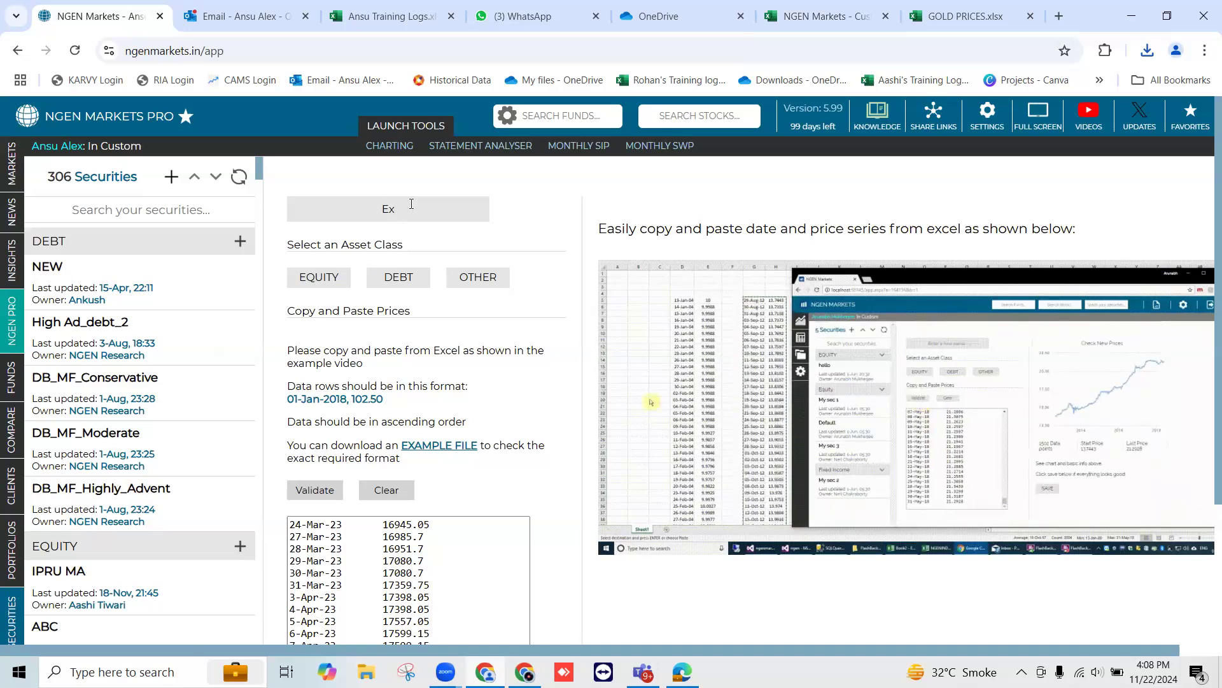
text( NOV 2024)
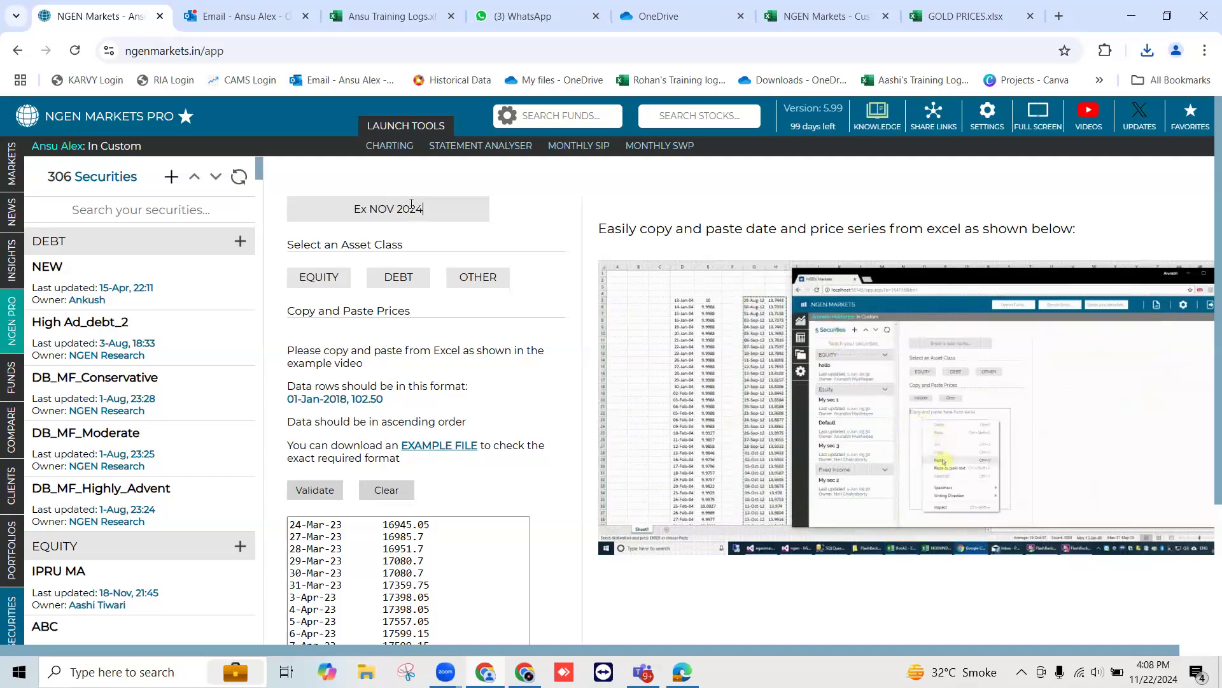
drag(342, 245, 405, 250)
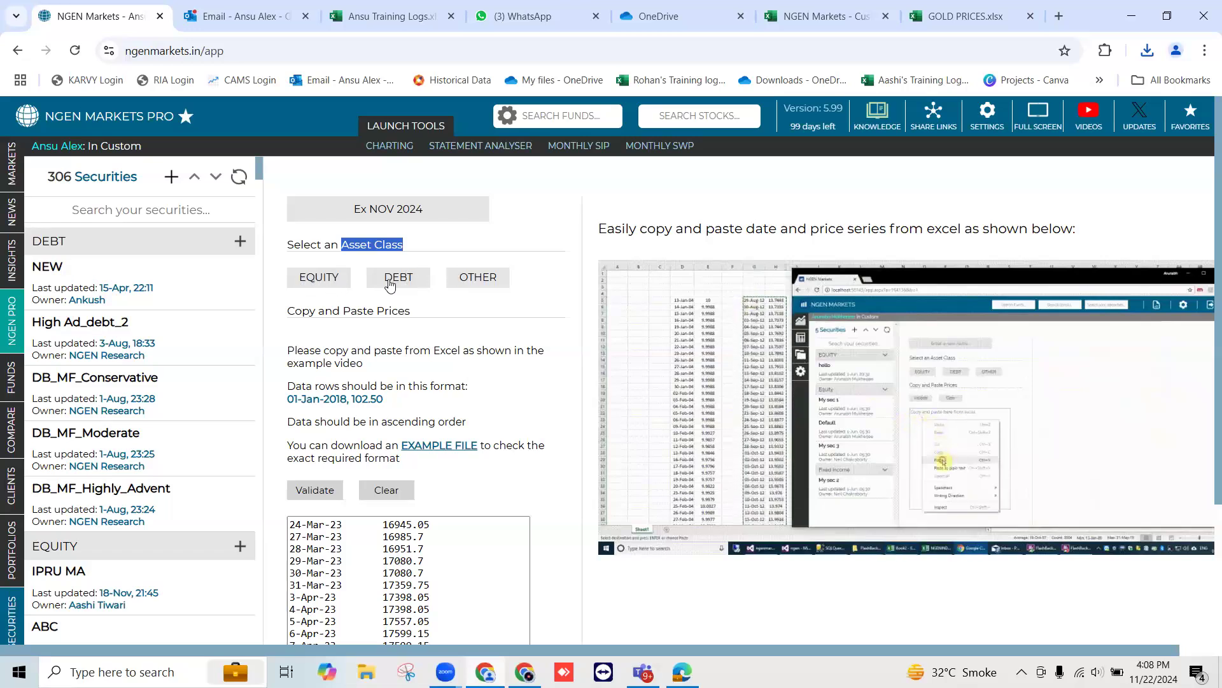
click(476, 284)
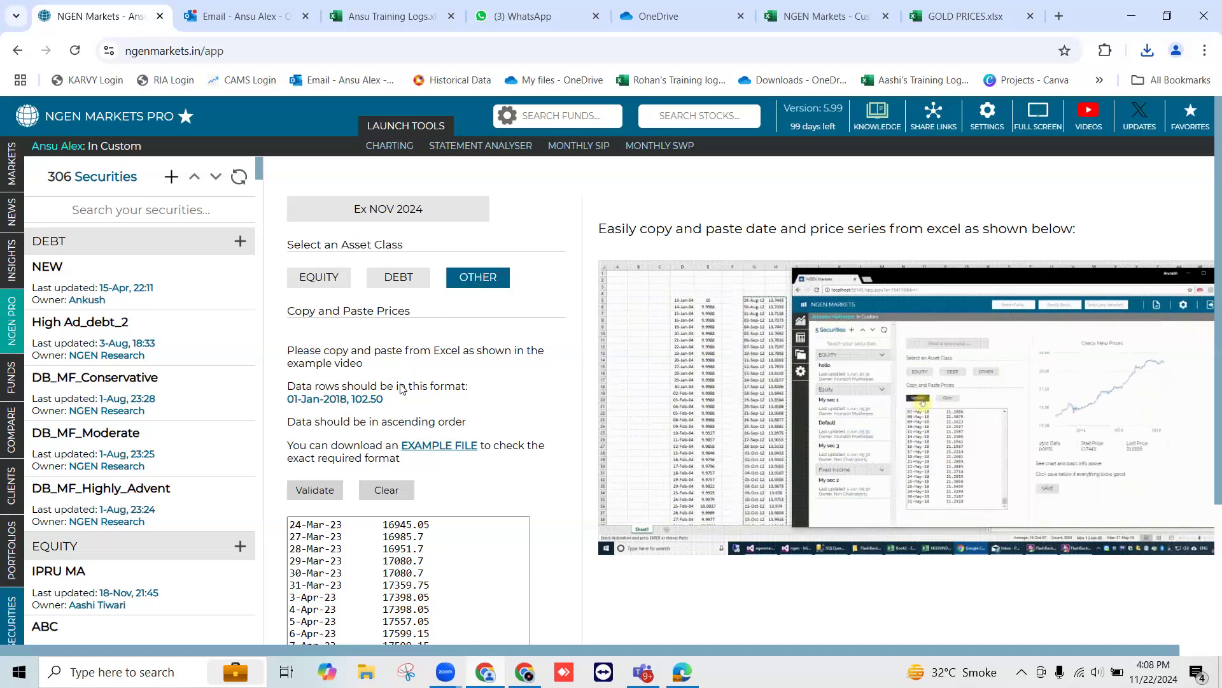
Validate the pasted example prices and check the chart, number of data points, start price and last price
click(312, 491)
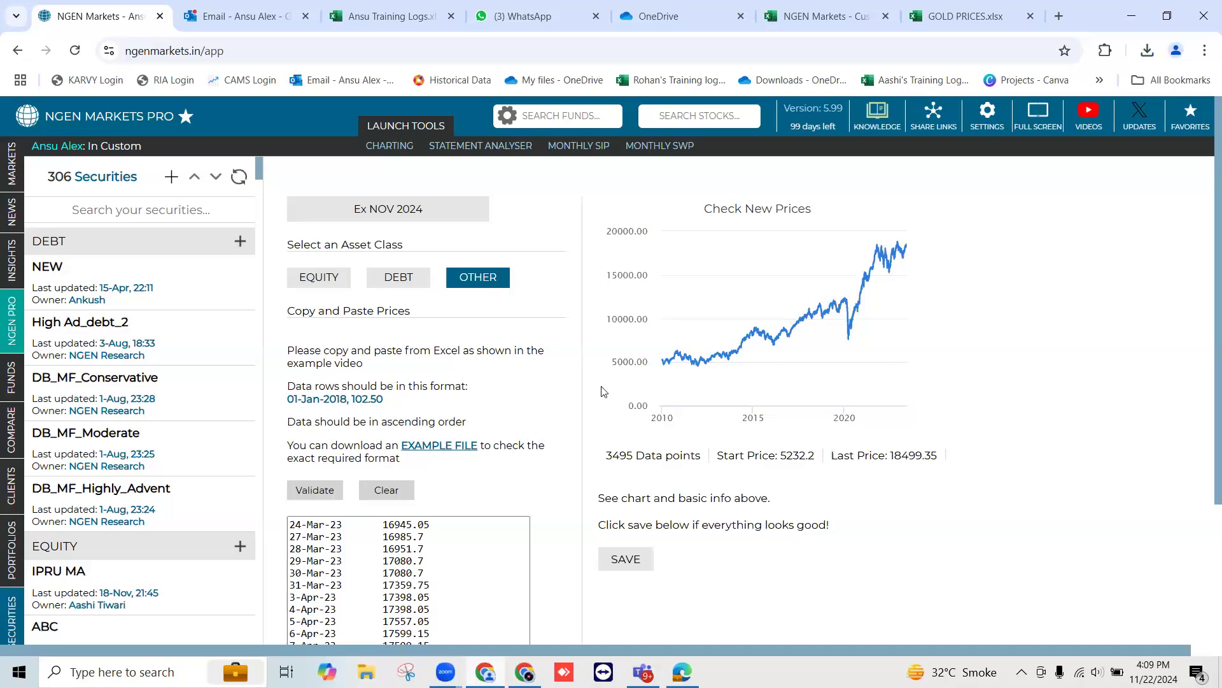
mouse_move(675, 363)
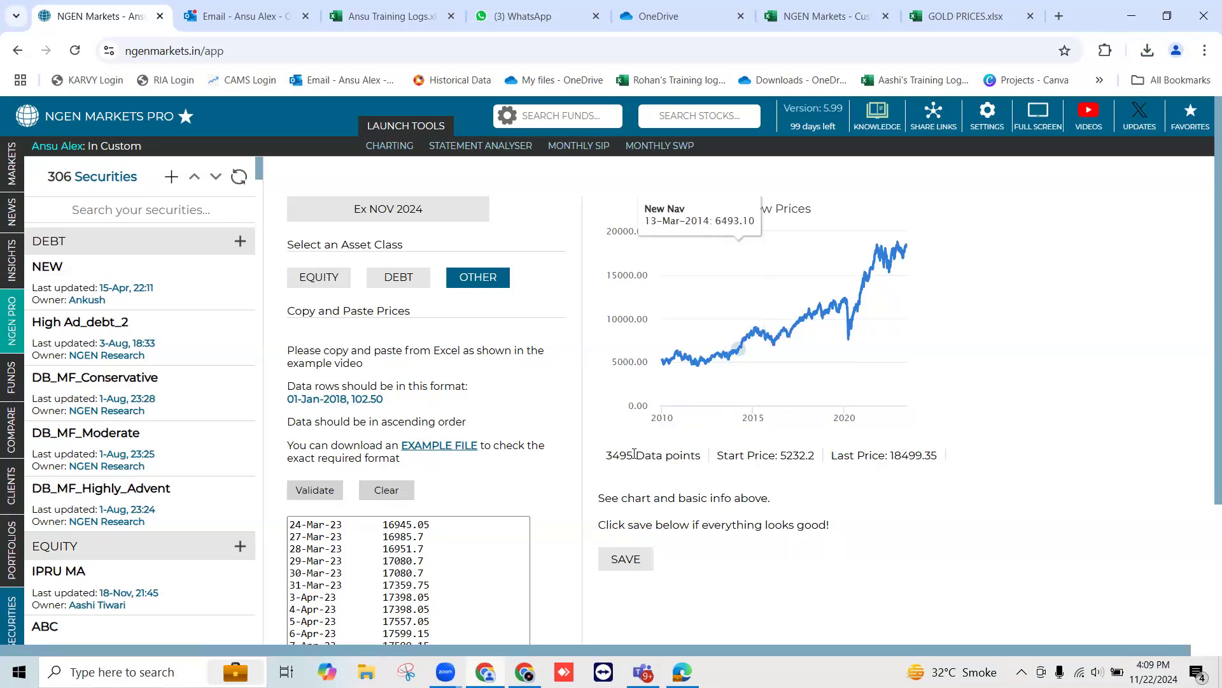
double_click(615, 455)
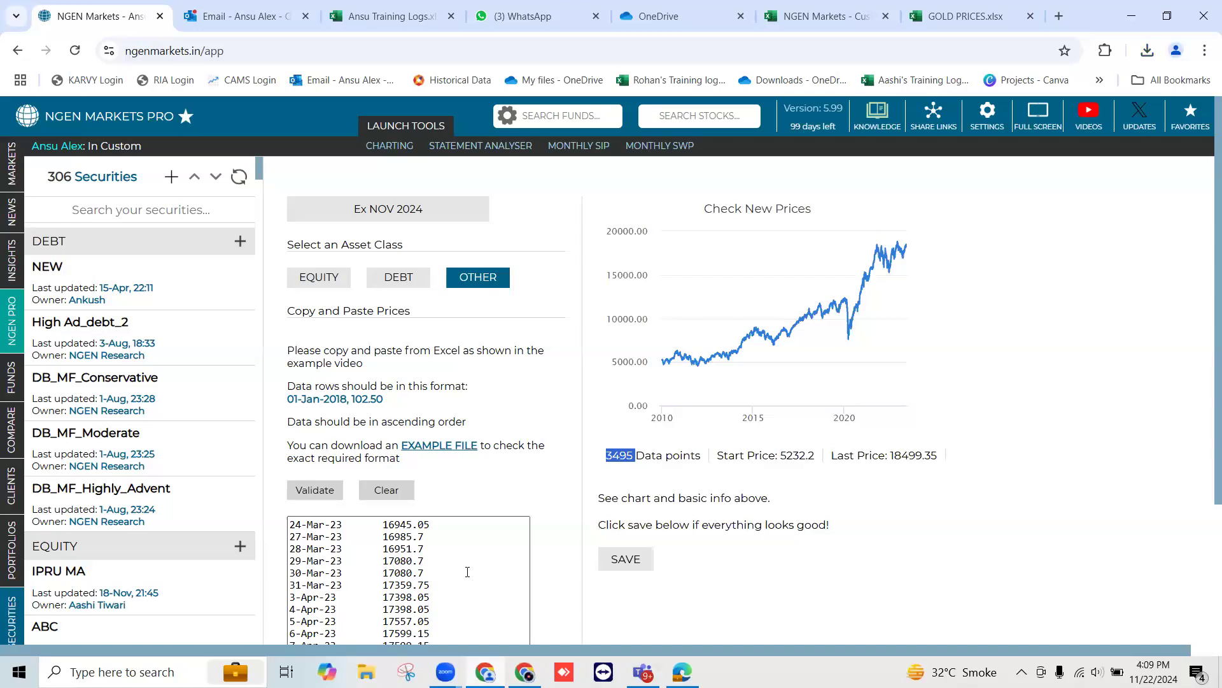
drag(779, 456, 813, 457)
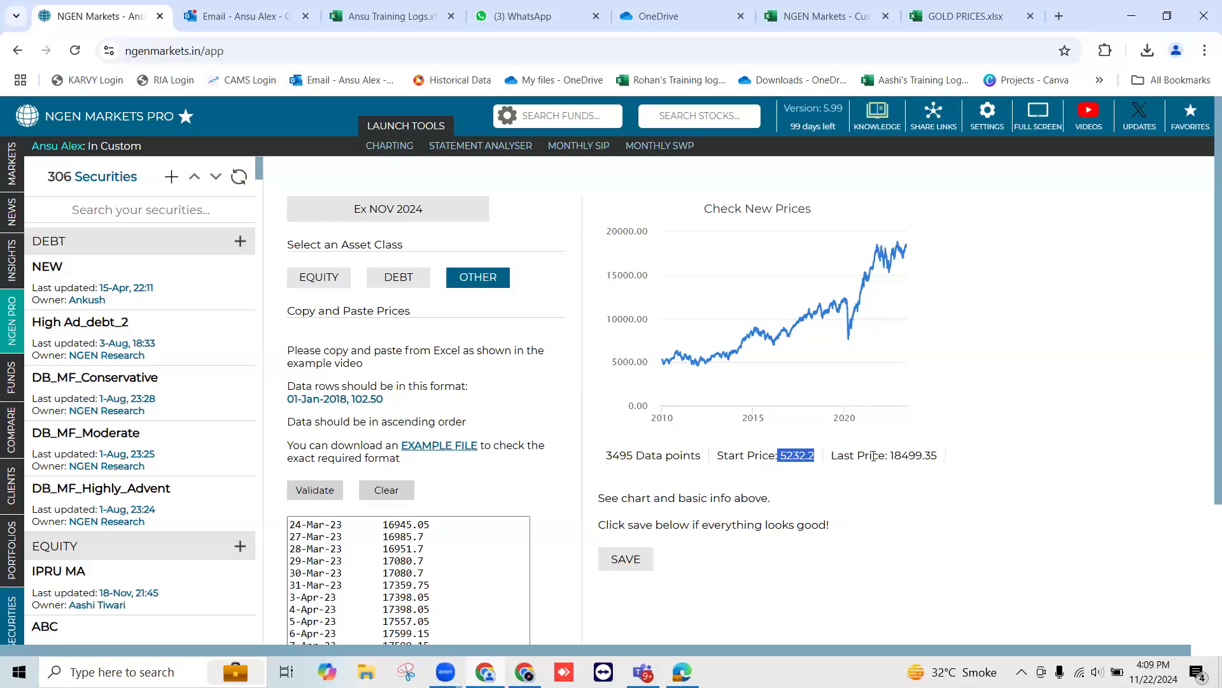
drag(891, 457, 929, 456)
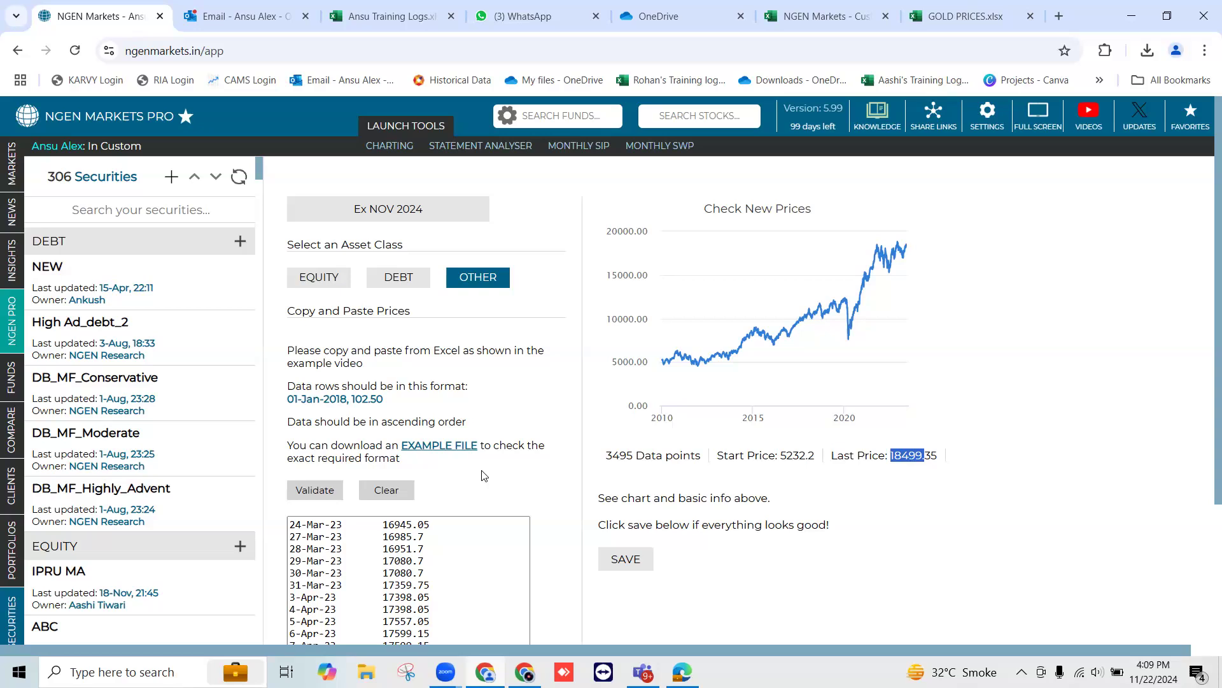
Start a blank new security, then copy all dates and spot prices from A2 to B774 in the GOLD PRICES workbook
click(171, 177)
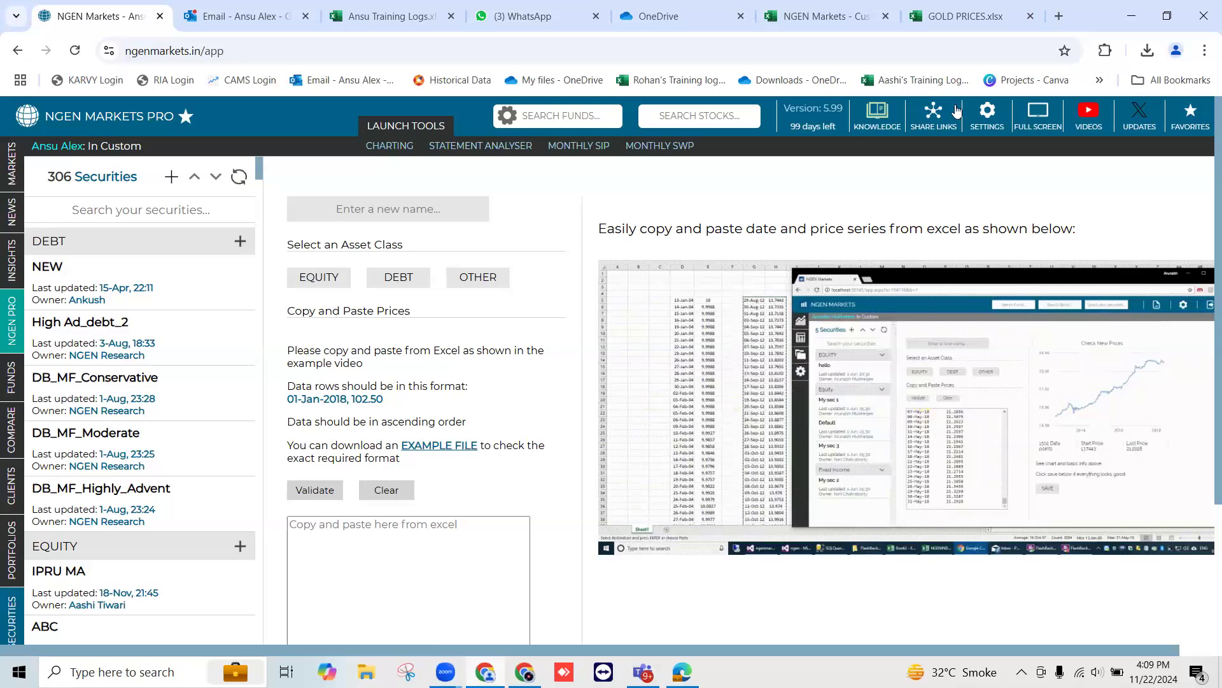
click(968, 16)
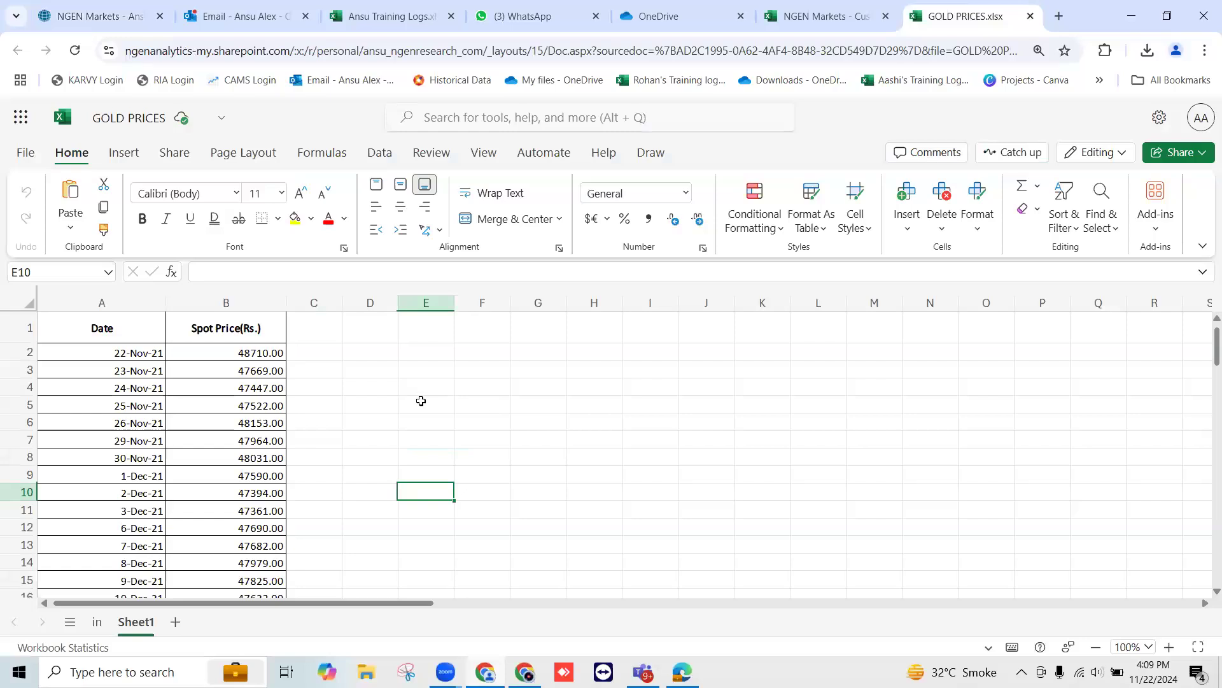
click(152, 351)
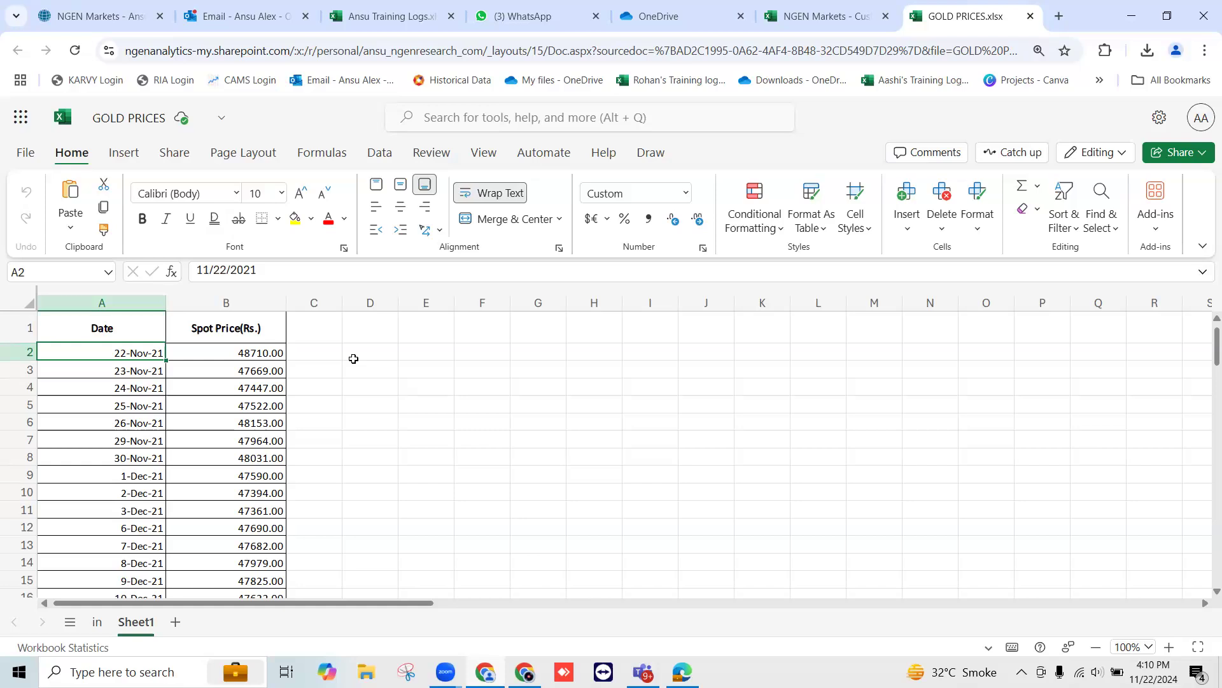
key(ctrl+Down)
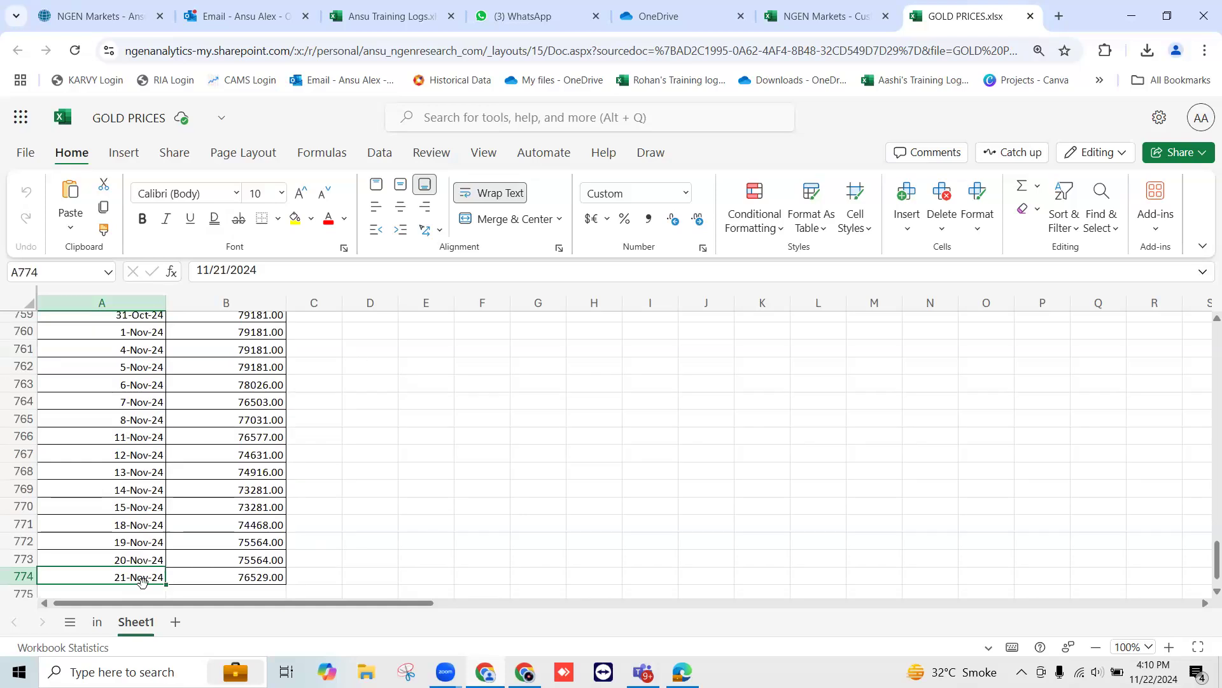
key(ctrl+Up)
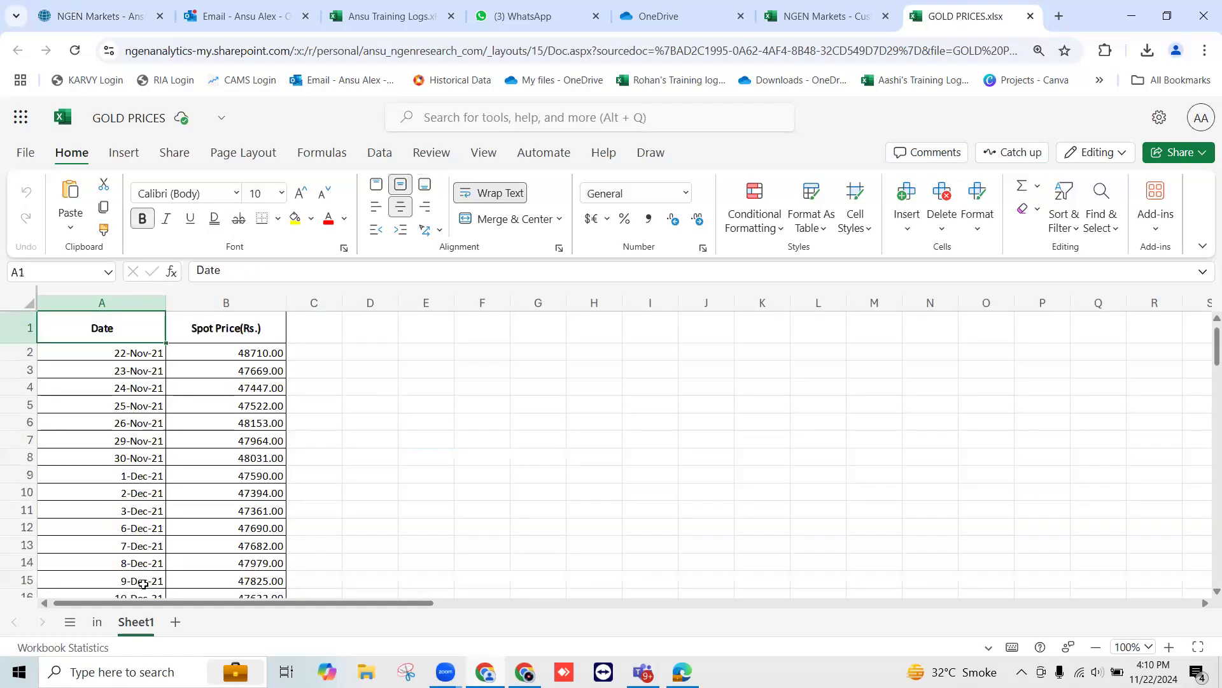
click(95, 356)
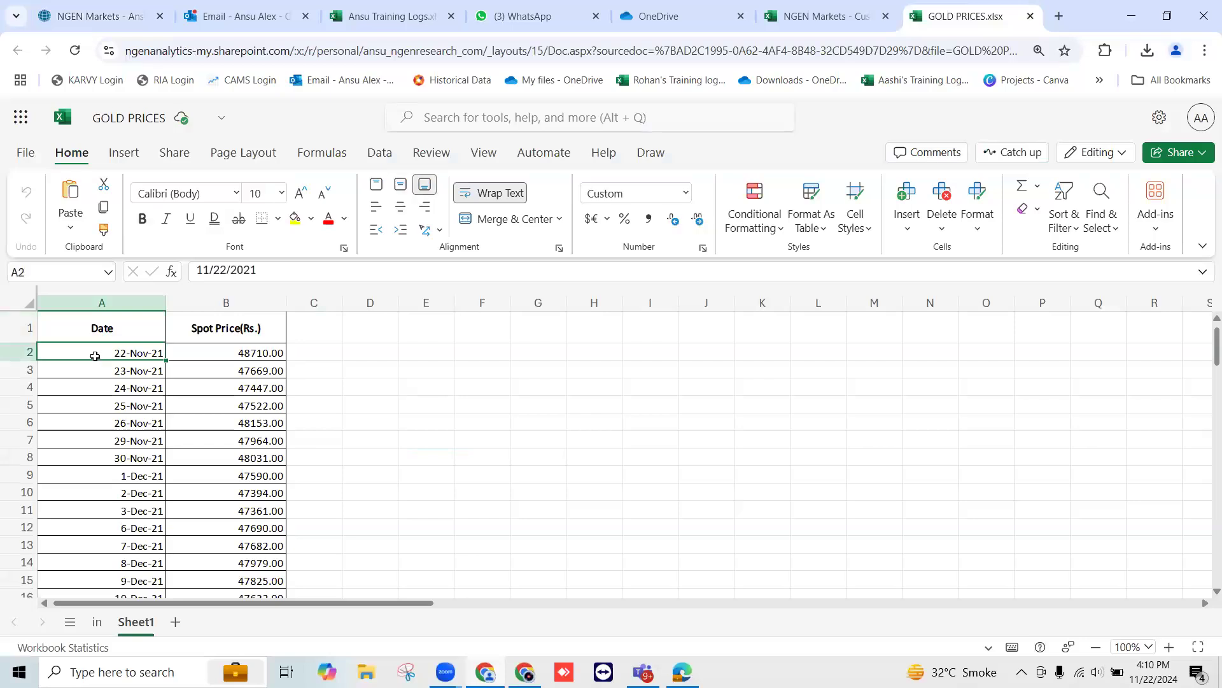
key(shift+Right)
key(ctrl+shift+Down)
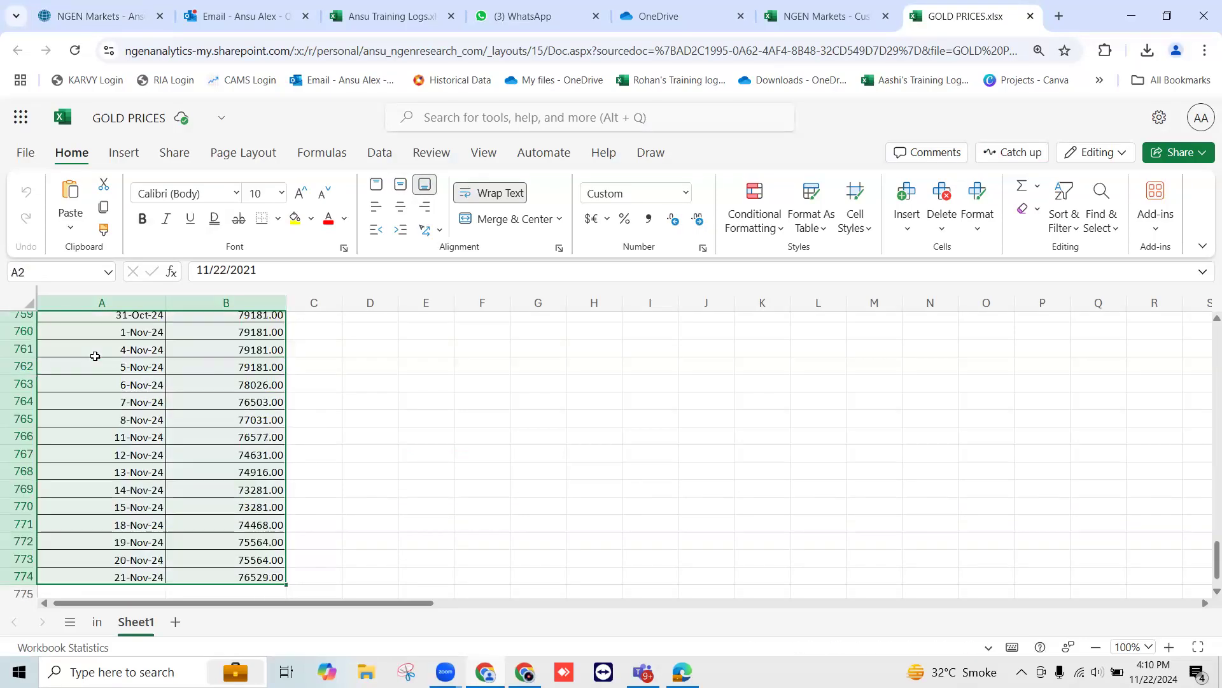
key(ctrl+c)
Return to NGEN Markets and paste the copied gold dates and prices into the blank security's price box
click(89, 16)
click(343, 538)
key(ctrl+v)
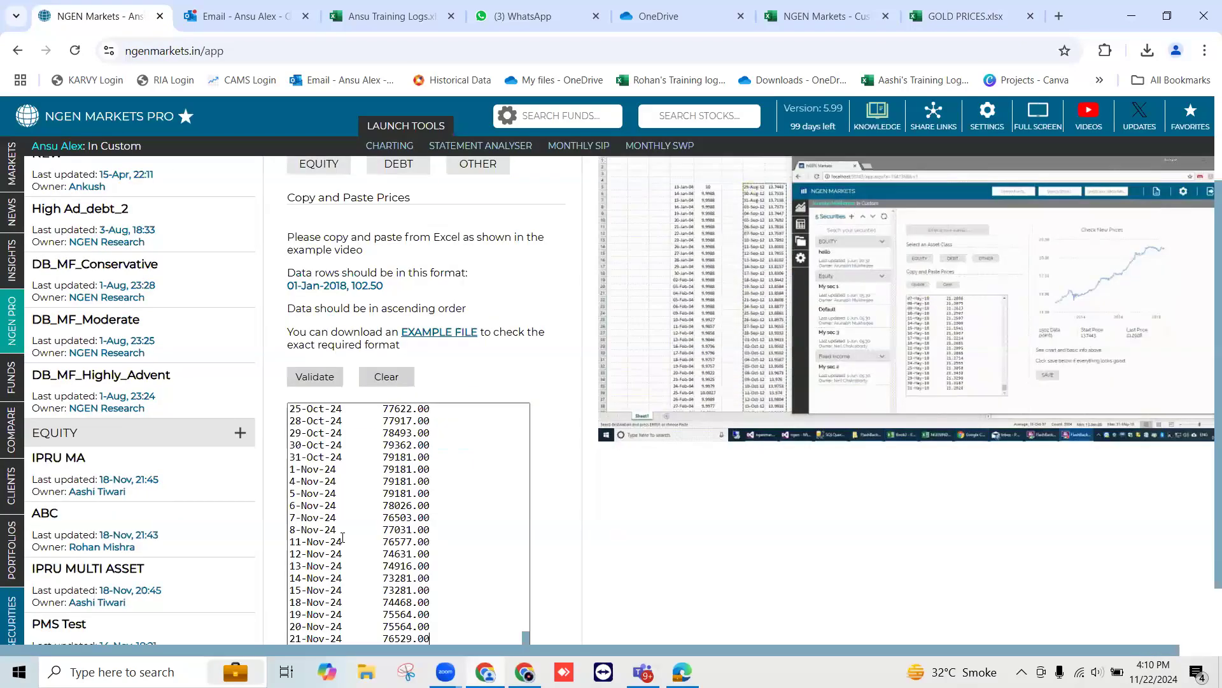
Name the new gold security Gold Nov 2024
scroll(429, 212, up, 4)
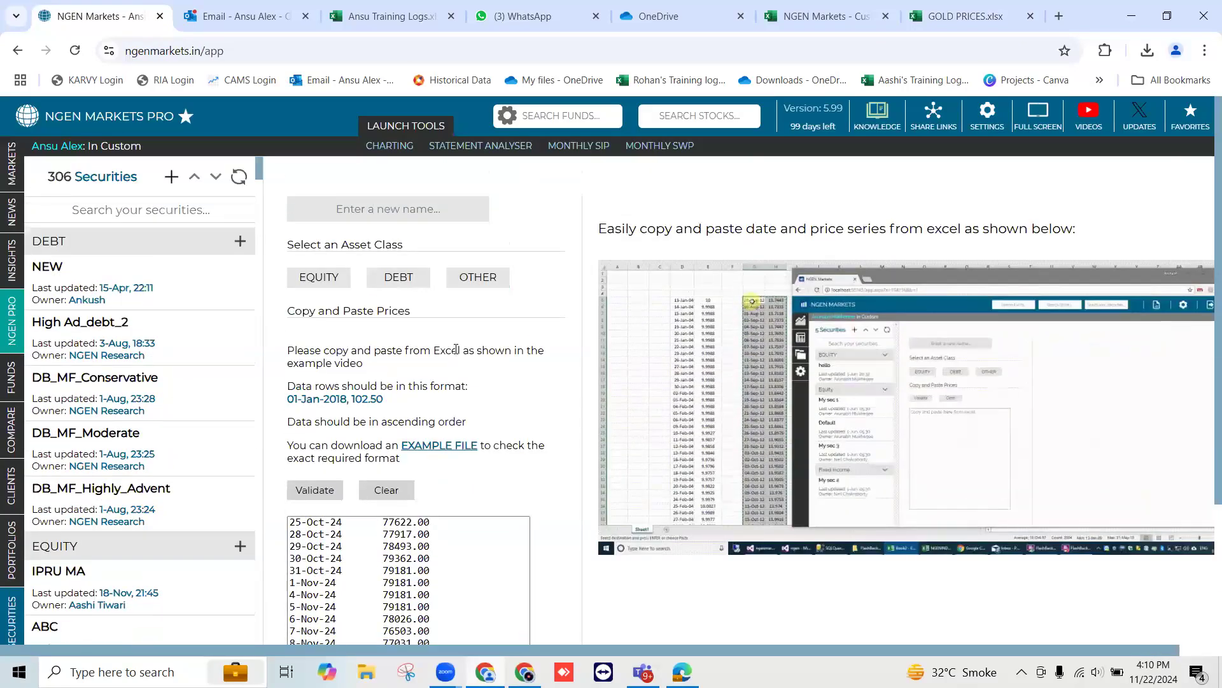
click(429, 213)
text(Gold)
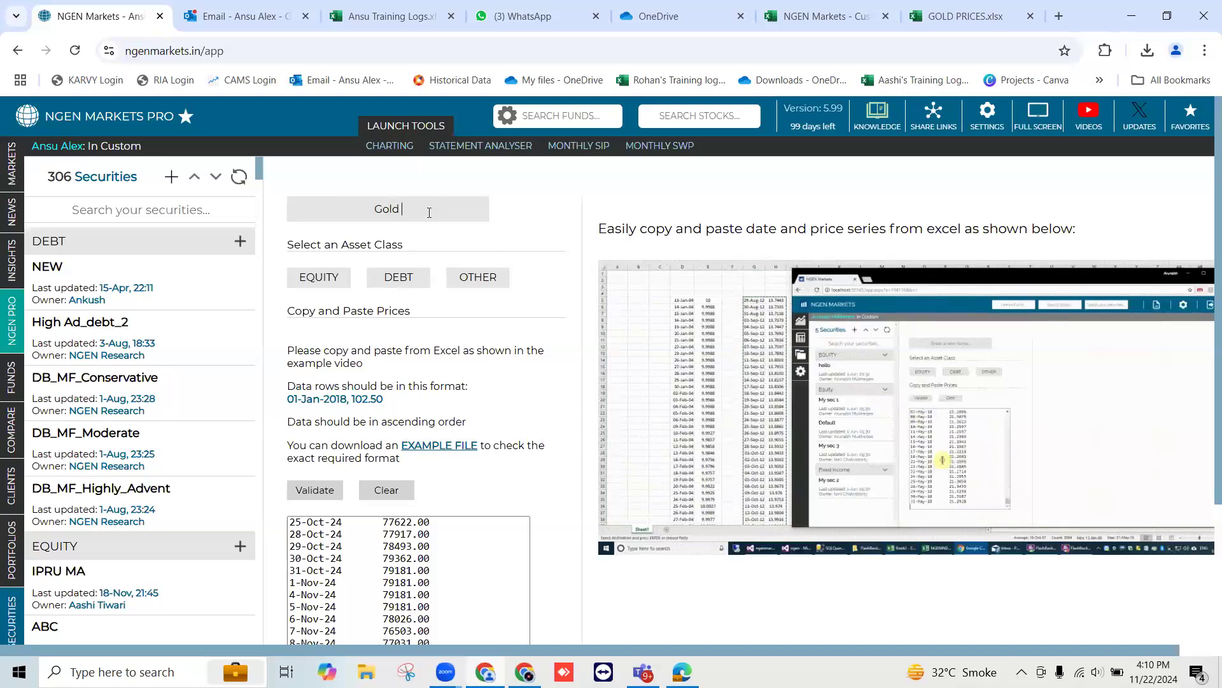
text(ov 2024)
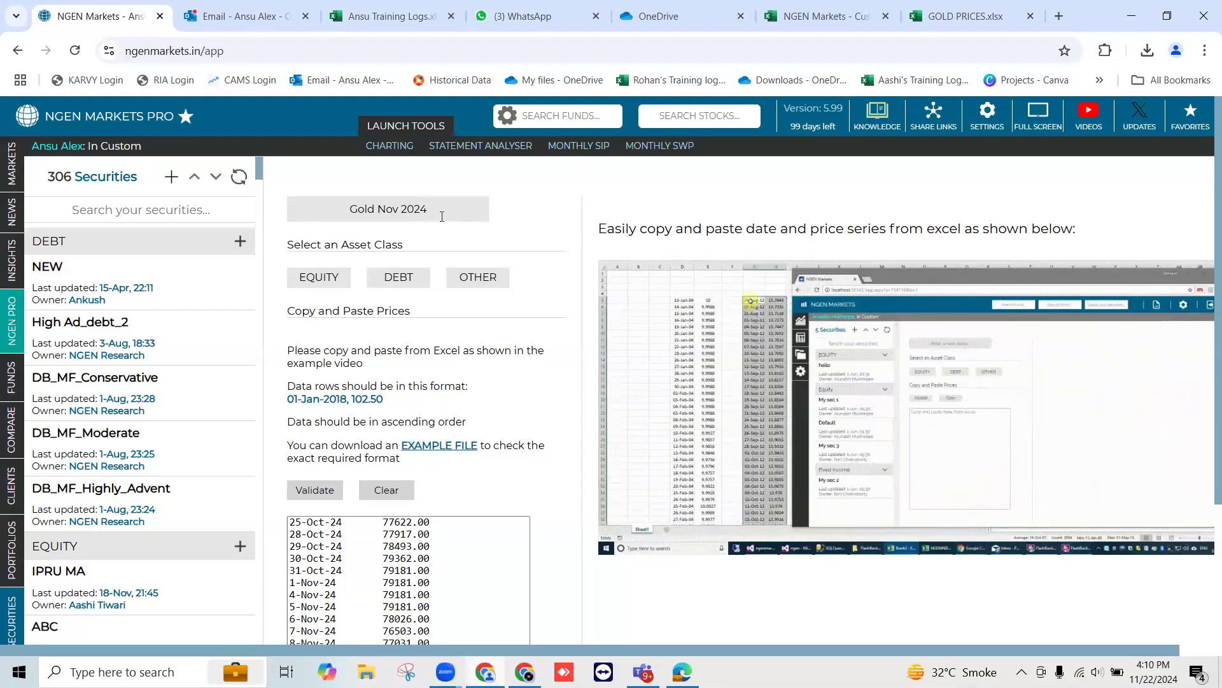
Assign Gold Nov 2024 to the OTHER asset class and validate its pasted price series
click(477, 277)
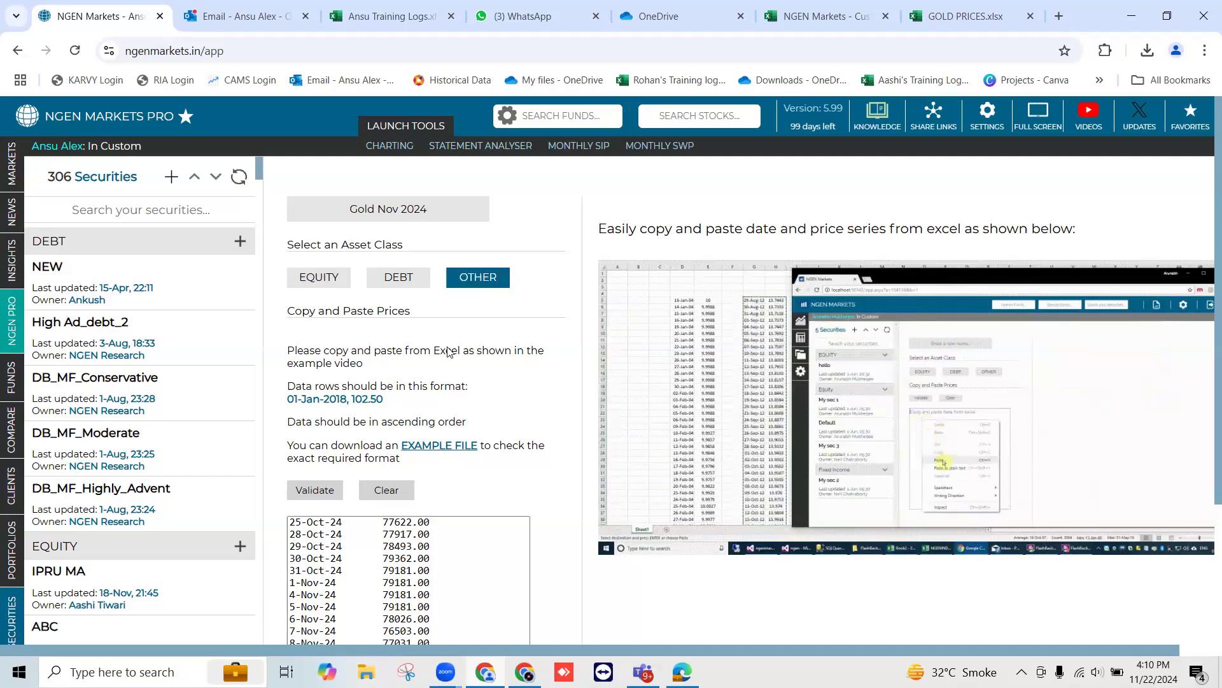
click(321, 492)
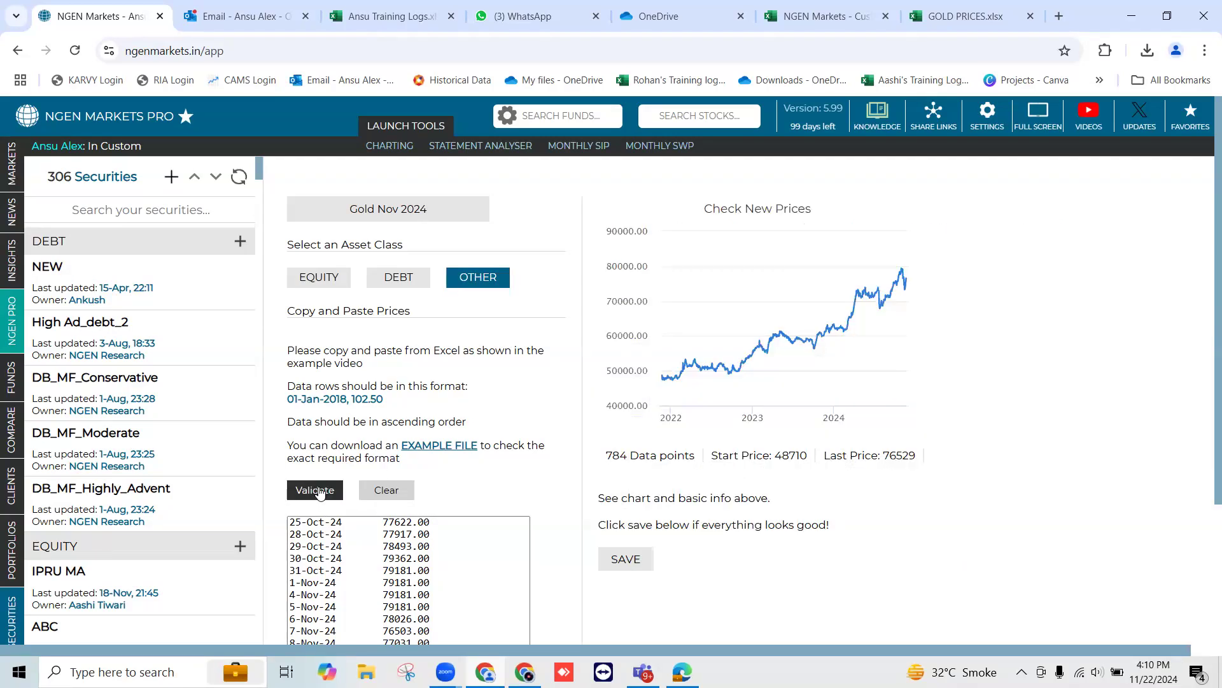
mouse_move(683, 380)
Check the number of data points, start price and last price of the gold series, then save the security
drag(629, 454, 630, 455)
drag(775, 455, 819, 459)
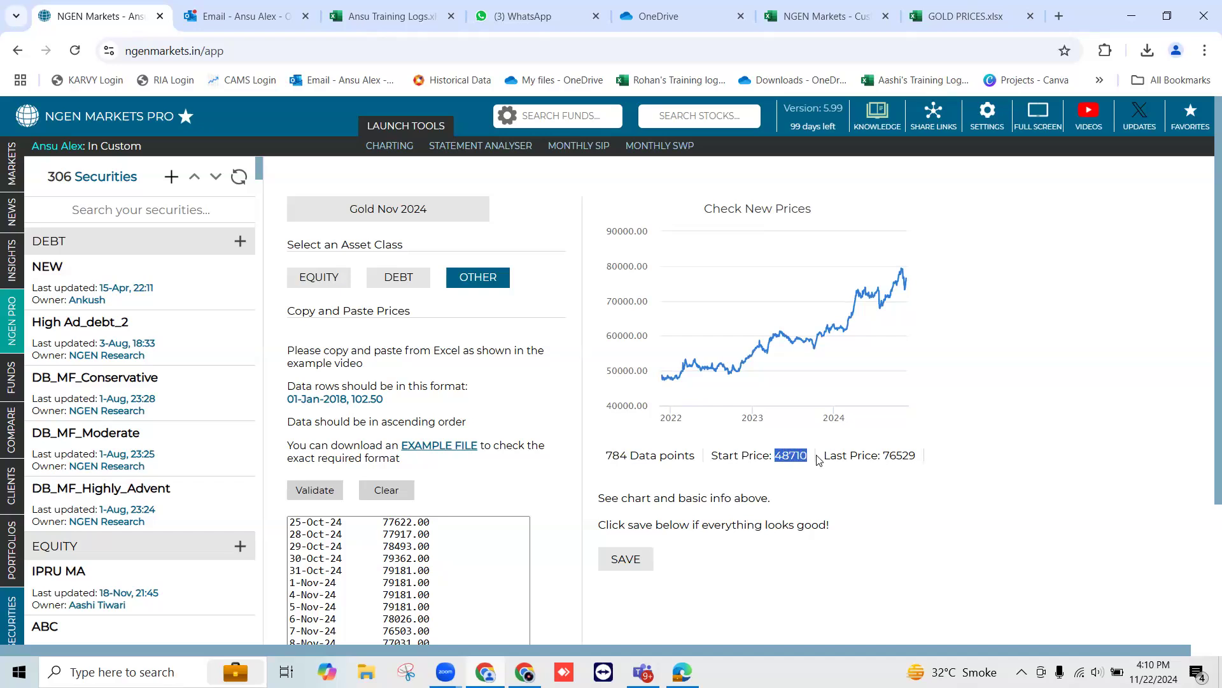
drag(884, 454, 921, 460)
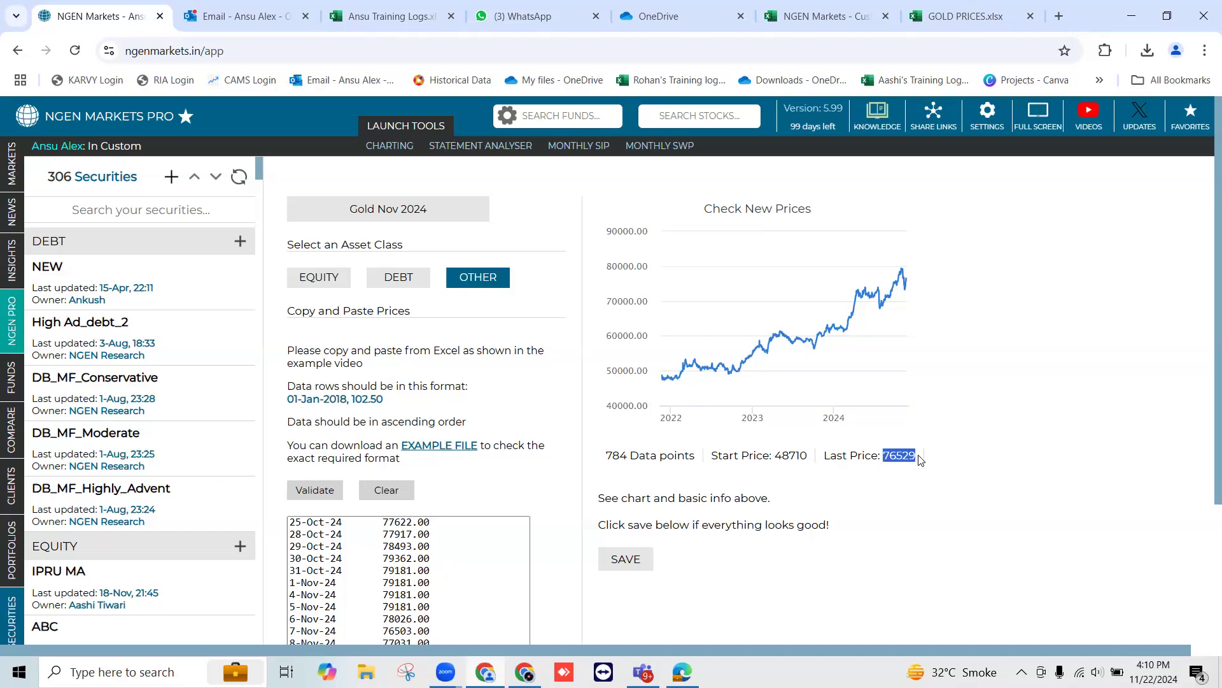
click(628, 561)
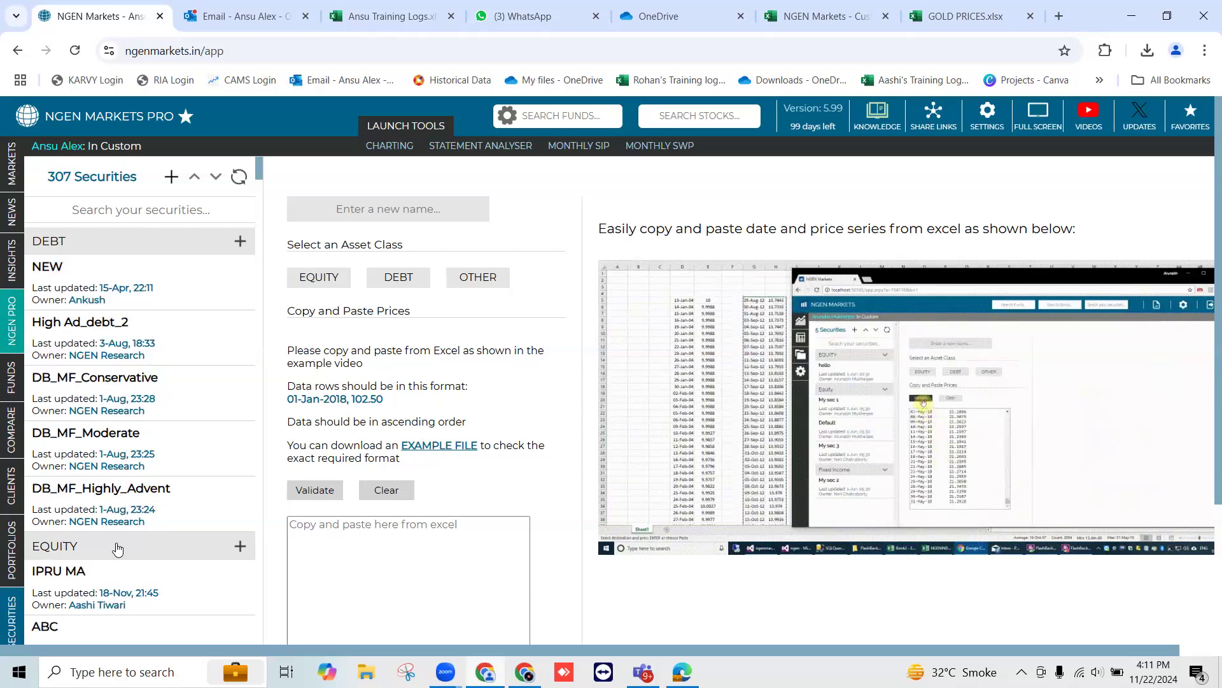
Search the custom securities for gold to look for the saved entry, then clear the search
click(119, 210)
text(glod)
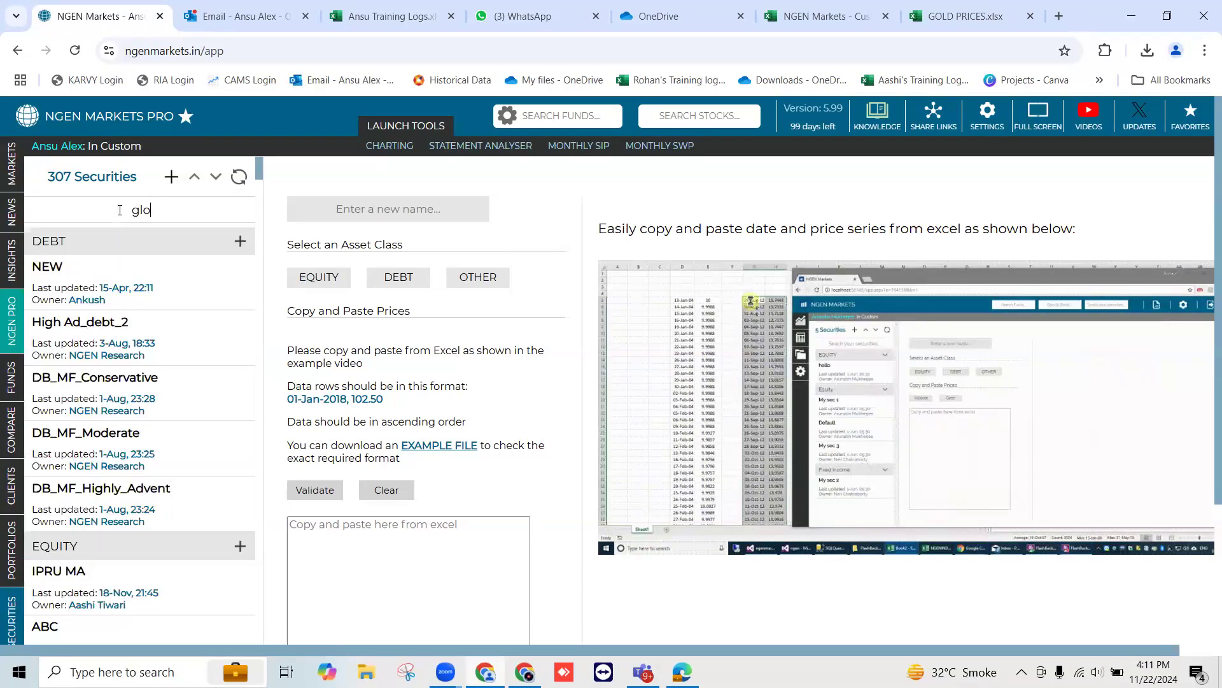
key(BackSpace)
key(BackSpace)
key(BackSpace)
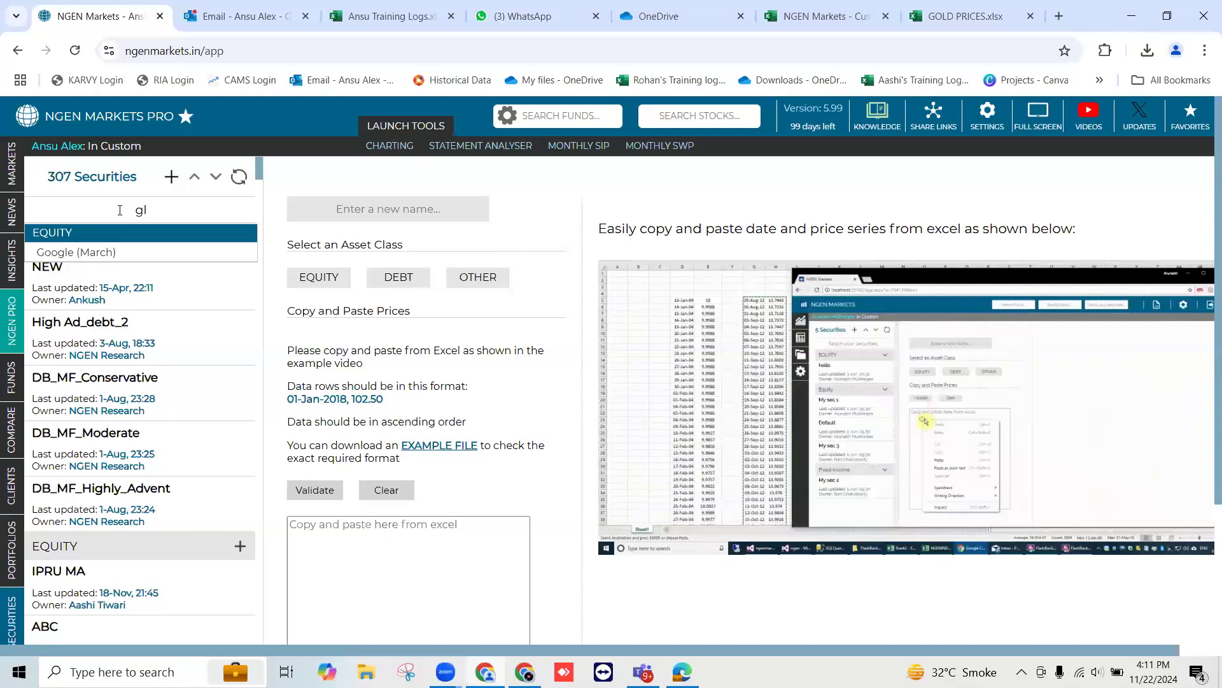
text(old)
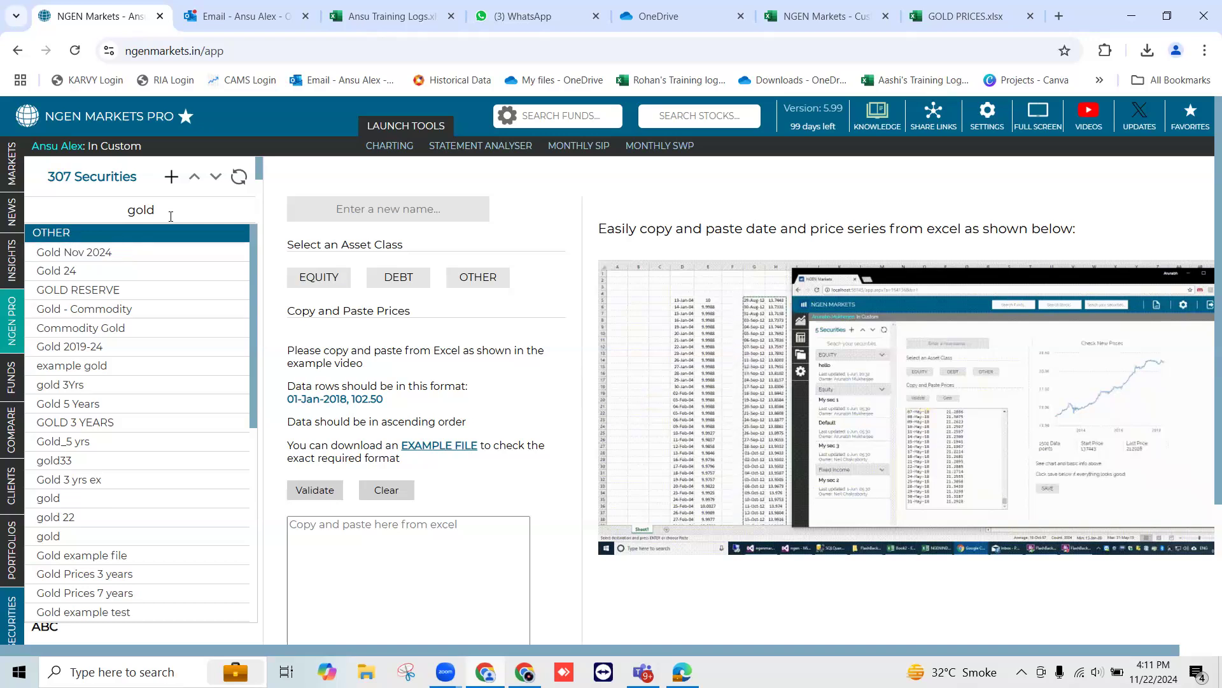
key(BackSpace)
key(BackSpace)
key(BackSpace)
key(BackSpace)
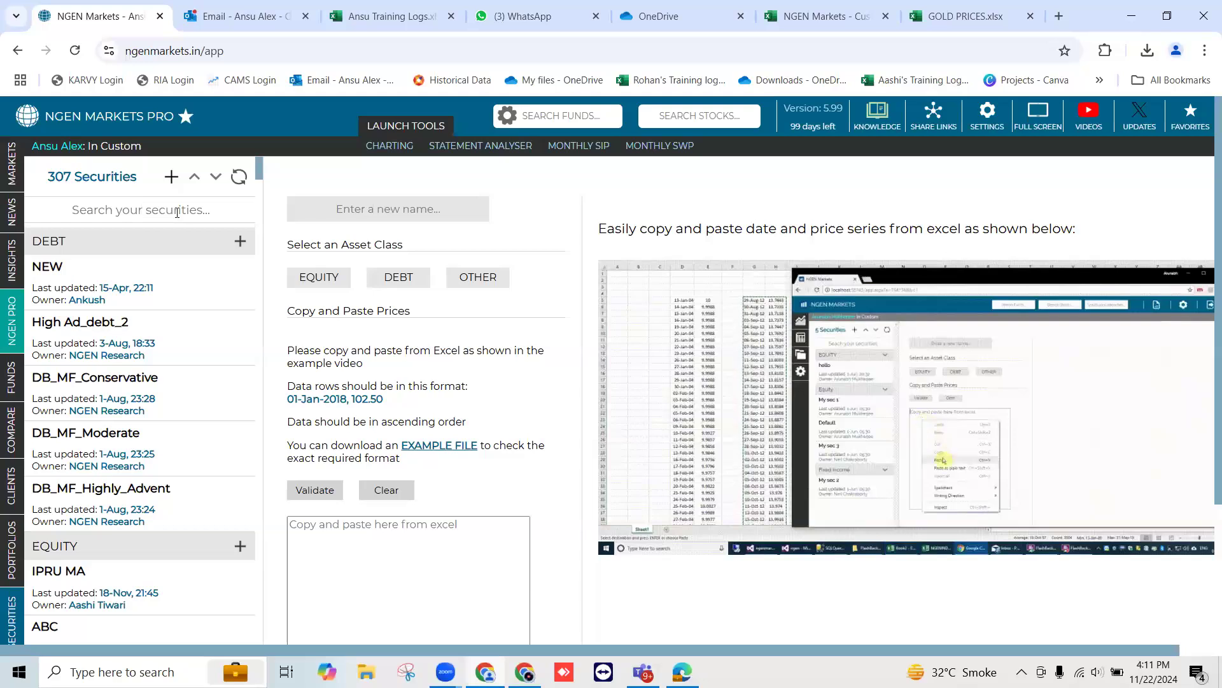
Collapse the securities list to its asset classes, expand OTHER and open Gold Nov 2024
click(195, 178)
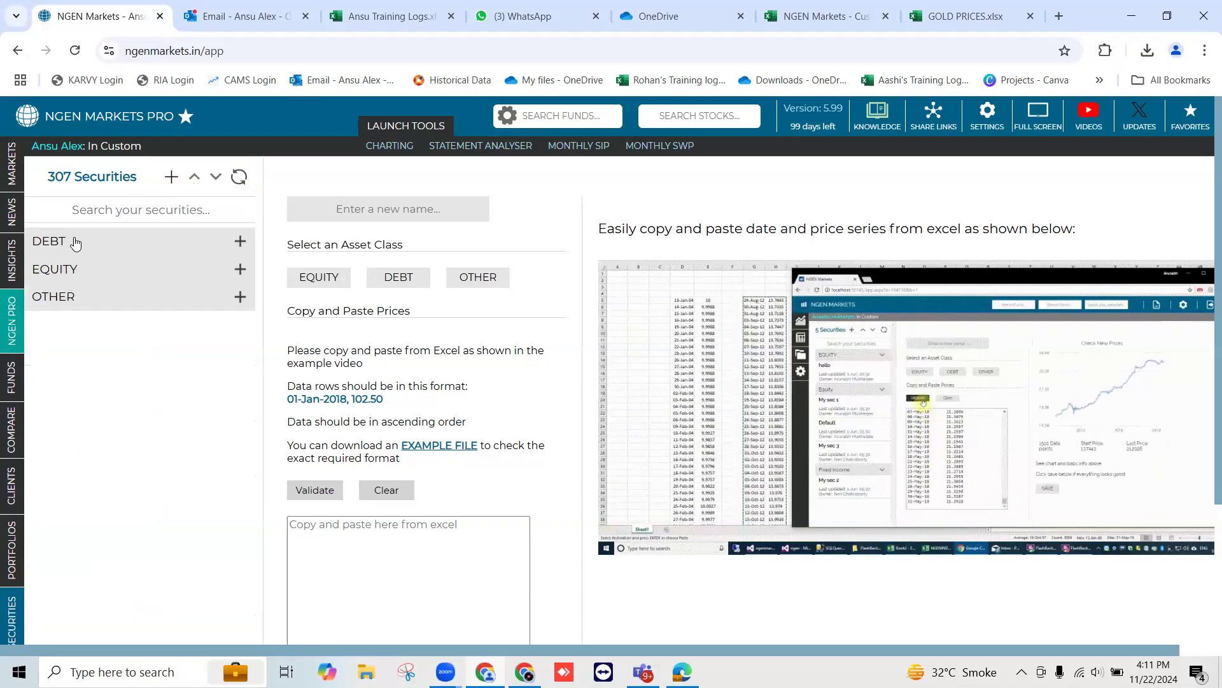
click(61, 301)
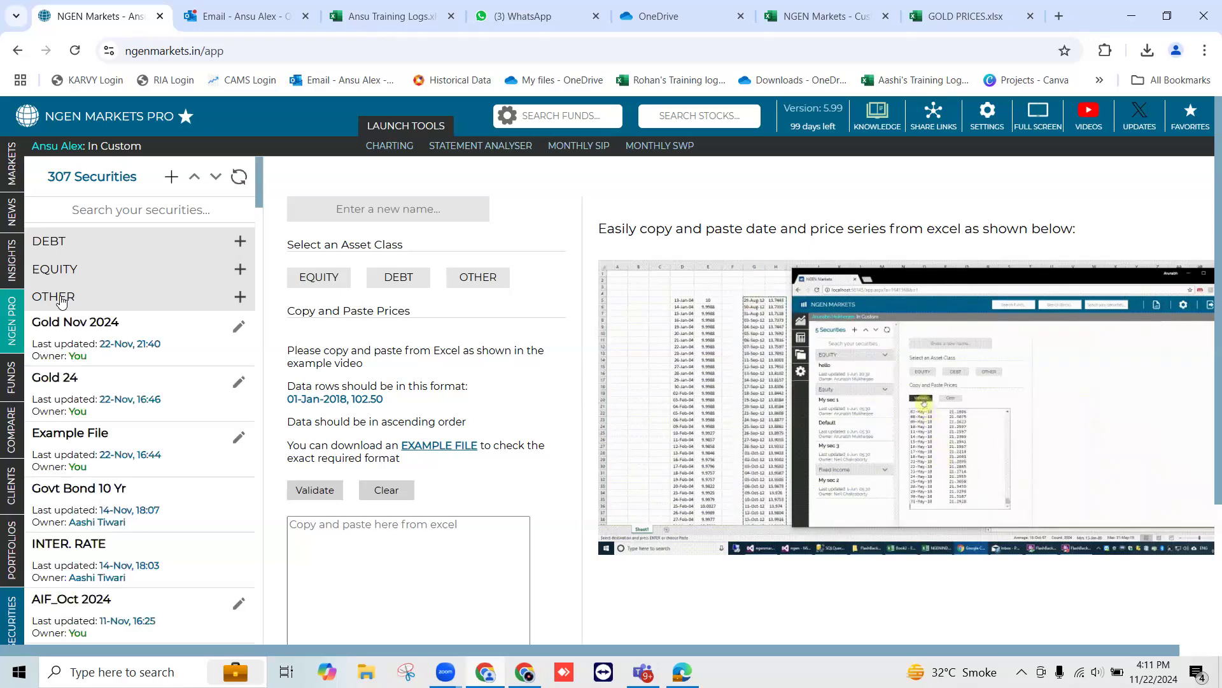
click(79, 332)
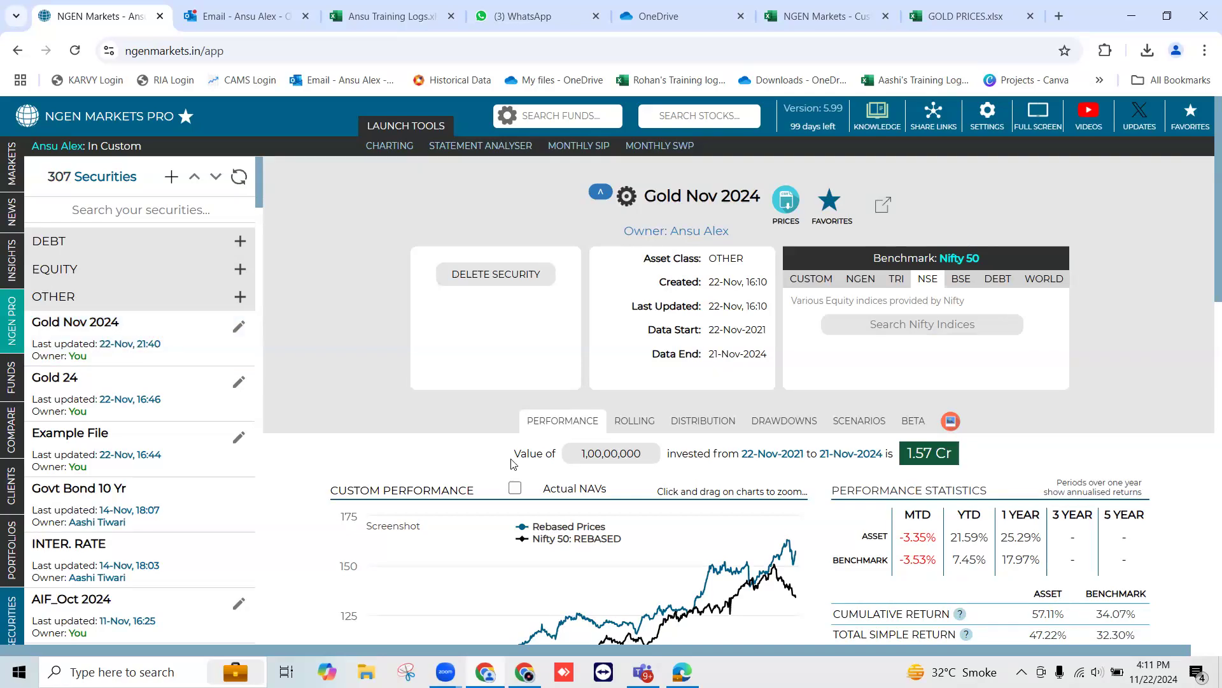
Review the gold security's performance section and view the NSE indices available as its benchmark without choosing another one
scroll(511, 464, down, 1)
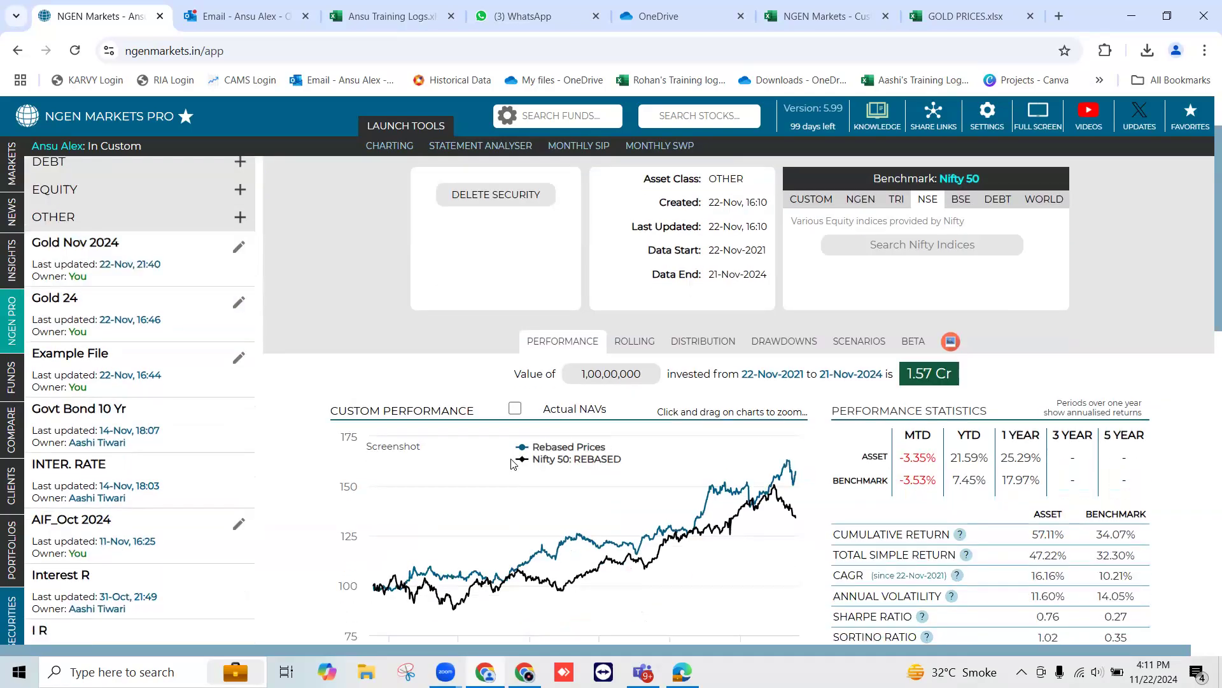
scroll(510, 463, down, 1)
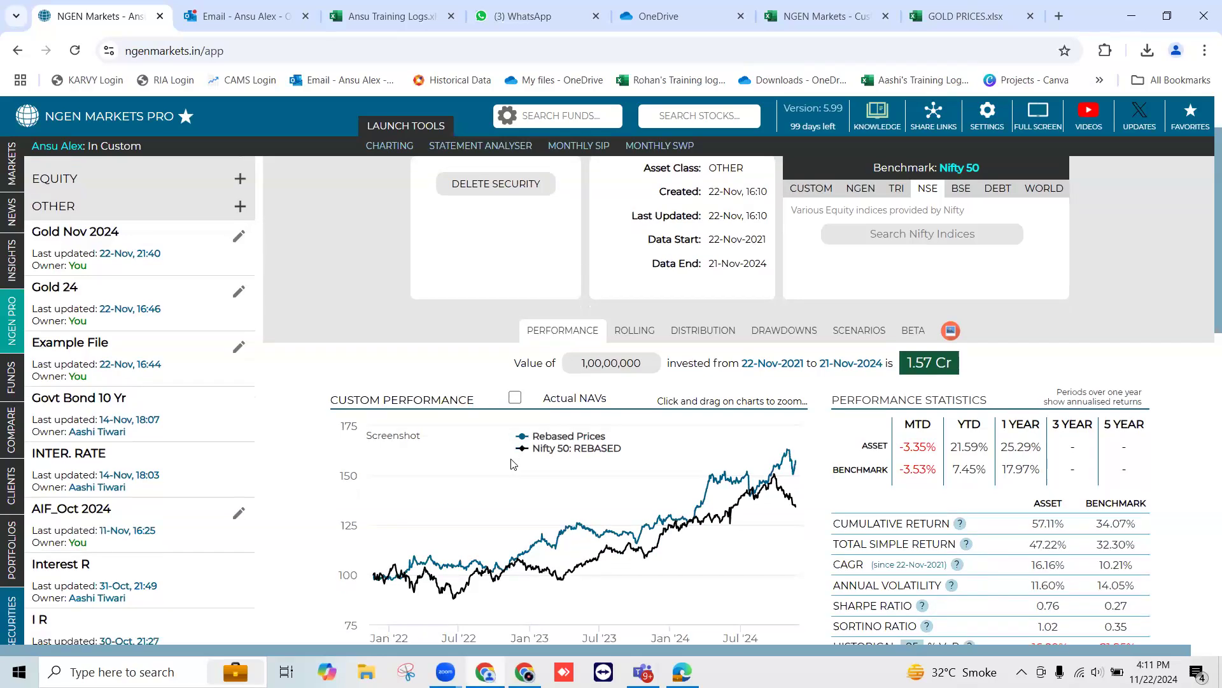
scroll(514, 463, down, 1)
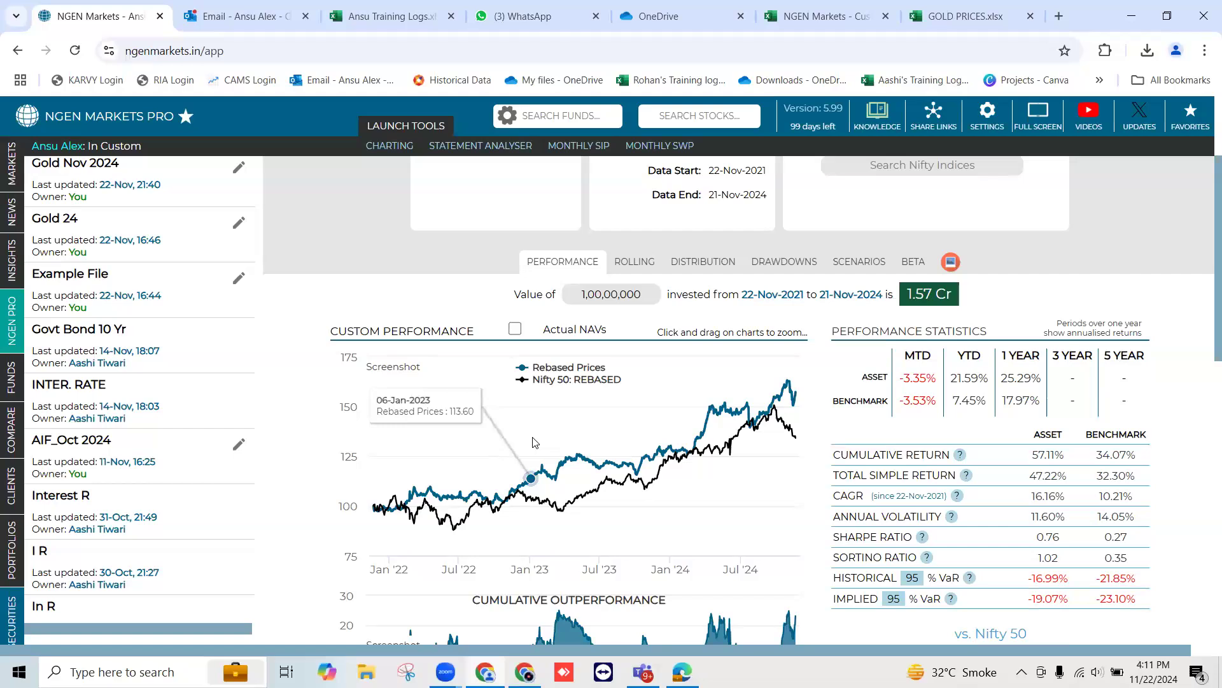
scroll(533, 442, up, 2)
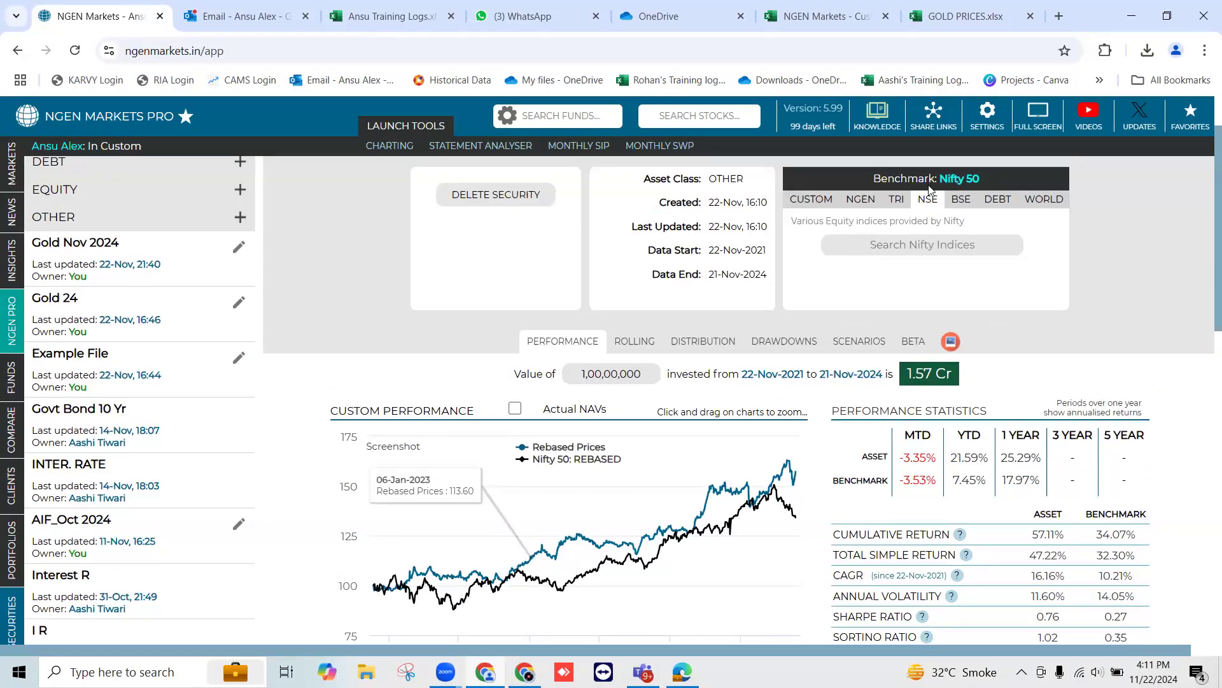
drag(940, 178, 984, 182)
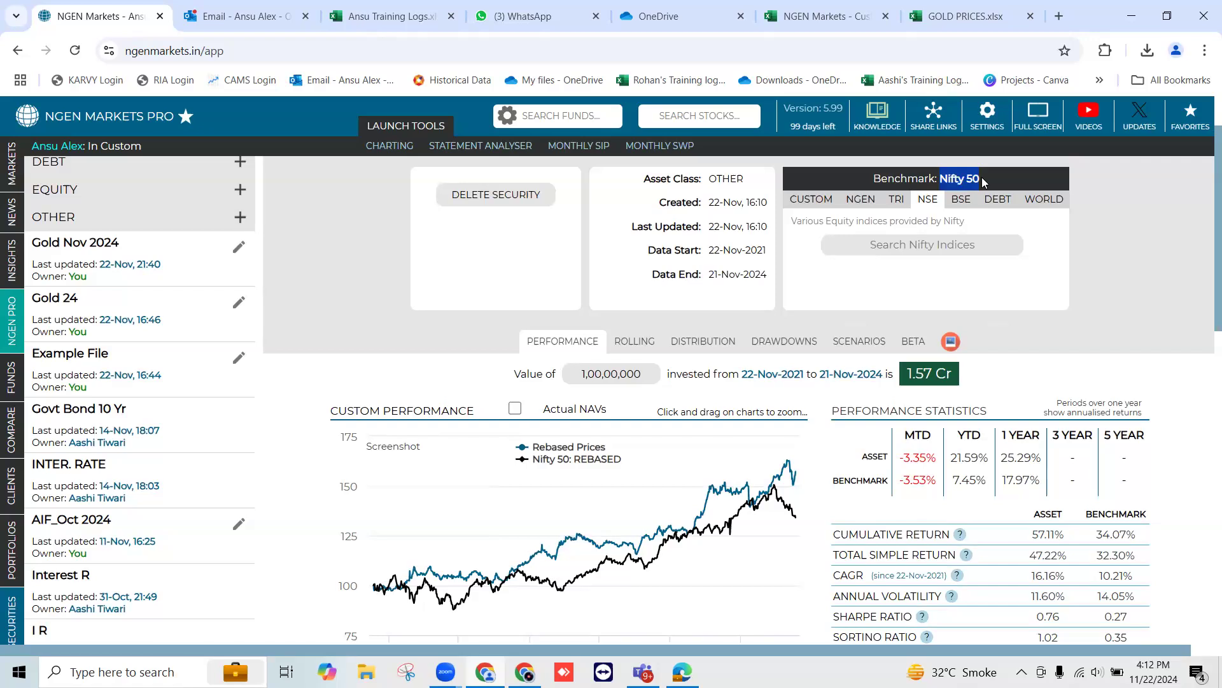
click(909, 243)
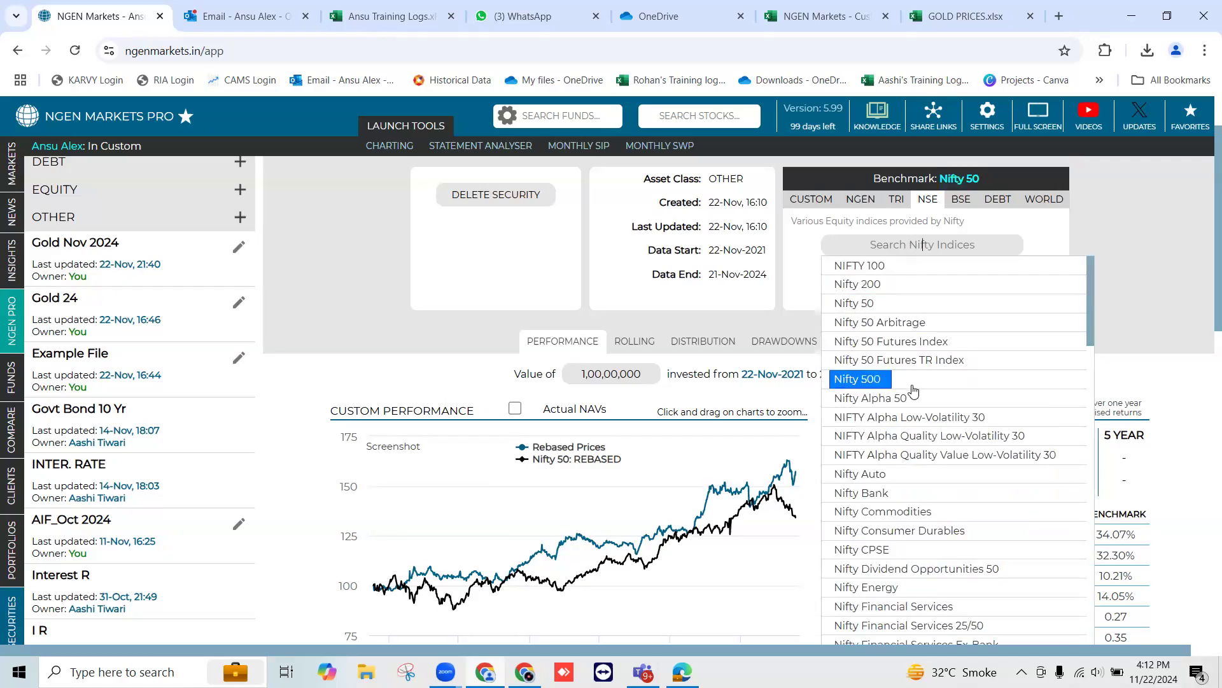
click(1116, 319)
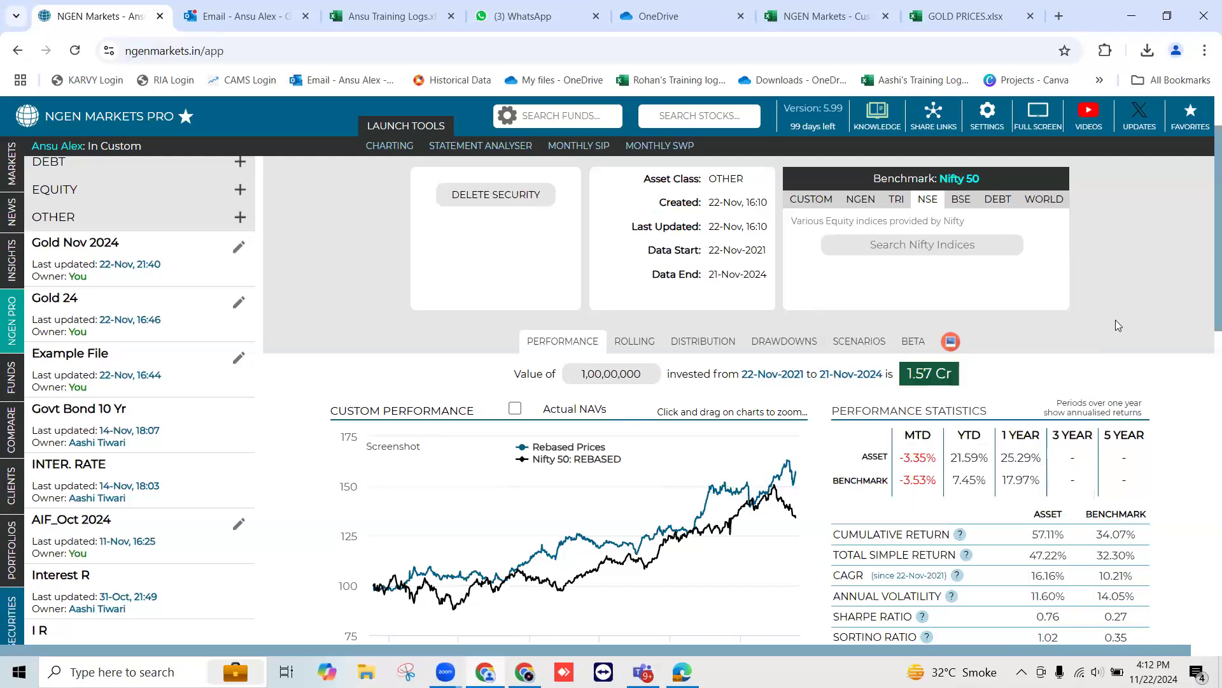
Show Actual NAVs in the custom performance chart, and zoom in on its earliest months before resetting the zoom
scroll(642, 511, down, 1)
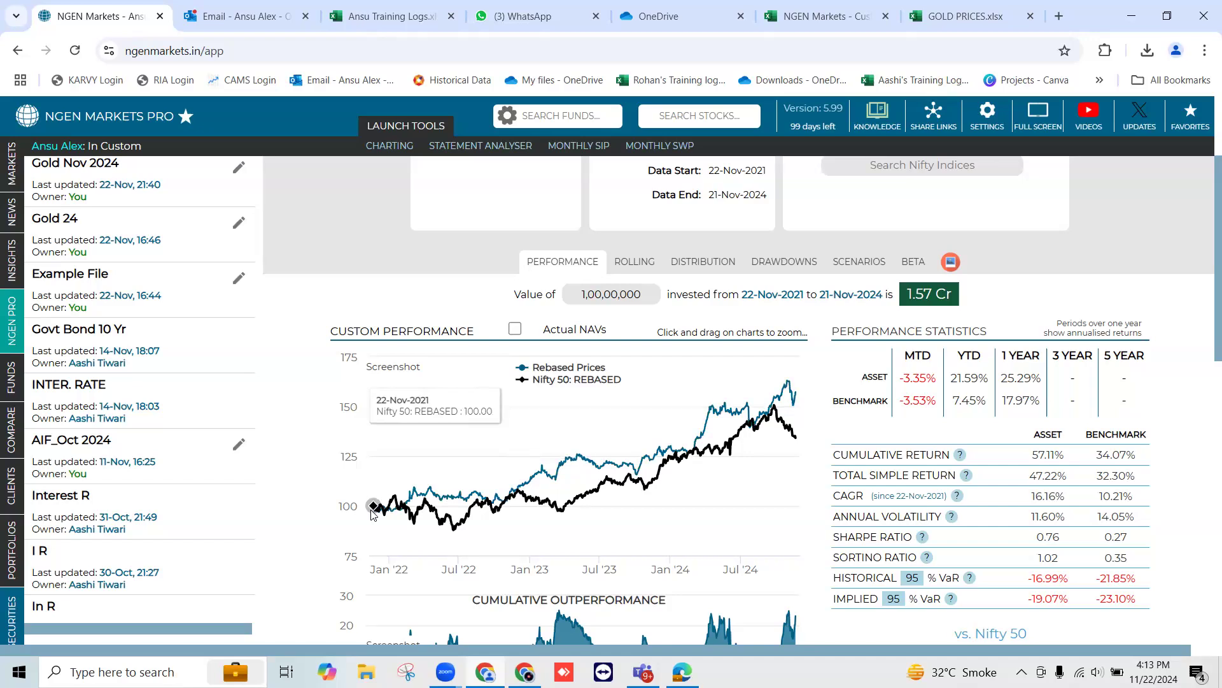
click(514, 332)
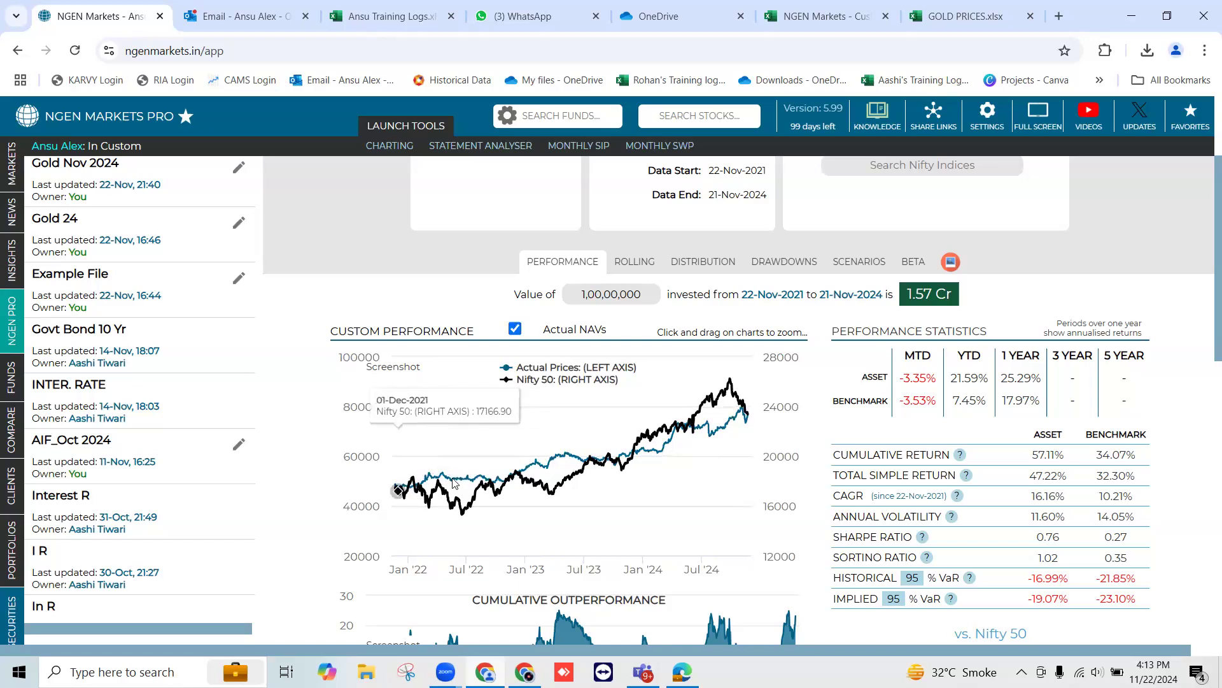
drag(461, 491, 376, 479)
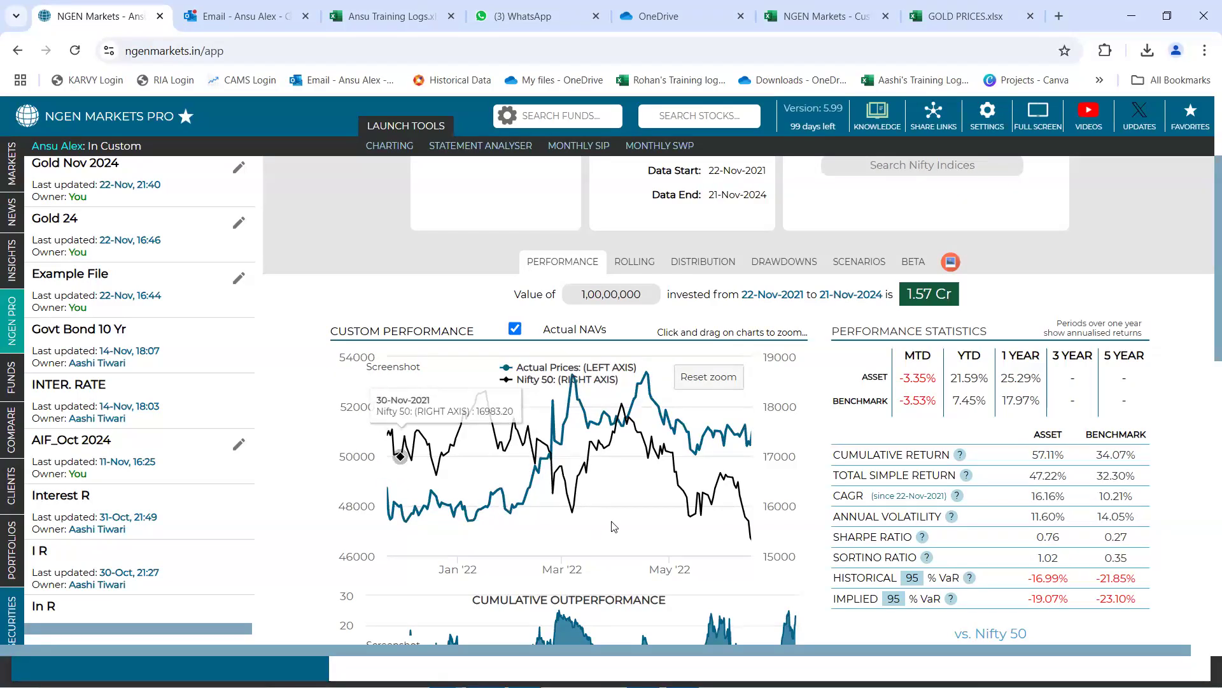
click(684, 376)
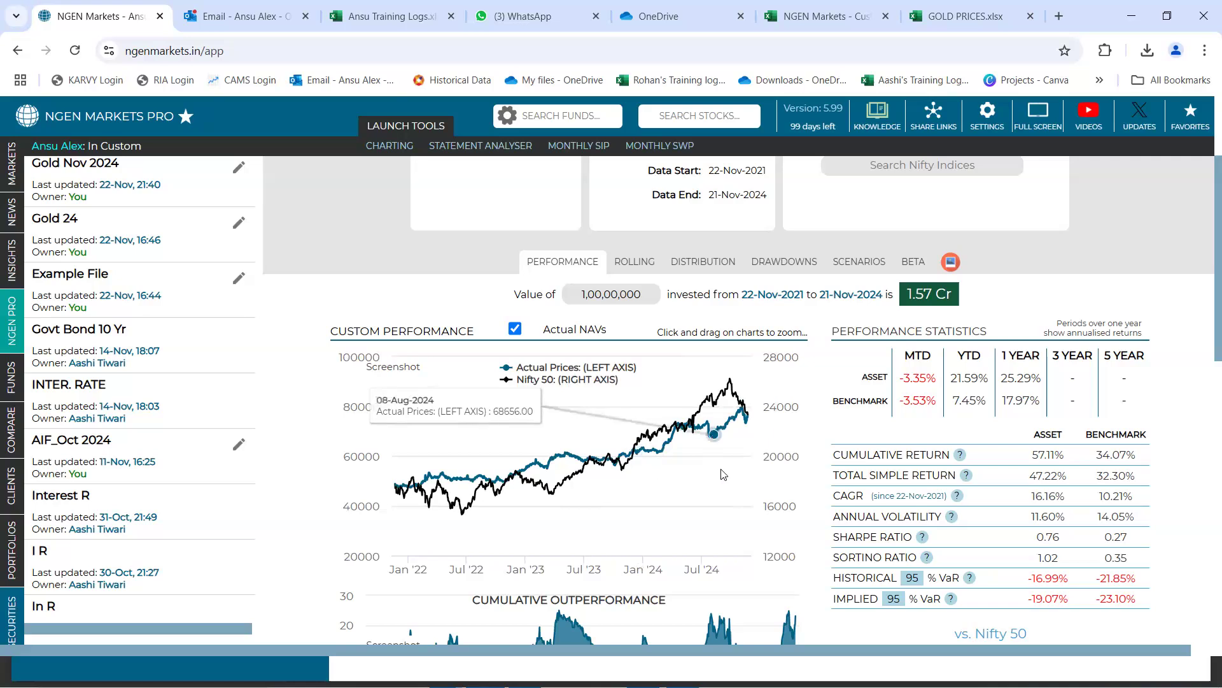
Compare the cumulative return and annual volatility of the gold asset with those of the Nifty 50 benchmark
scroll(755, 472, down, 1)
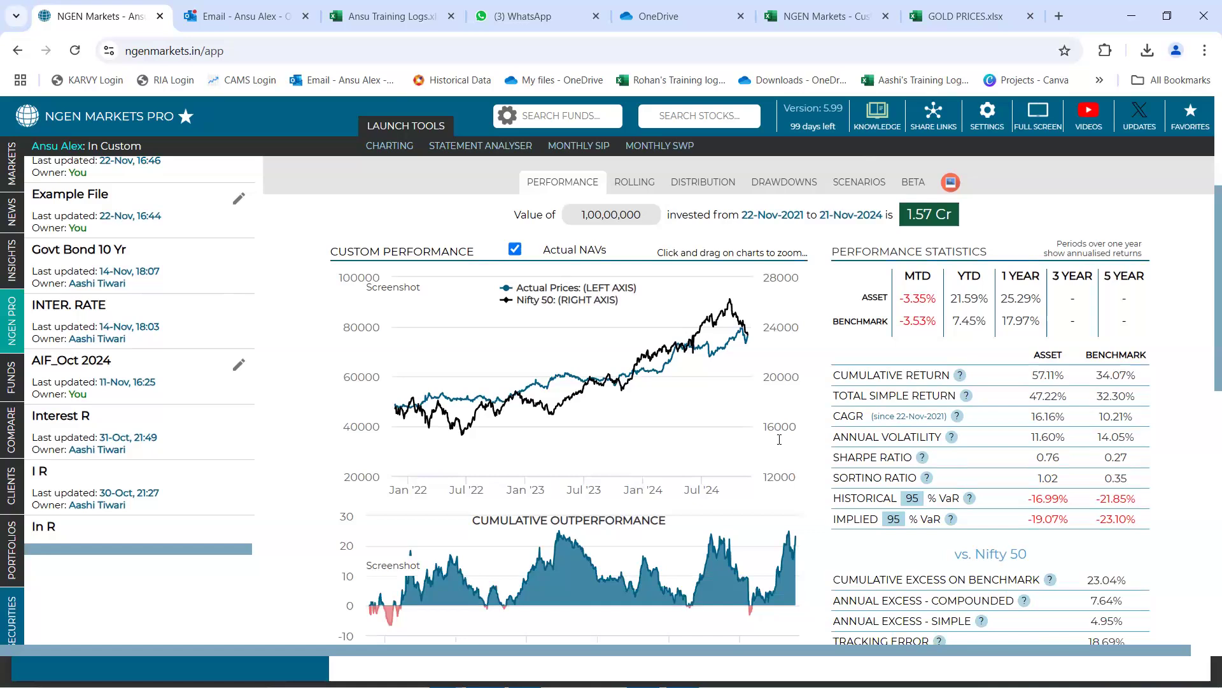
drag(832, 374, 955, 377)
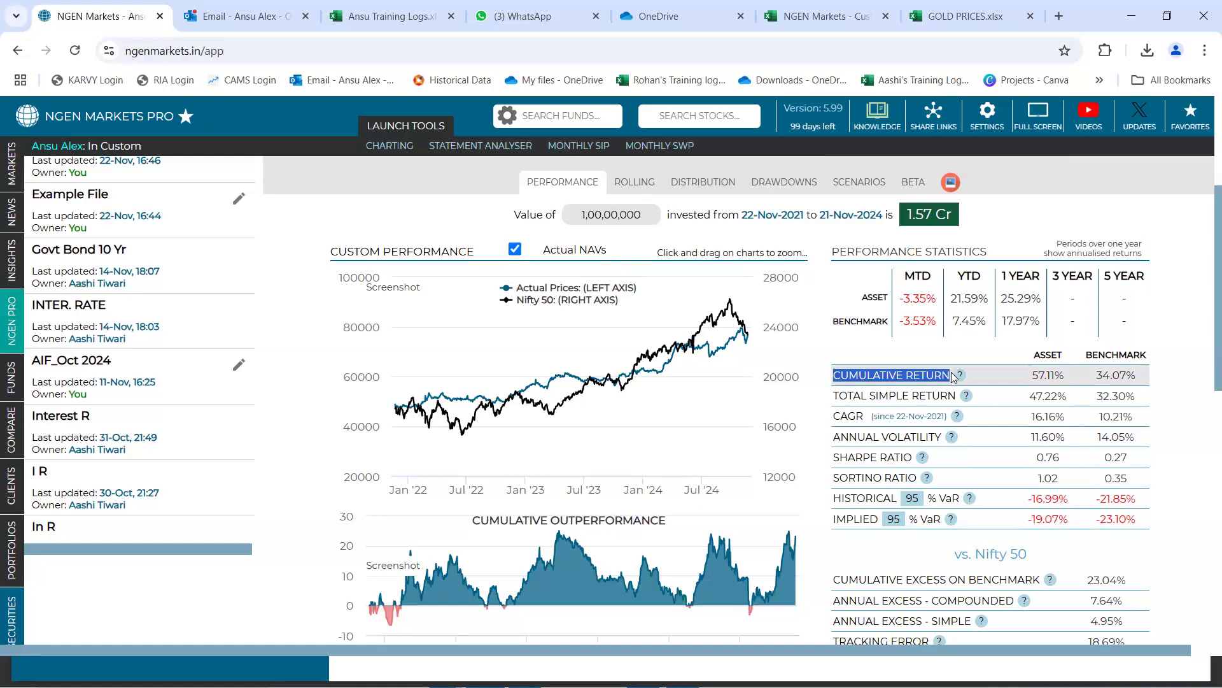
double_click(1044, 376)
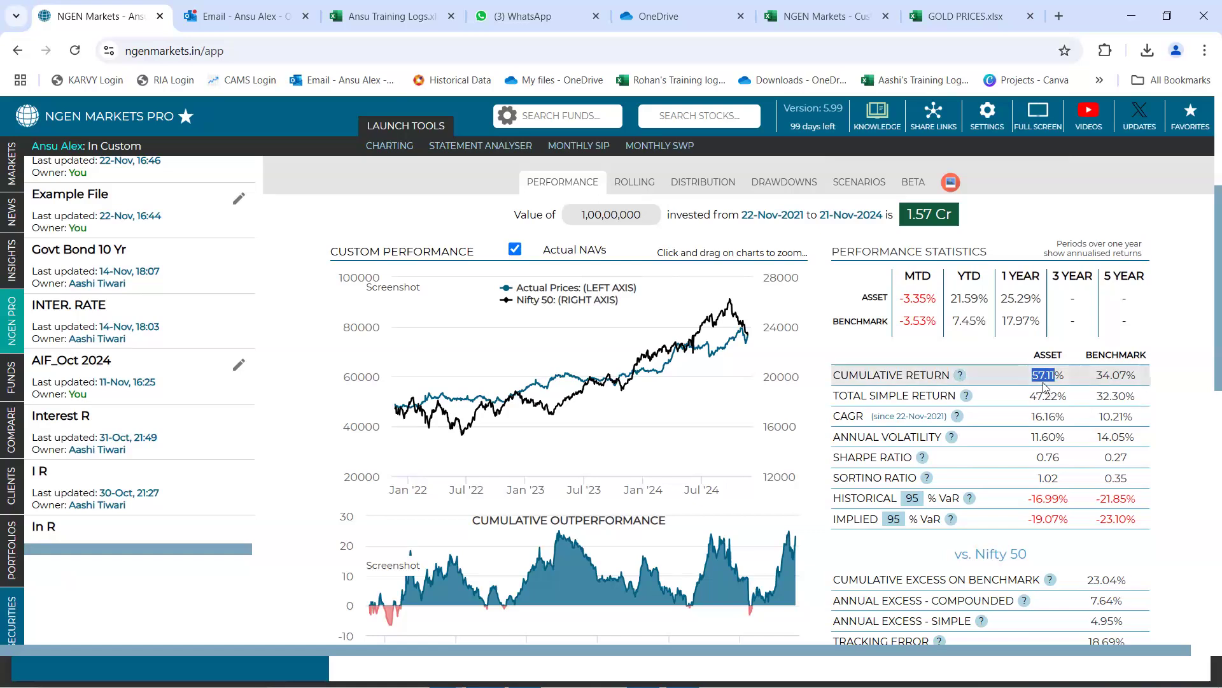
double_click(1113, 377)
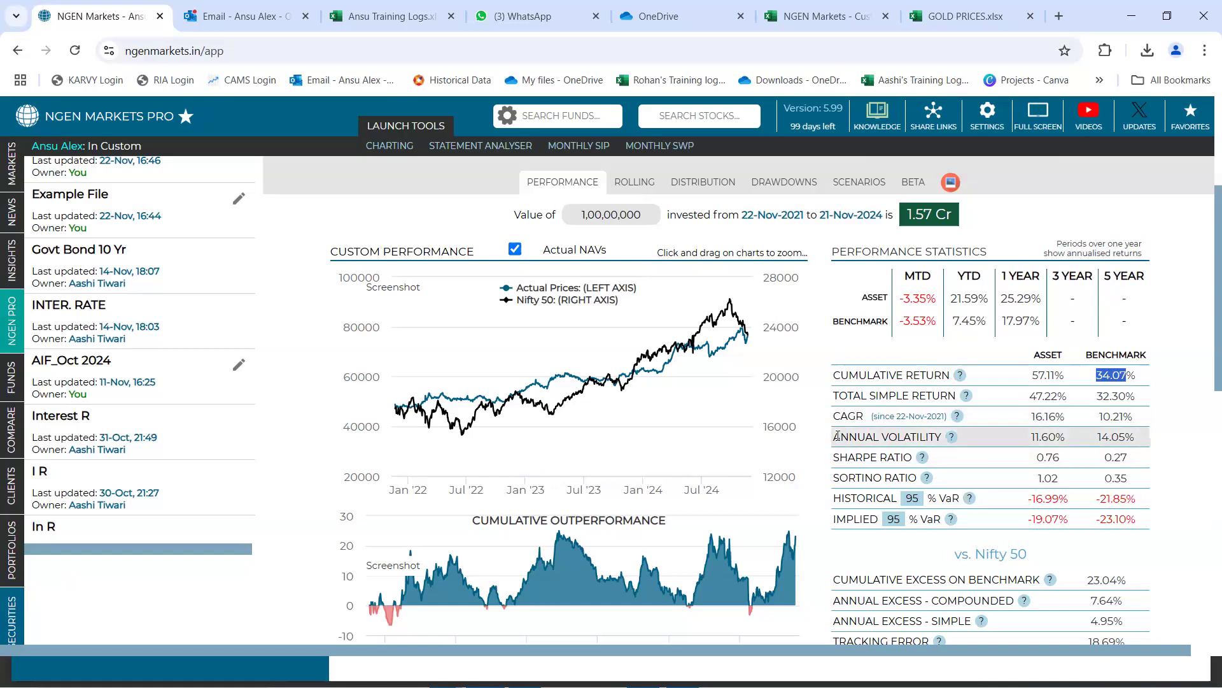
drag(864, 436, 953, 440)
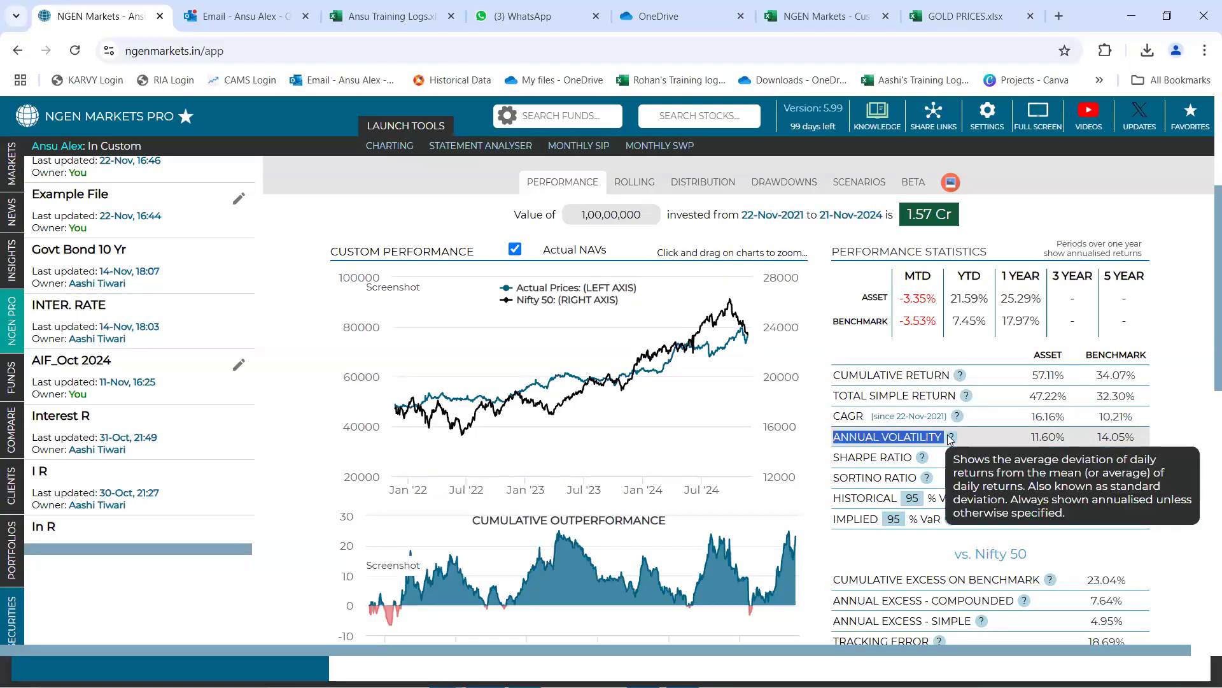
double_click(1043, 437)
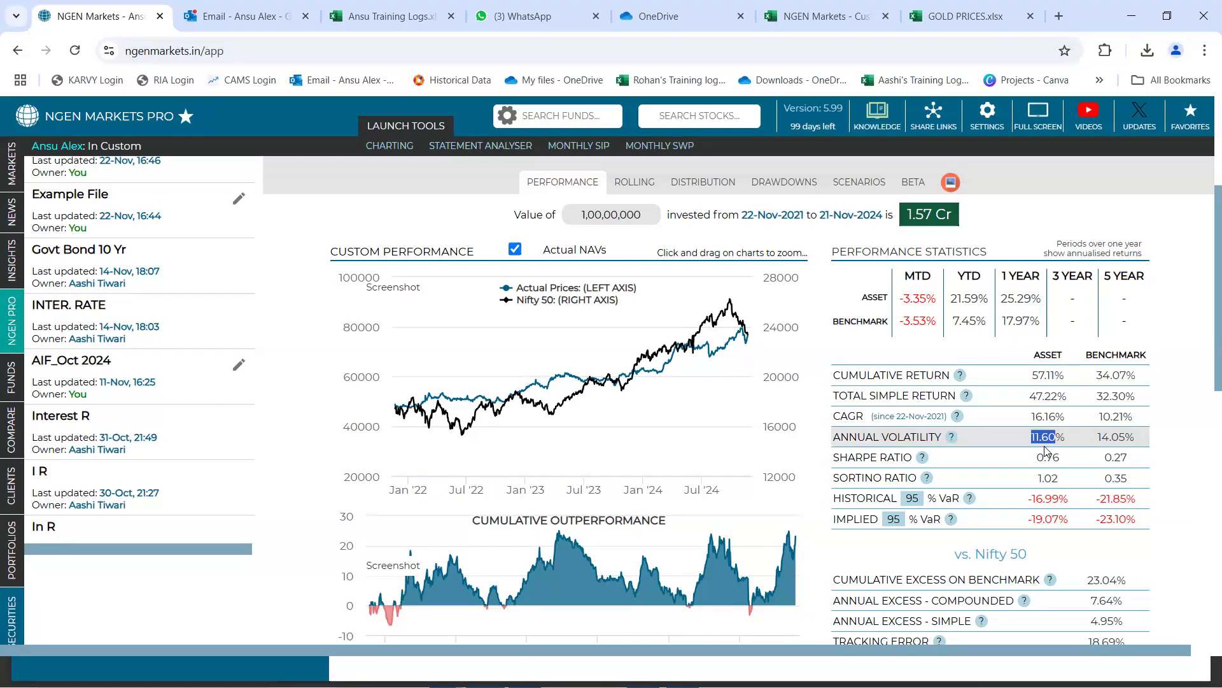
double_click(1109, 440)
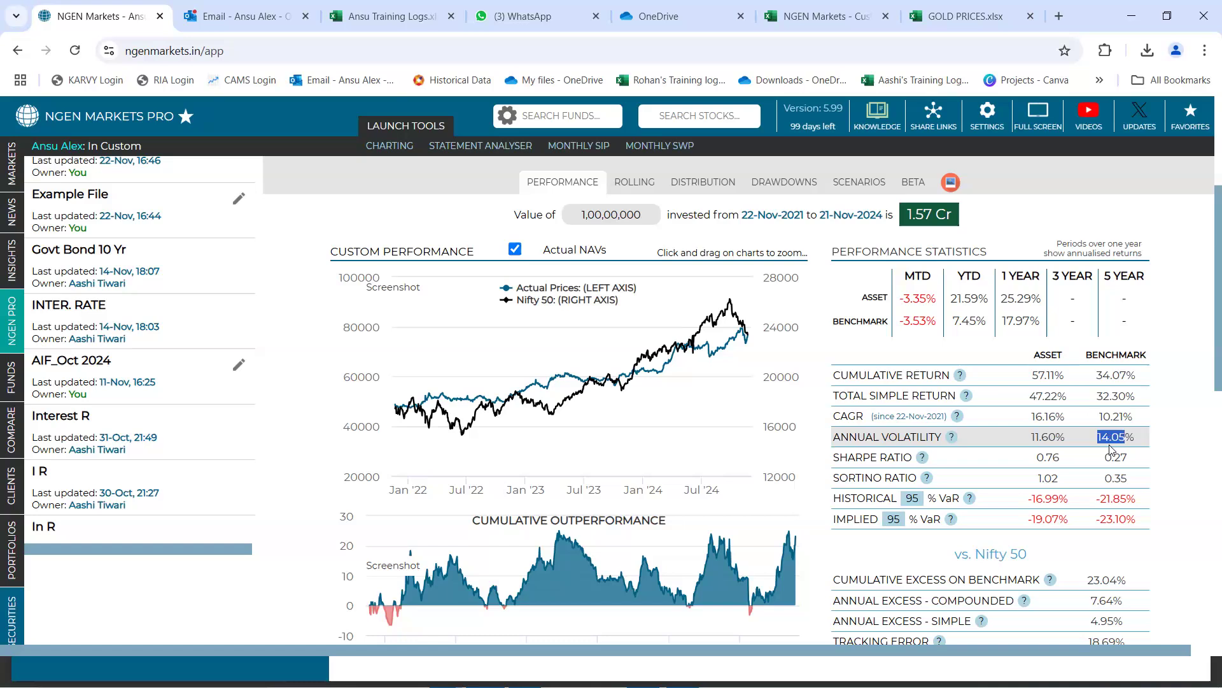
Review the Gold Nov 2024 overview and re-examine the asset's own cumulative return and annual volatility figures
scroll(765, 355, up, 4)
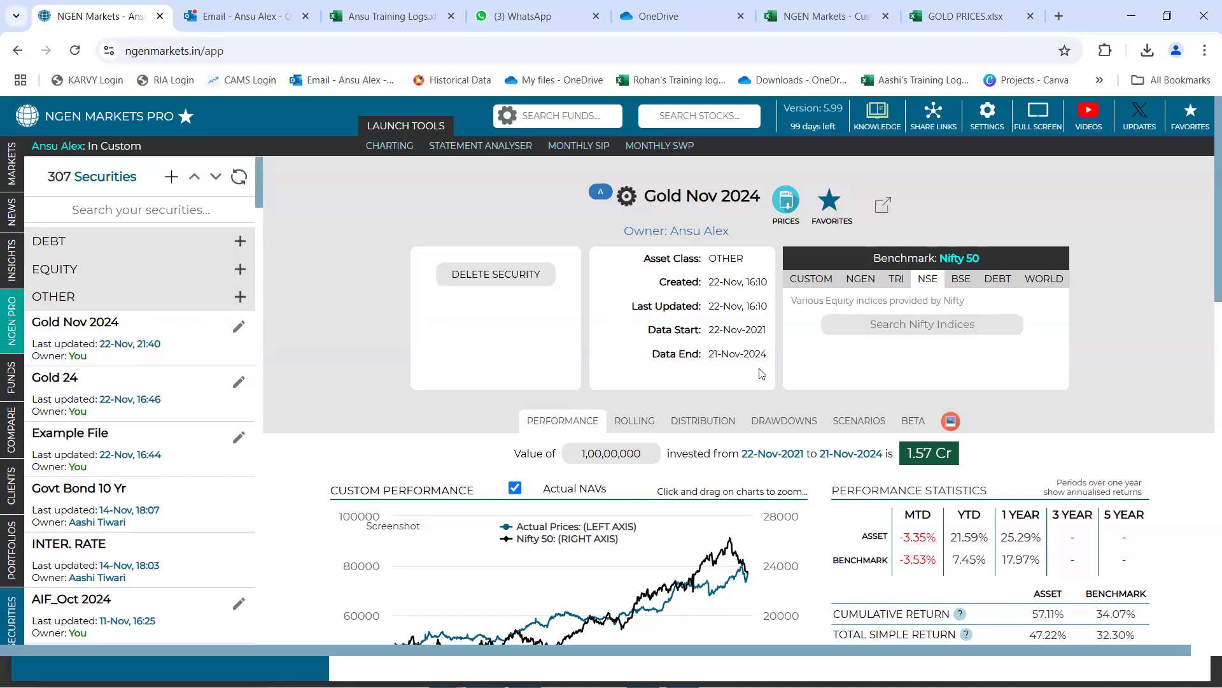
scroll(803, 402, down, 3)
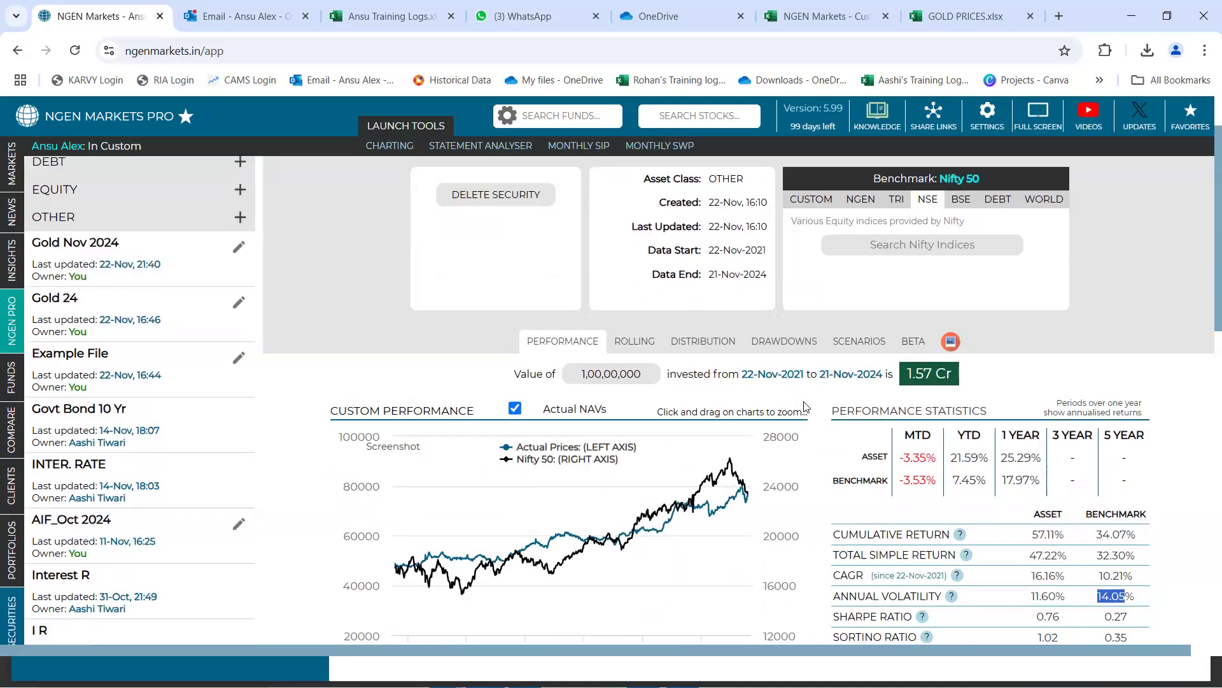
drag(1031, 455, 1061, 455)
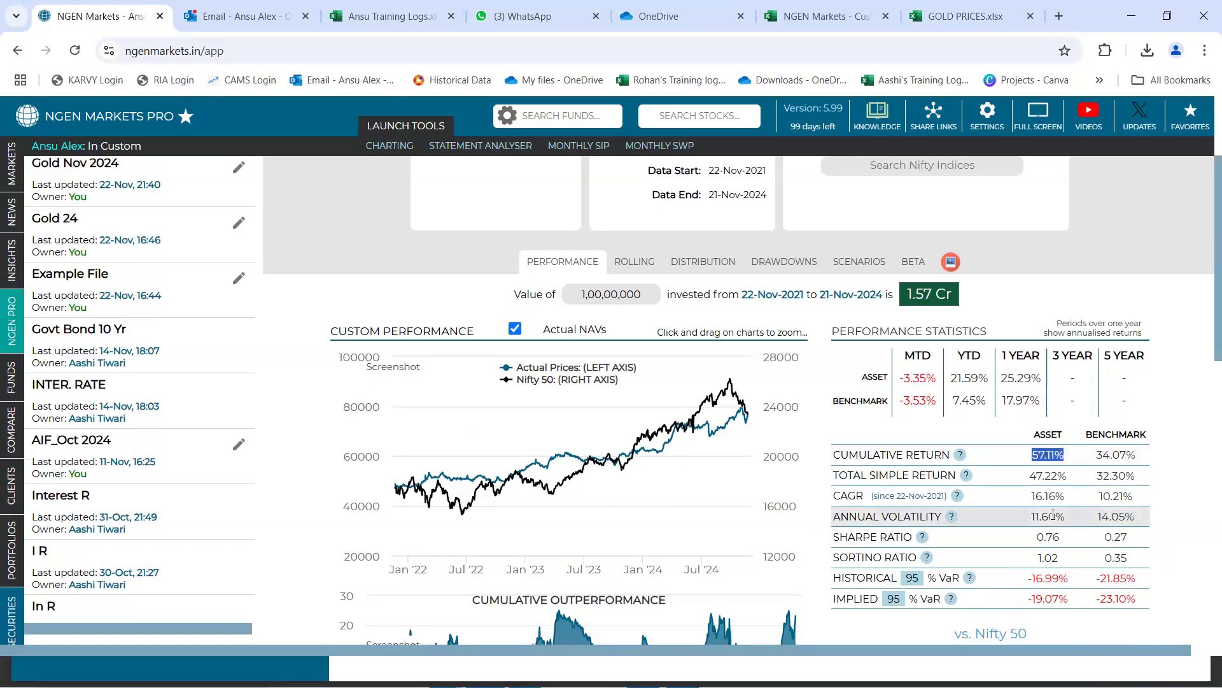
drag(1031, 516, 1063, 519)
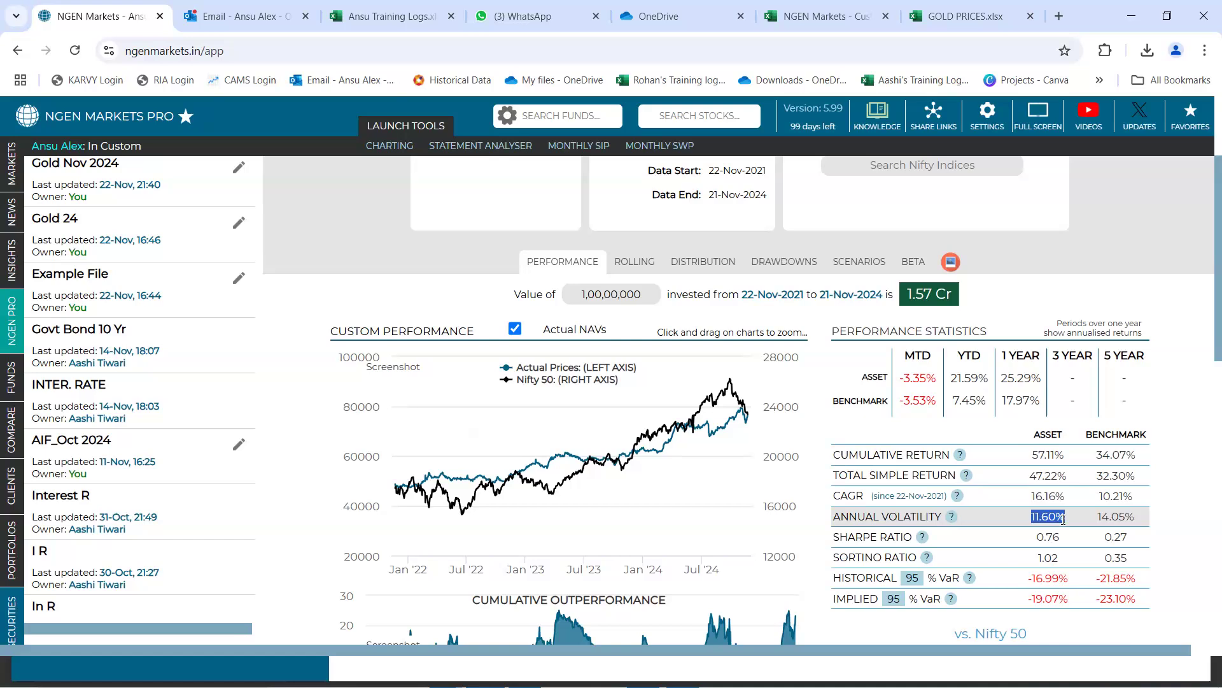
scroll(1064, 519, down, 1)
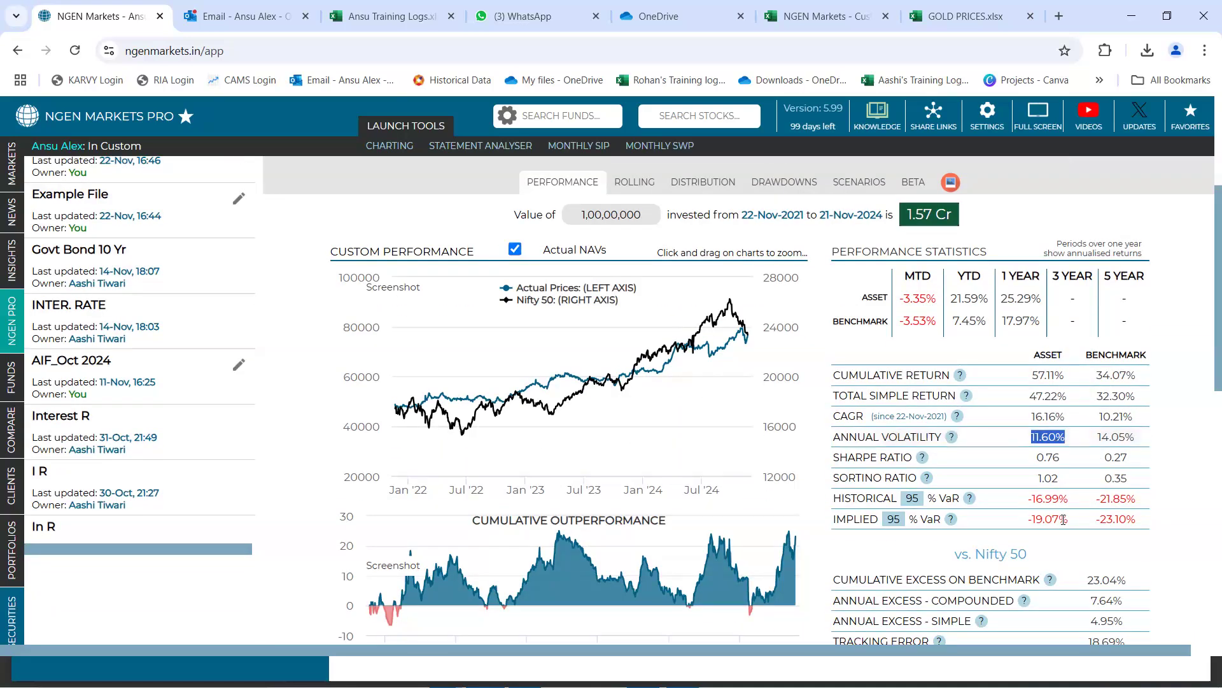
Examine the security's cumulative excess return over the Nifty 50 alongside the Cumulative Outperformance chart
scroll(1063, 519, down, 1)
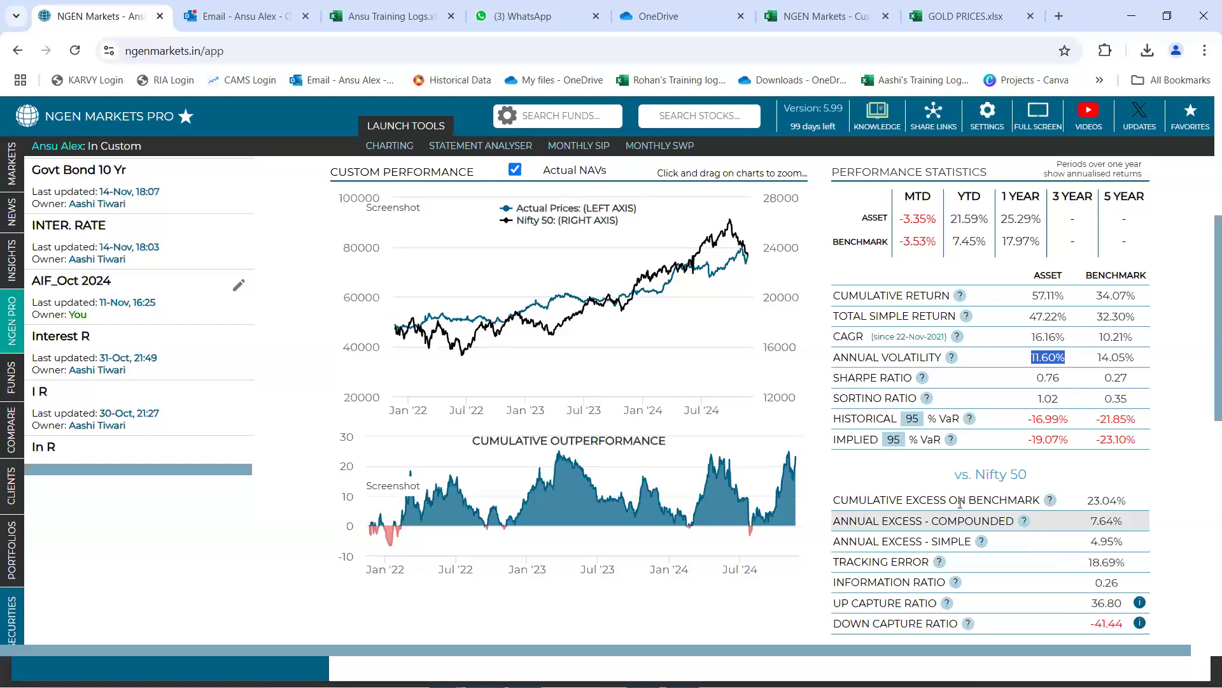
drag(833, 501, 1043, 508)
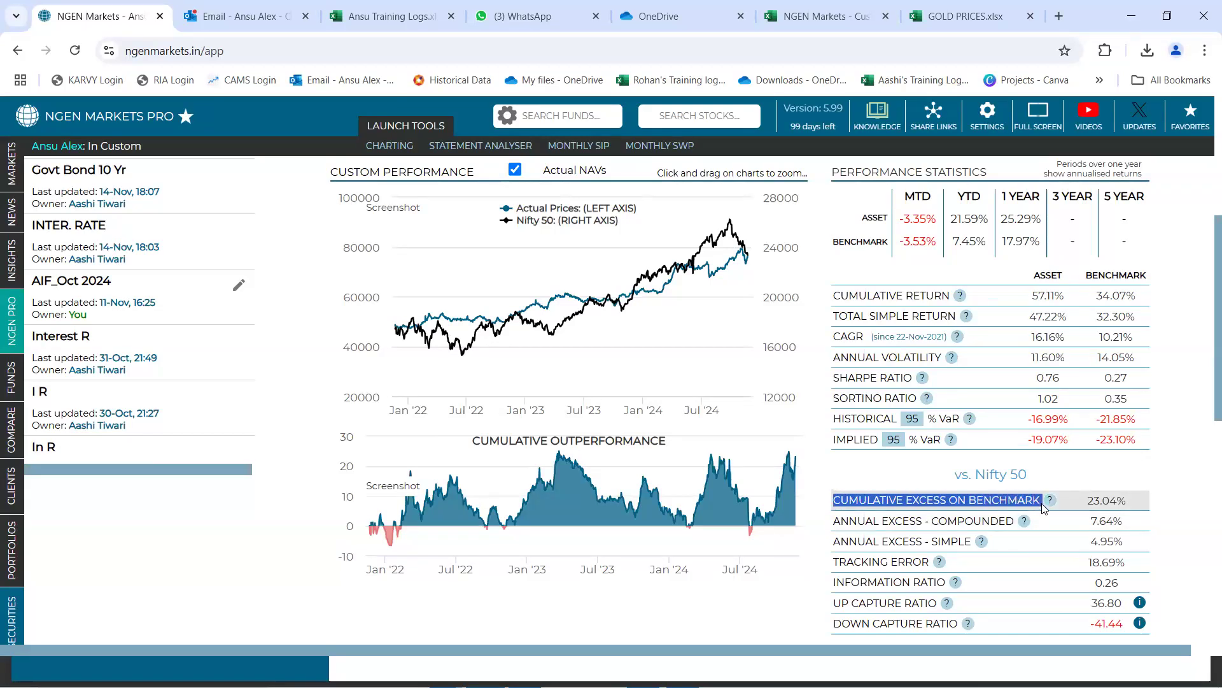
double_click(1099, 499)
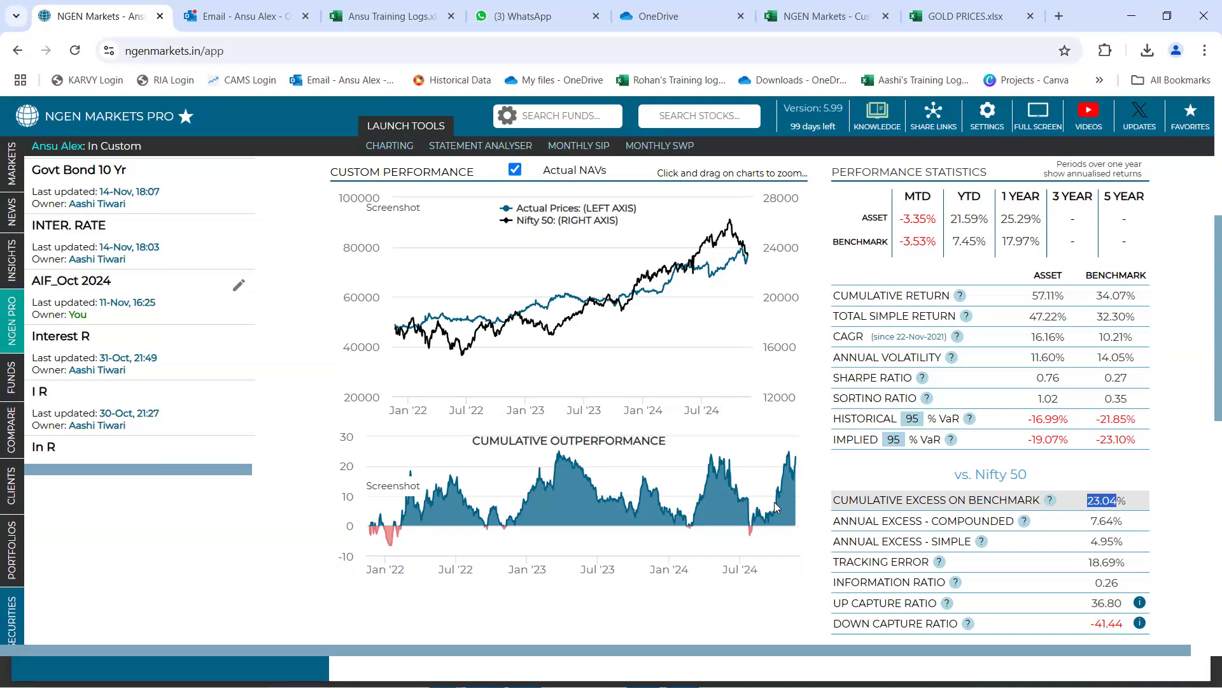
mouse_move(732, 474)
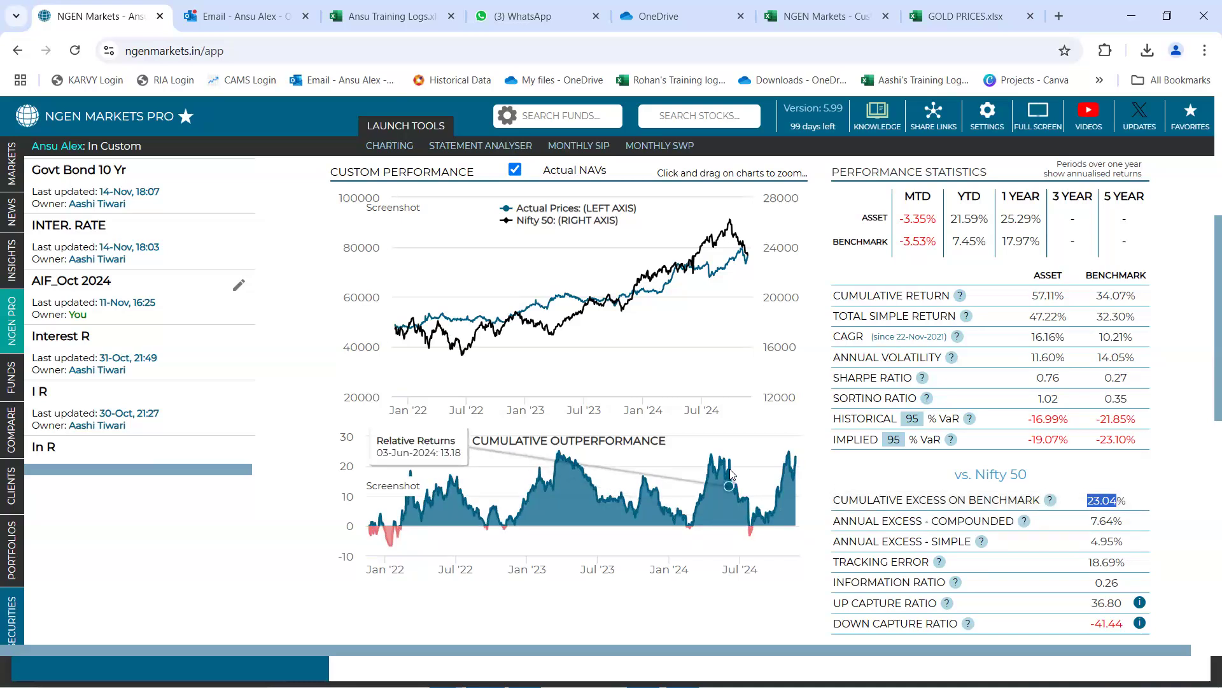
View the gold security's beta analysis against the Nifty 50 and examine its beta value
scroll(731, 474, up, 4)
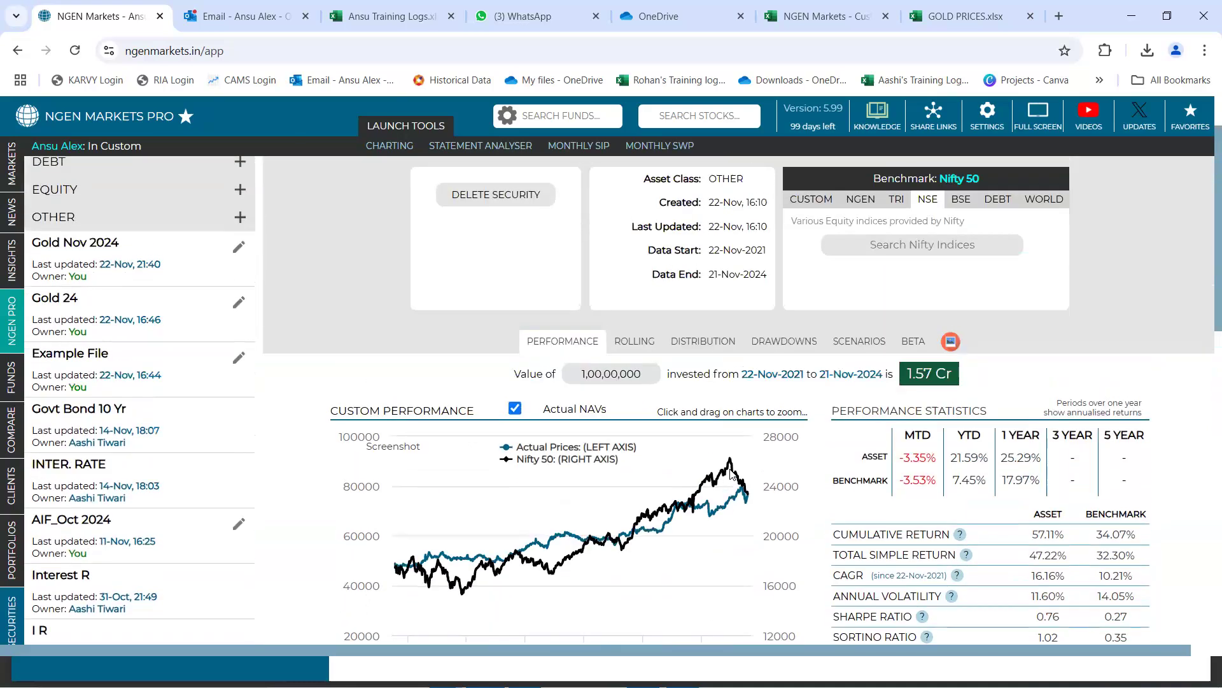
scroll(722, 464, up, 1)
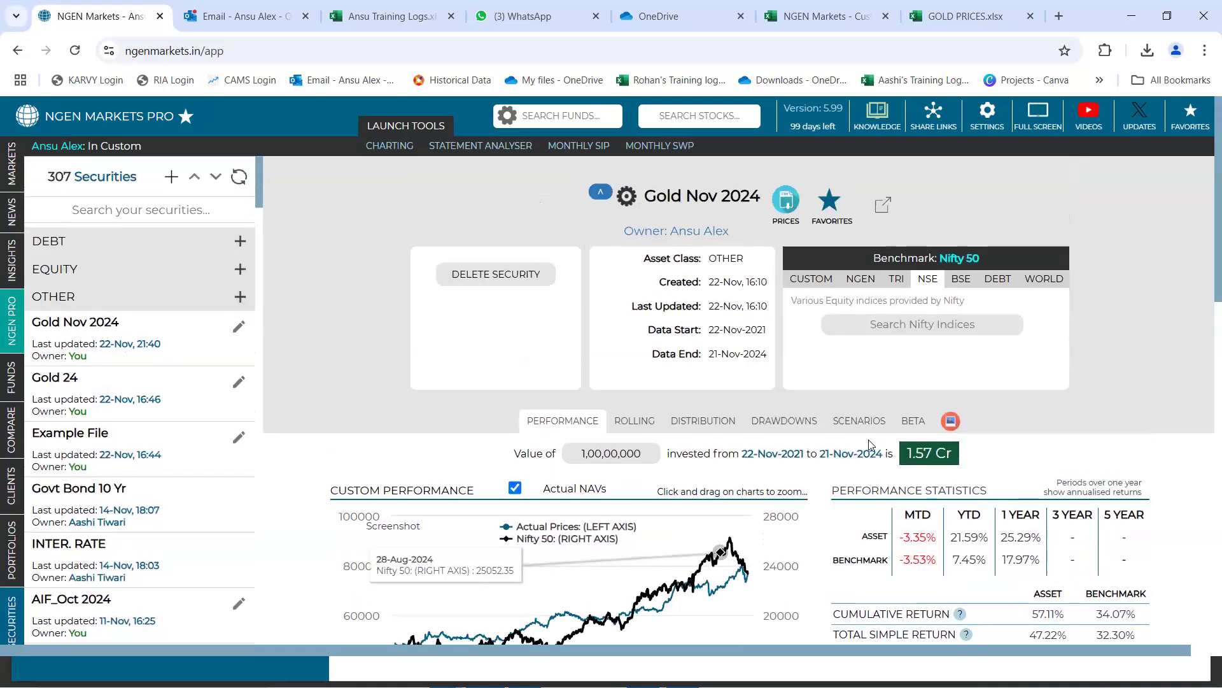
click(914, 423)
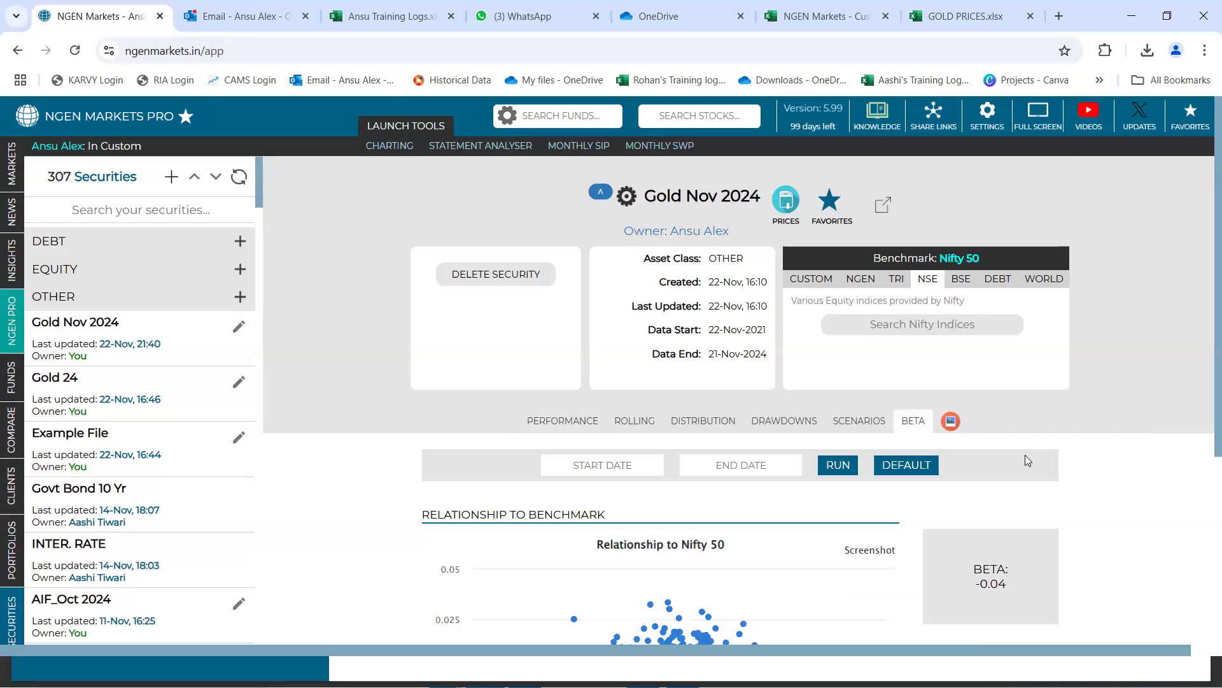
scroll(1025, 454, down, 2)
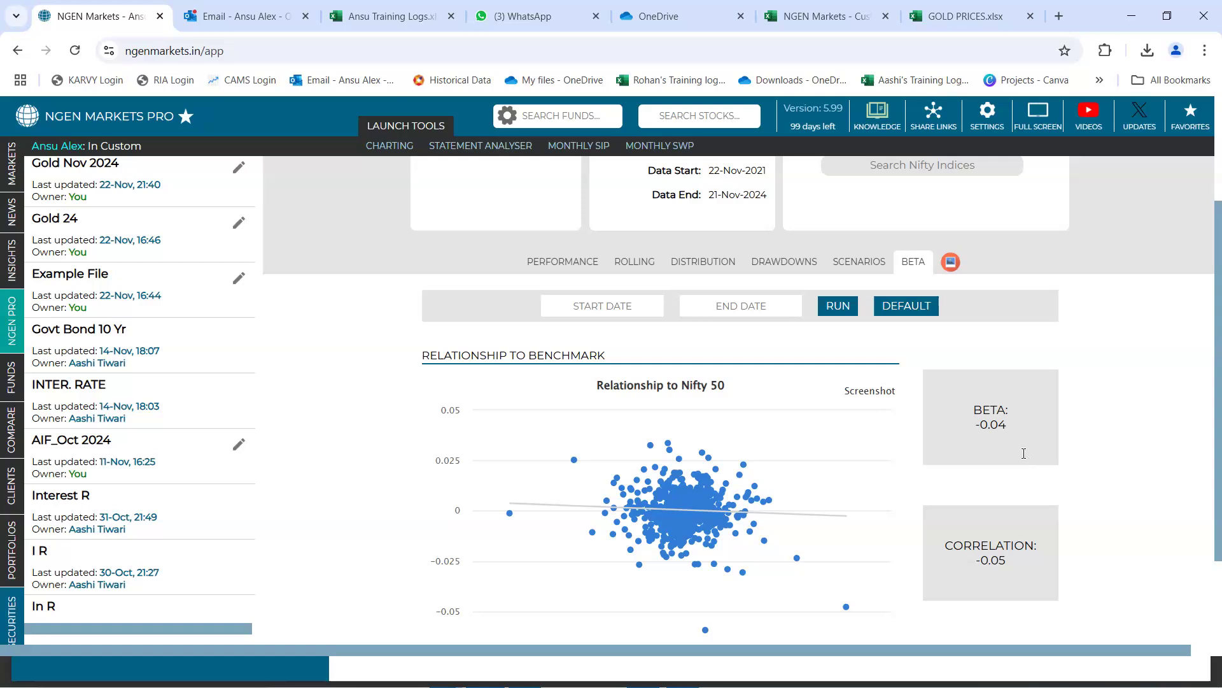
drag(973, 408, 1012, 414)
drag(969, 428, 1001, 426)
click(1019, 431)
Start a new custom scenario for the gold security and name it Oct 2024
click(859, 262)
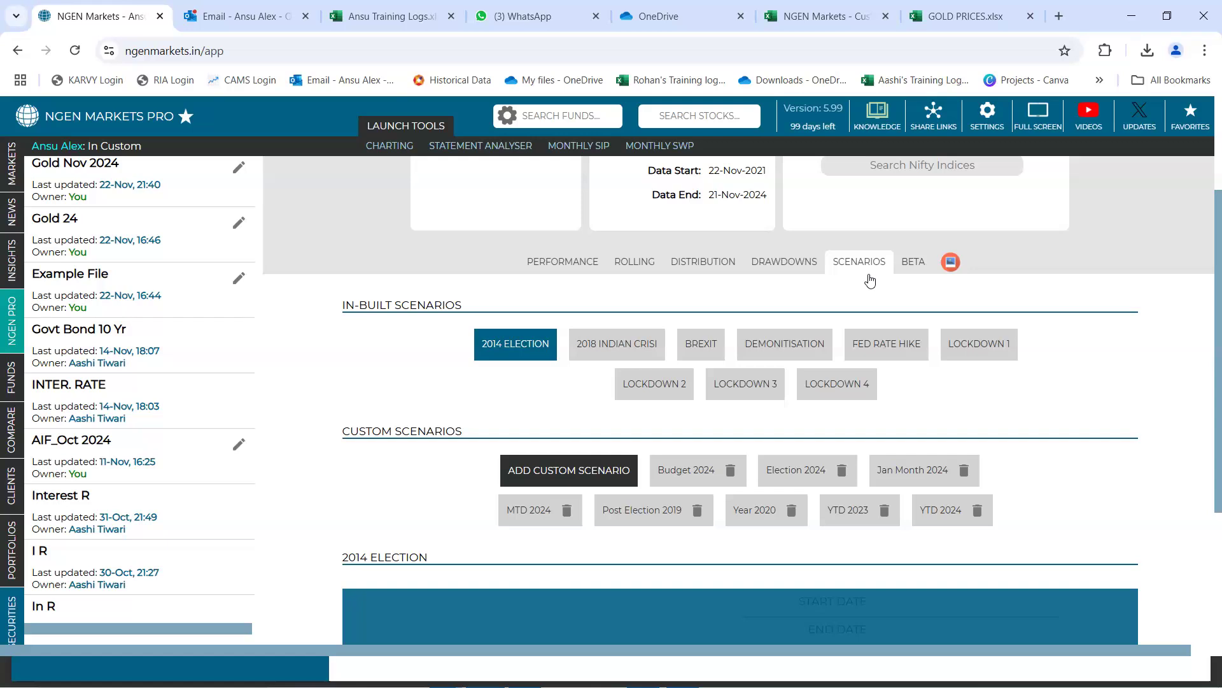
scroll(870, 281, down, 1)
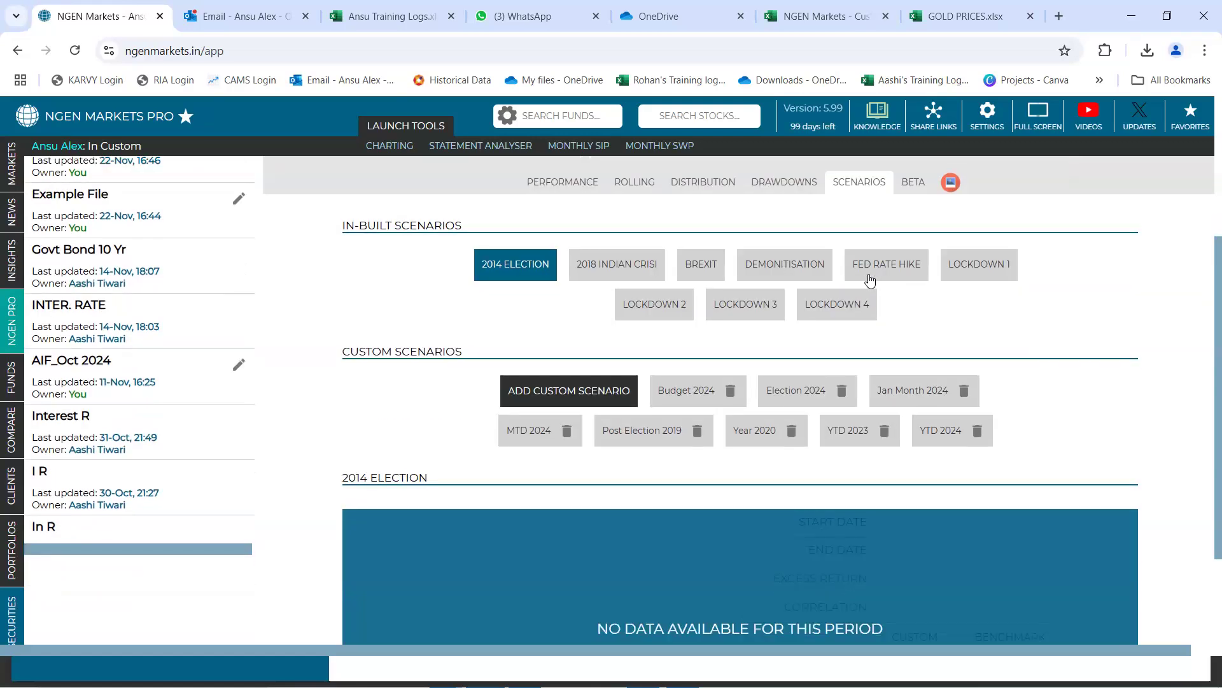
click(561, 391)
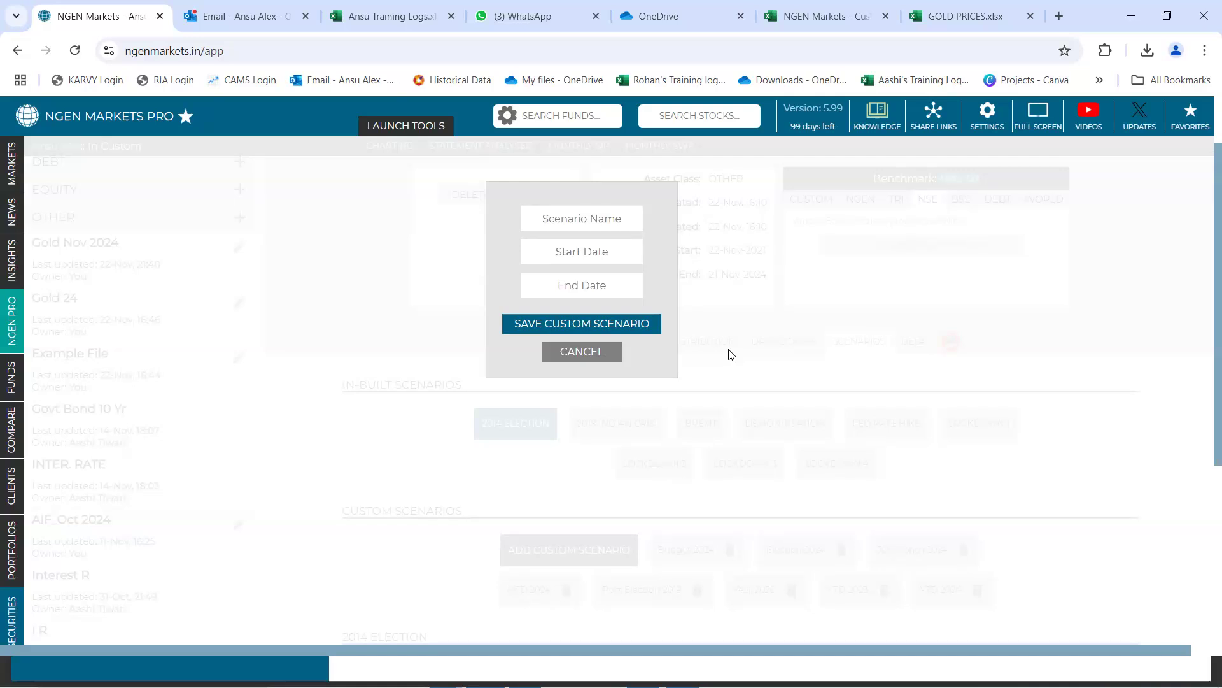
click(596, 222)
text(Oct 2024)
Set the scenario's period from 01-October-2024 to 31-October-2024 and save it
click(593, 253)
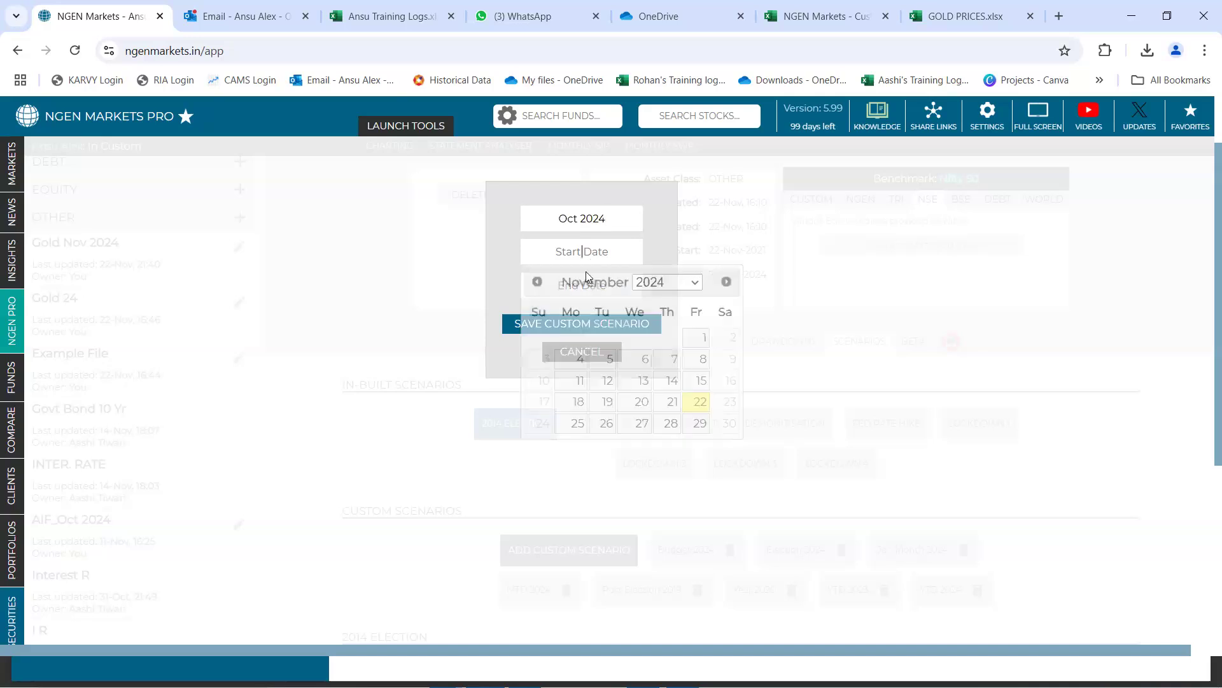
click(537, 281)
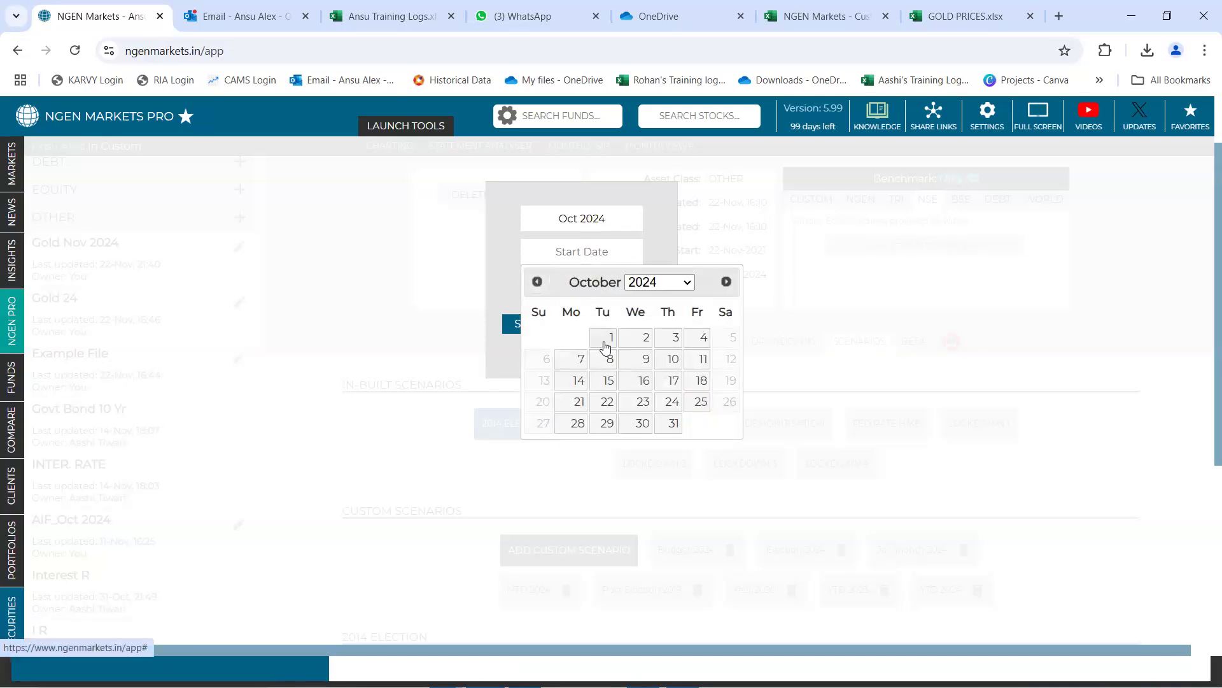
click(605, 344)
click(581, 285)
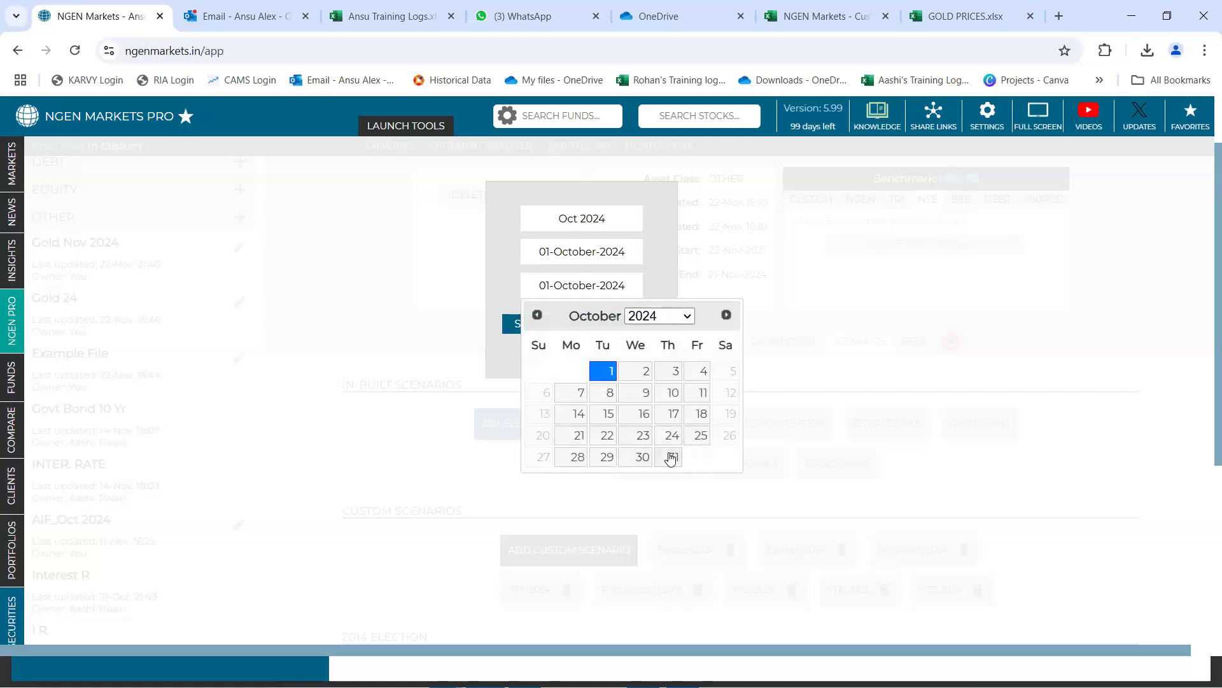
click(671, 456)
click(572, 324)
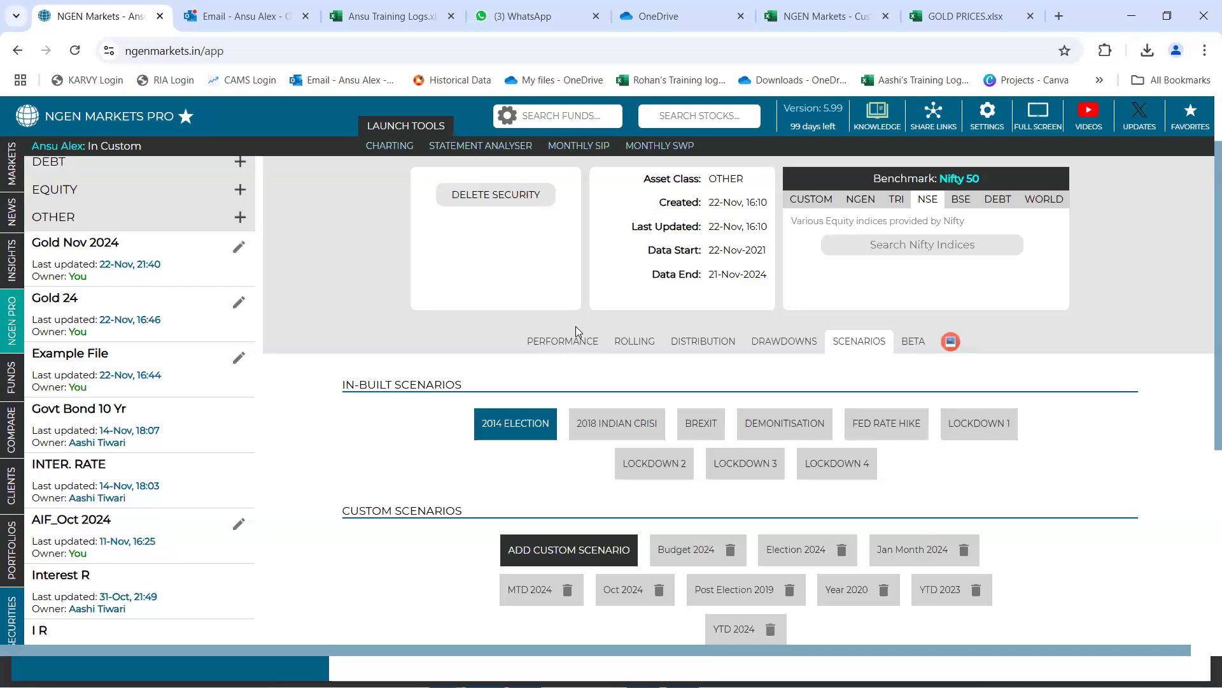
Display the Oct 2024 custom scenario and examine its performance chart and its start and end dates
scroll(612, 527, down, 1)
scroll(615, 577, down, 1)
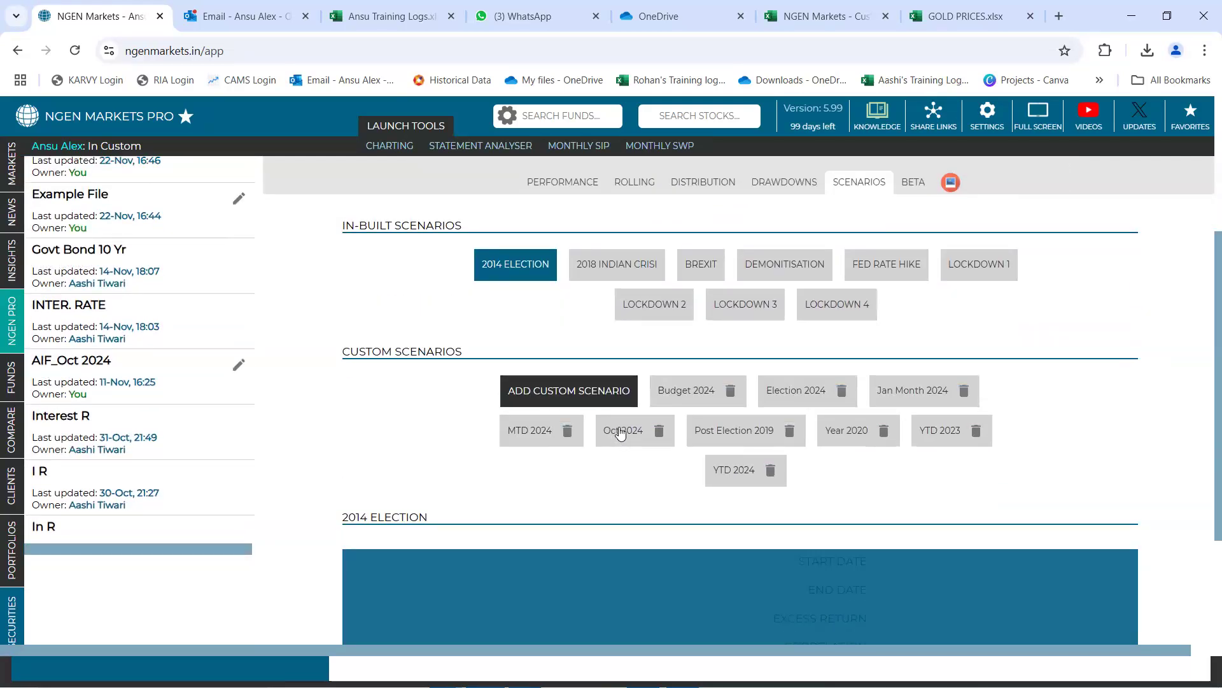
click(621, 432)
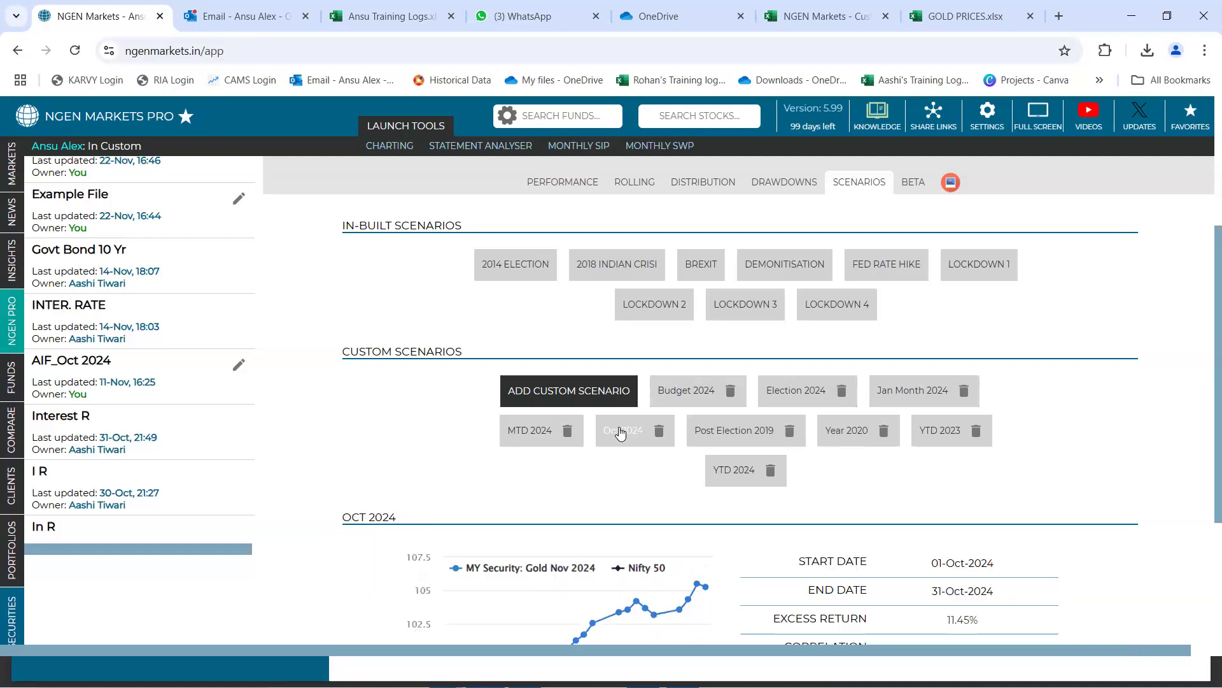
scroll(621, 432, down, 3)
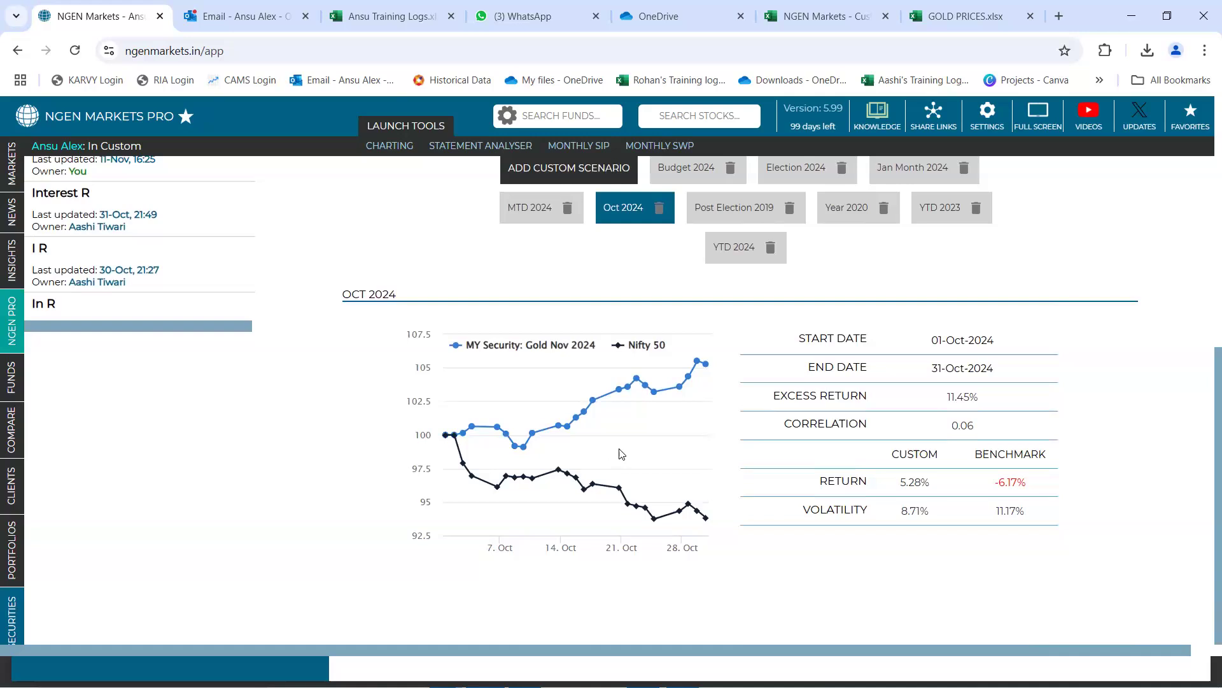
mouse_move(623, 463)
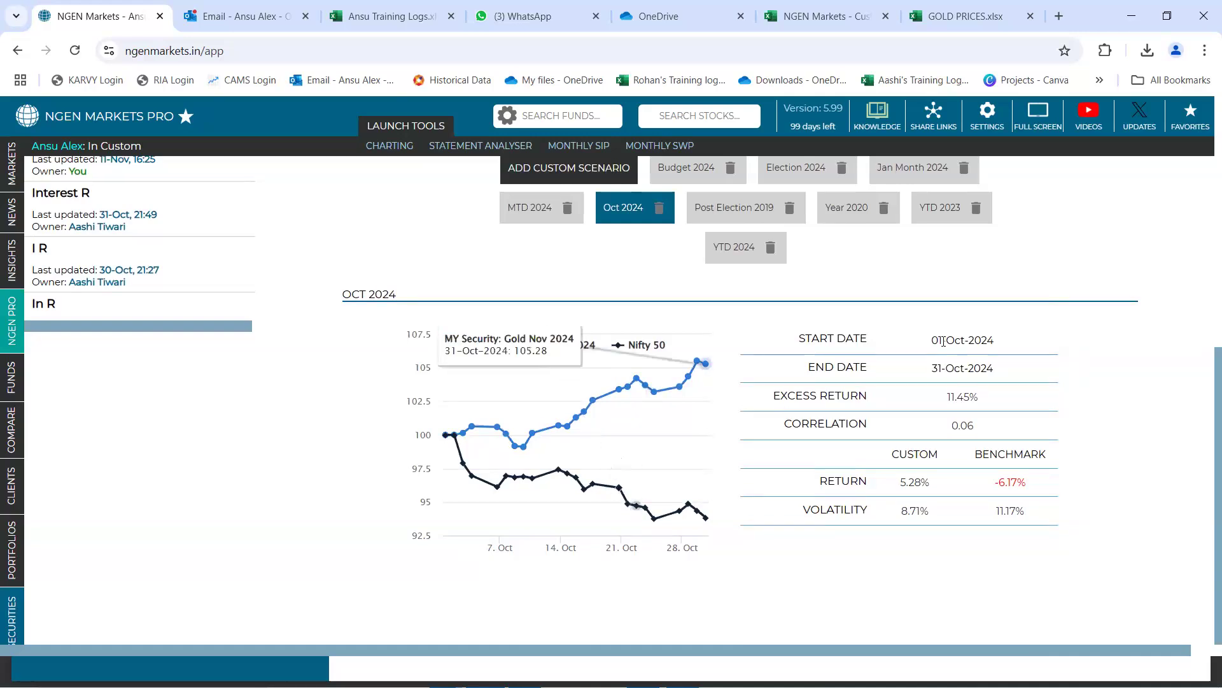
drag(931, 340, 997, 365)
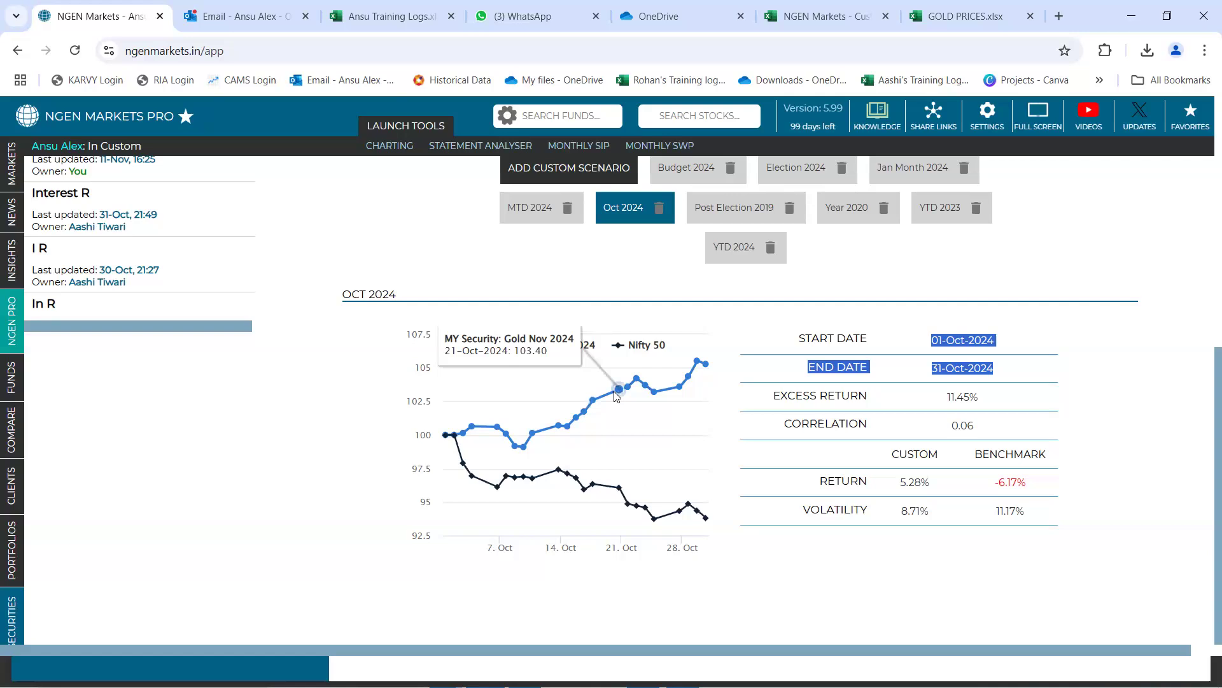
Compare the custom and benchmark returns in the Oct 2024 scenario, and check its excess return
drag(823, 481, 1034, 485)
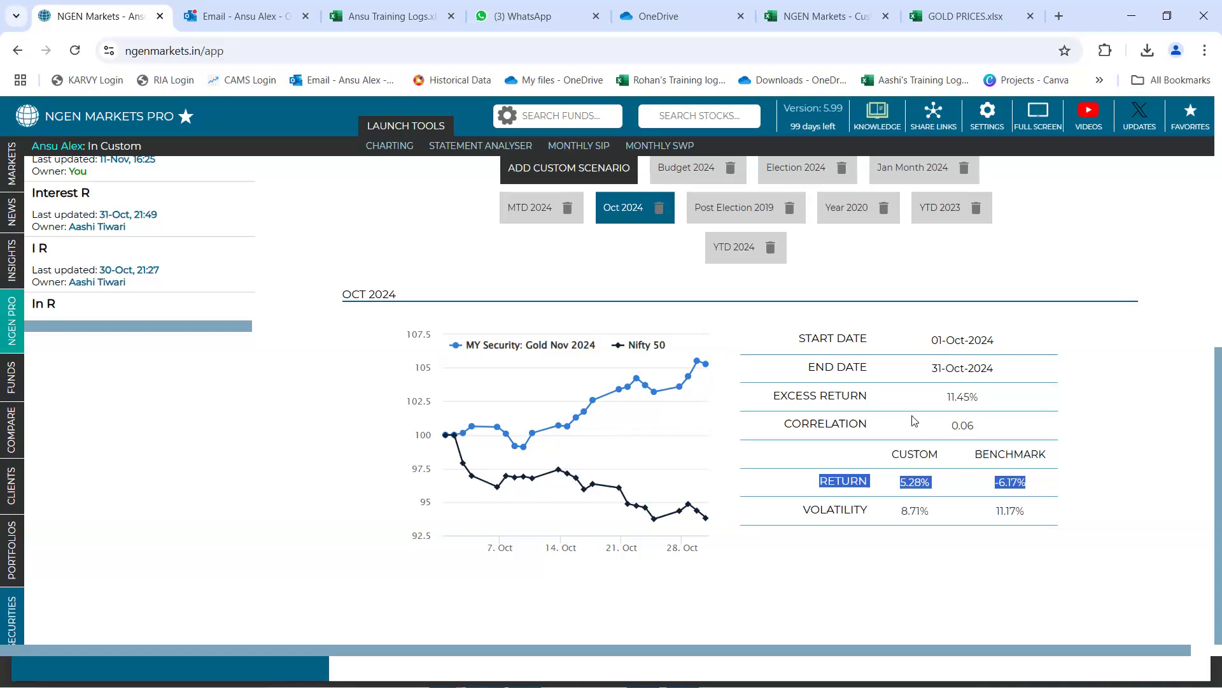
click(806, 395)
drag(772, 395, 879, 398)
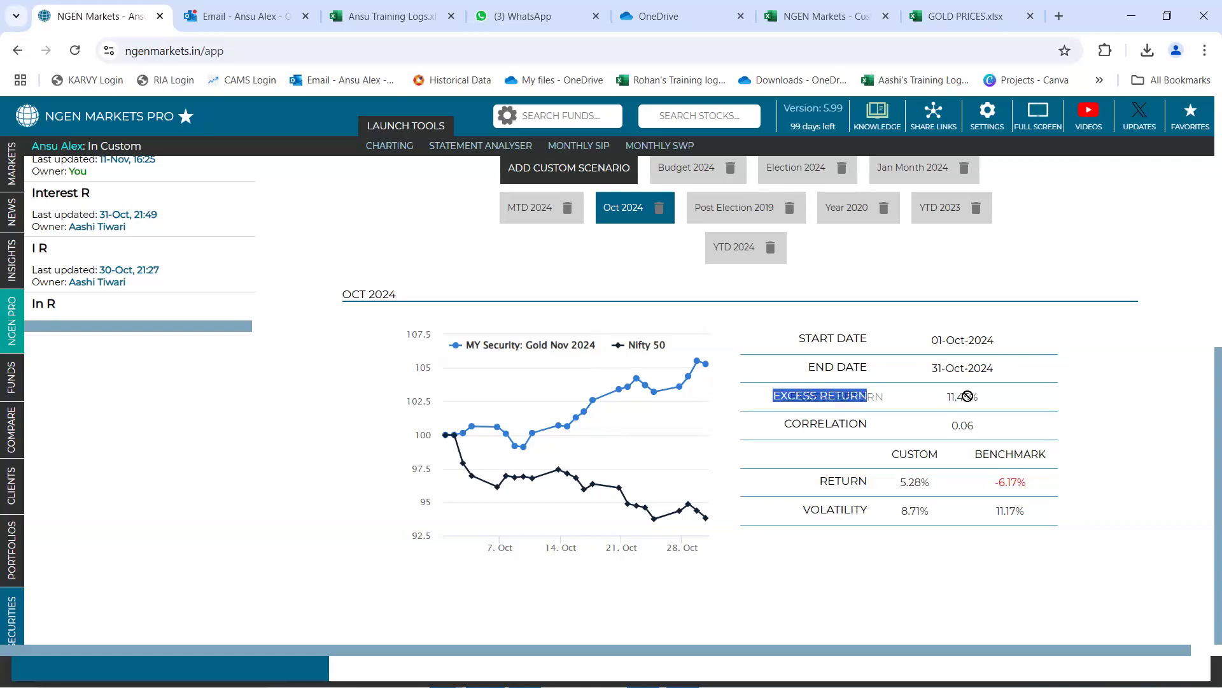
double_click(957, 396)
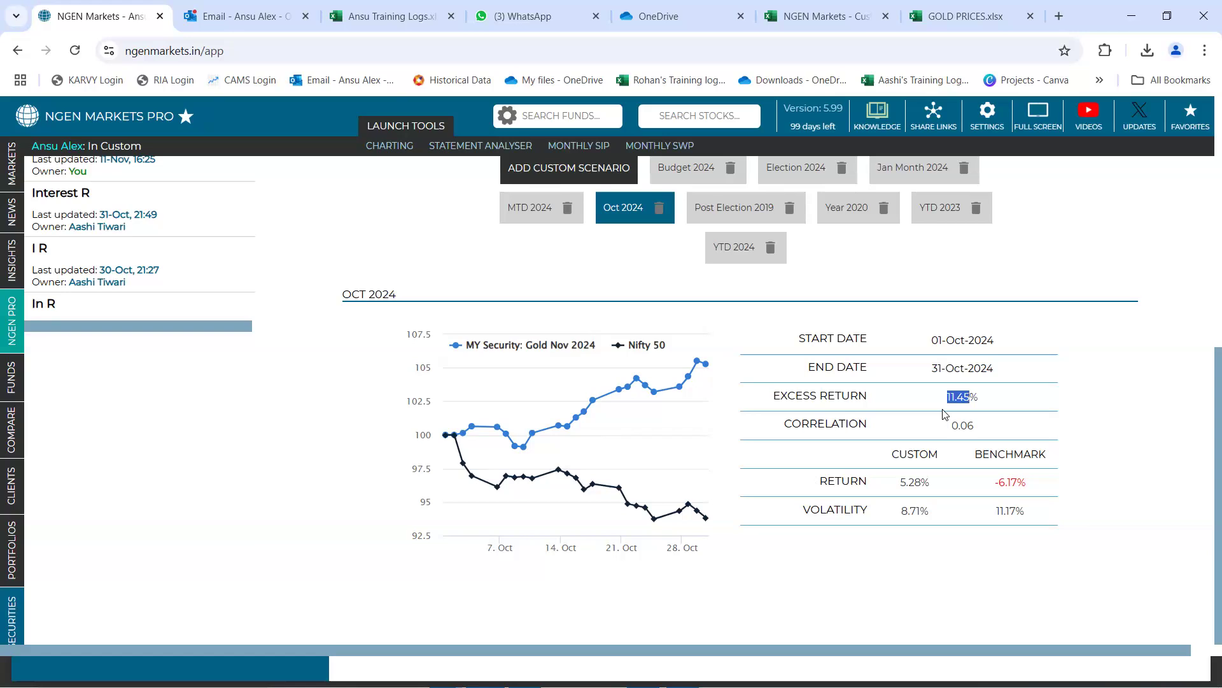
Change the Gold Nov 2024 benchmark to the Nasdaq world index
scroll(945, 414, up, 4)
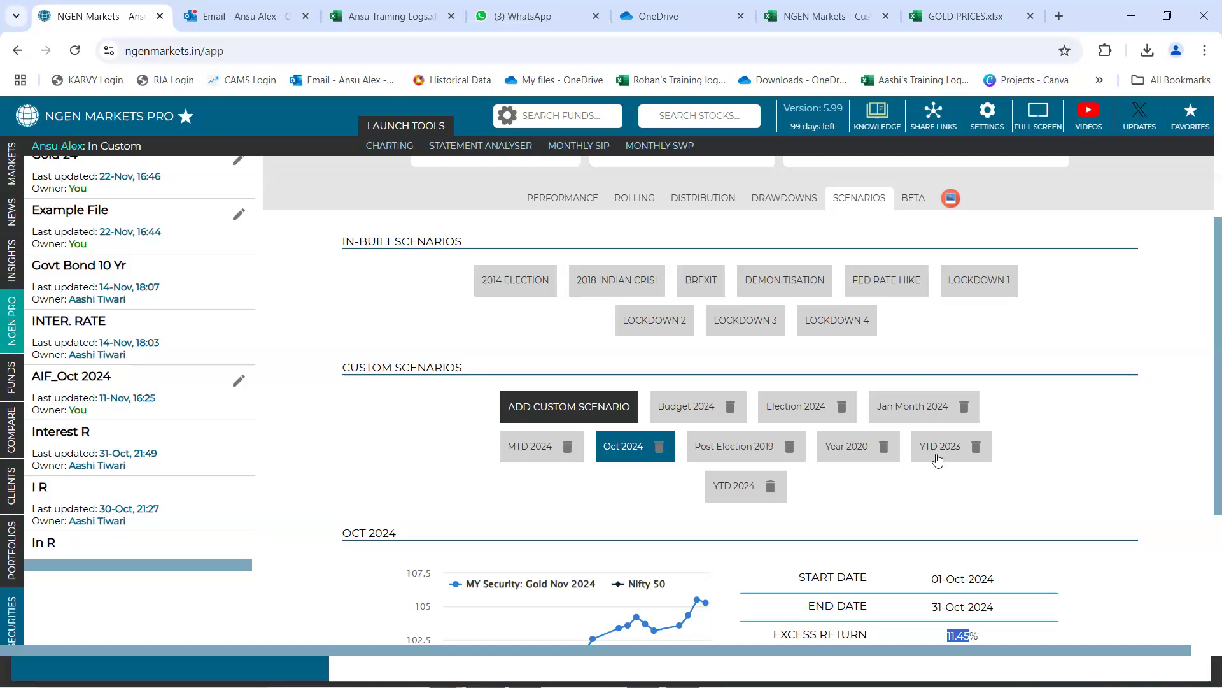
scroll(937, 458, down, 1)
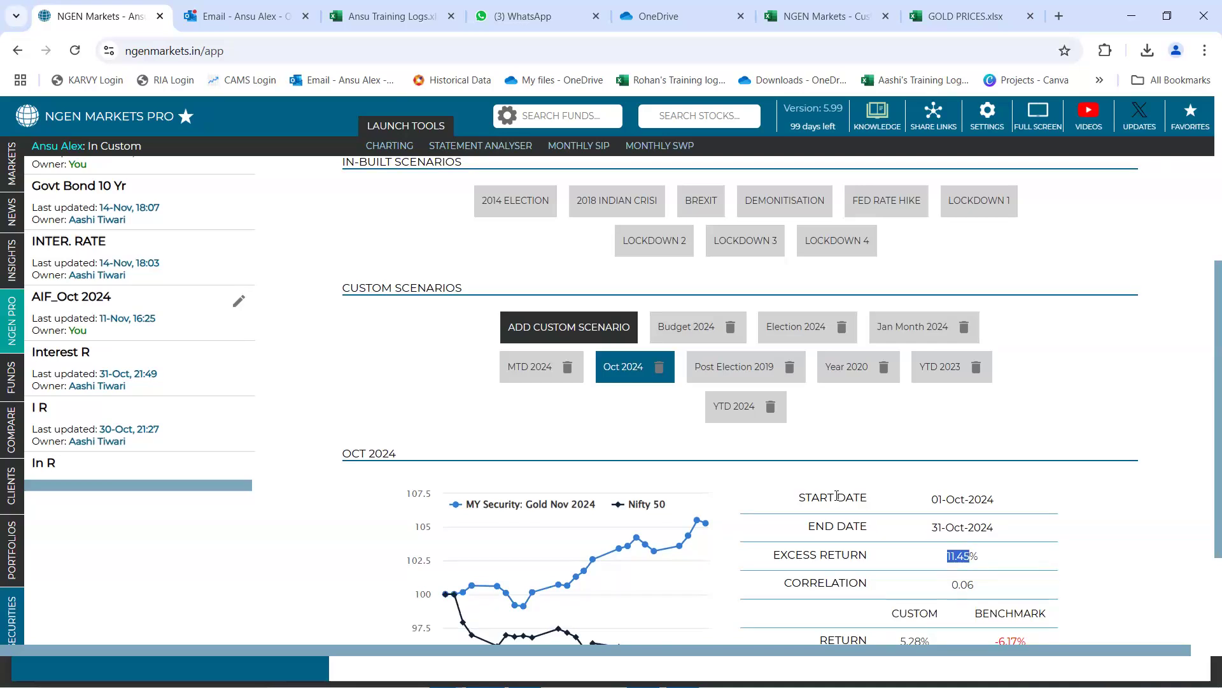
scroll(837, 496, up, 3)
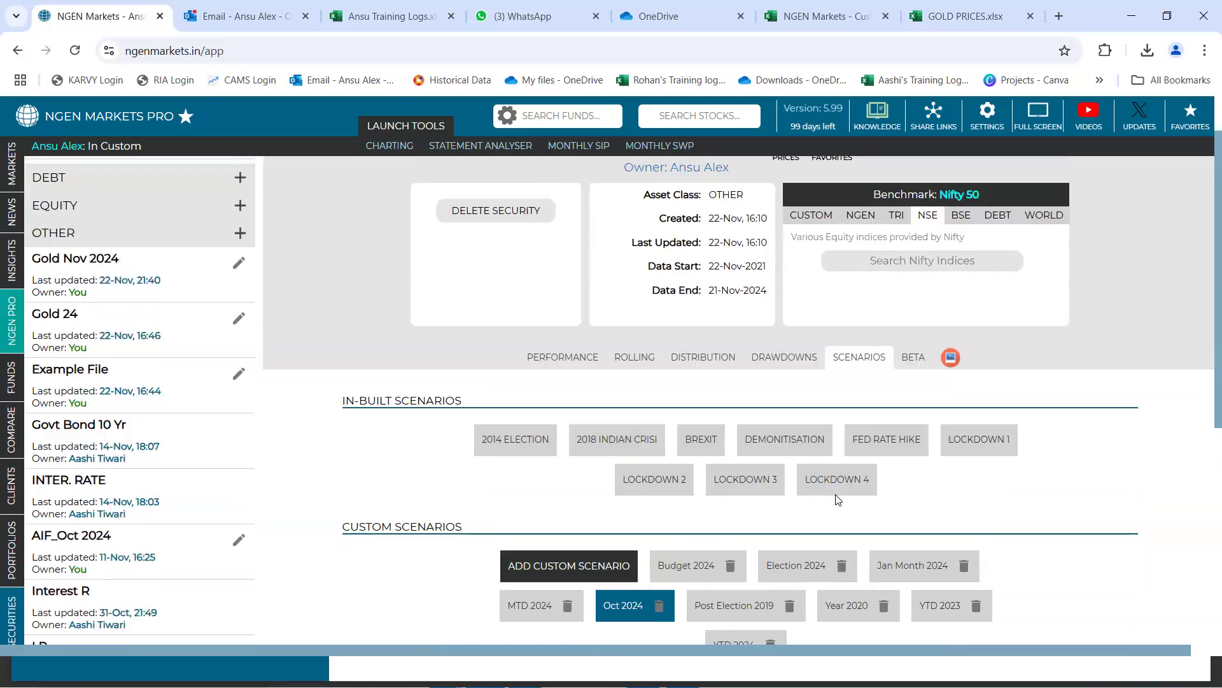
scroll(837, 499, up, 1)
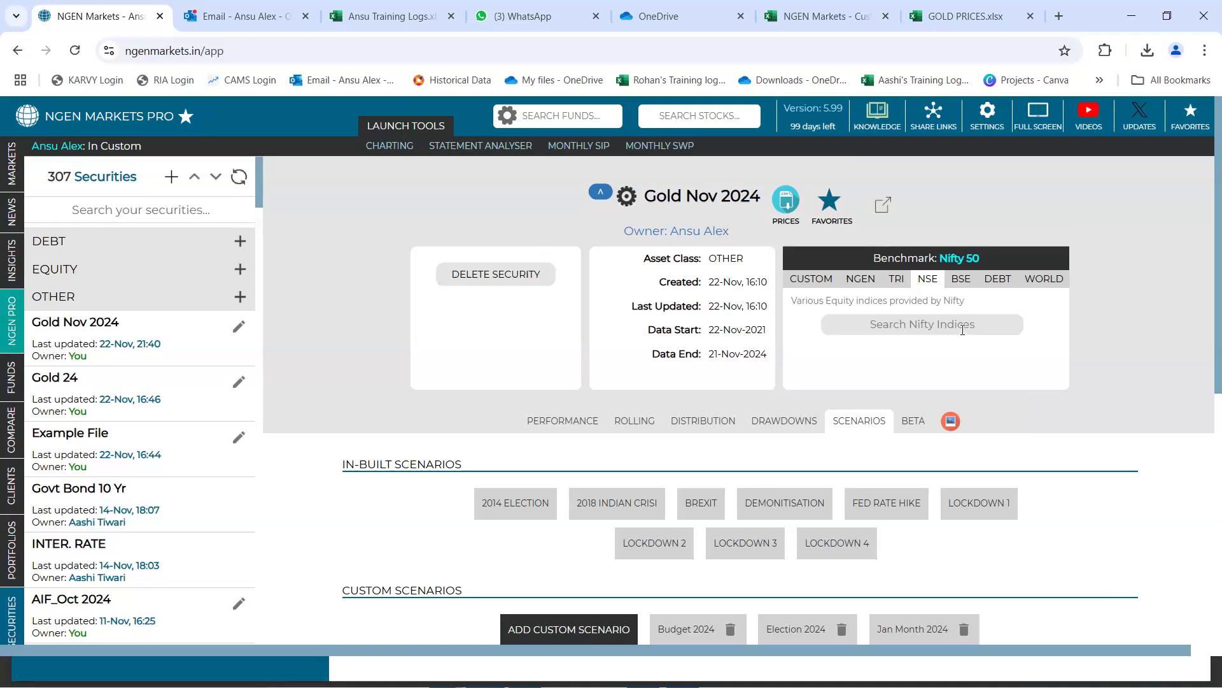
click(1045, 280)
click(914, 323)
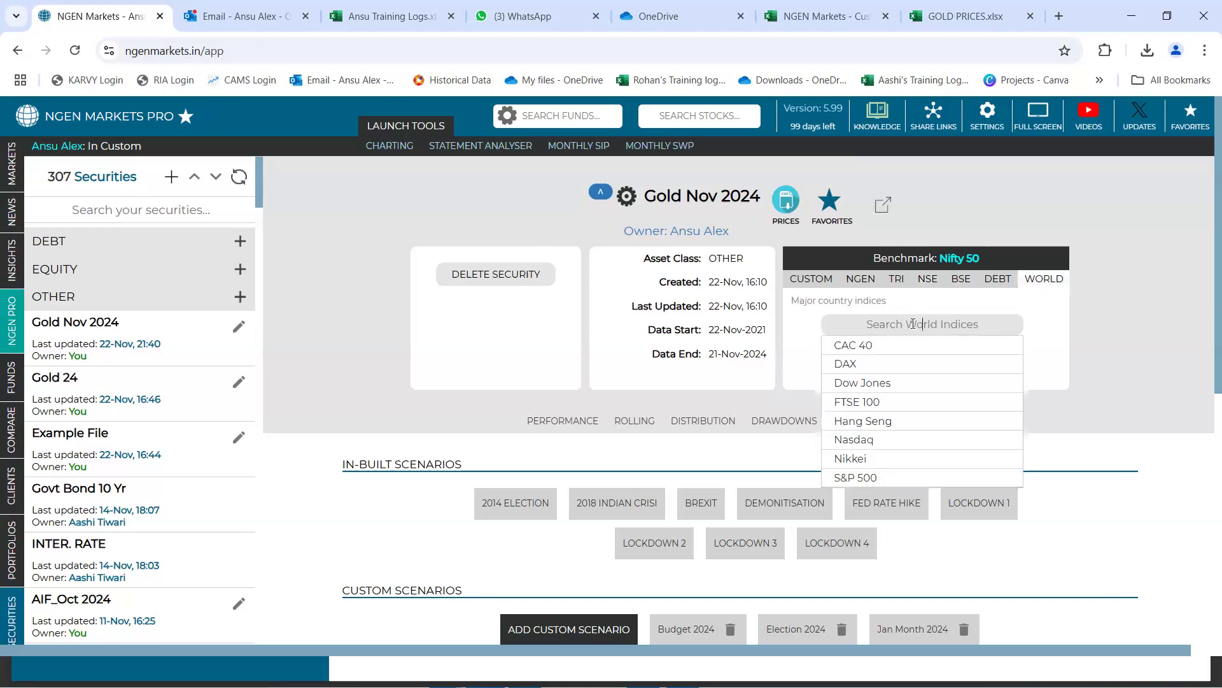
click(870, 442)
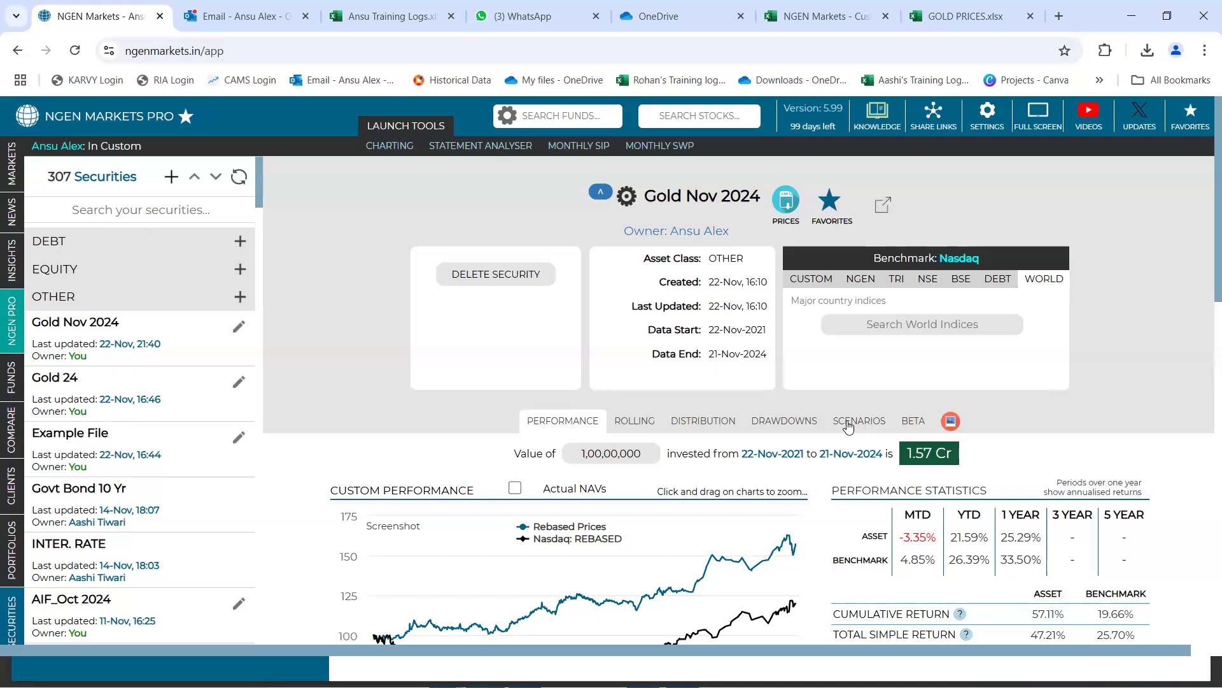
click(898, 333)
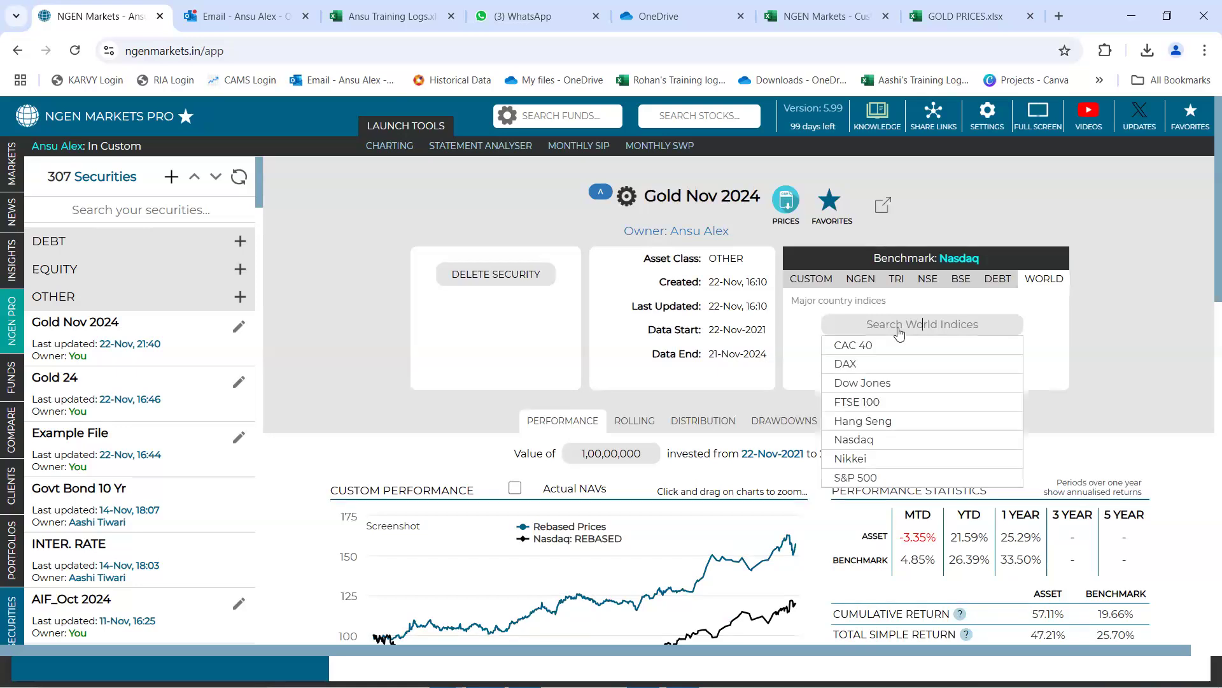
click(879, 441)
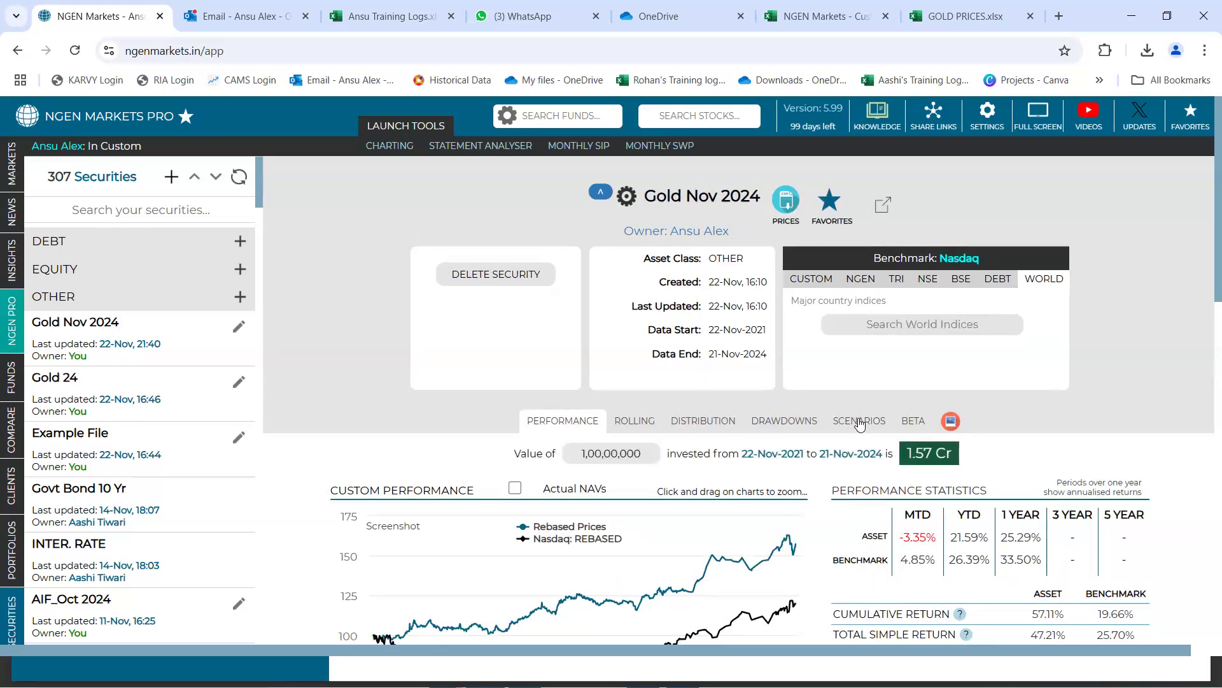
Add a new custom scenario for Gold Nov 2024 and name it US Election
click(860, 423)
scroll(860, 423, down, 4)
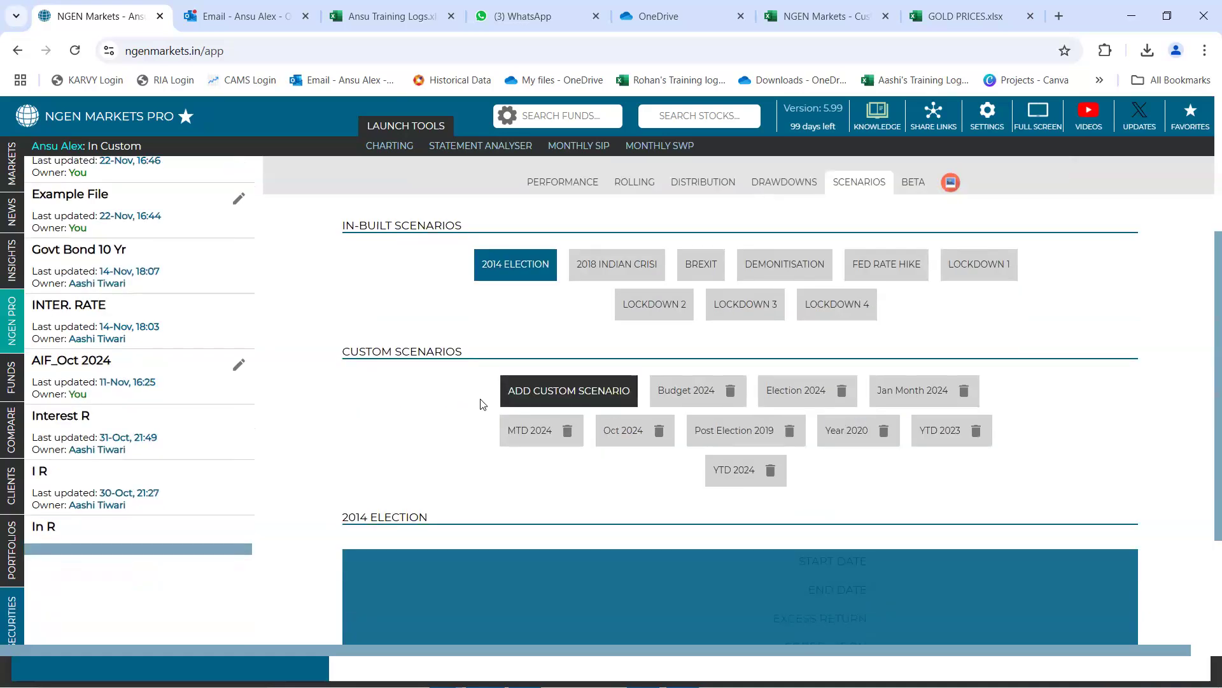
click(536, 391)
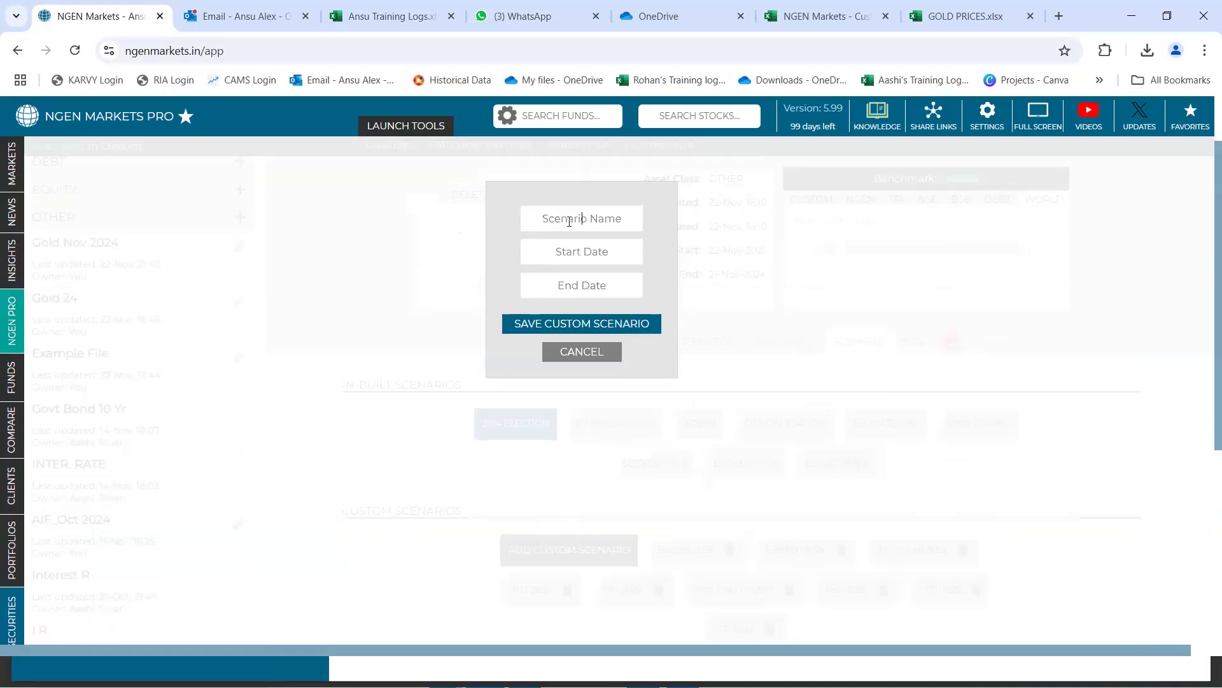
click(569, 221)
text(US Election)
Set the US Election scenario's period from 01-November-2024 to 21-November-2024 and save it
click(580, 251)
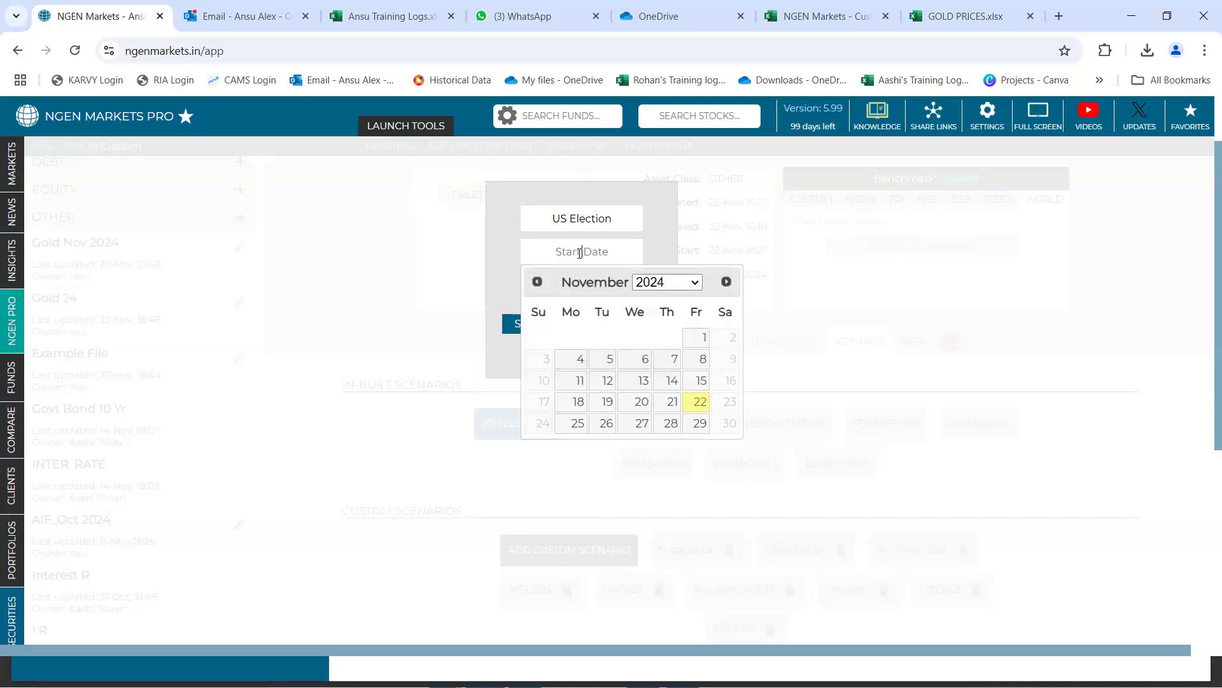
click(694, 336)
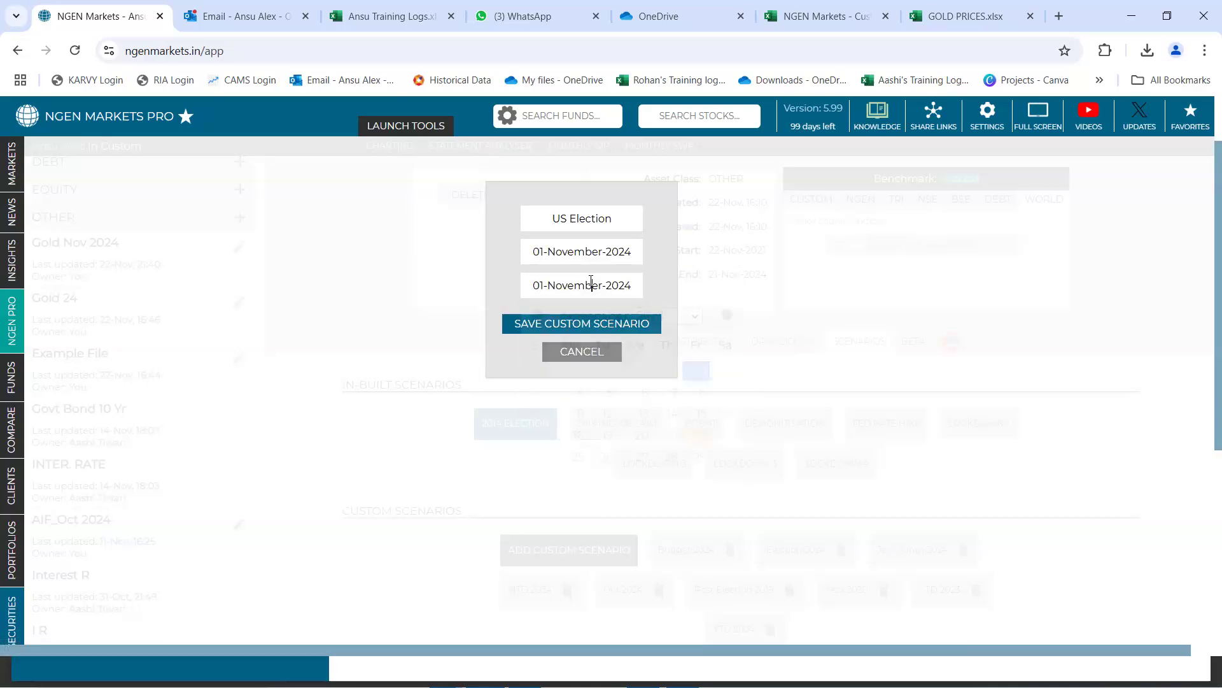
click(592, 284)
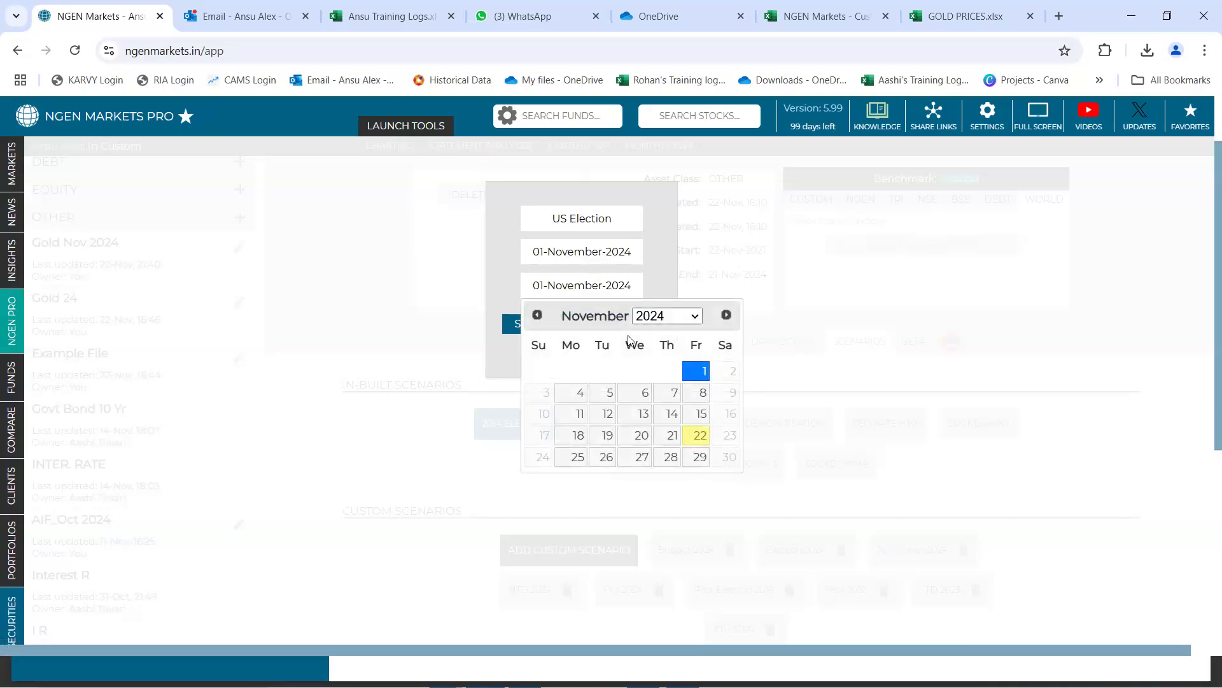
click(667, 438)
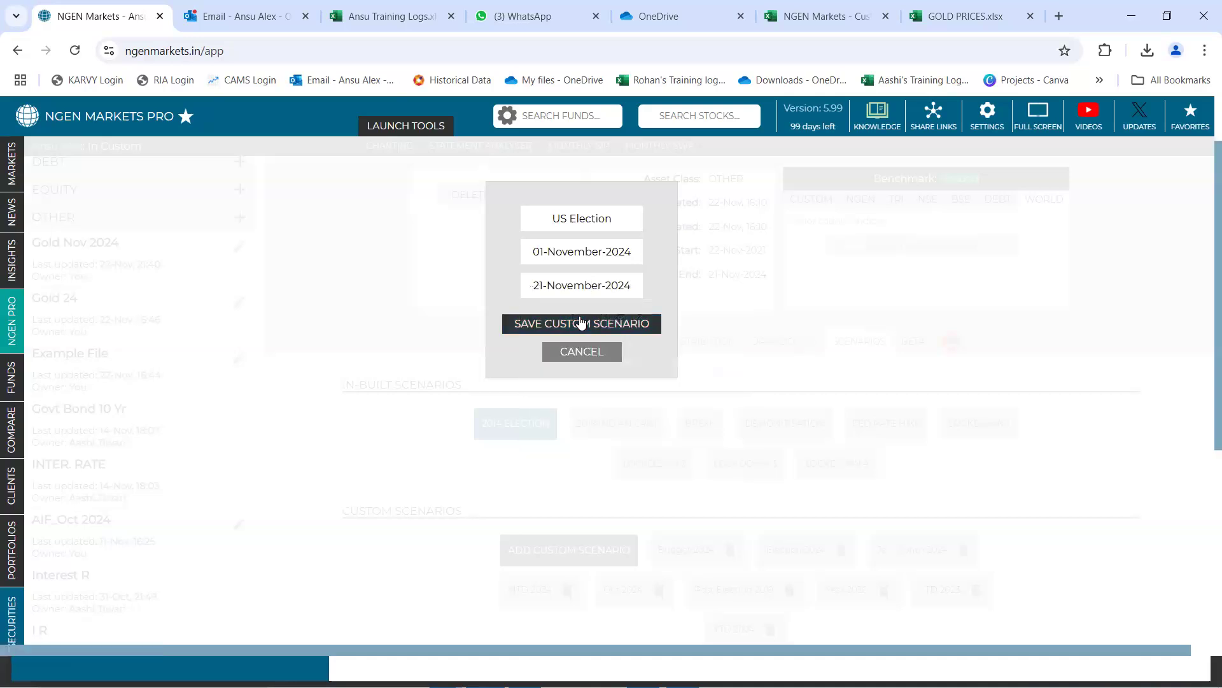
click(583, 323)
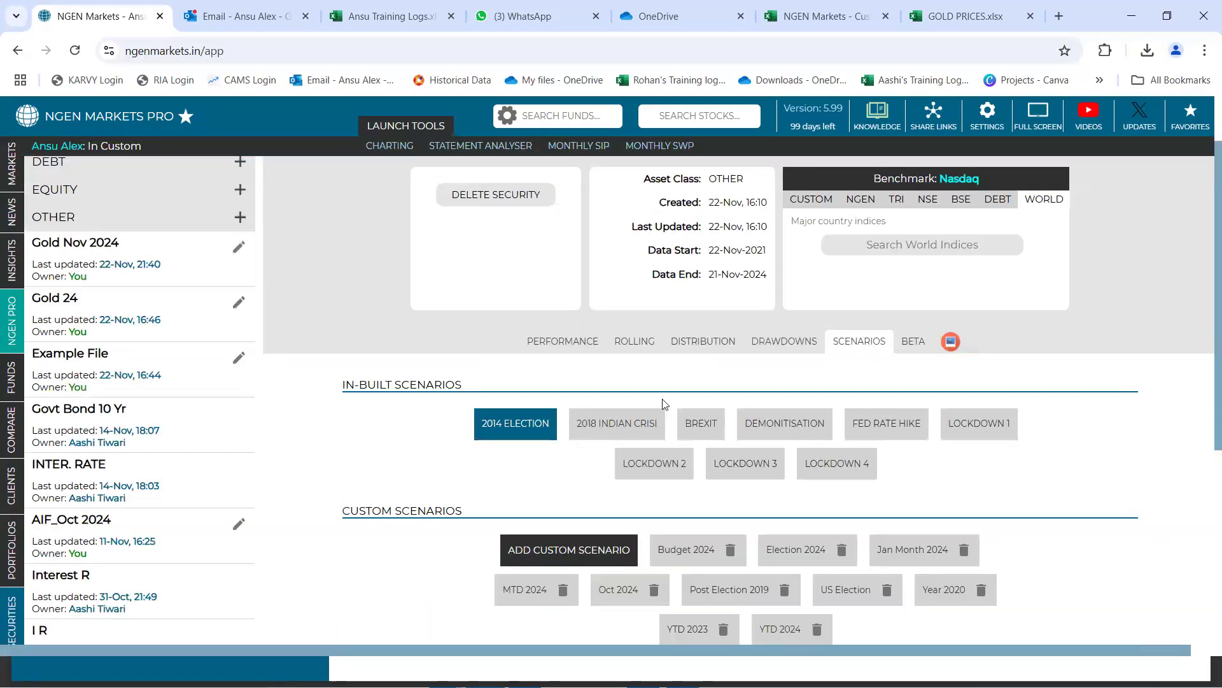
Display the US Election custom scenario and examine its performance chart against Nasdaq and its start and end dates
scroll(662, 402, down, 1)
scroll(662, 401, down, 2)
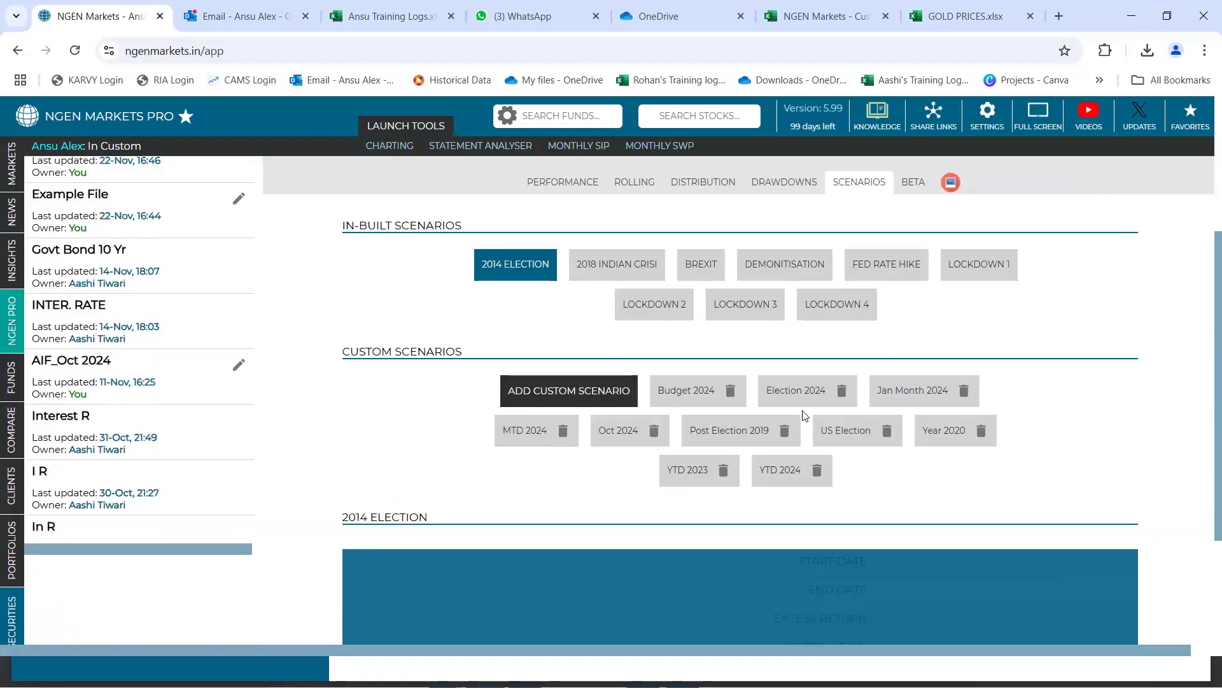
click(855, 434)
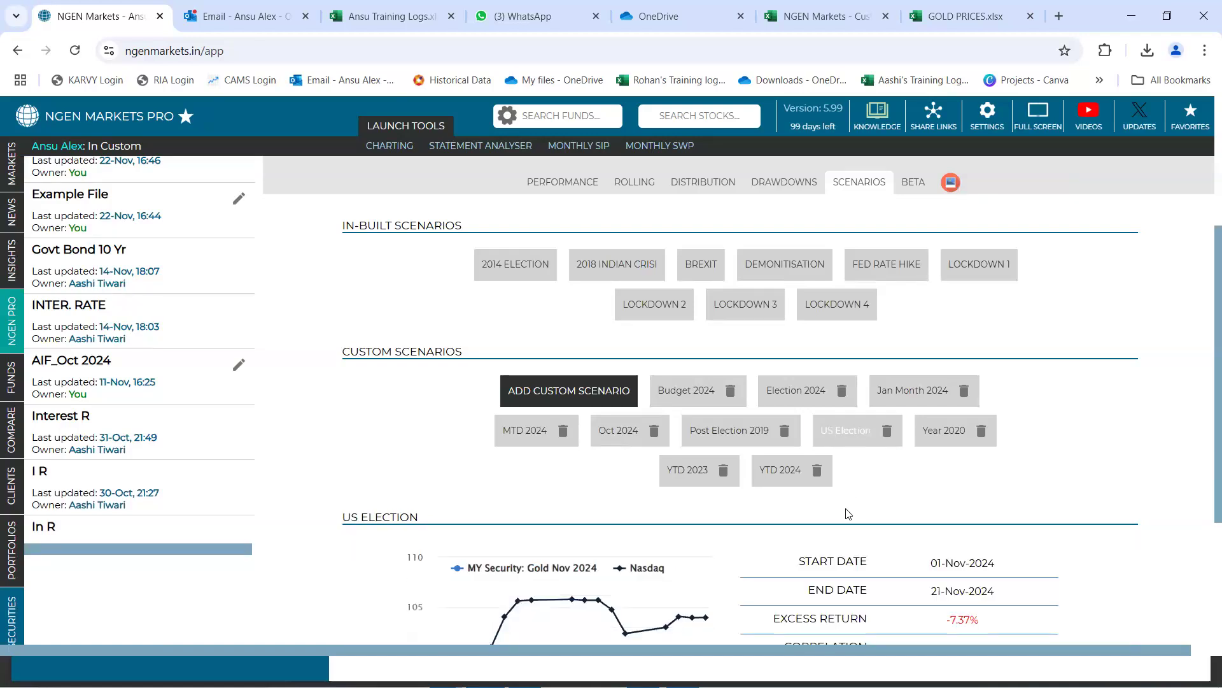
scroll(847, 512, down, 3)
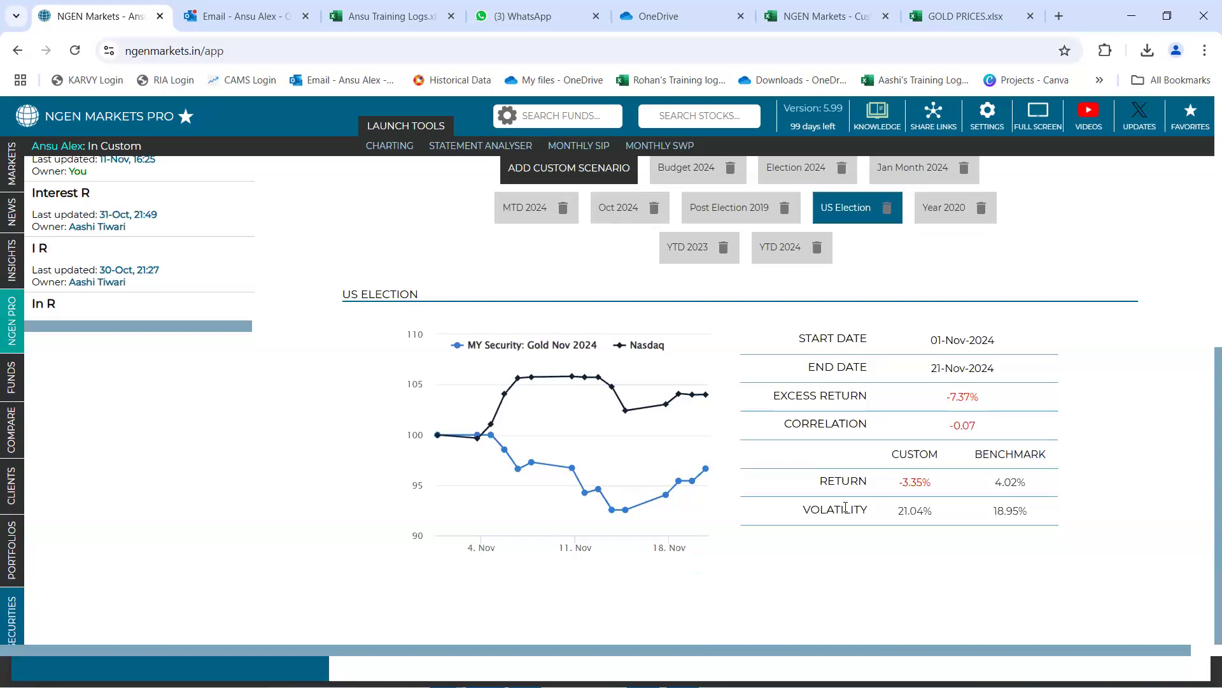
drag(933, 343, 995, 343)
drag(931, 373, 993, 371)
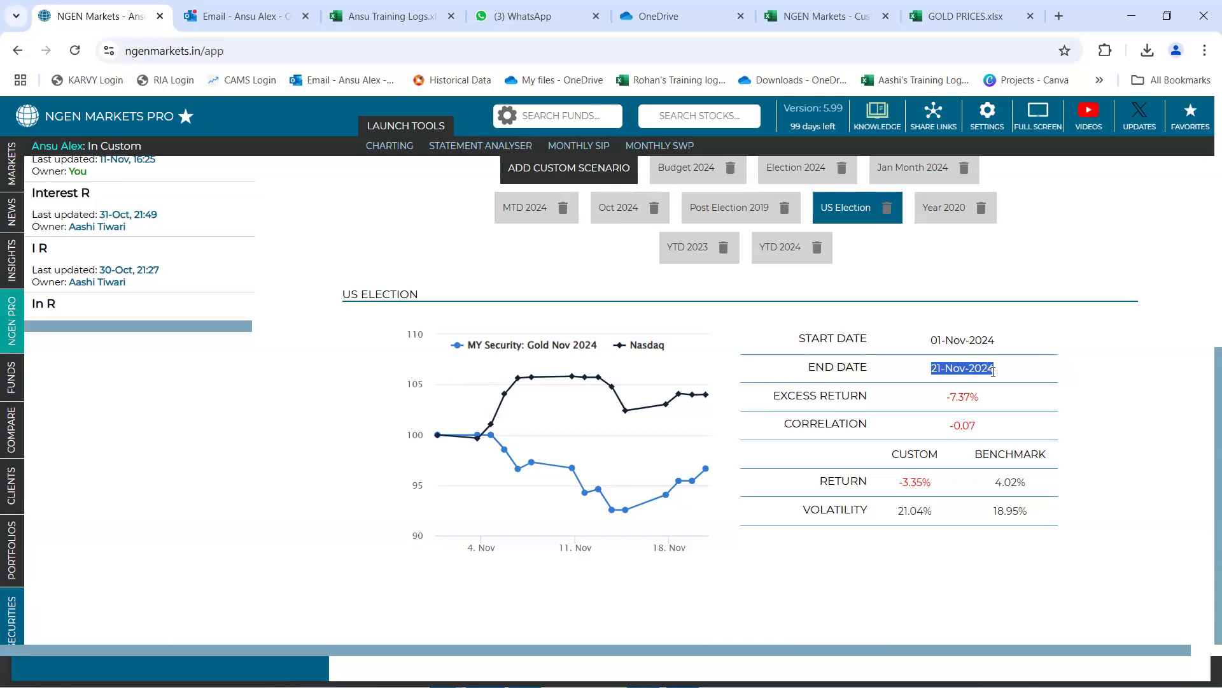
click(1015, 364)
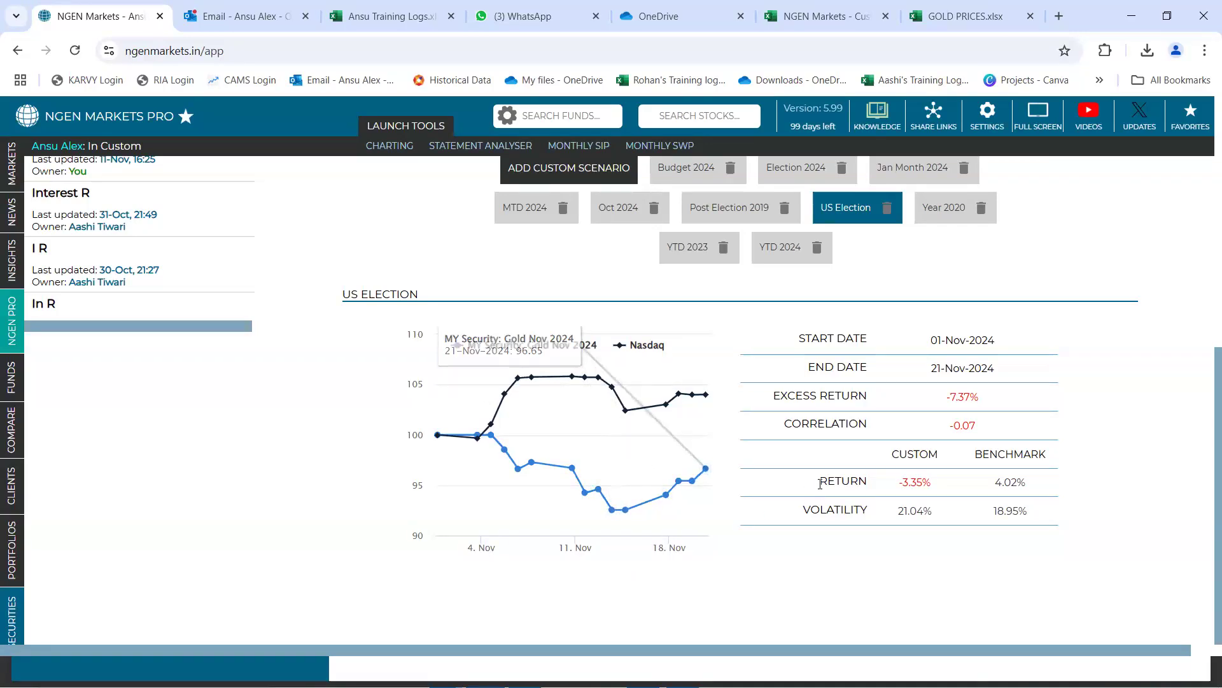
Compare the custom and benchmark returns in the US Election scenario, and check its excess return
drag(889, 491, 1030, 486)
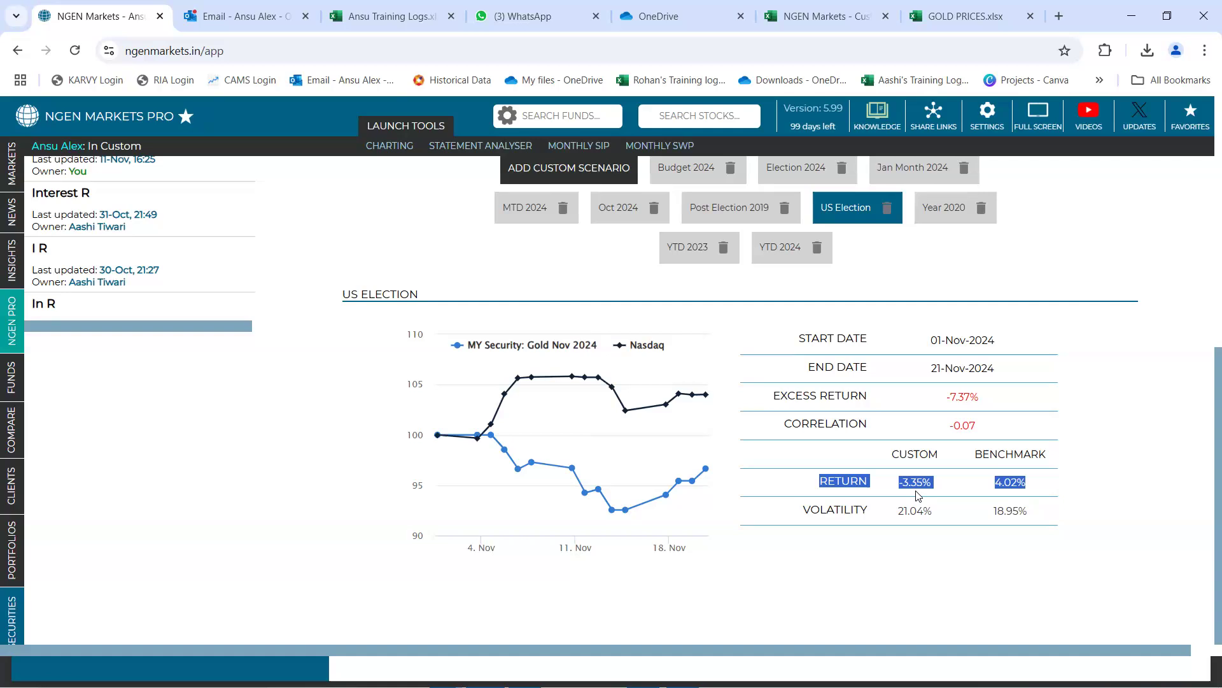
drag(946, 404, 984, 404)
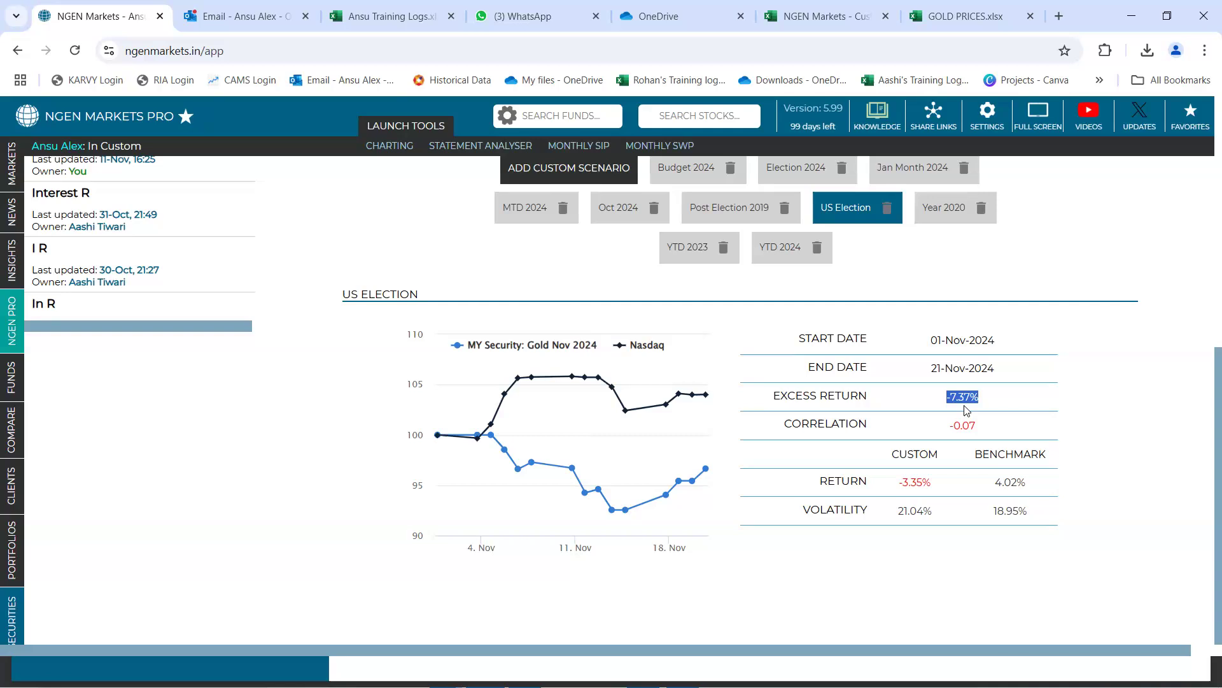
scroll(967, 410, up, 7)
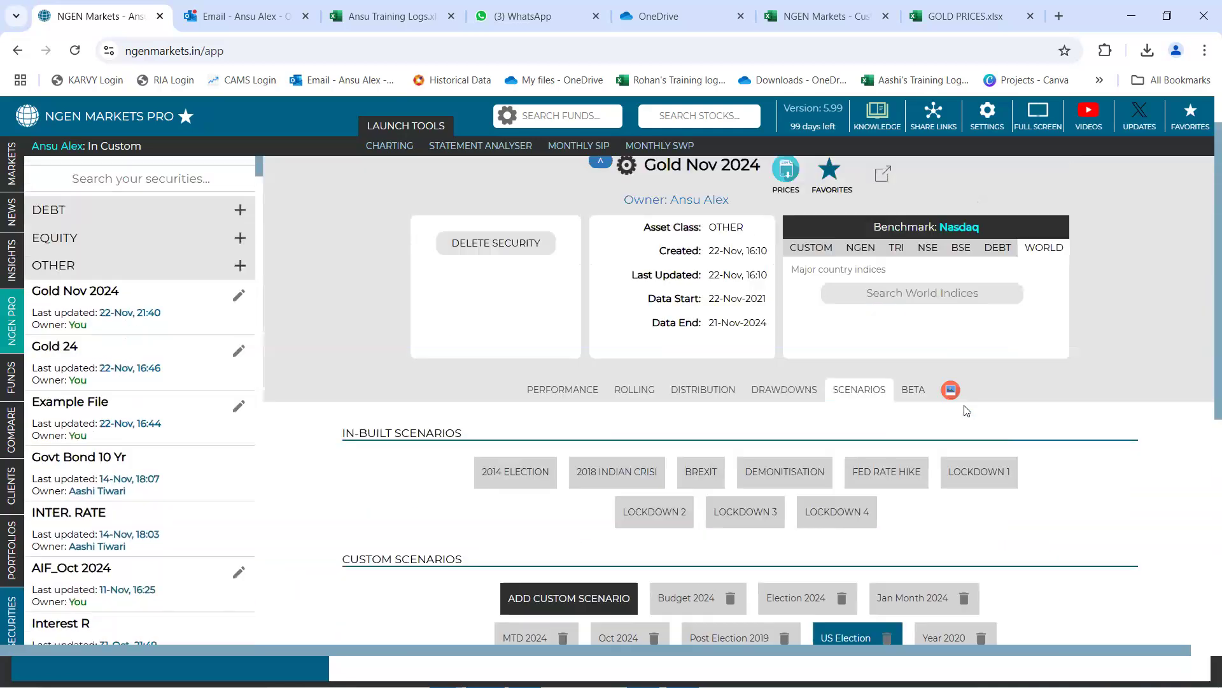
scroll(966, 410, up, 1)
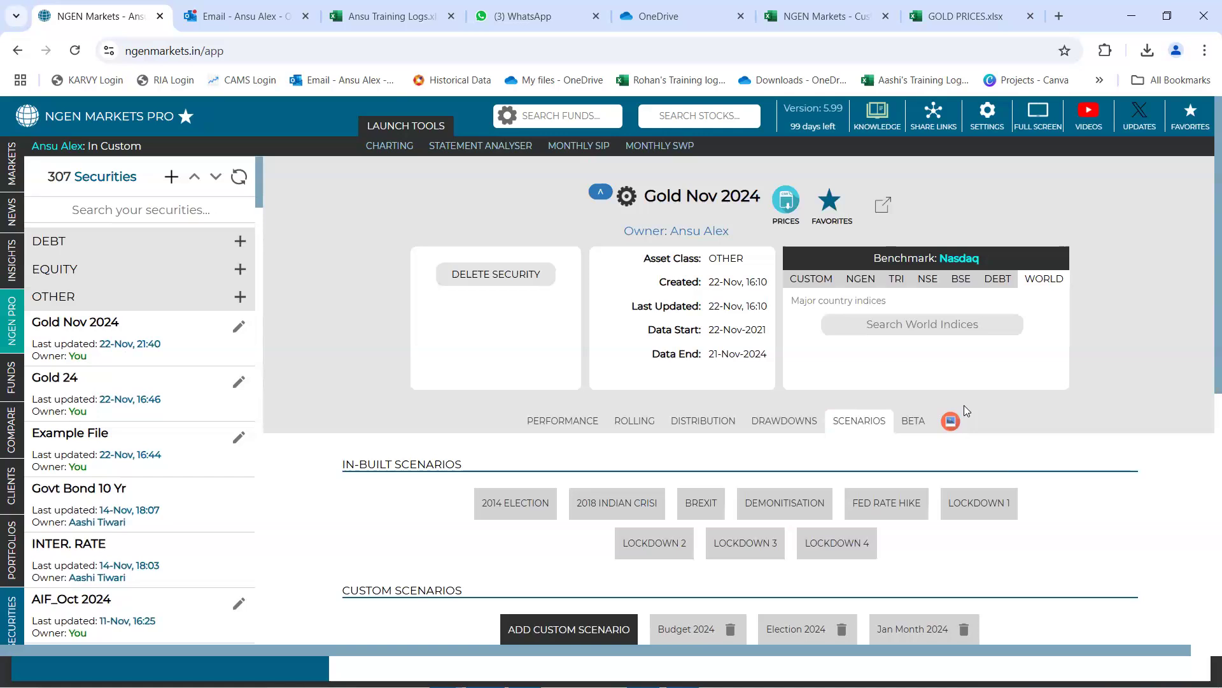
Go from the Gold Nov 2024 security to the portfolios section and start a new portfolio
mouse_move(11, 619)
drag(697, 197, 725, 197)
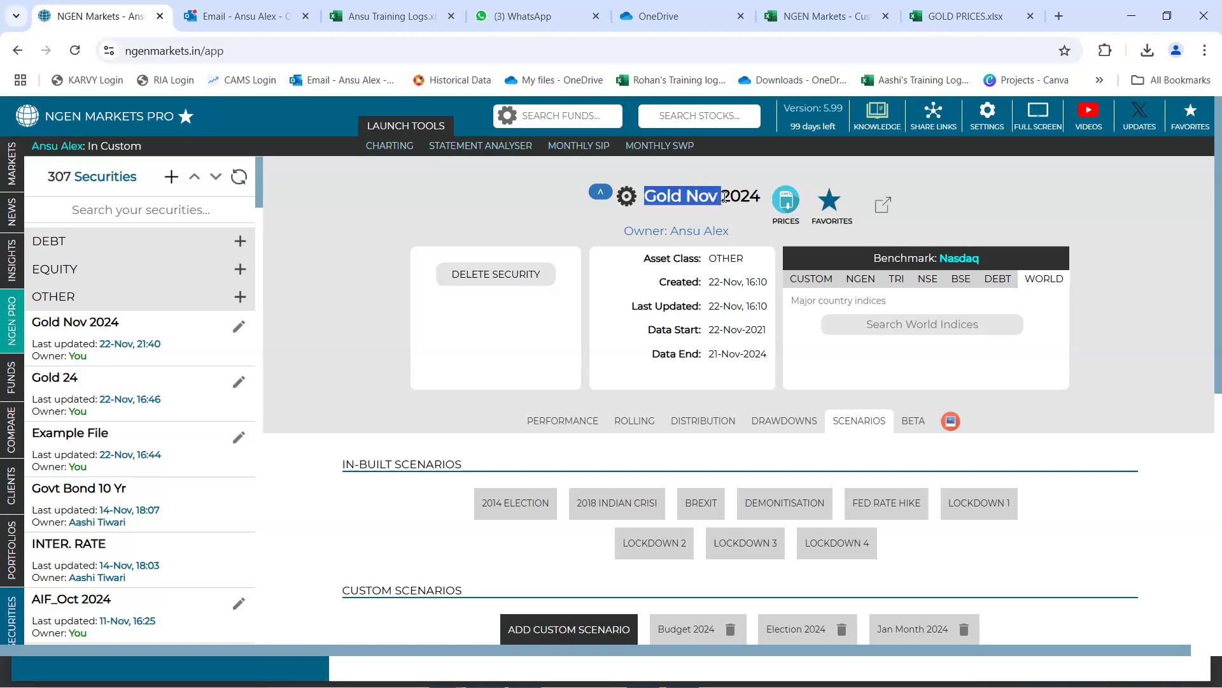
click(606, 220)
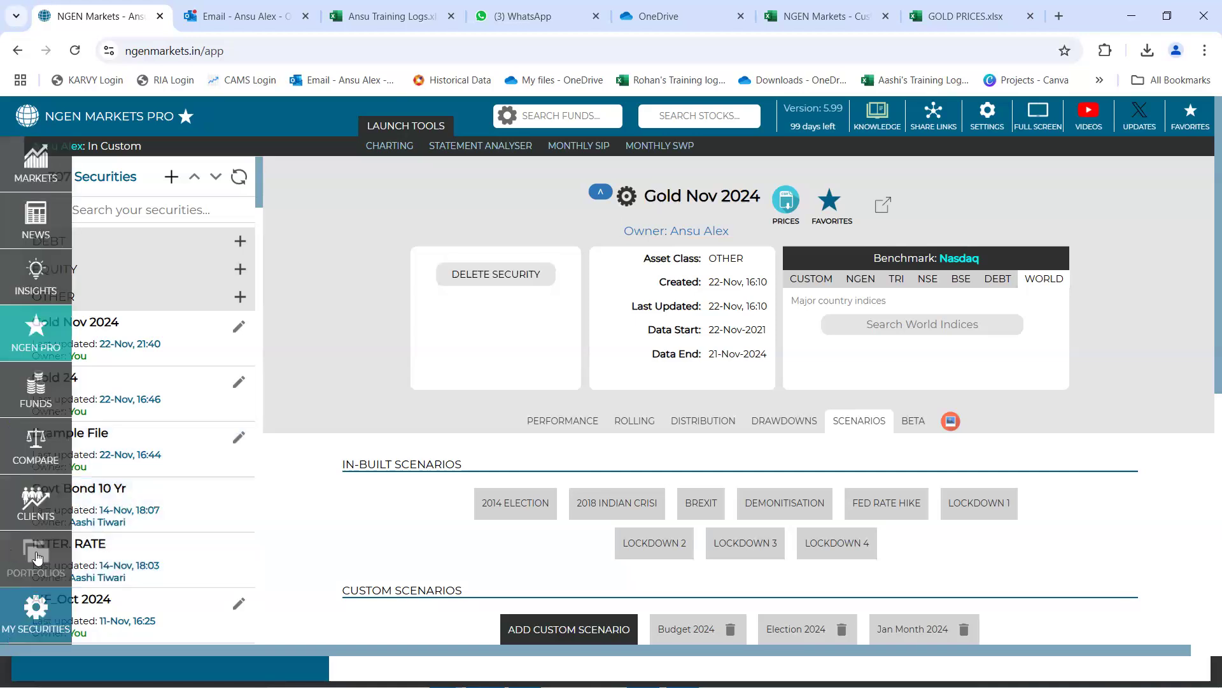
click(38, 557)
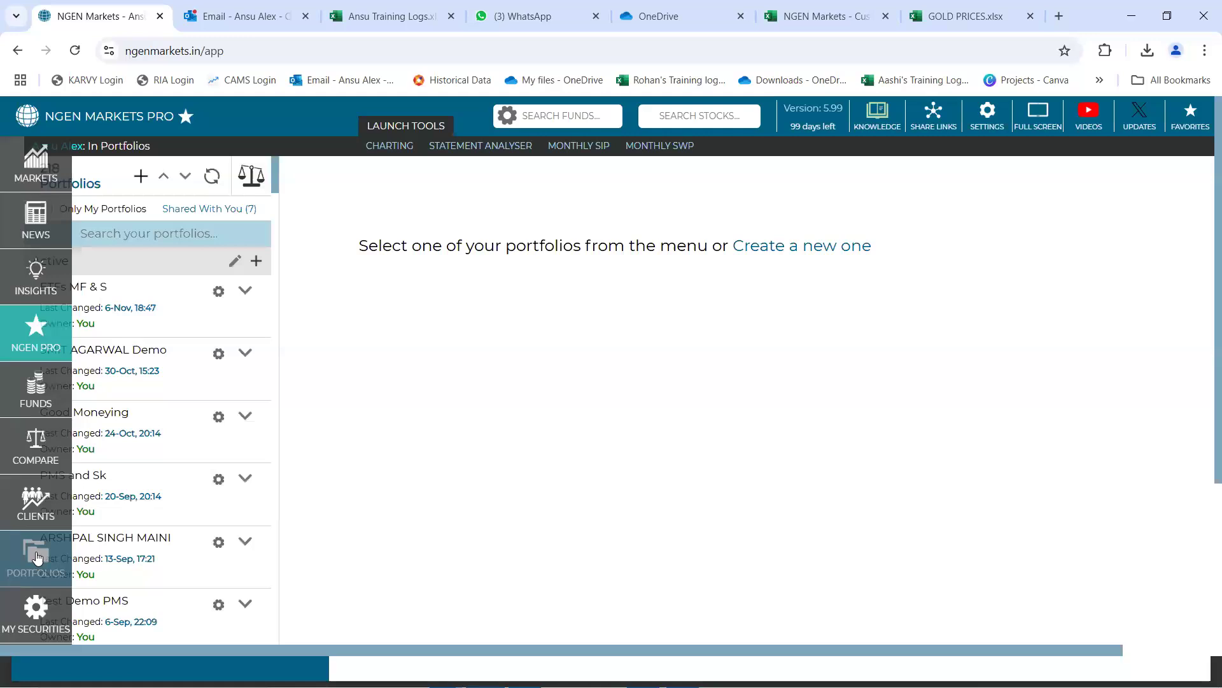
click(141, 177)
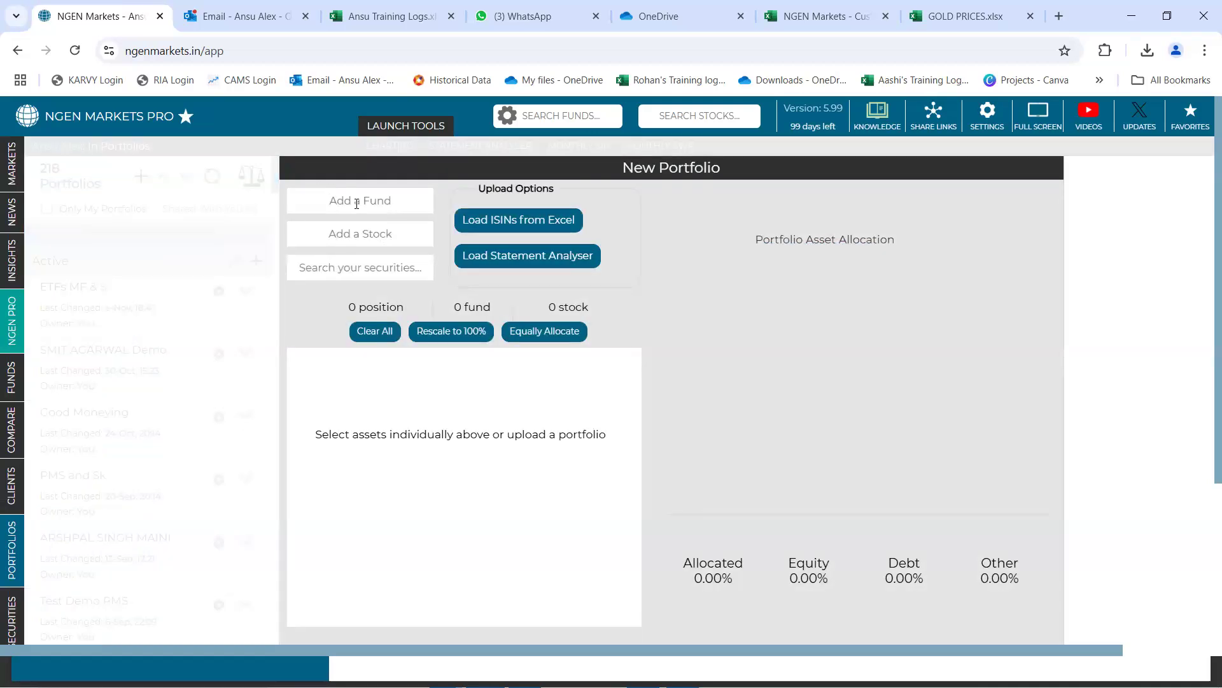
Add the ICICI Pru Bluechip Fund (G) to the new portfolio
click(357, 232)
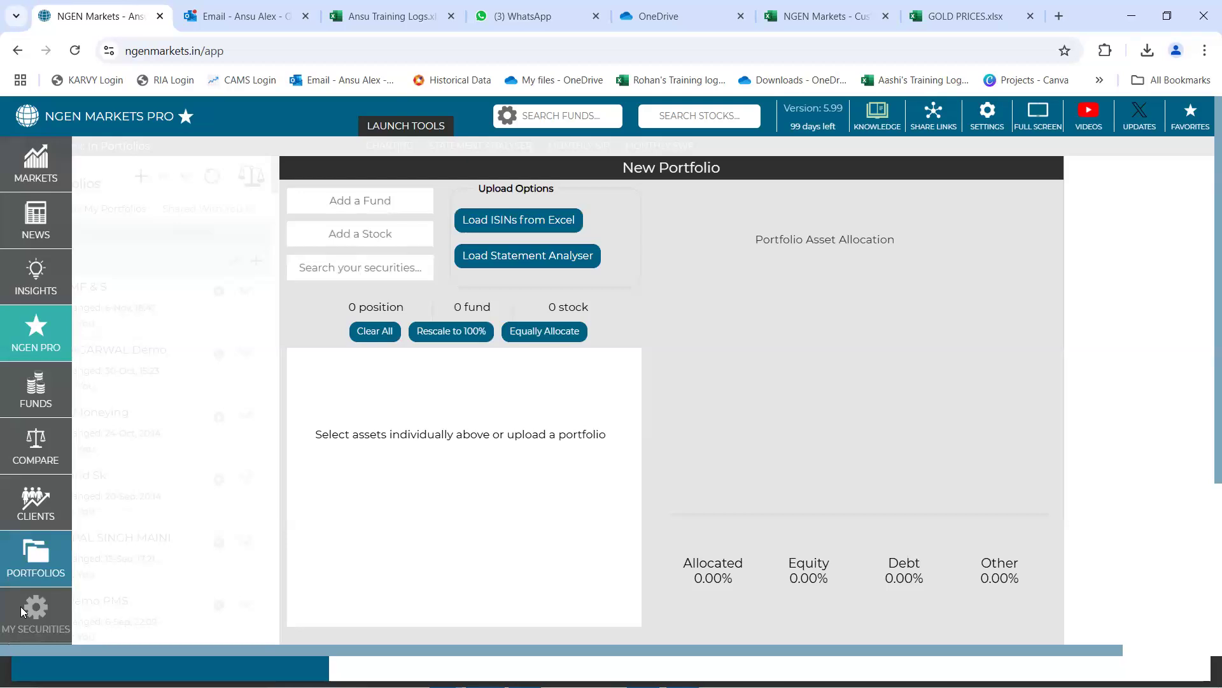
click(361, 200)
text(icici blue)
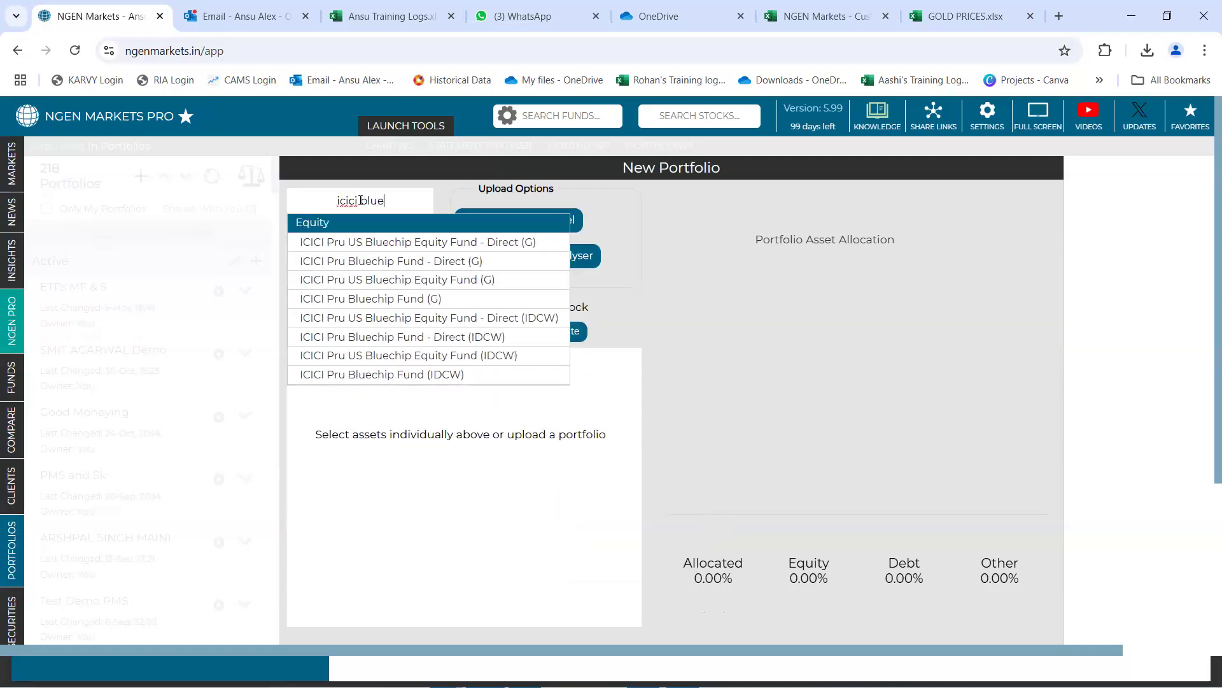
click(382, 298)
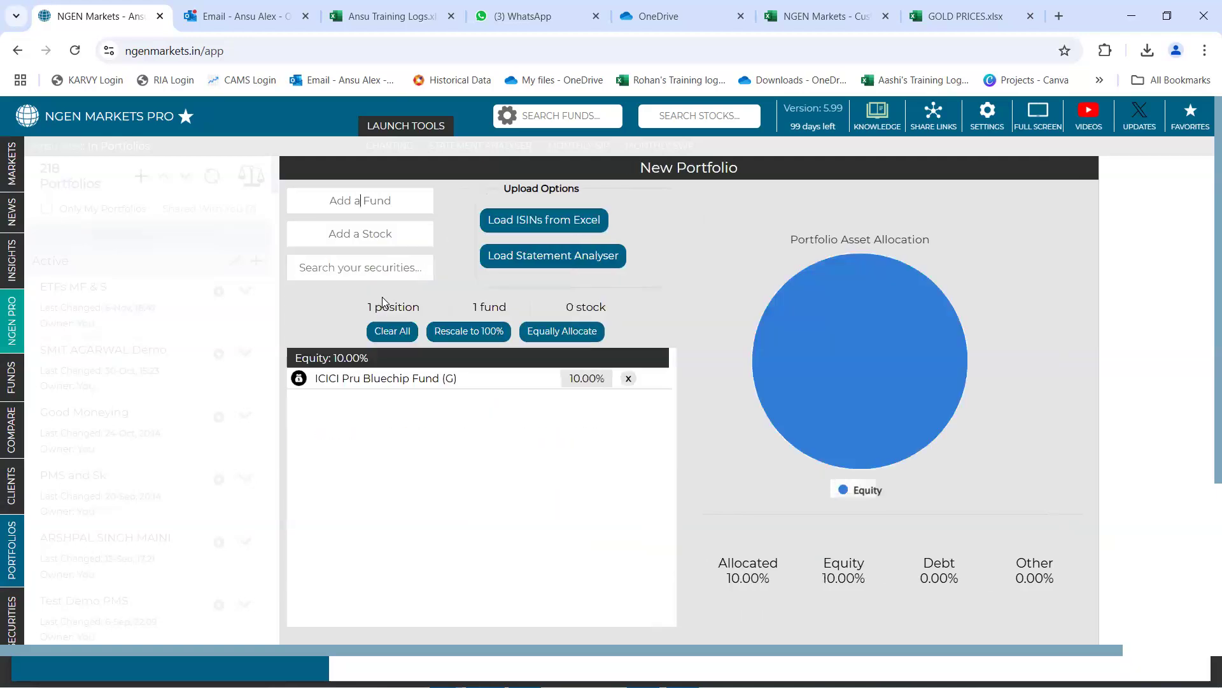
Add the Parag Parikh Flexi Cap Fund (G) and the Nippon India Small Cap Fund (G) to the portfolio
text(parag fle)
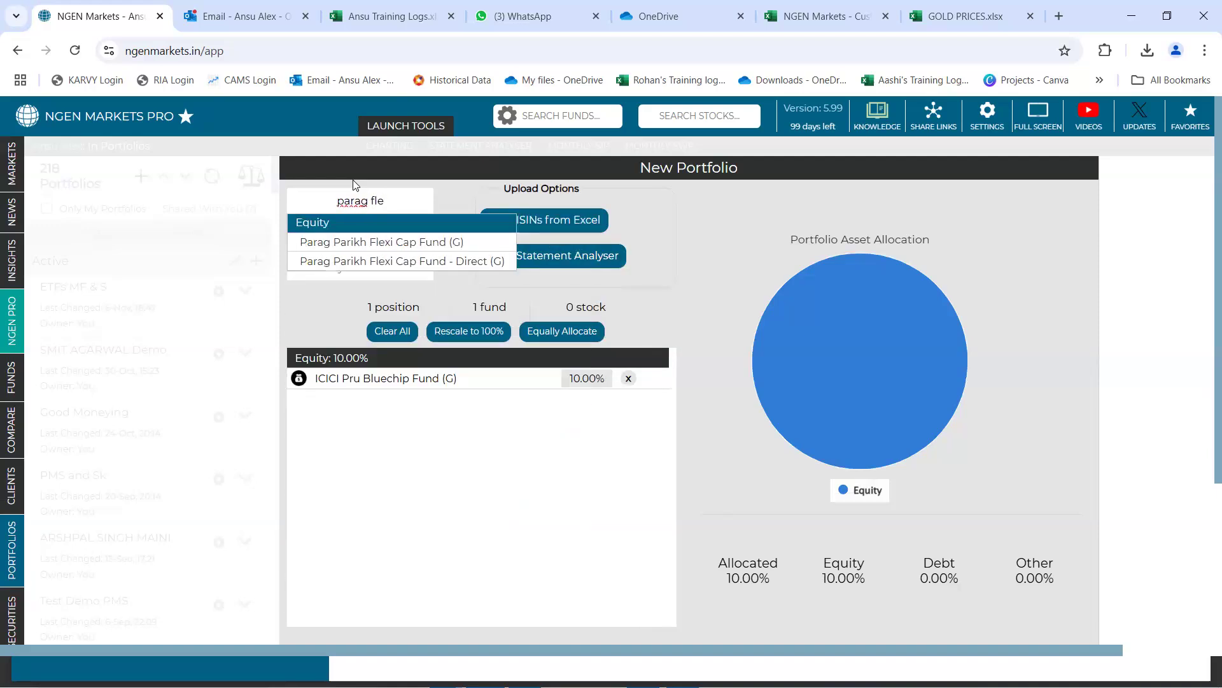
click(368, 242)
text(nippon small)
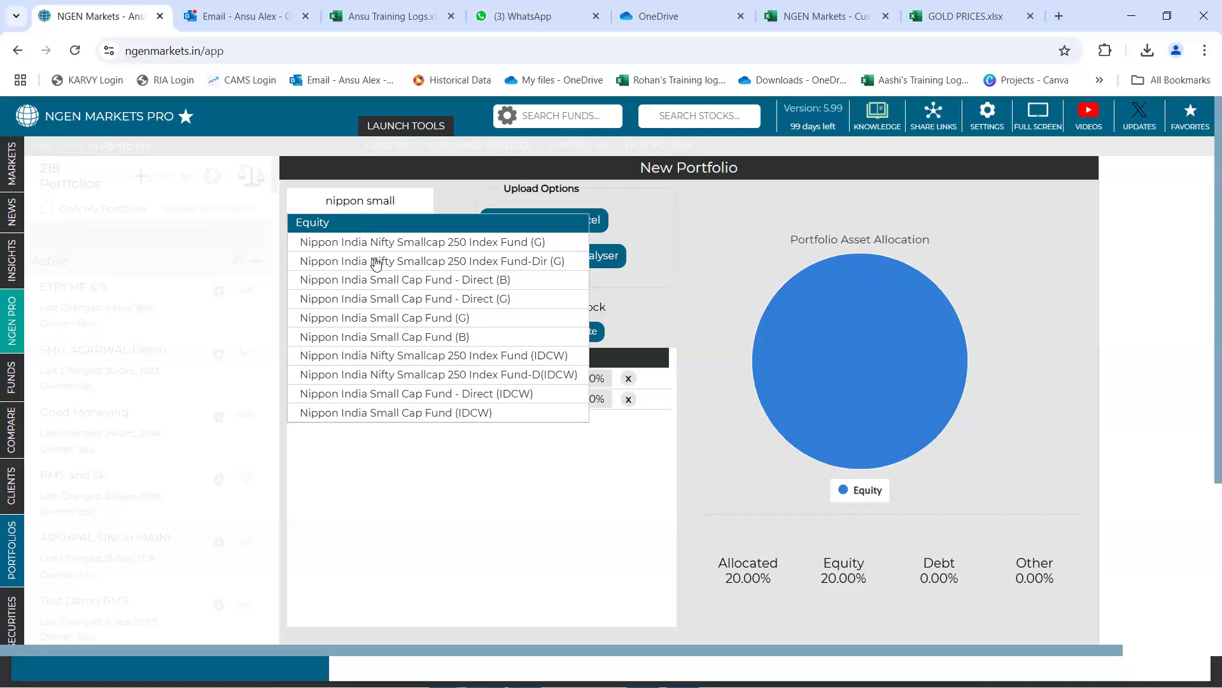
click(375, 319)
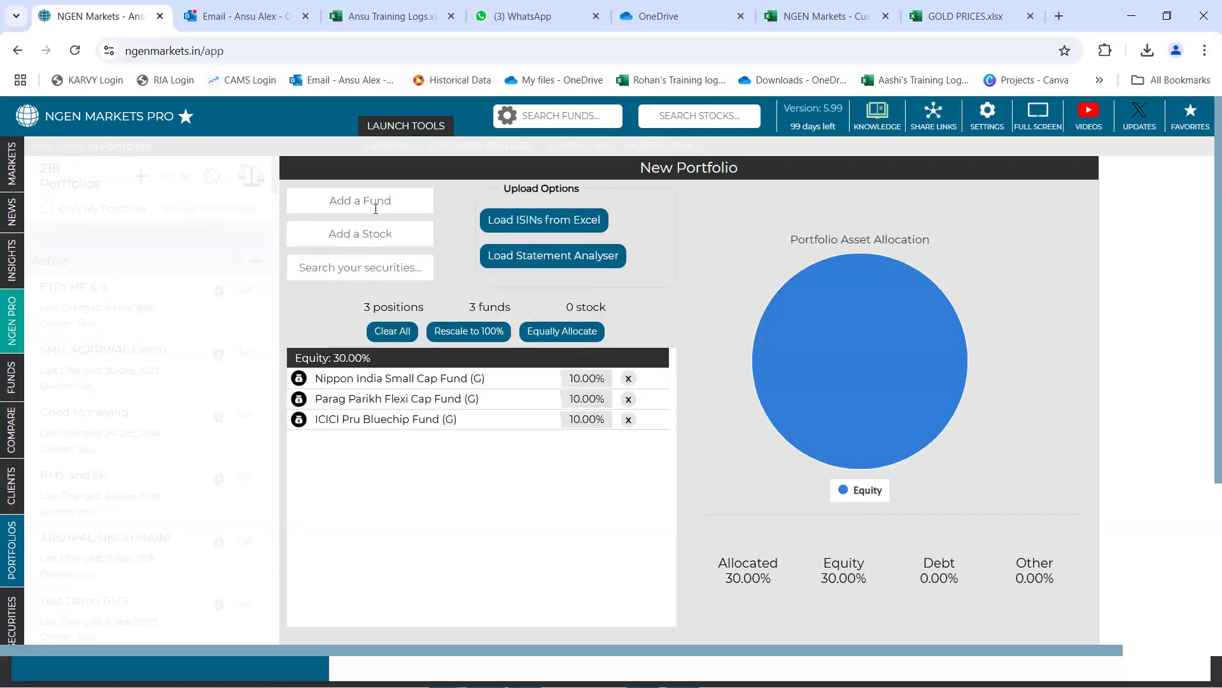
Add the HDFC Mid-Cap Opportunities Fund (G) and the stock Infosys Ltd to the portfolio
click(375, 201)
text(hdfc)
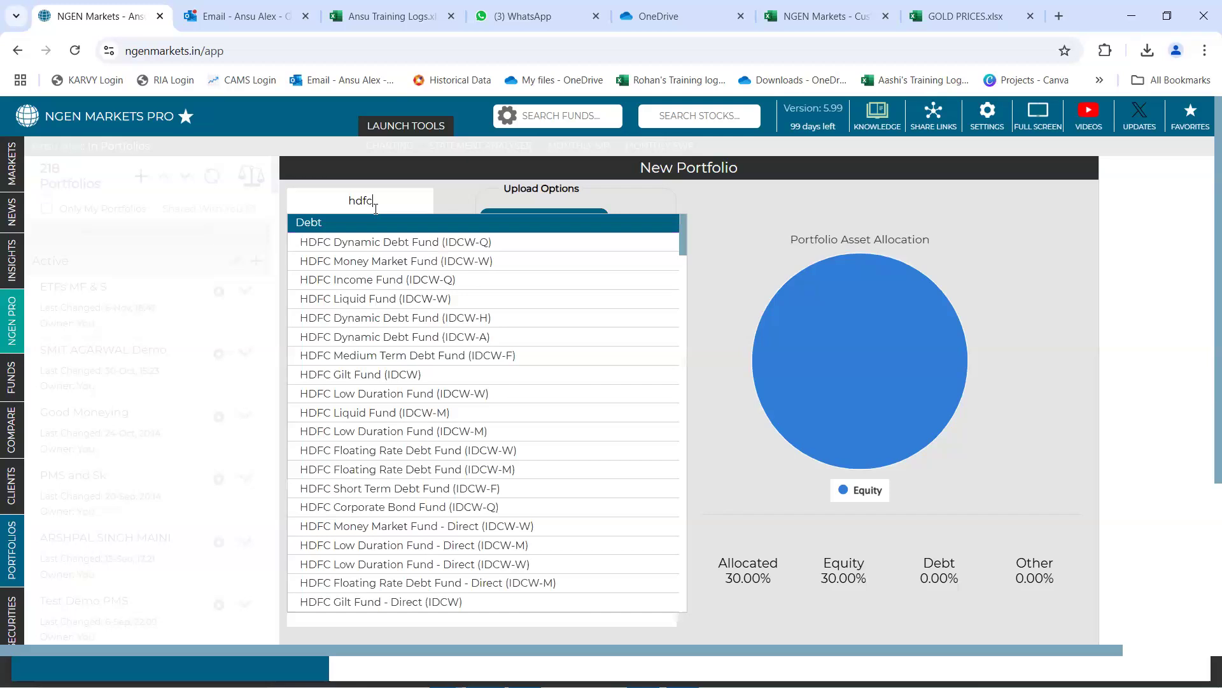
text( mid-)
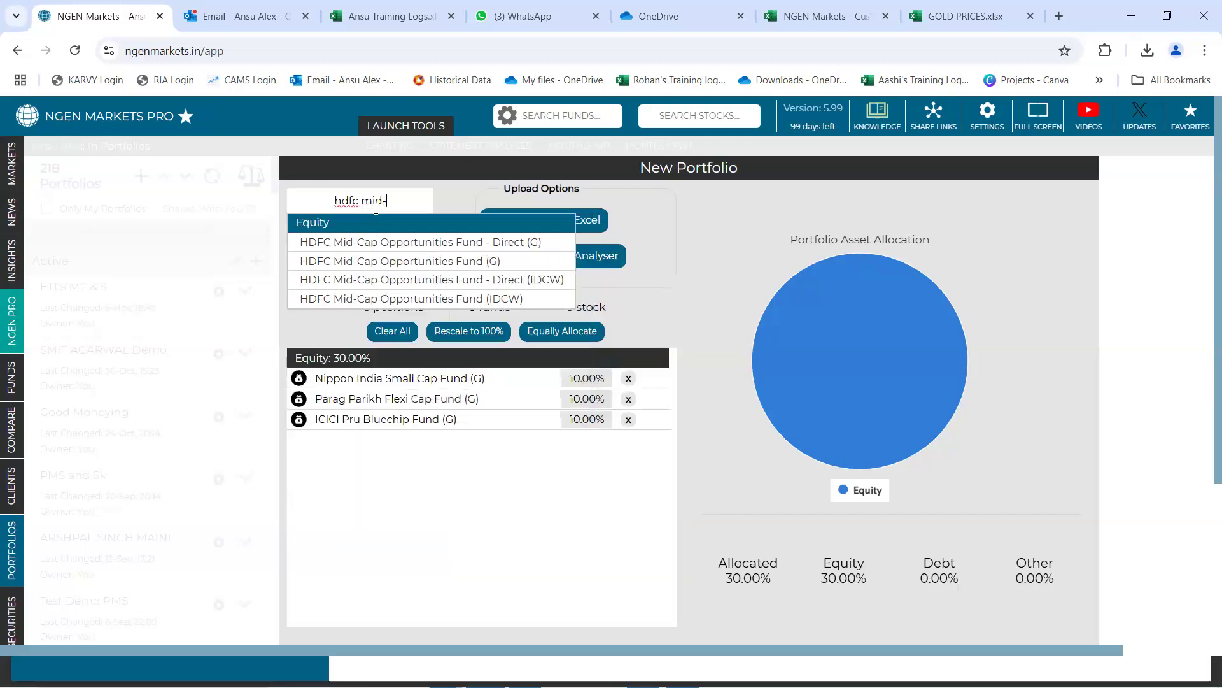
click(399, 262)
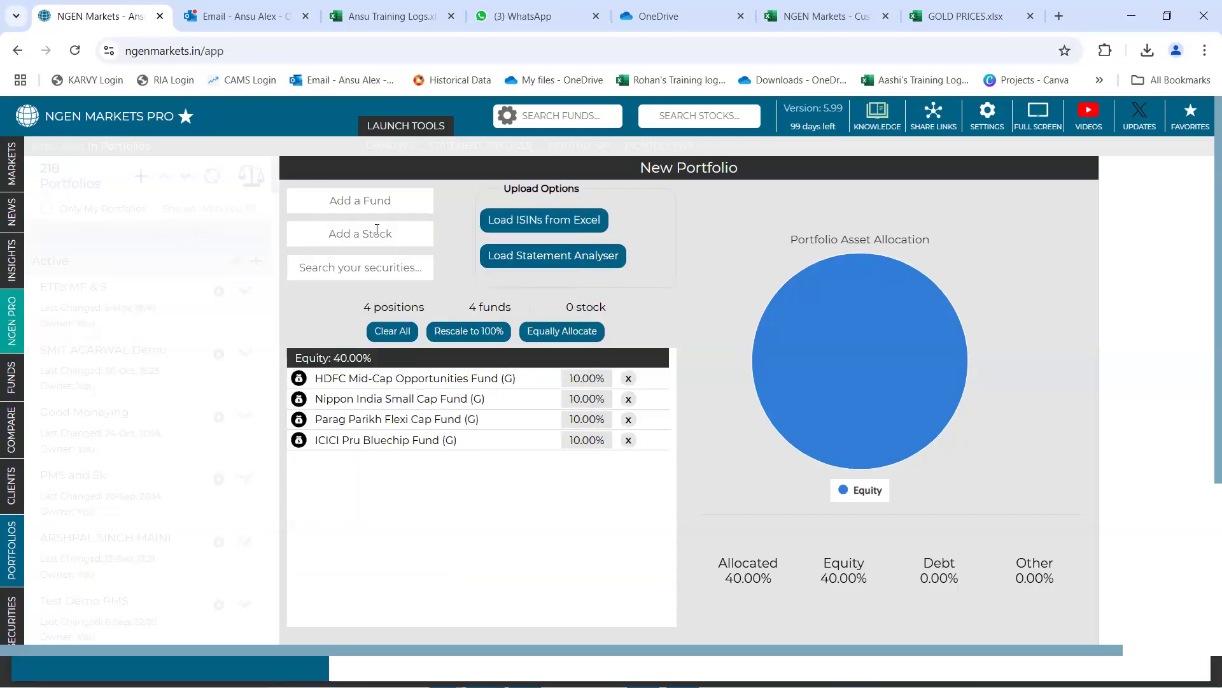
text(infosy)
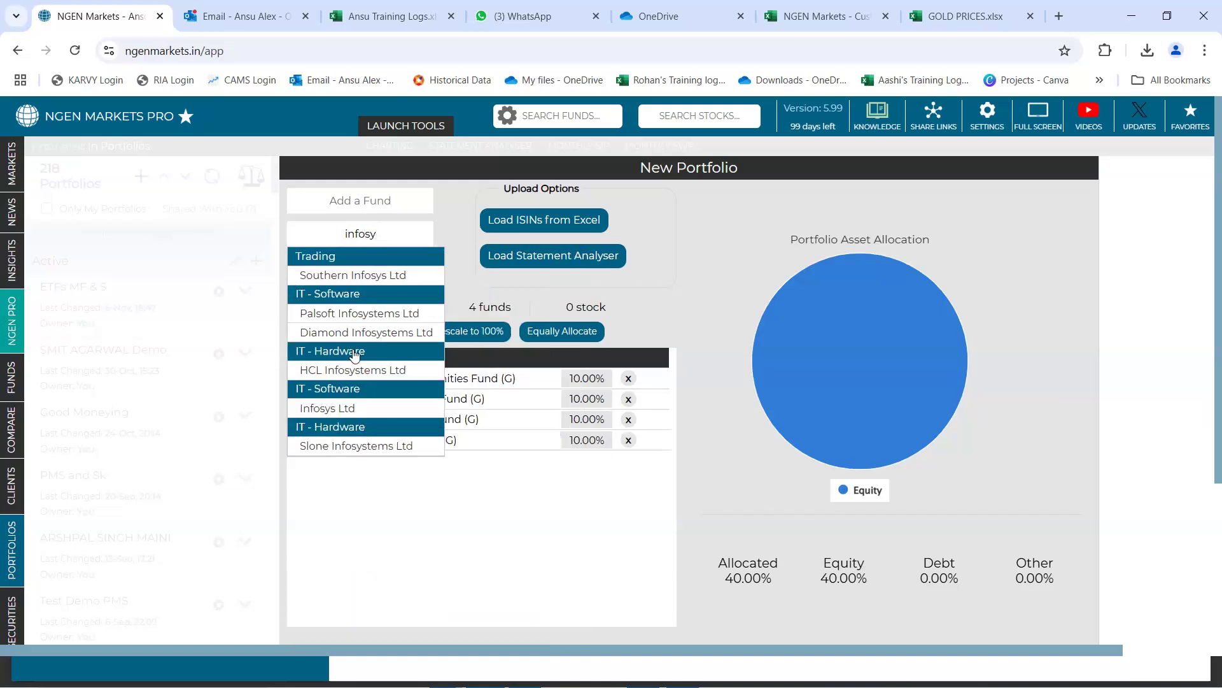
click(335, 409)
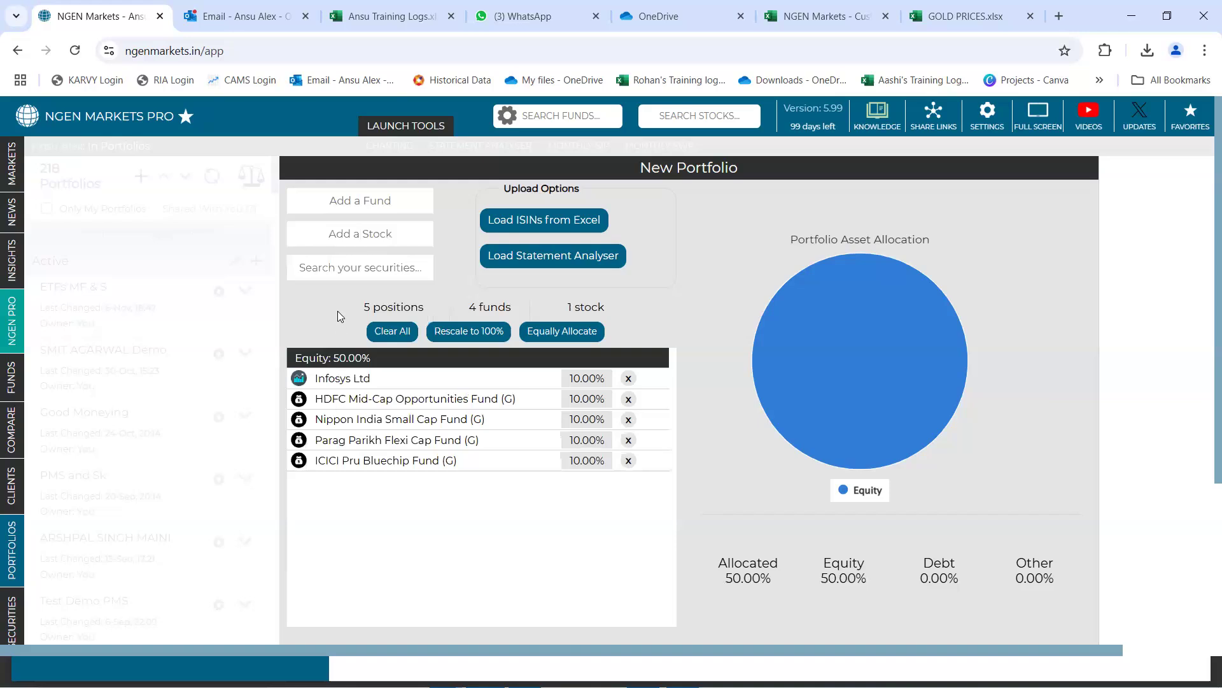
Add the custom security Gold Nov 2024 to the portfolio and allocate all positions equally
click(354, 267)
text(gol)
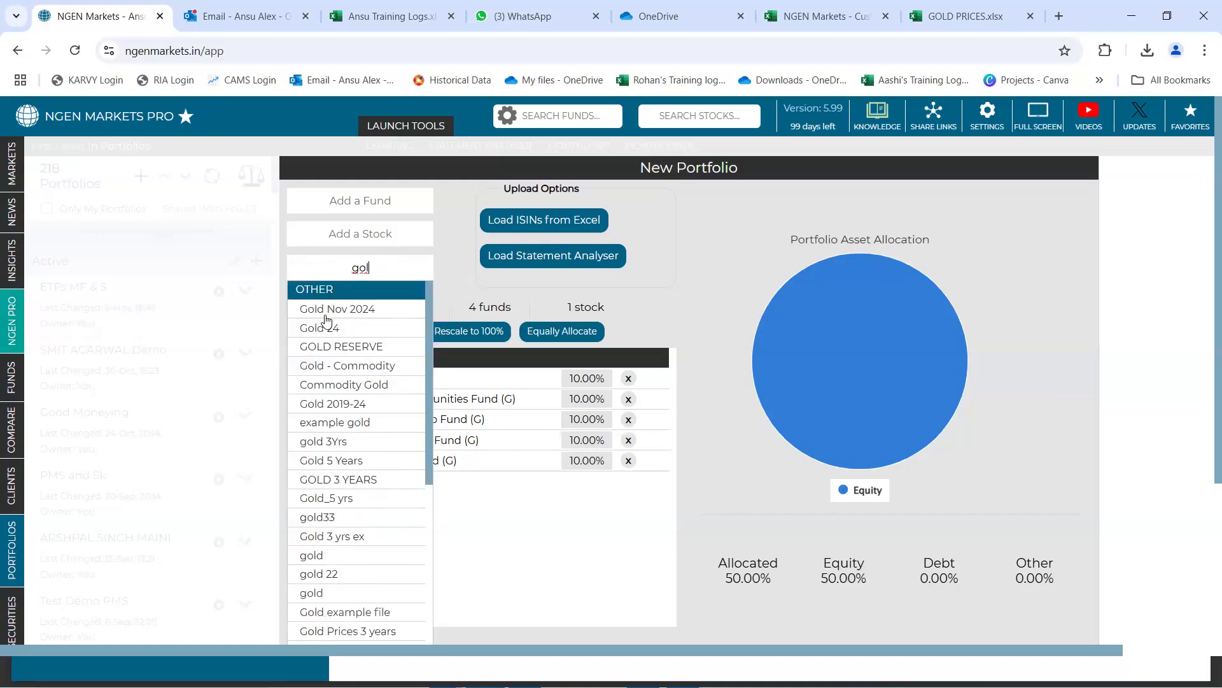
click(374, 317)
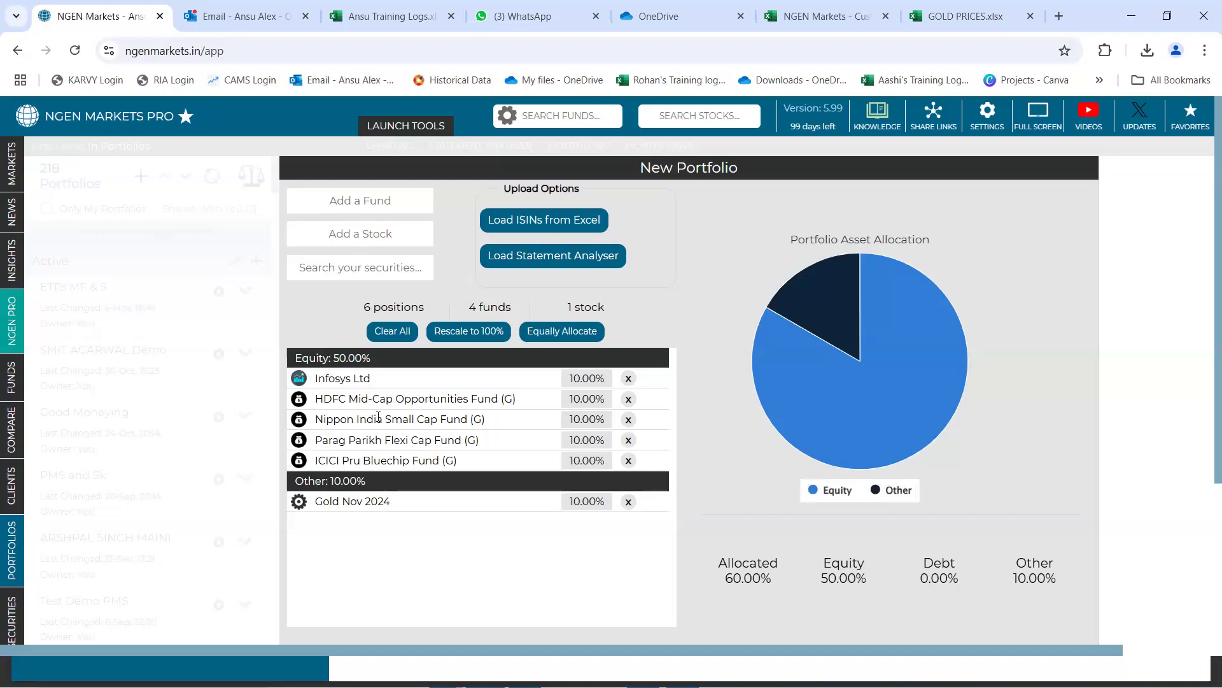
scroll(667, 311, down, 1)
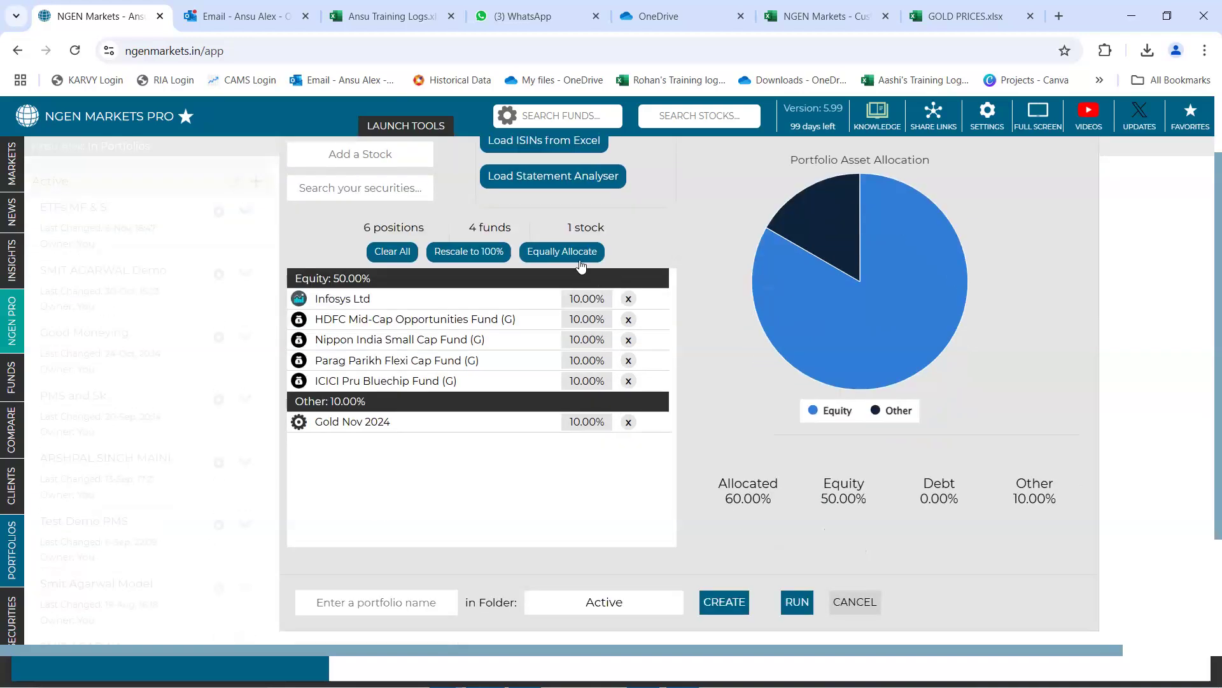
click(574, 258)
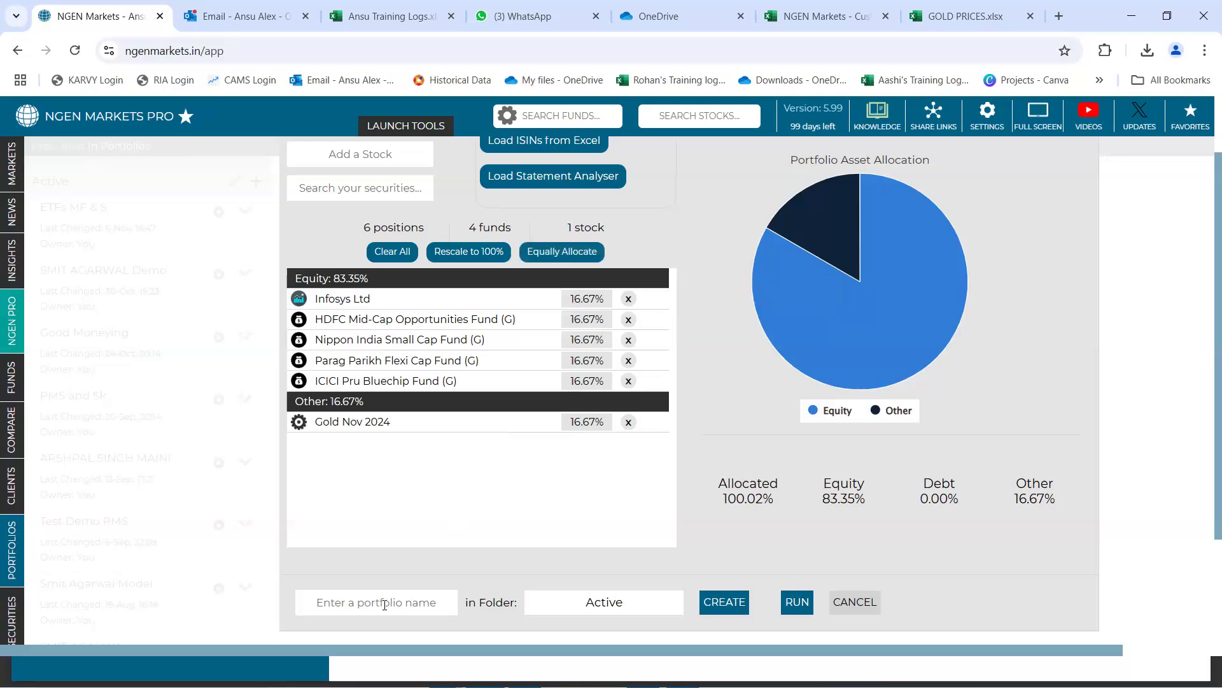
Name the new portfolio Test Portfolio 203
text(Test Portfolio 203)
Create Test Portfolio 203 in the Active folder
click(587, 603)
scroll(680, 591, down, 1)
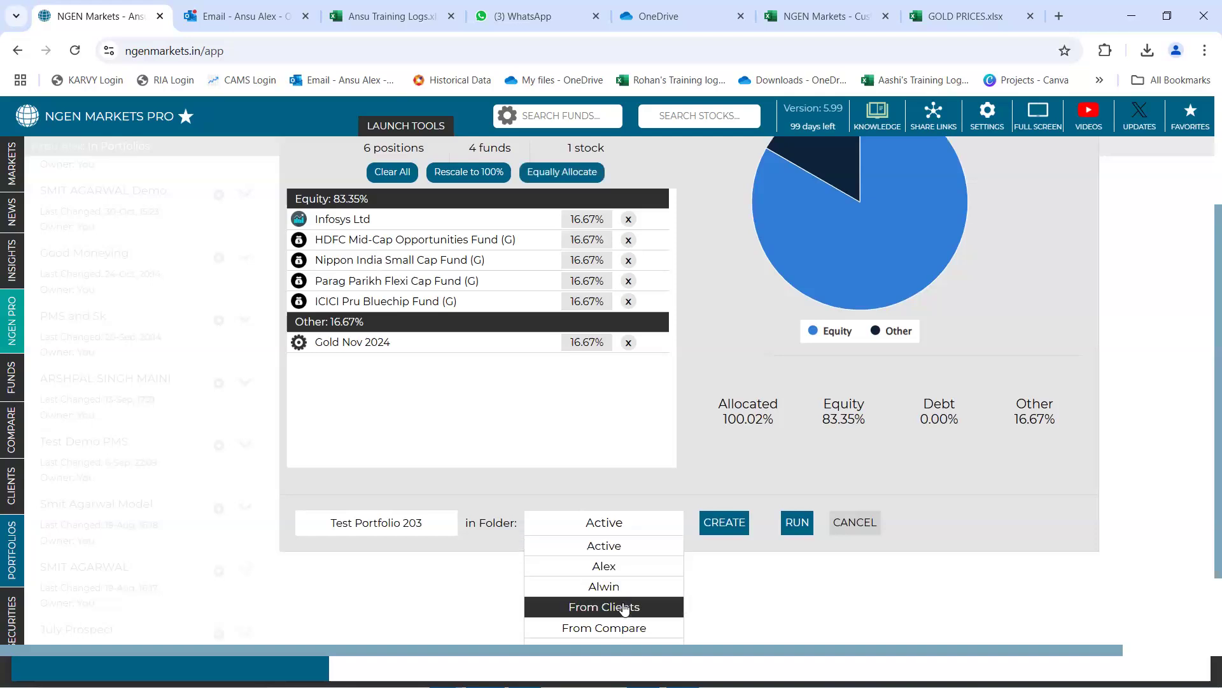
scroll(617, 605, down, 1)
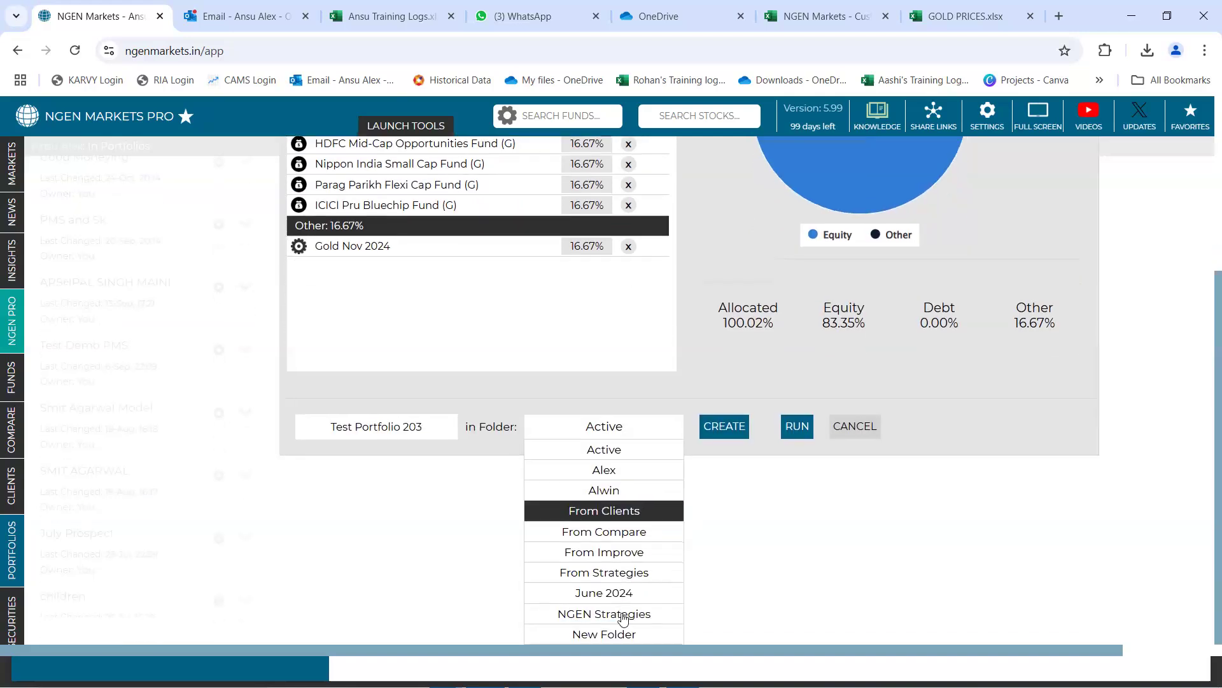
click(603, 458)
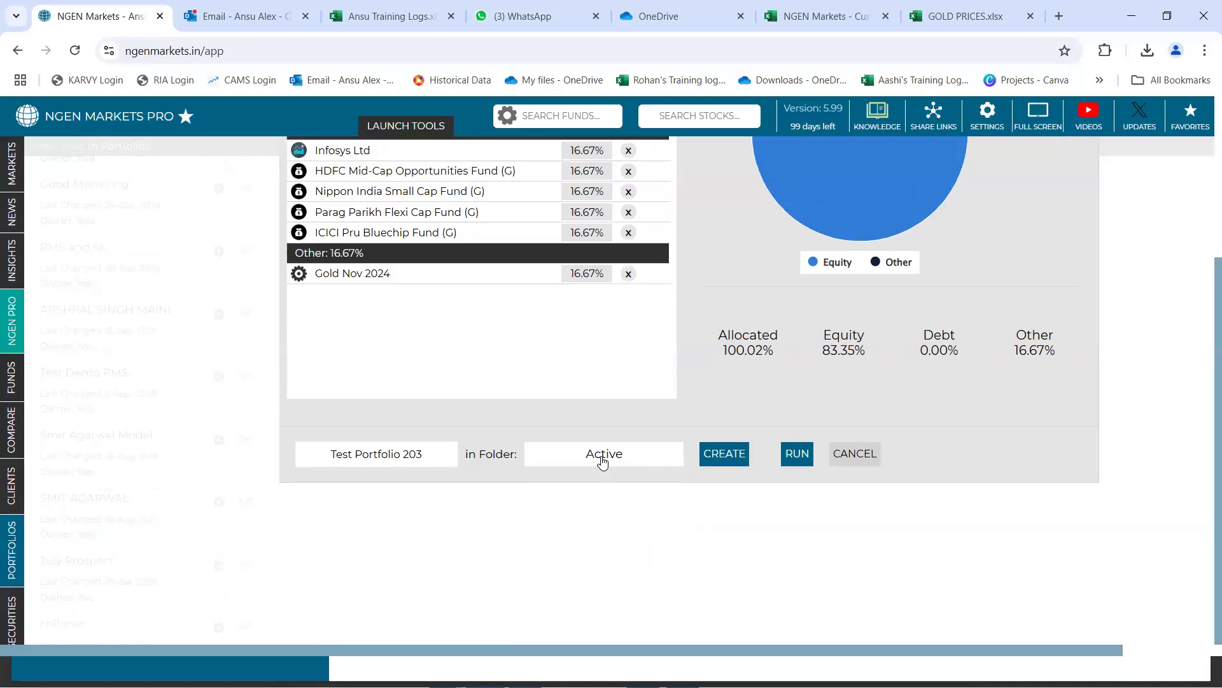
scroll(724, 560, up, 1)
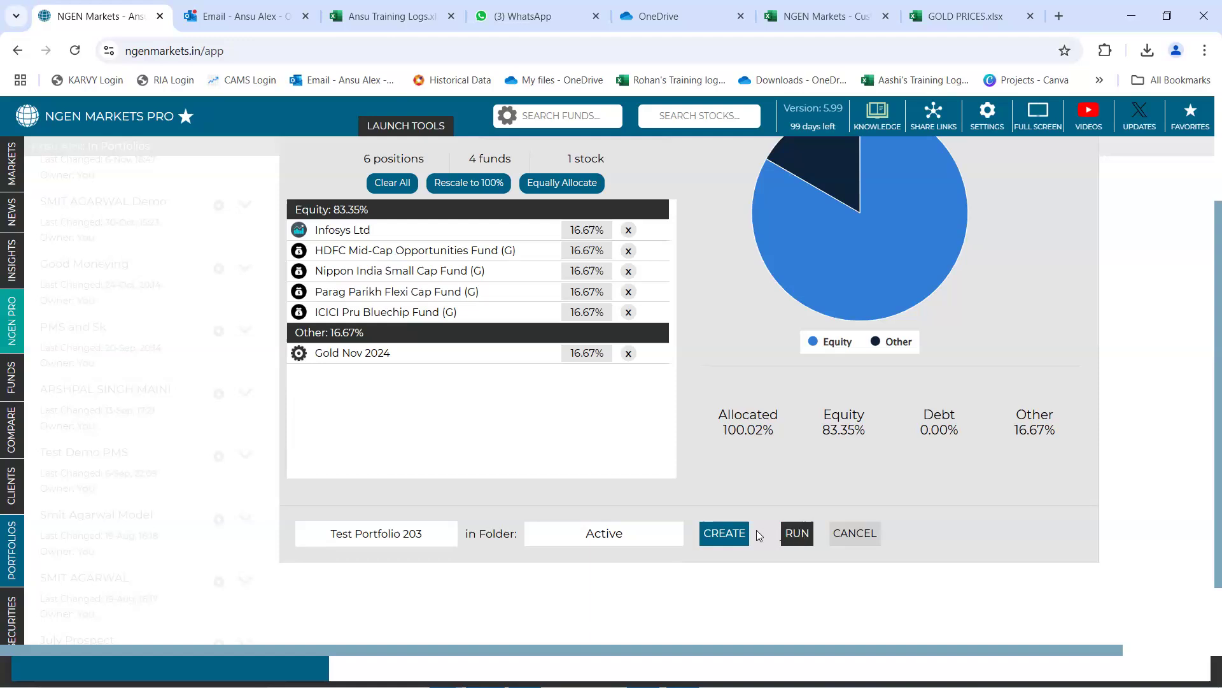
click(726, 534)
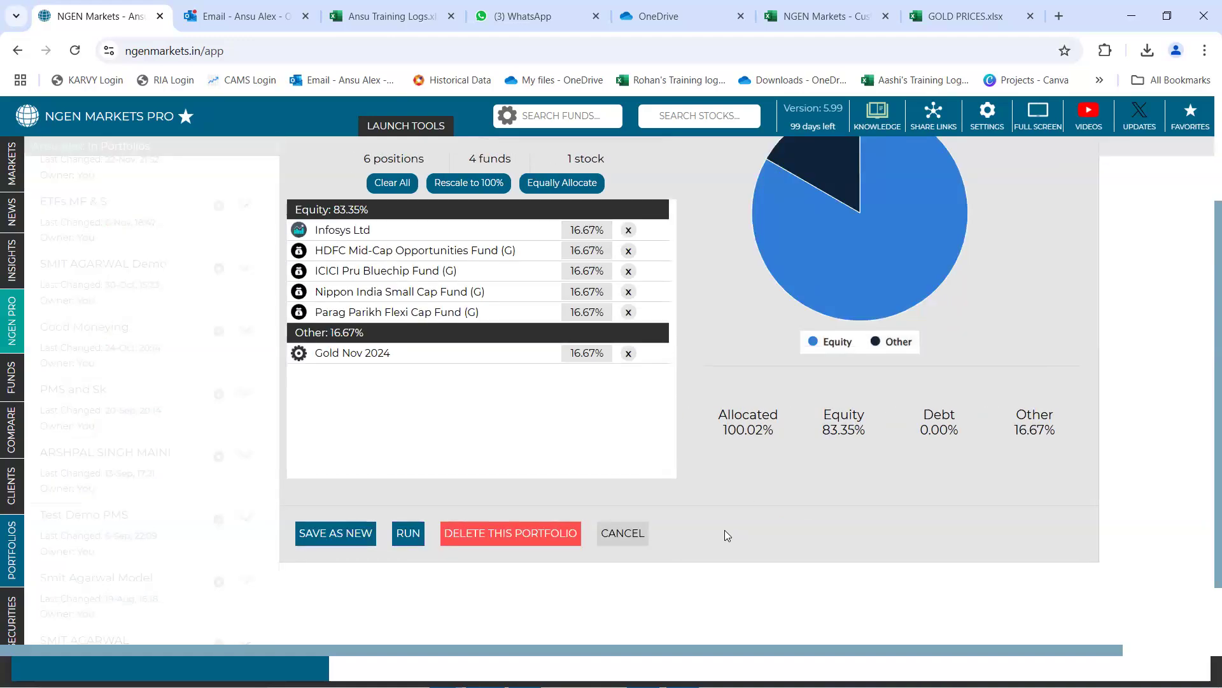
Run the analysis of Test Portfolio 203 and check the weights of its positions
click(407, 535)
scroll(531, 492, up, 1)
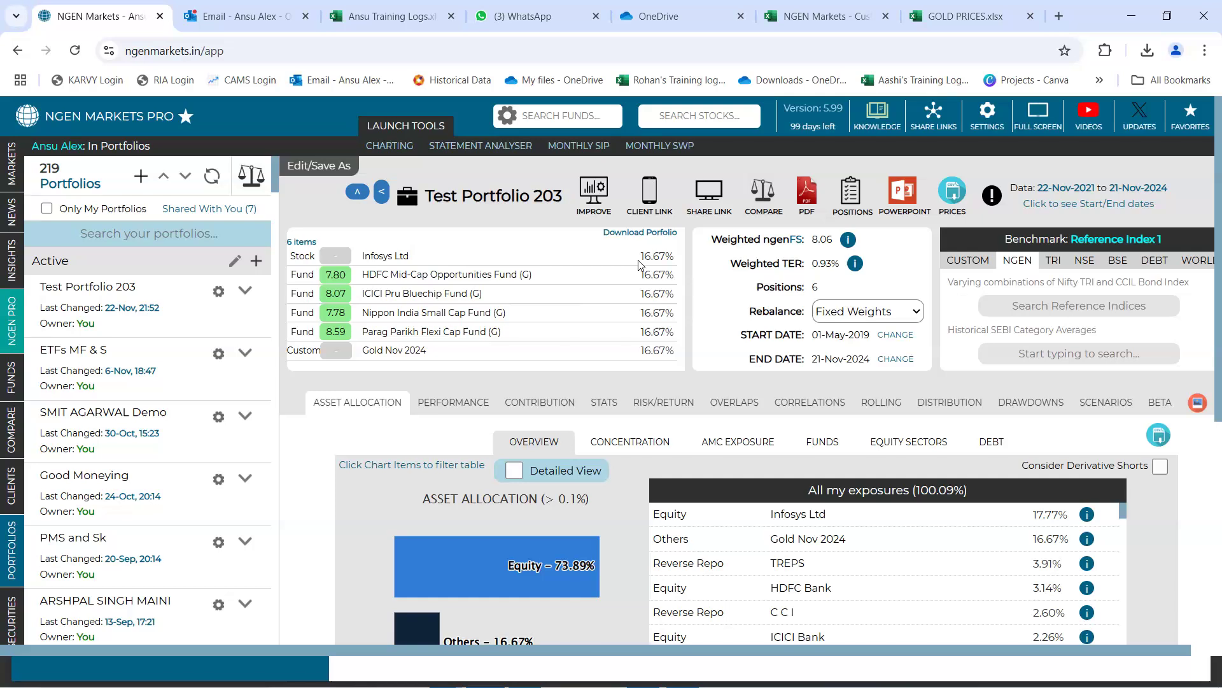
drag(640, 257, 673, 259)
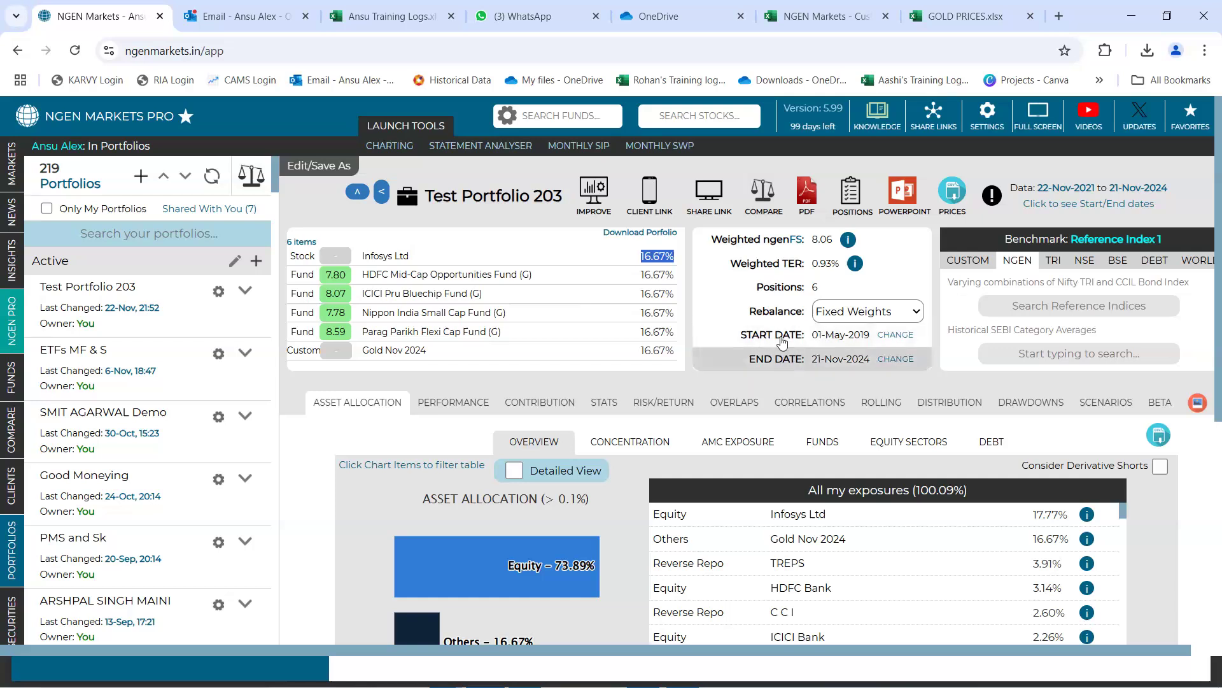
Set the start date of the portfolio analysis to three years ago
click(896, 339)
click(896, 337)
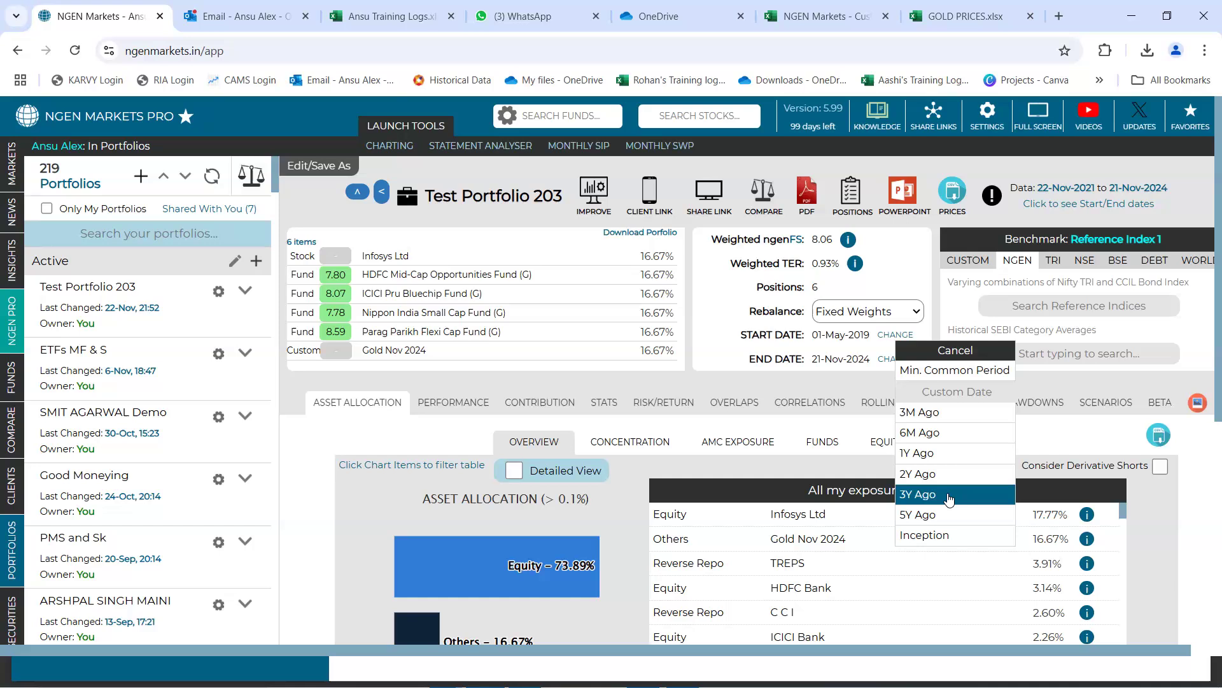
click(957, 393)
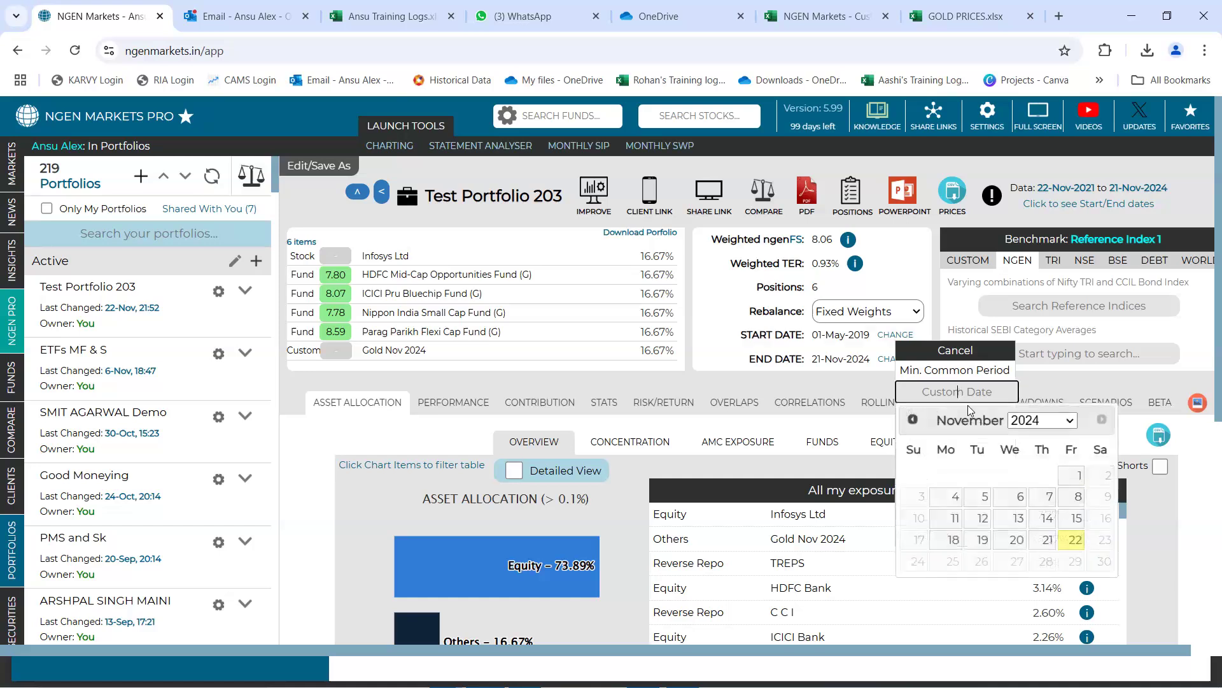
click(1027, 421)
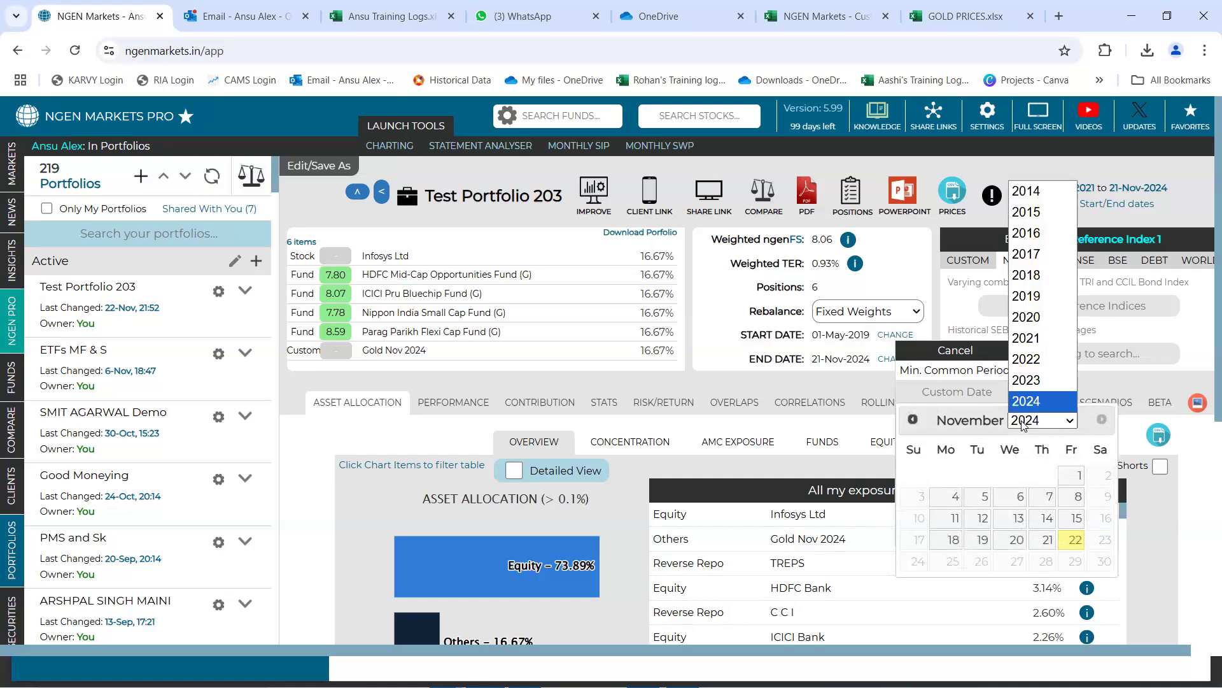
click(881, 426)
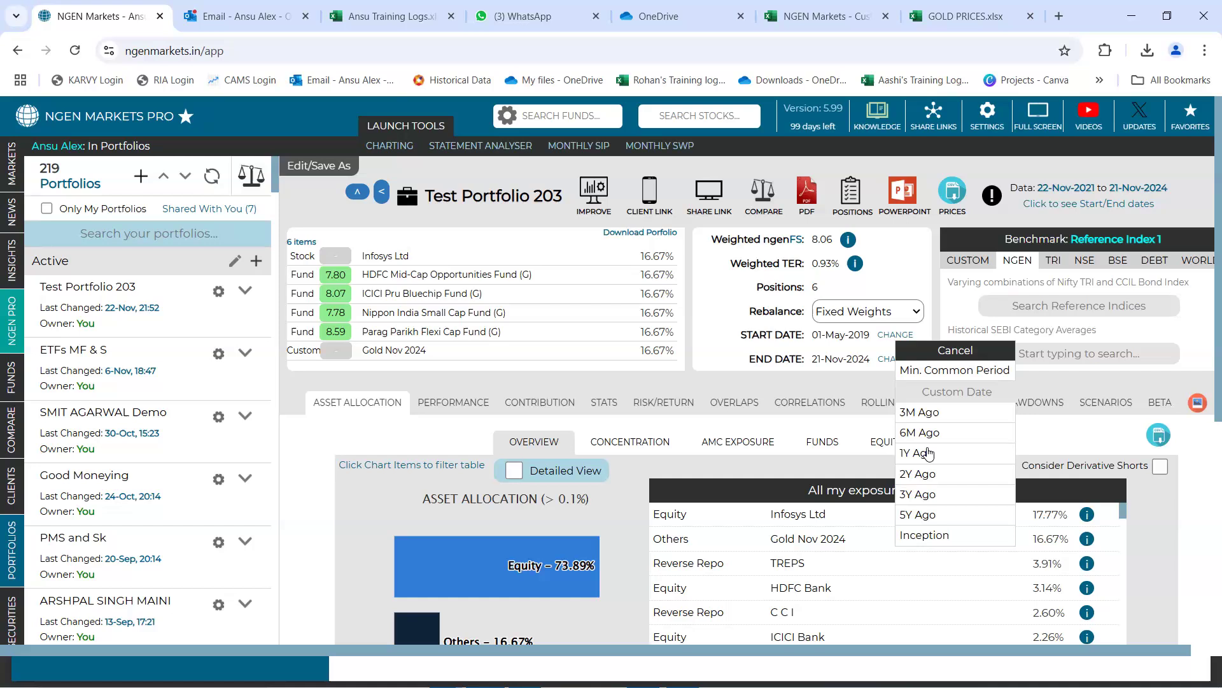
click(939, 500)
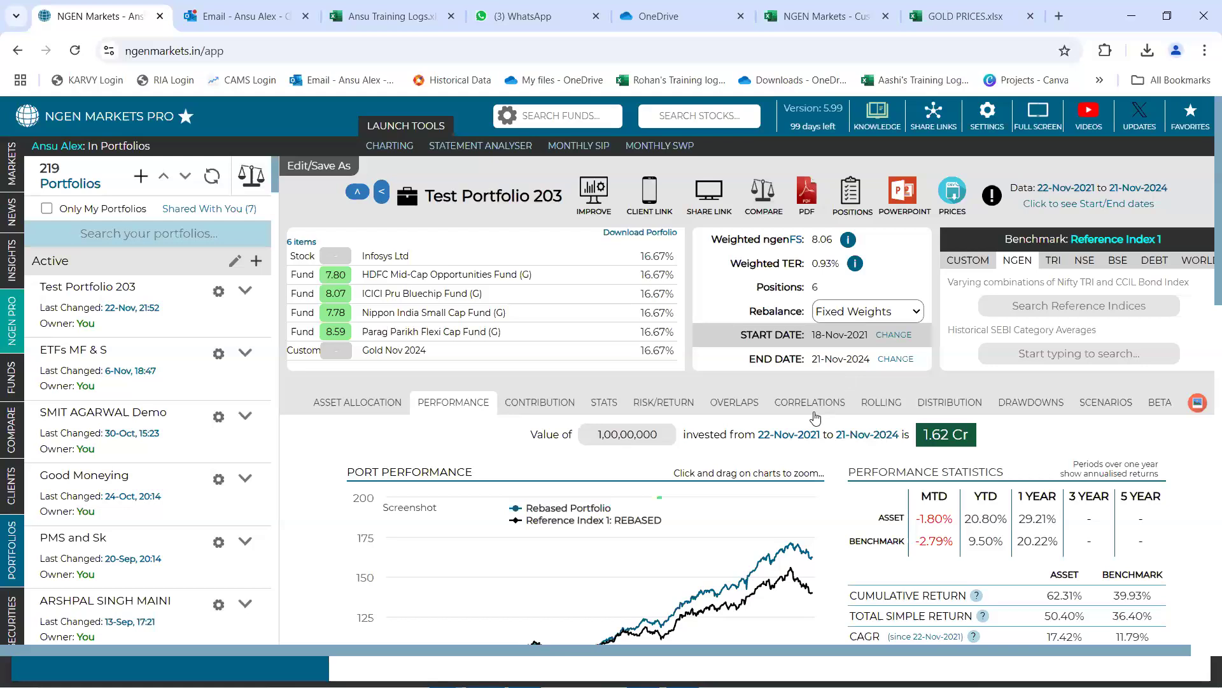
Examine the portfolio's performance chart and cumulative outperformance against Reference Index 1
scroll(744, 430, down, 1)
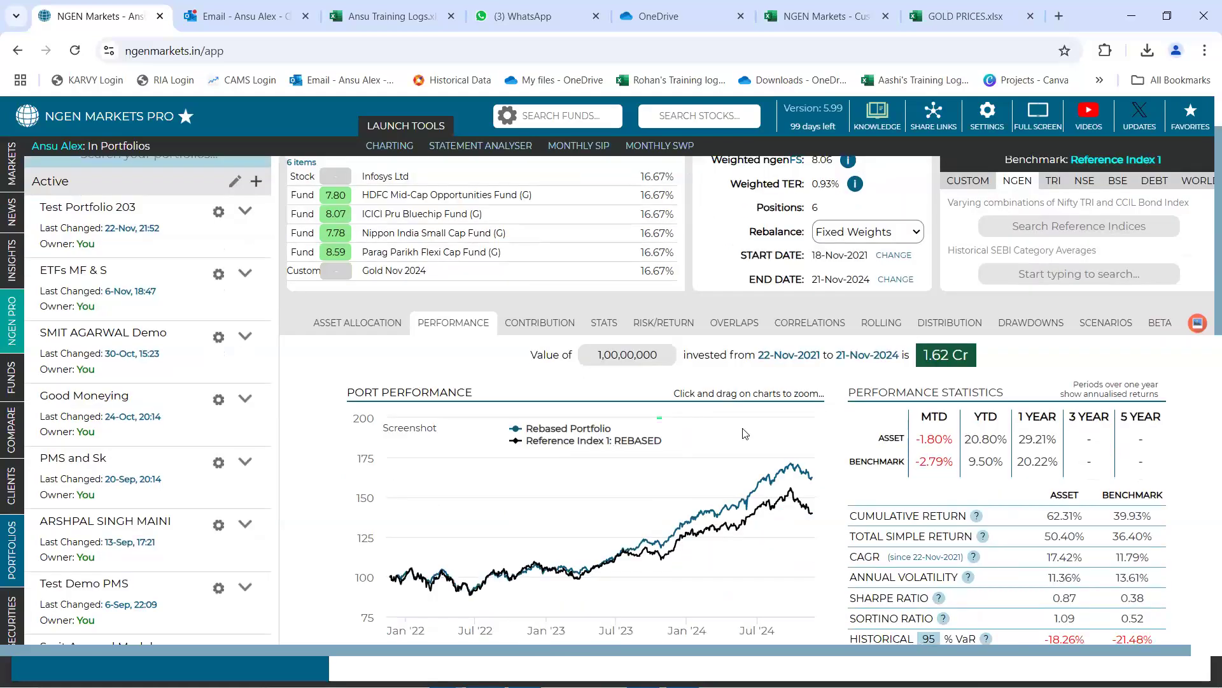
scroll(745, 433, down, 1)
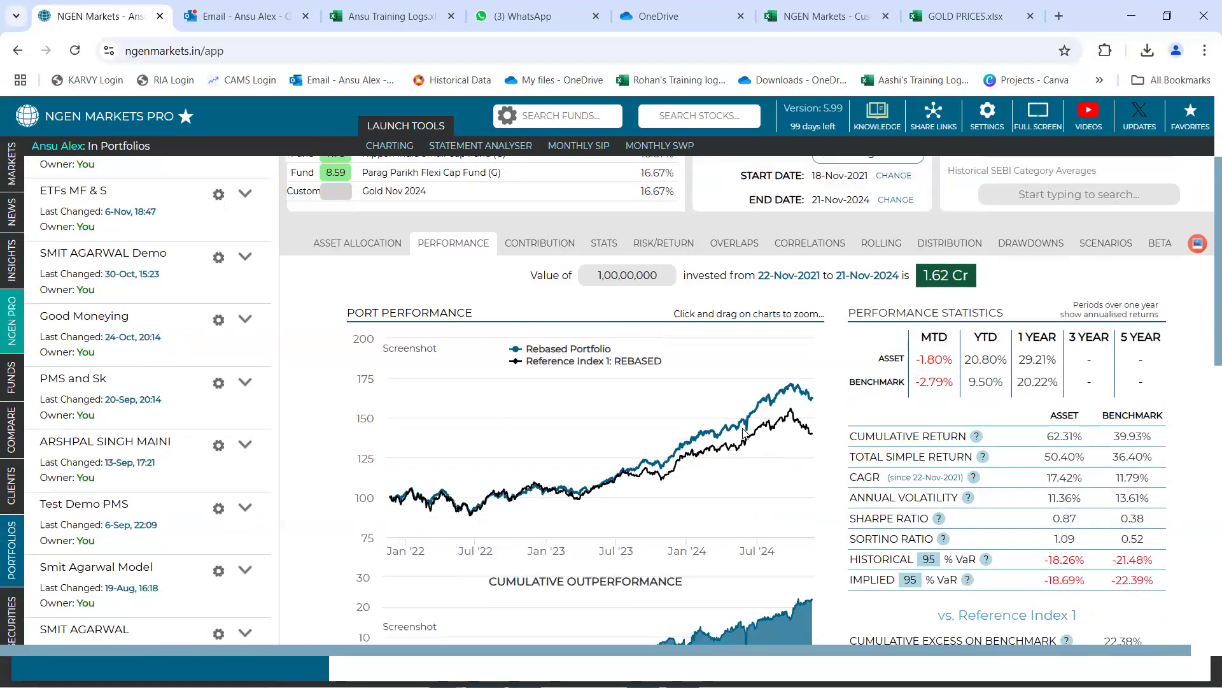
scroll(743, 433, down, 1)
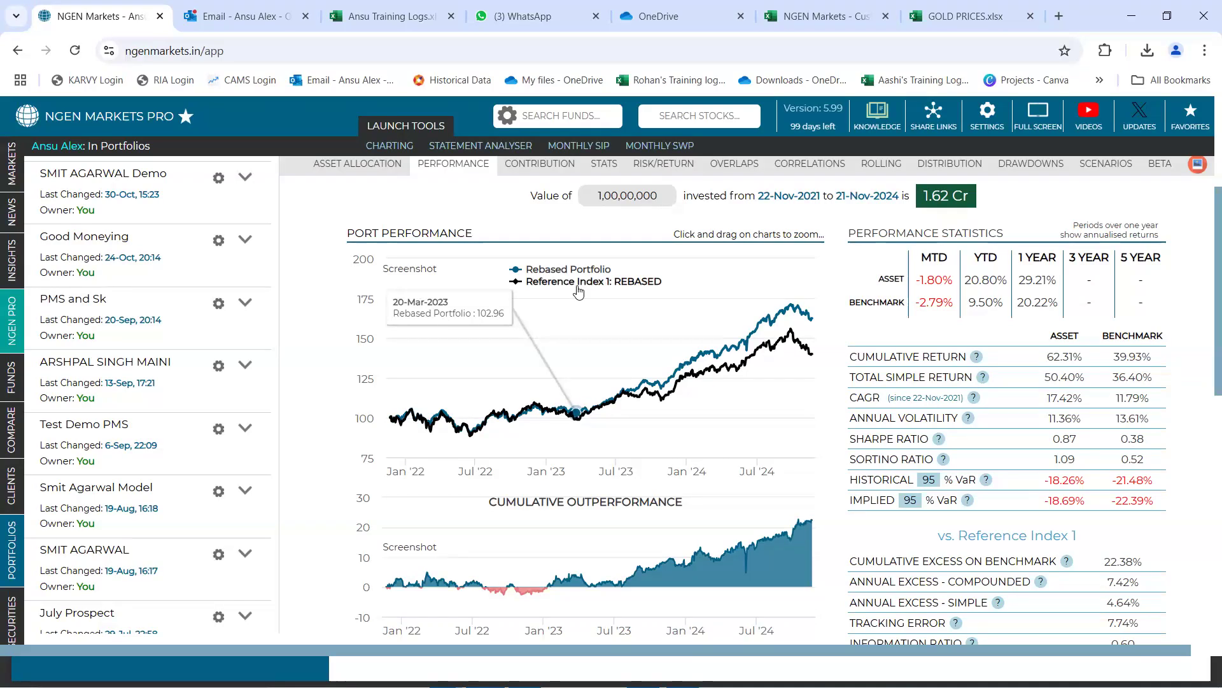
scroll(578, 291, up, 4)
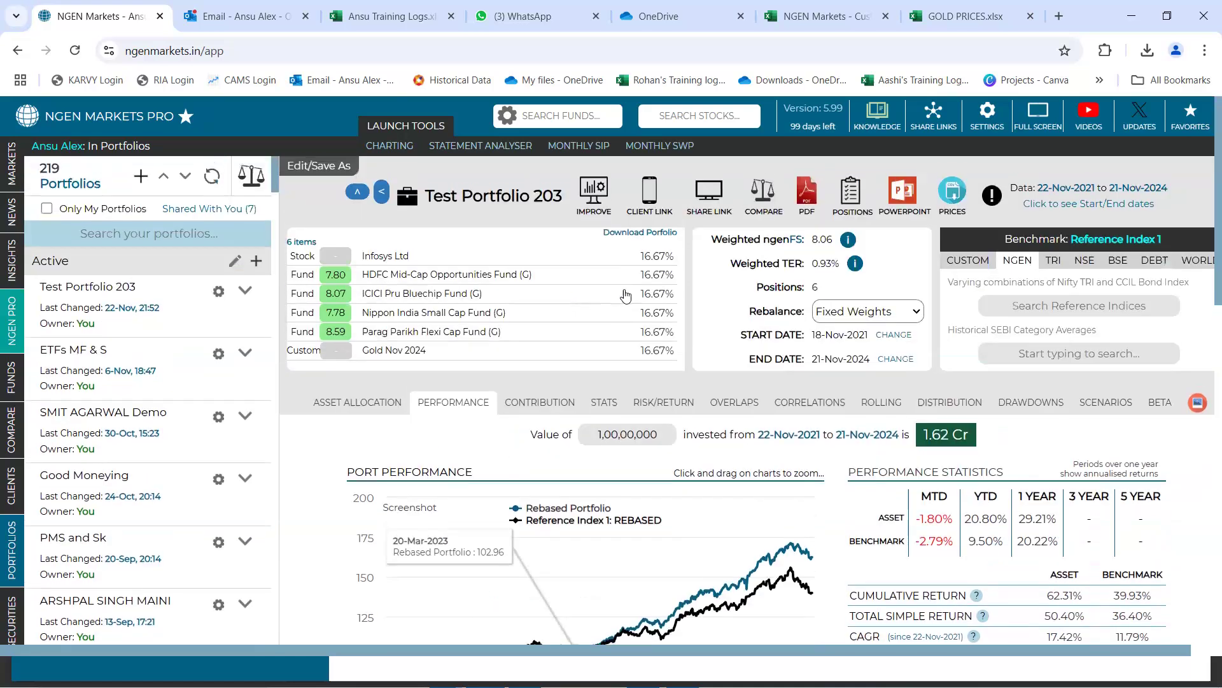
Check the current benchmark and list the NGEN reference indices available as alternatives, keeping the selection as it is
drag(1068, 236, 1163, 238)
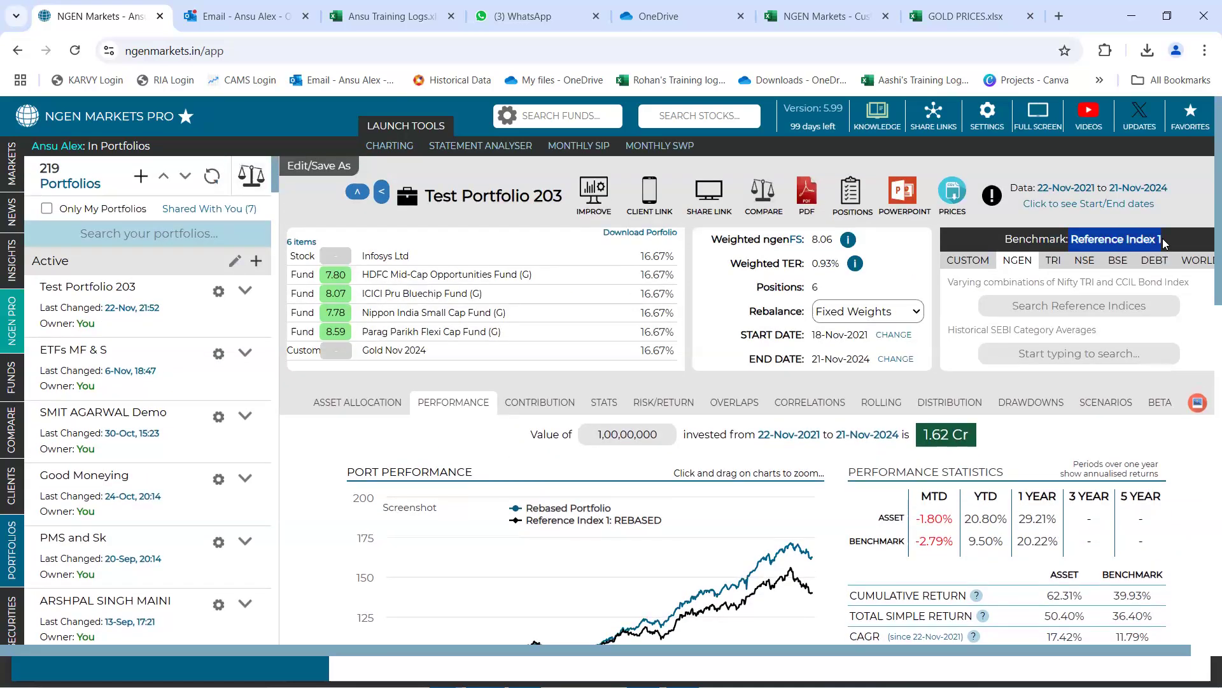
click(1020, 260)
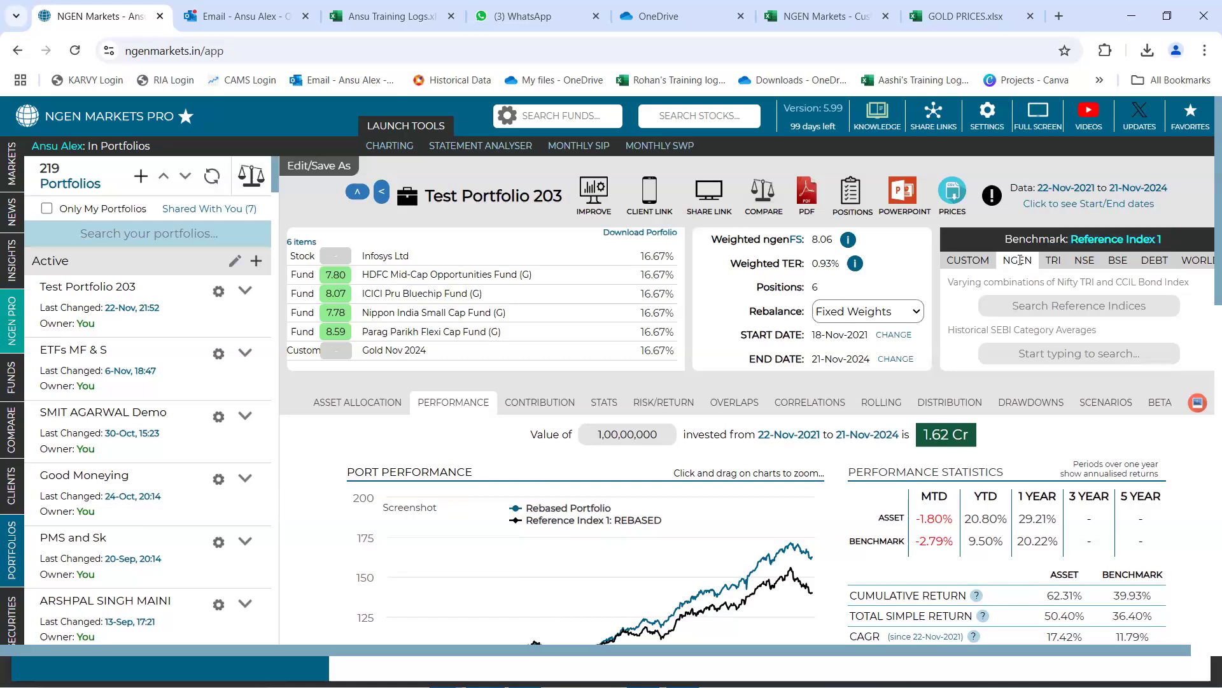
click(1069, 305)
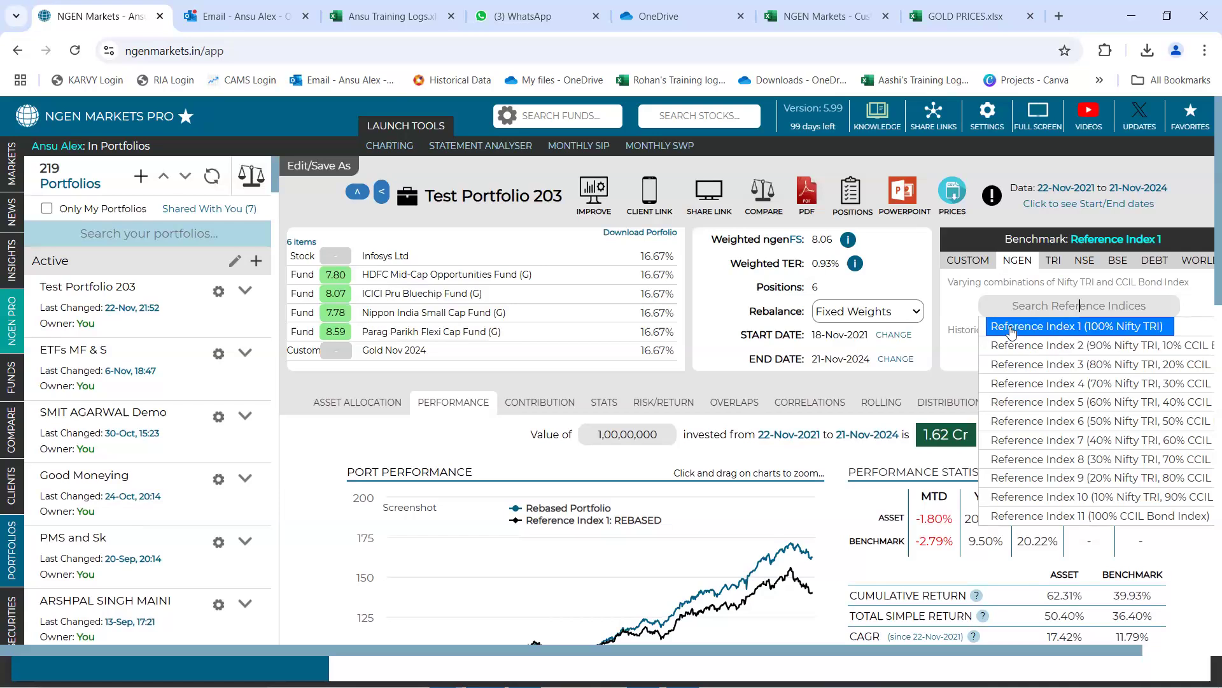
click(288, 455)
Review the portfolio's asset allocation overview, including the Others share and the exposures table
click(337, 407)
scroll(358, 399, down, 3)
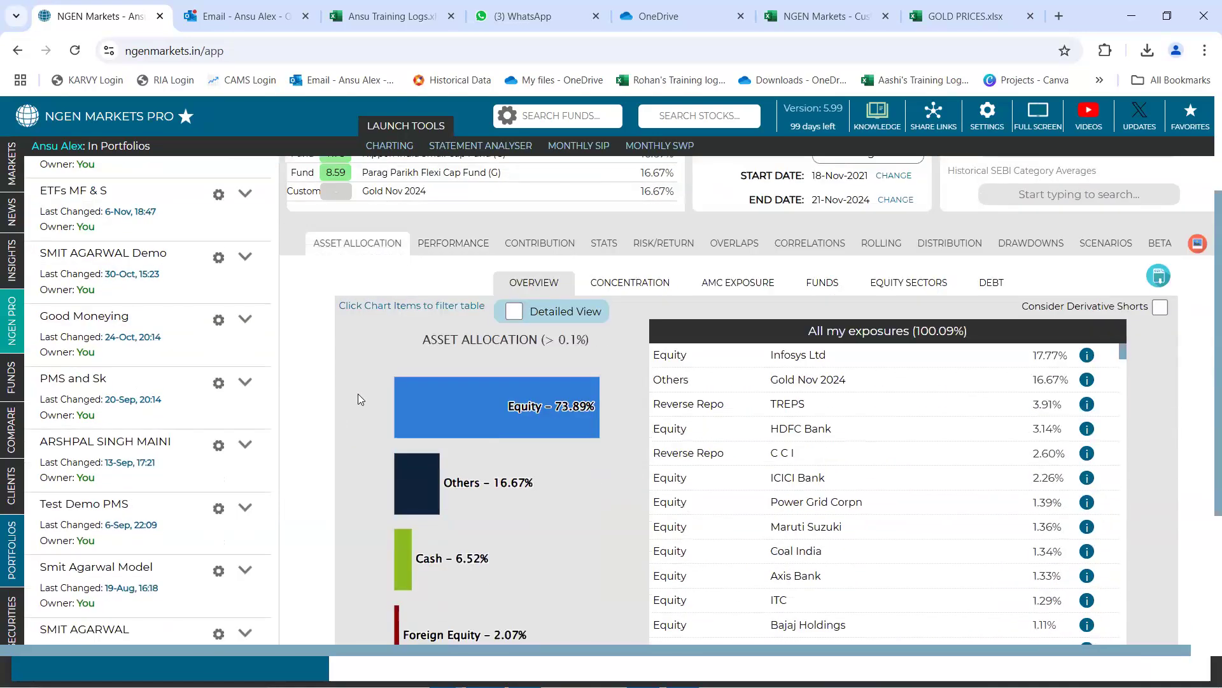
scroll(424, 368, down, 1)
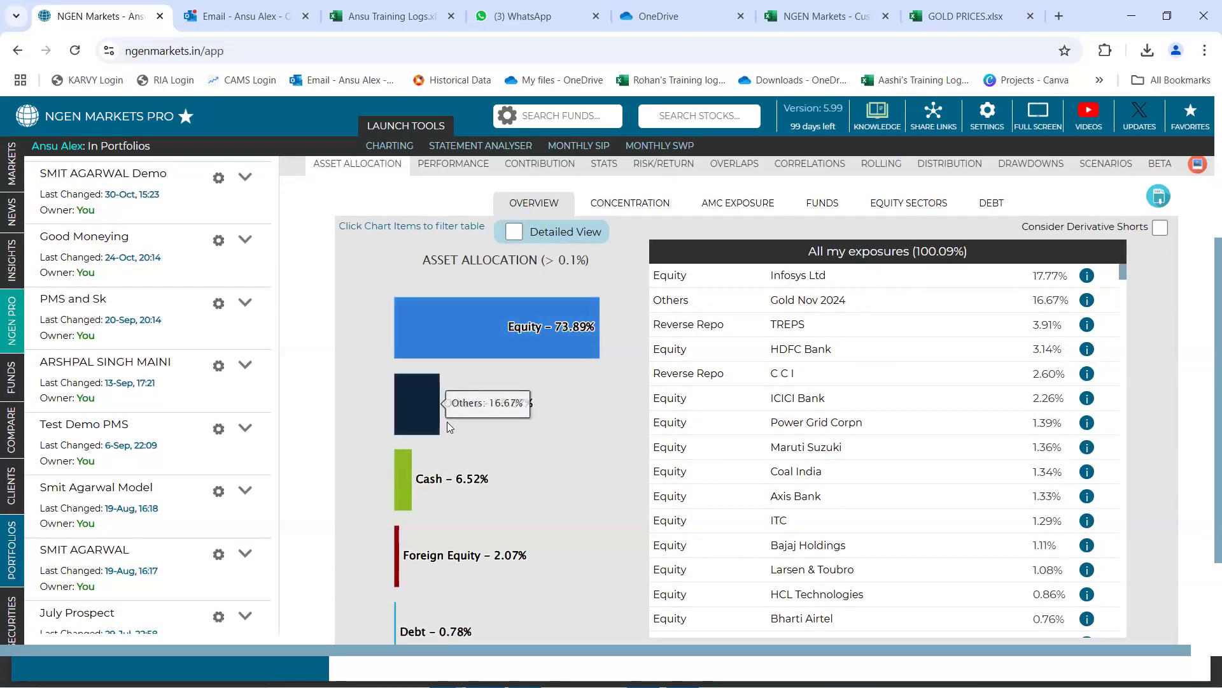
scroll(447, 421, up, 3)
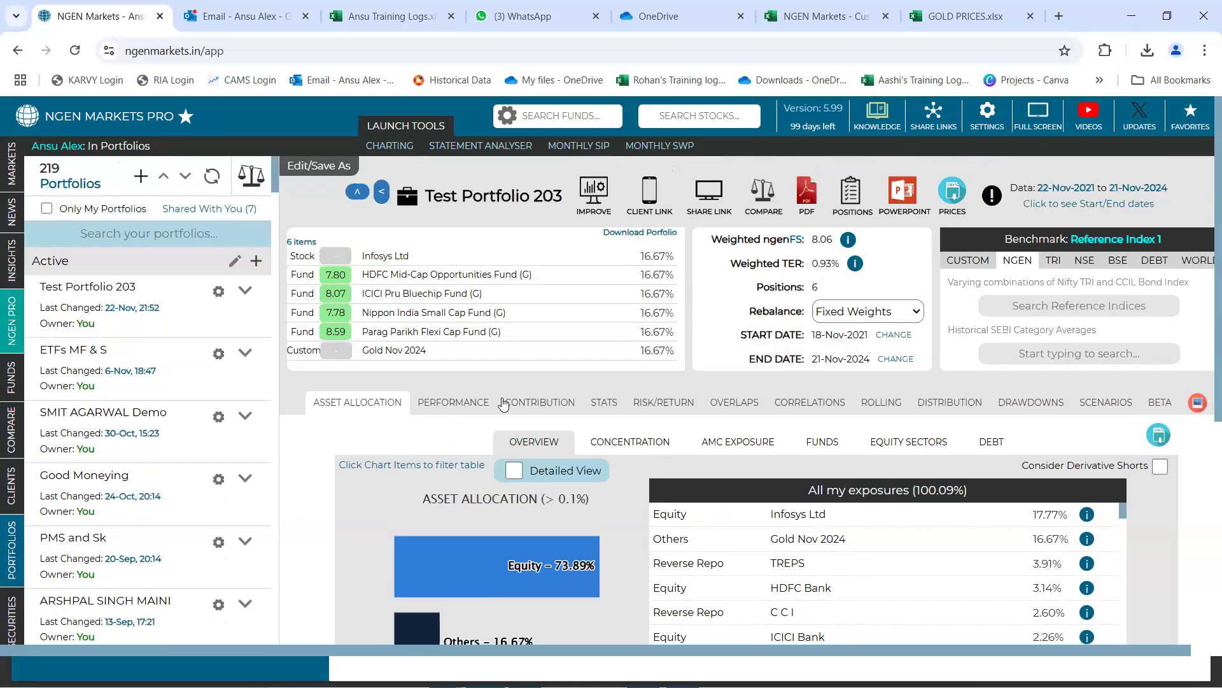
Browse the NGEN reference indices and the NSE Nifty indices offered as benchmarks without choosing one
click(1025, 310)
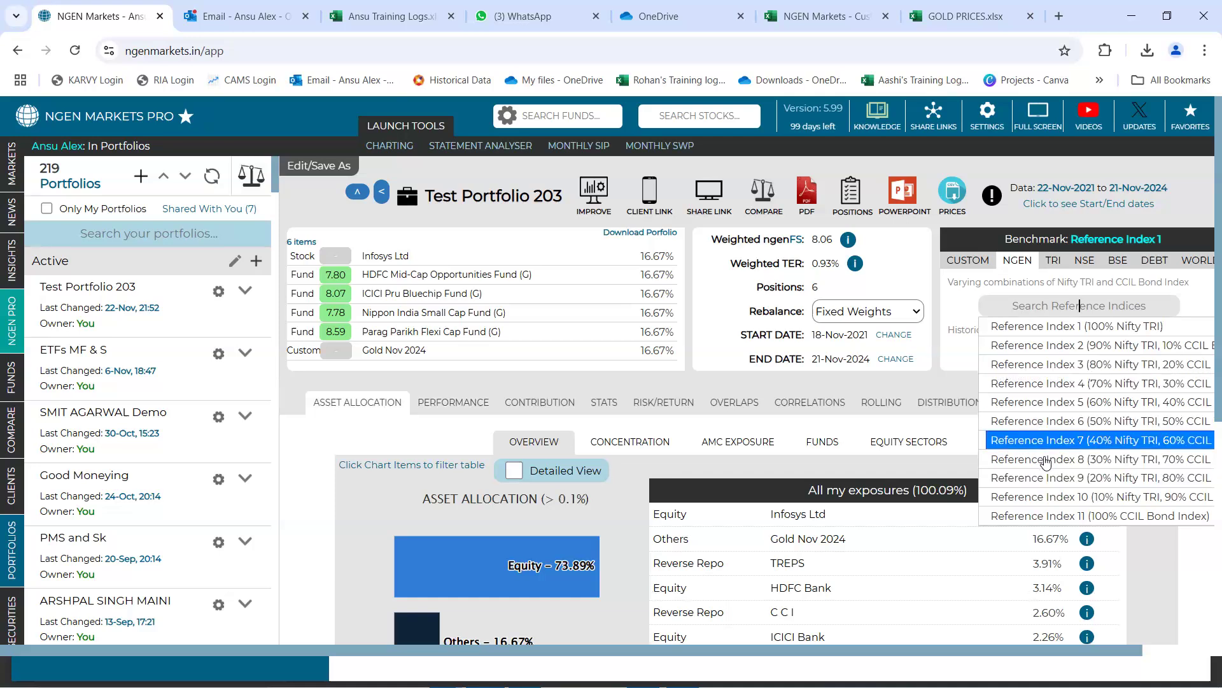
click(1085, 261)
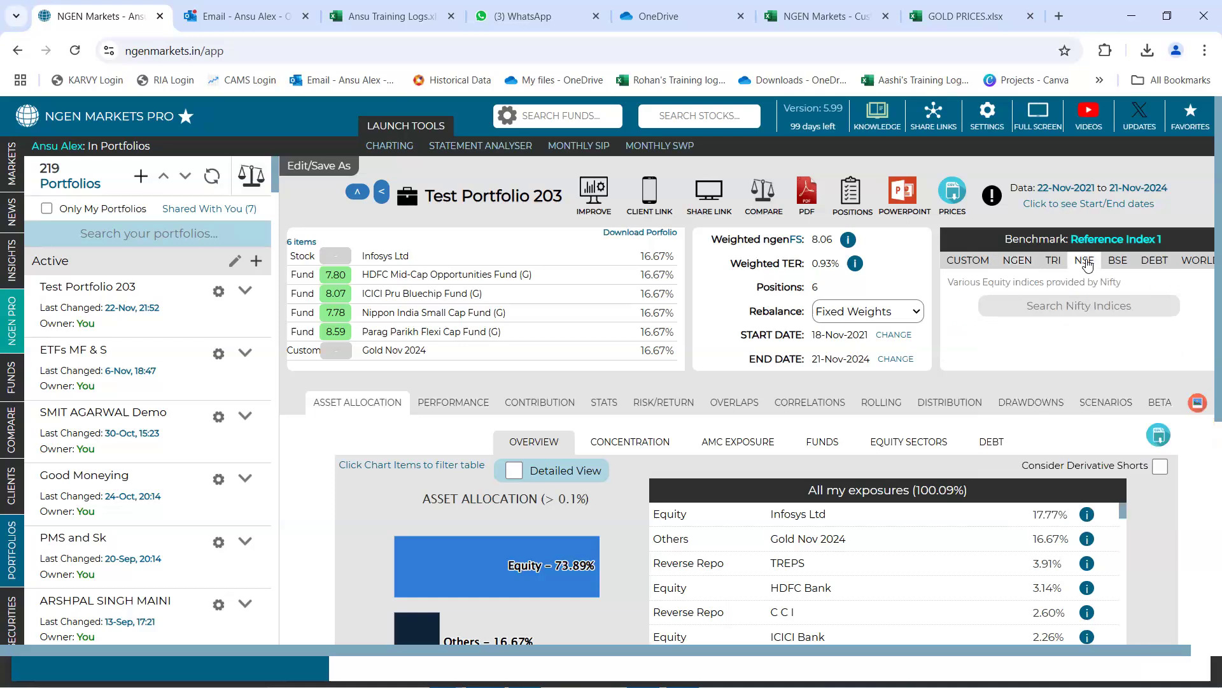
click(1084, 308)
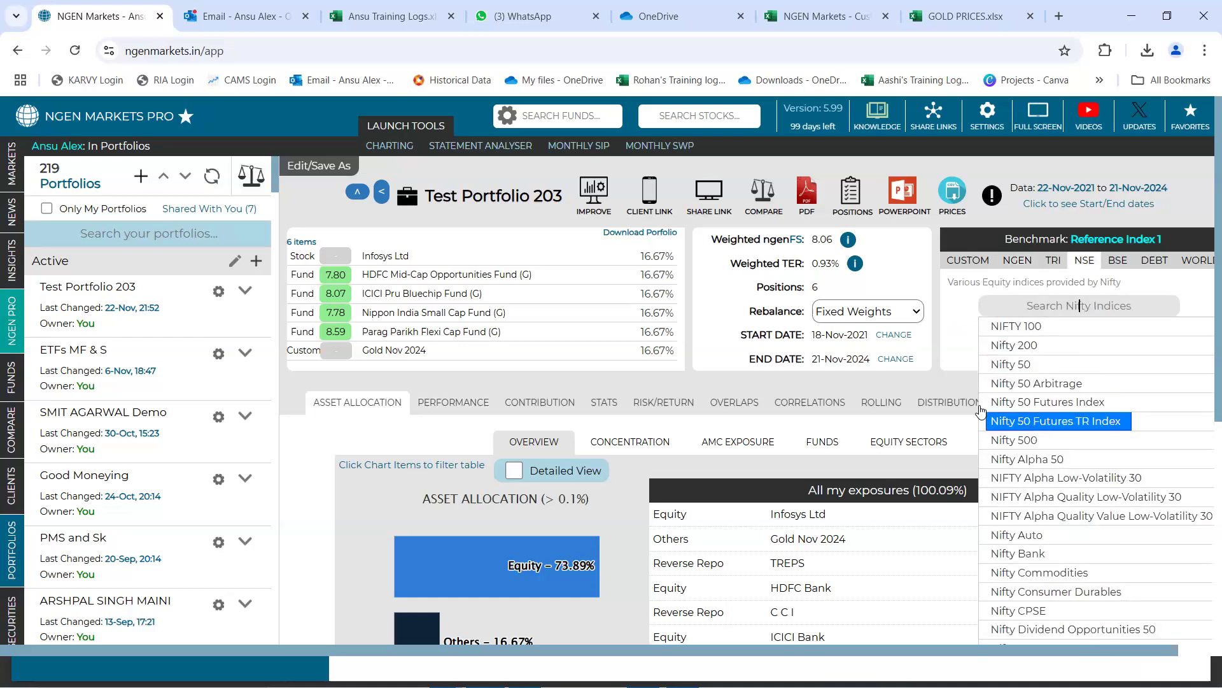
click(947, 365)
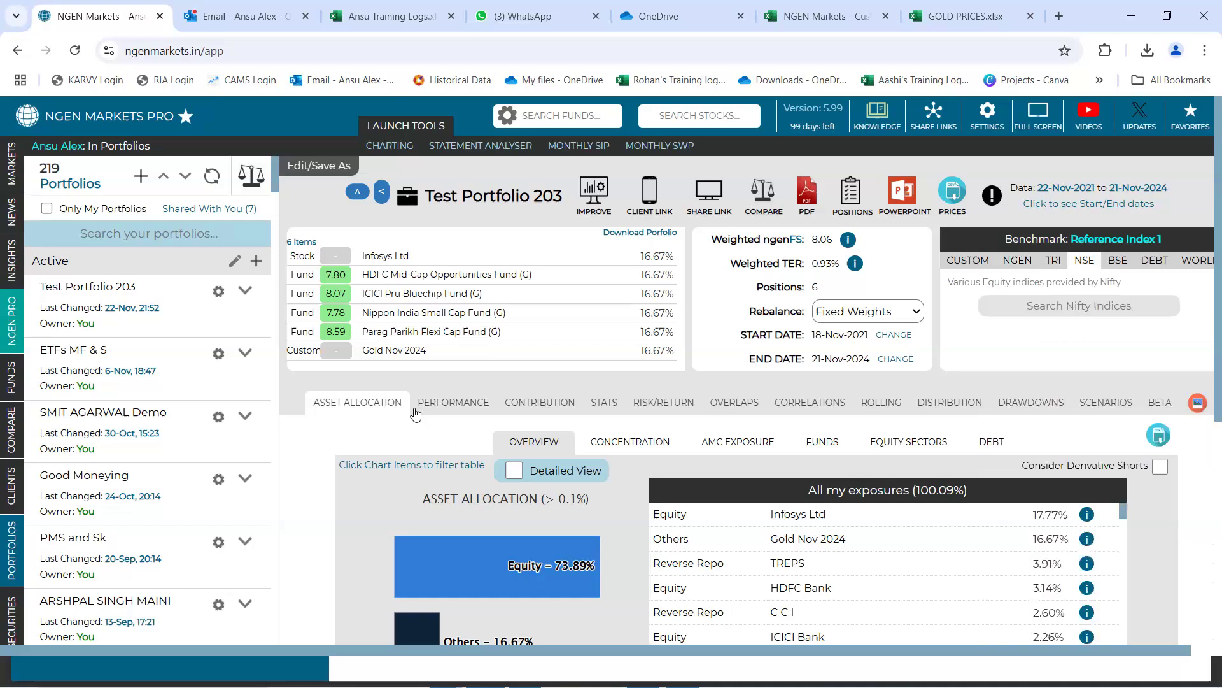
Examine the performance chart and compare the cumulative return of the portfolio with that of the benchmark
click(442, 411)
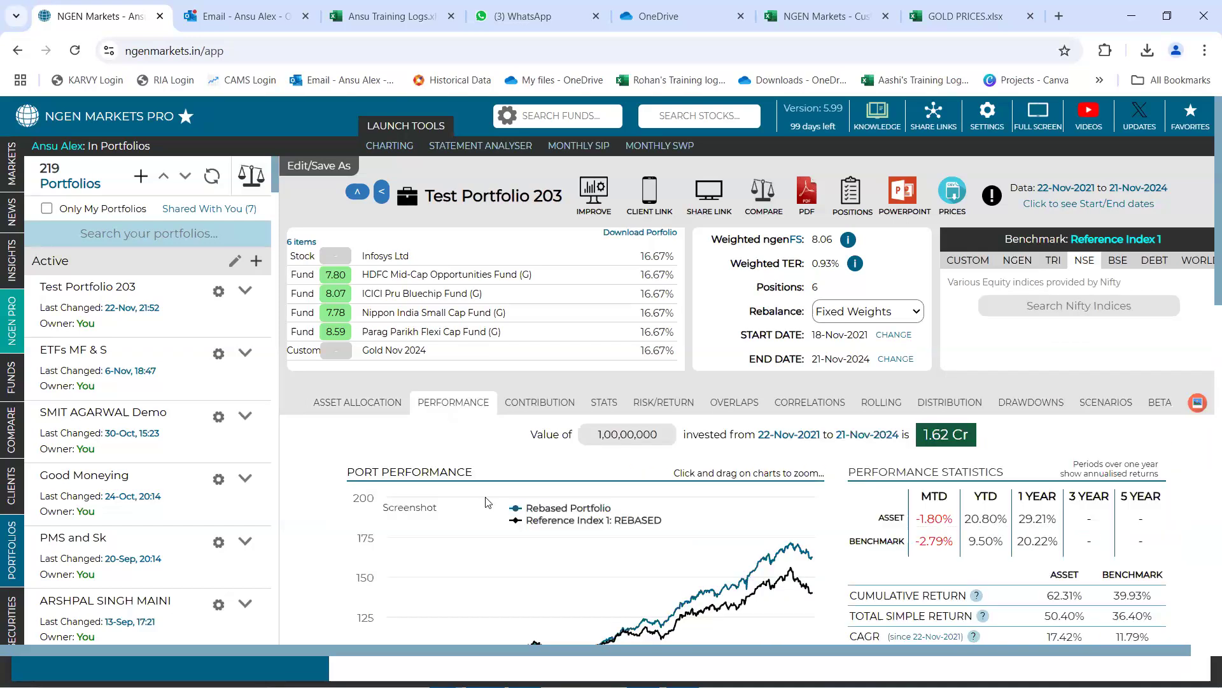
scroll(488, 502, down, 3)
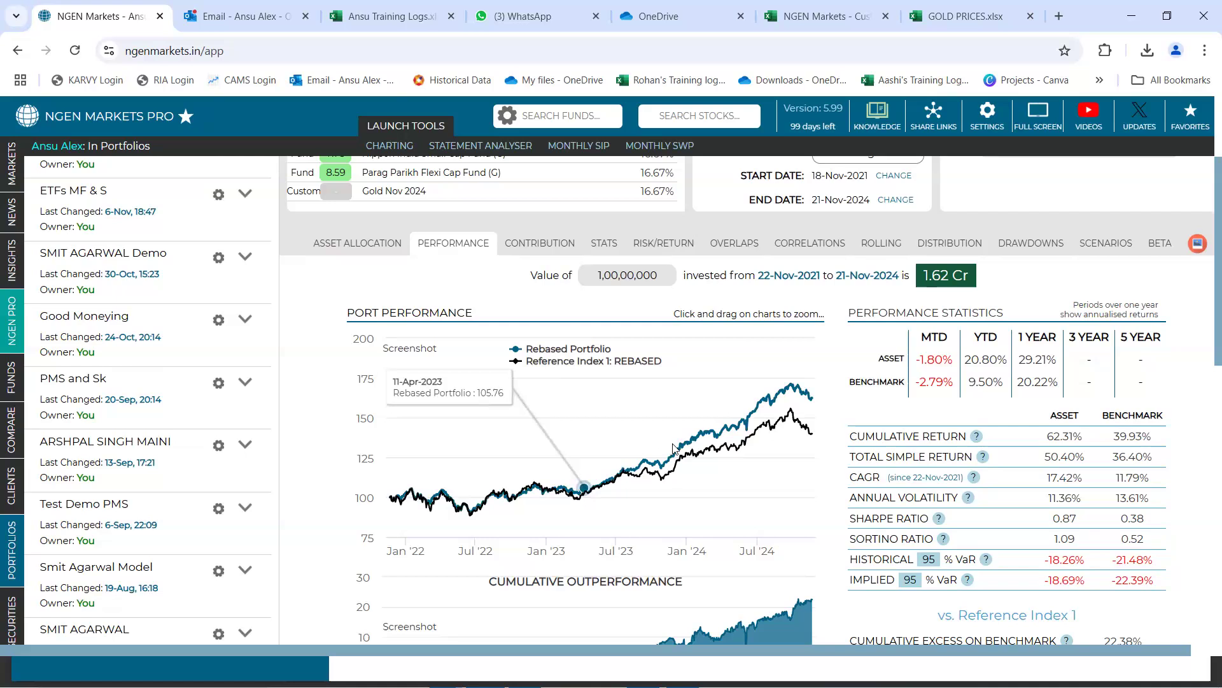
scroll(707, 420, down, 1)
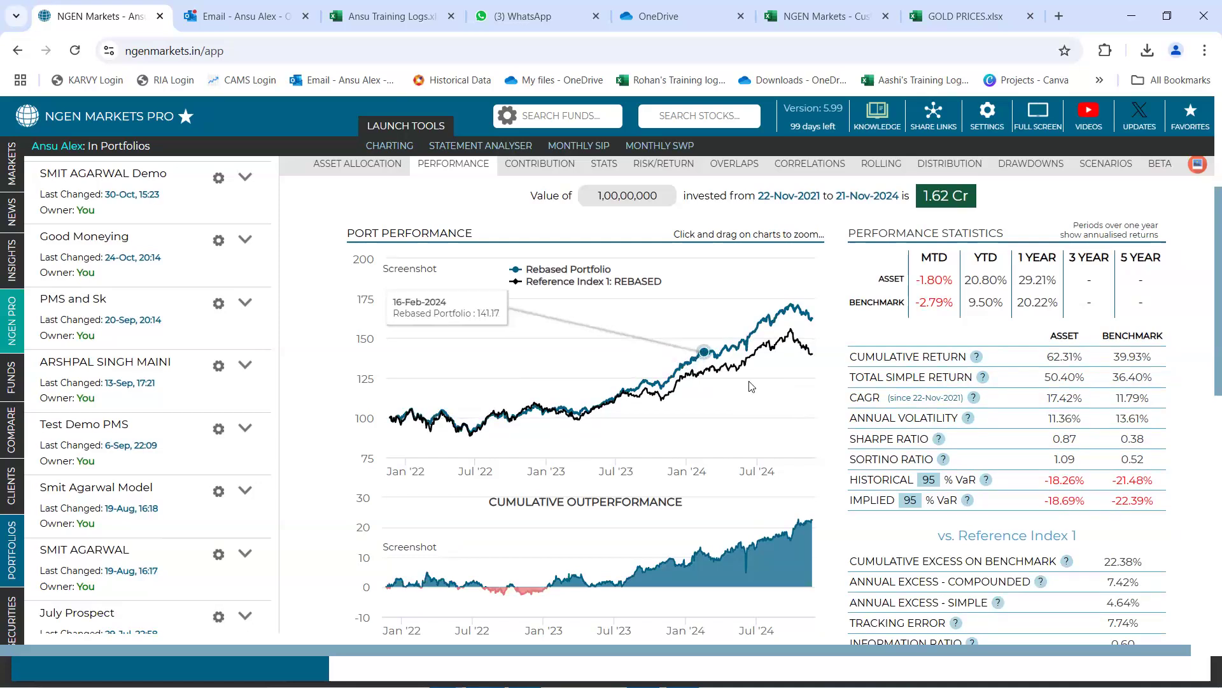
scroll(784, 417, down, 1)
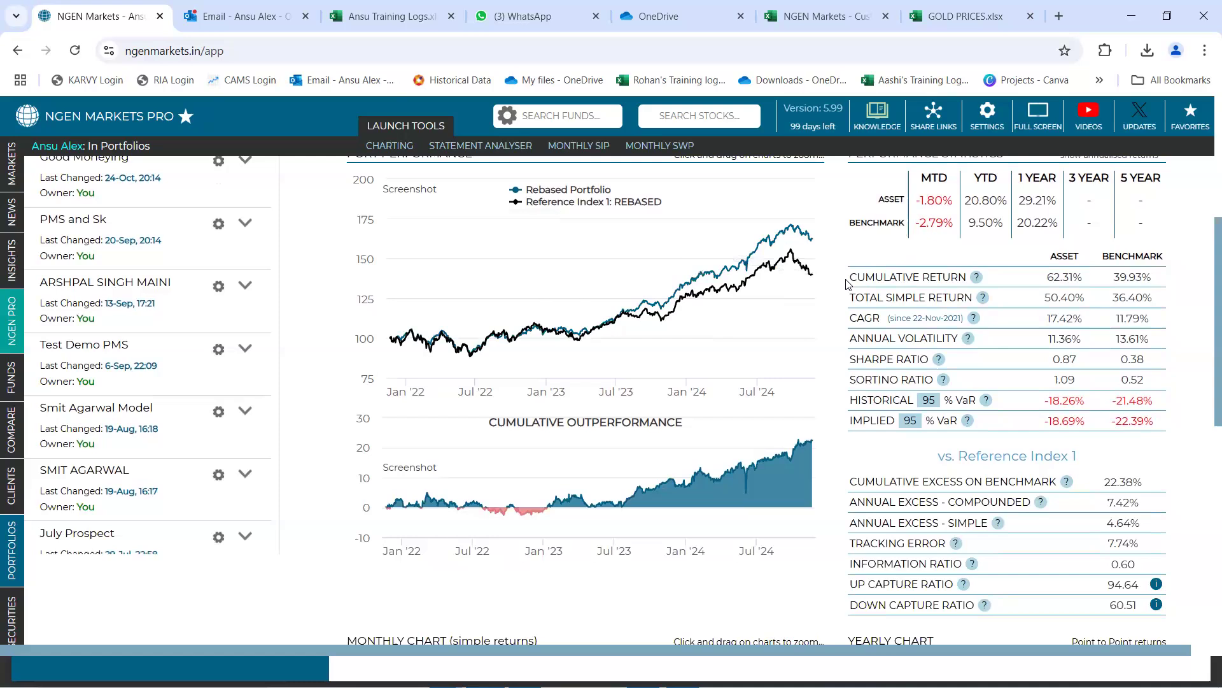
drag(849, 279, 967, 278)
mouse_move(975, 281)
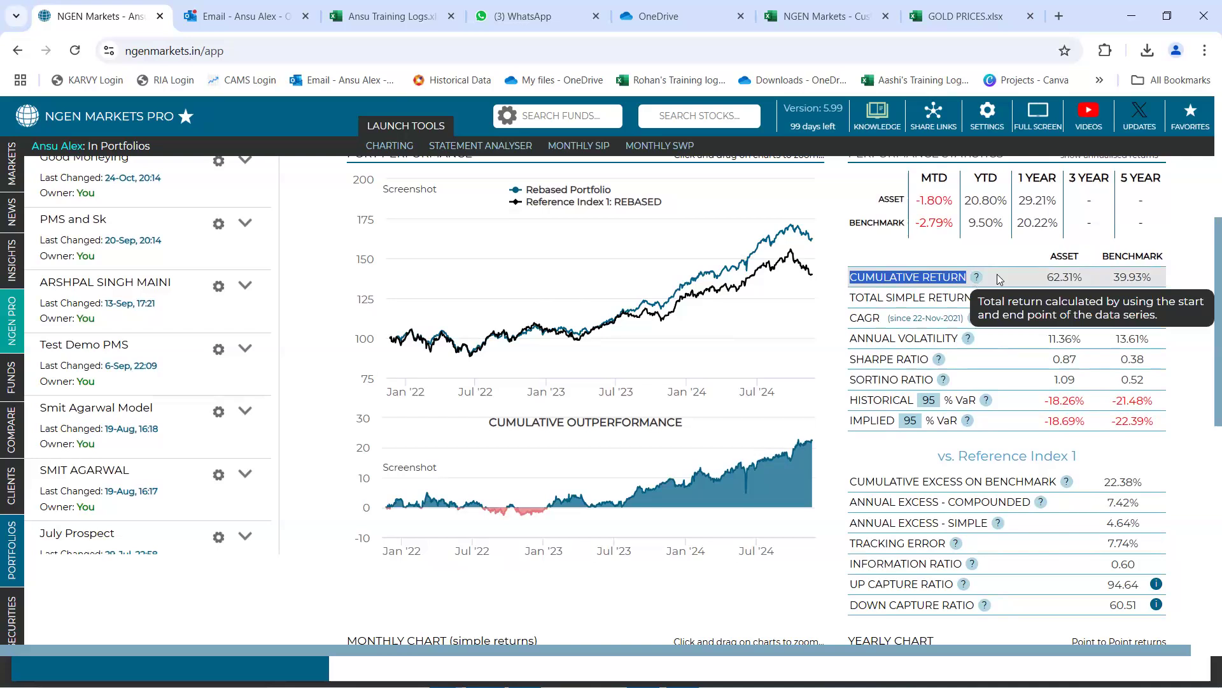
double_click(1060, 277)
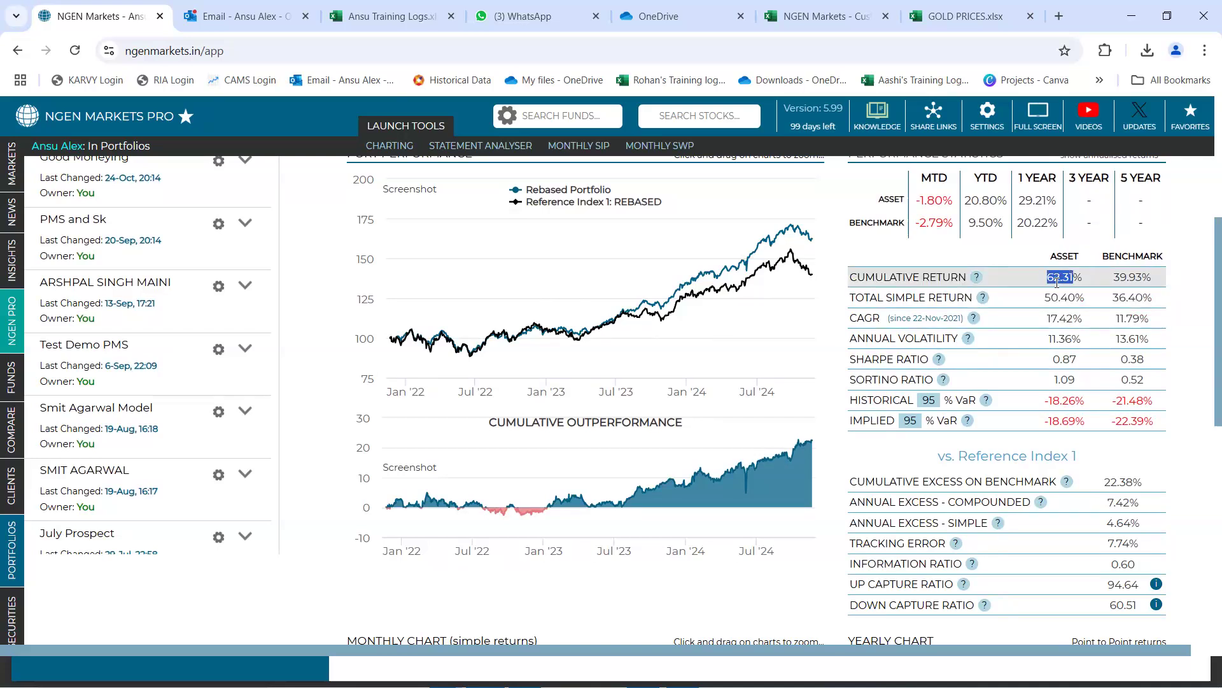
double_click(1126, 277)
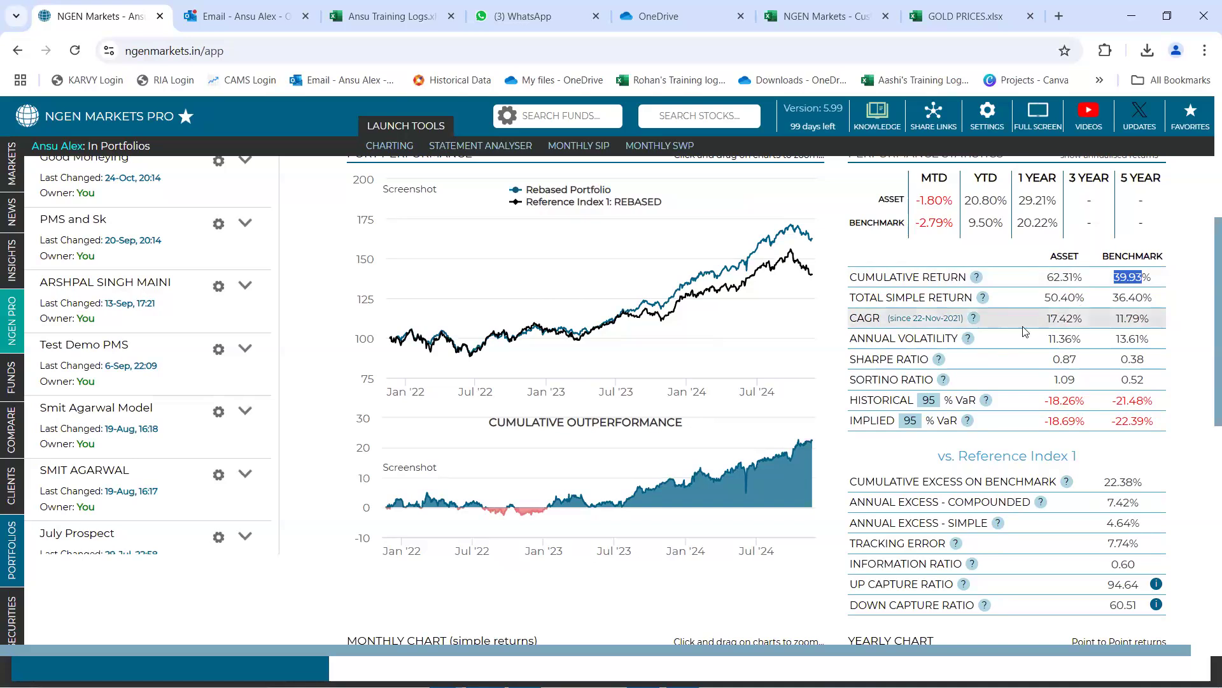
Compare the annual volatility and cumulative return of the portfolio with the benchmark's figures in the performance statistics
drag(850, 338, 966, 342)
mouse_move(968, 341)
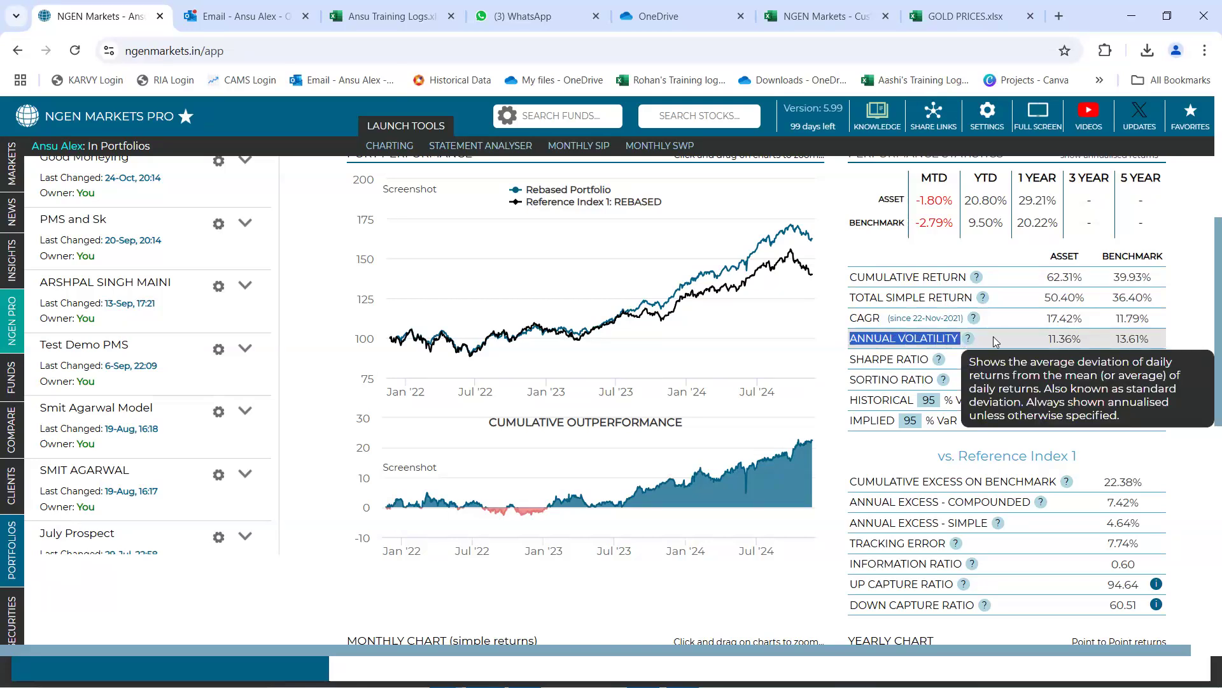
double_click(1060, 339)
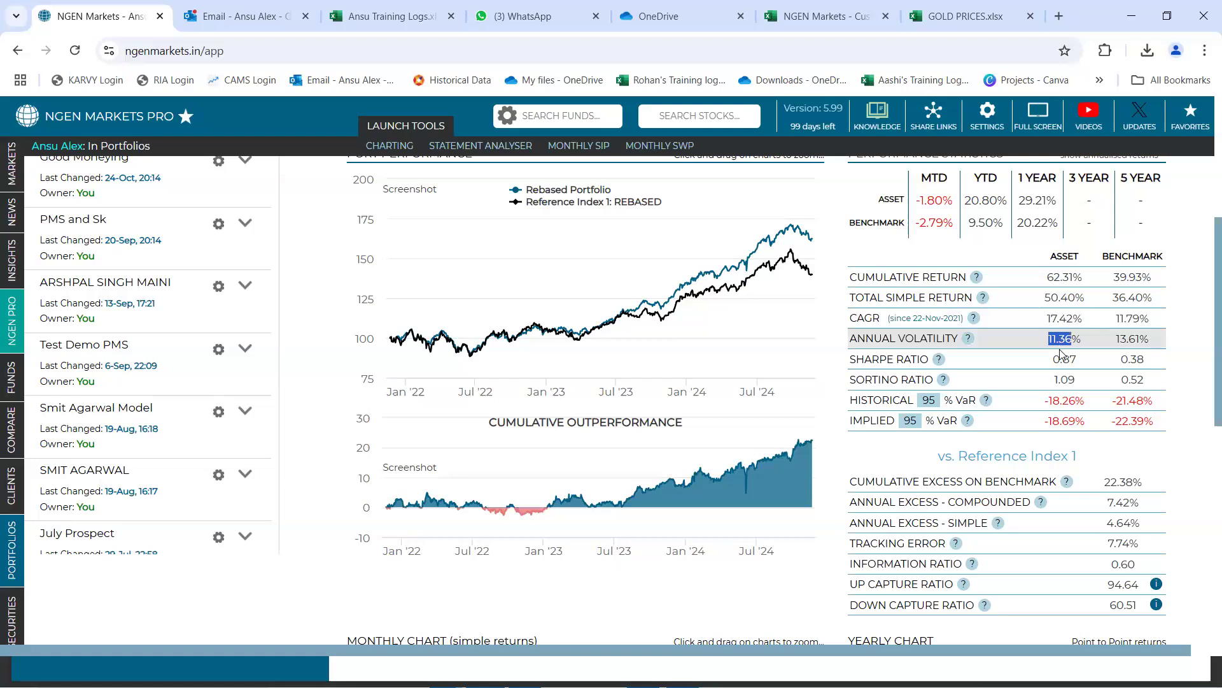
double_click(1131, 339)
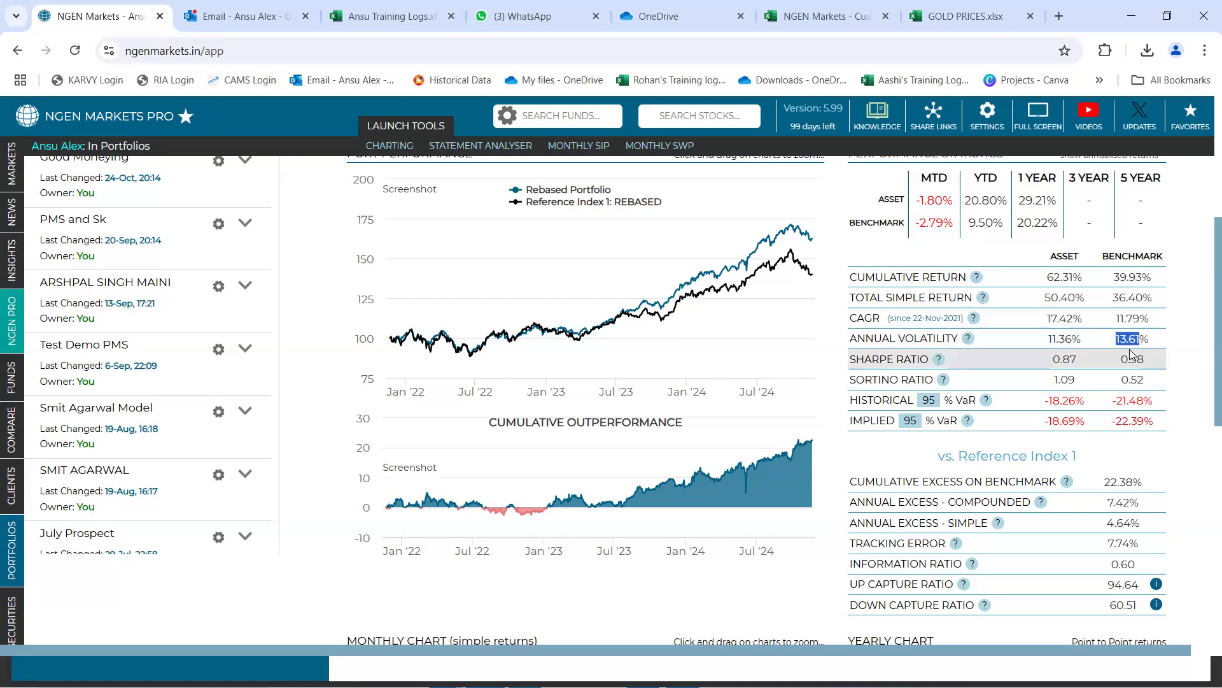
double_click(1058, 278)
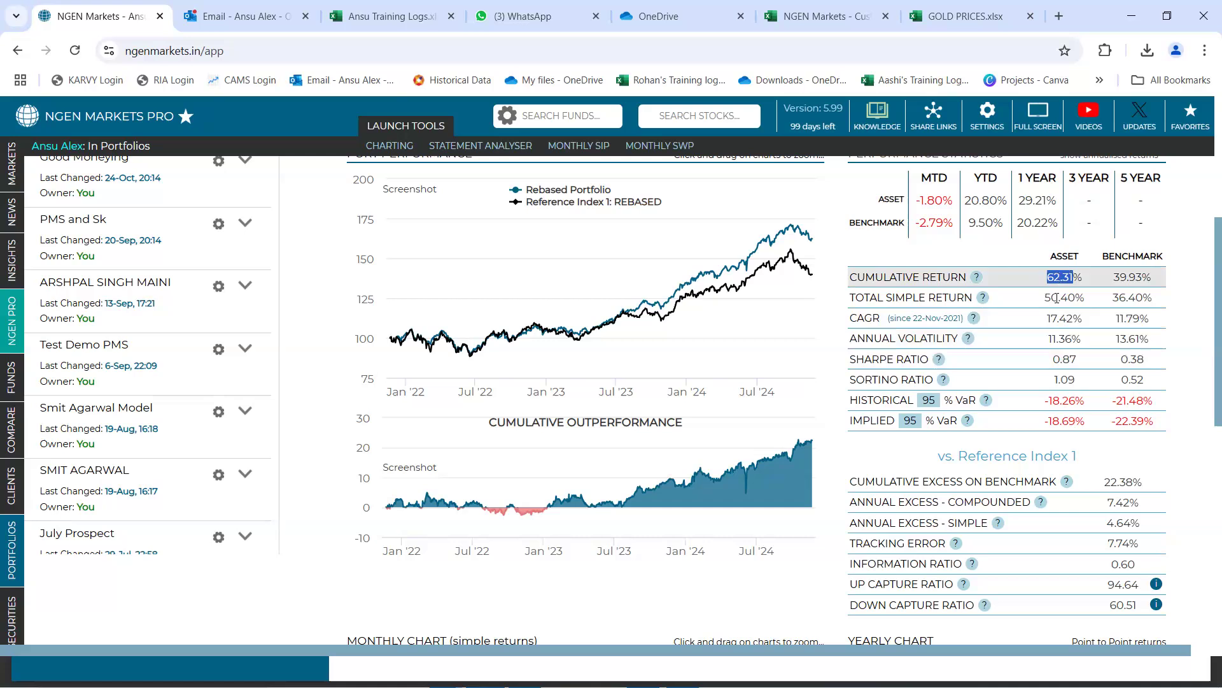
double_click(1060, 339)
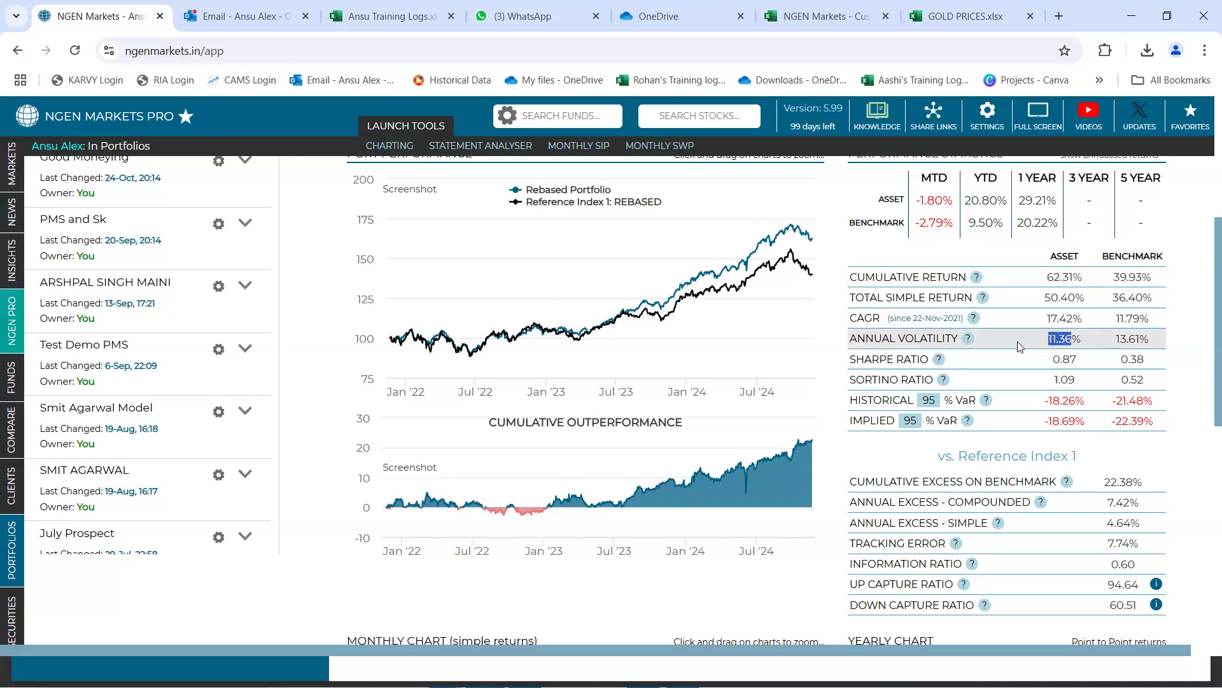
Check the analysis start and end dates and compare the Sharpe ratio of the portfolio with that of the benchmark
scroll(993, 318, up, 4)
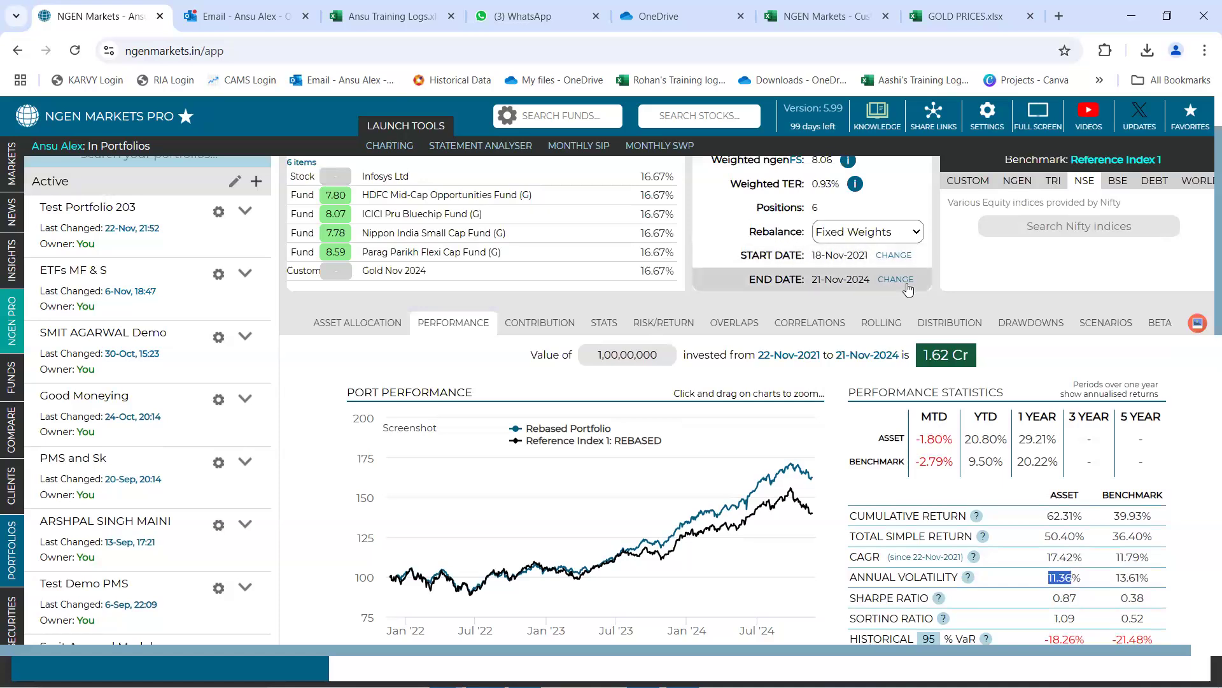
scroll(909, 290, down, 4)
scroll(920, 312, up, 2)
scroll(924, 321, down, 2)
drag(851, 365, 942, 365)
double_click(1066, 359)
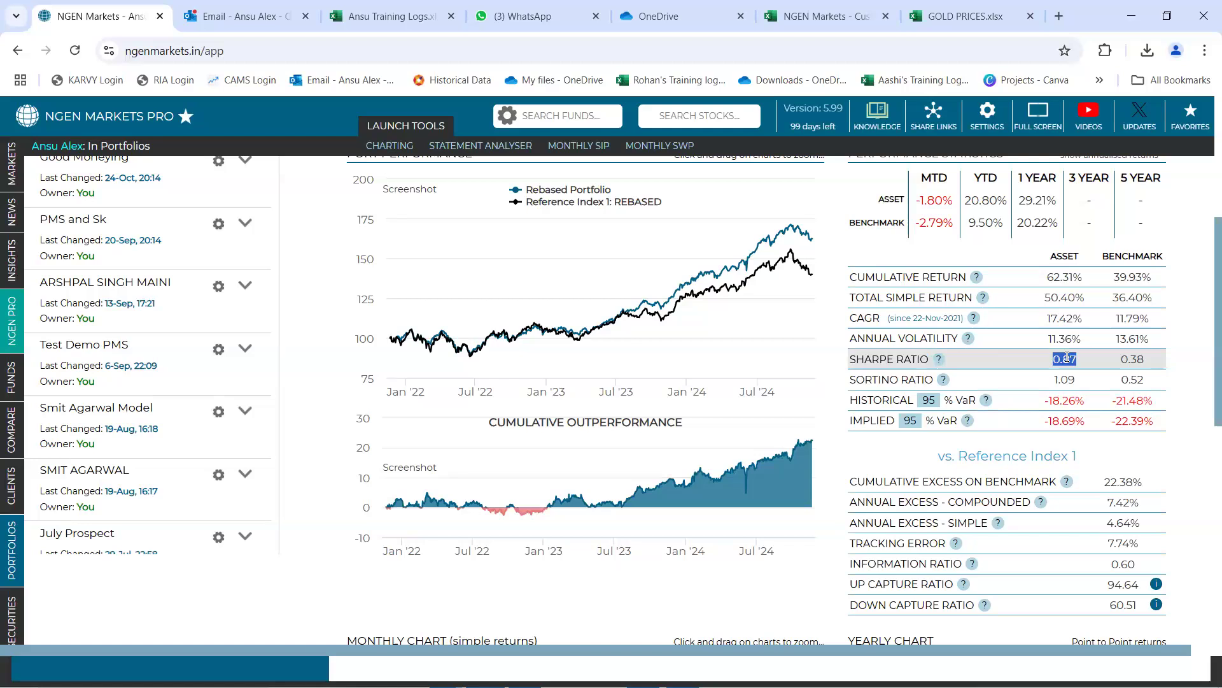
double_click(1137, 361)
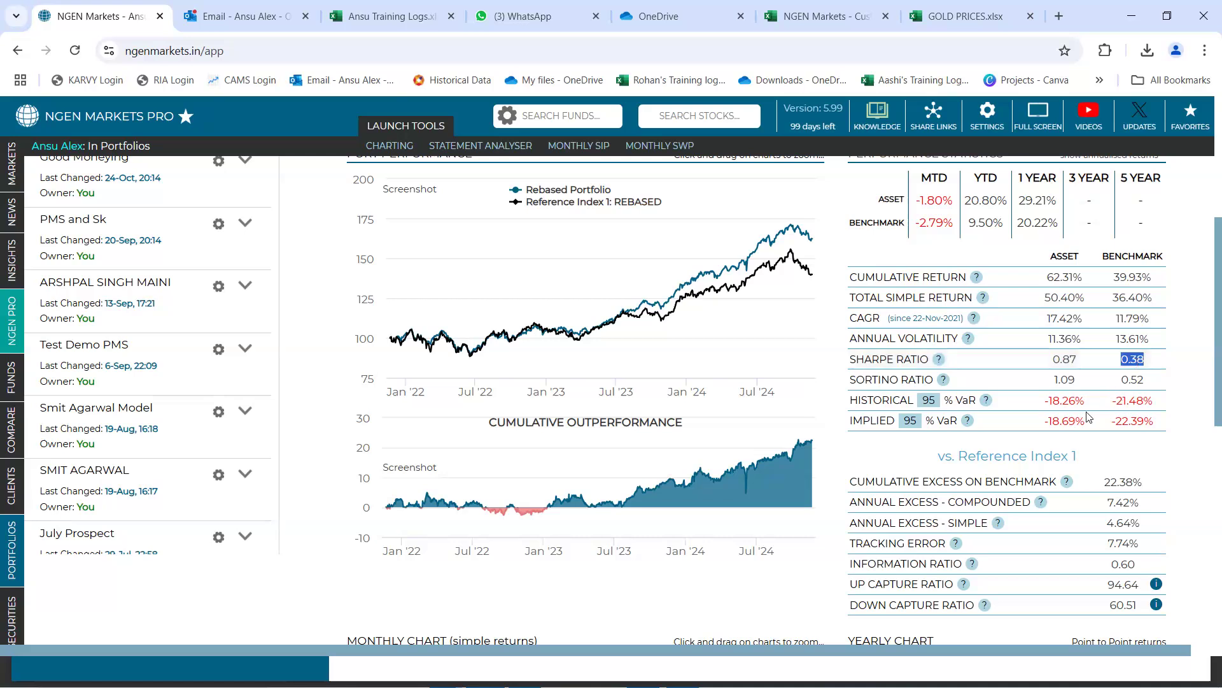
Review the monthly and yearly return charts and check the total number of months against the analysis period
scroll(1076, 444, down, 4)
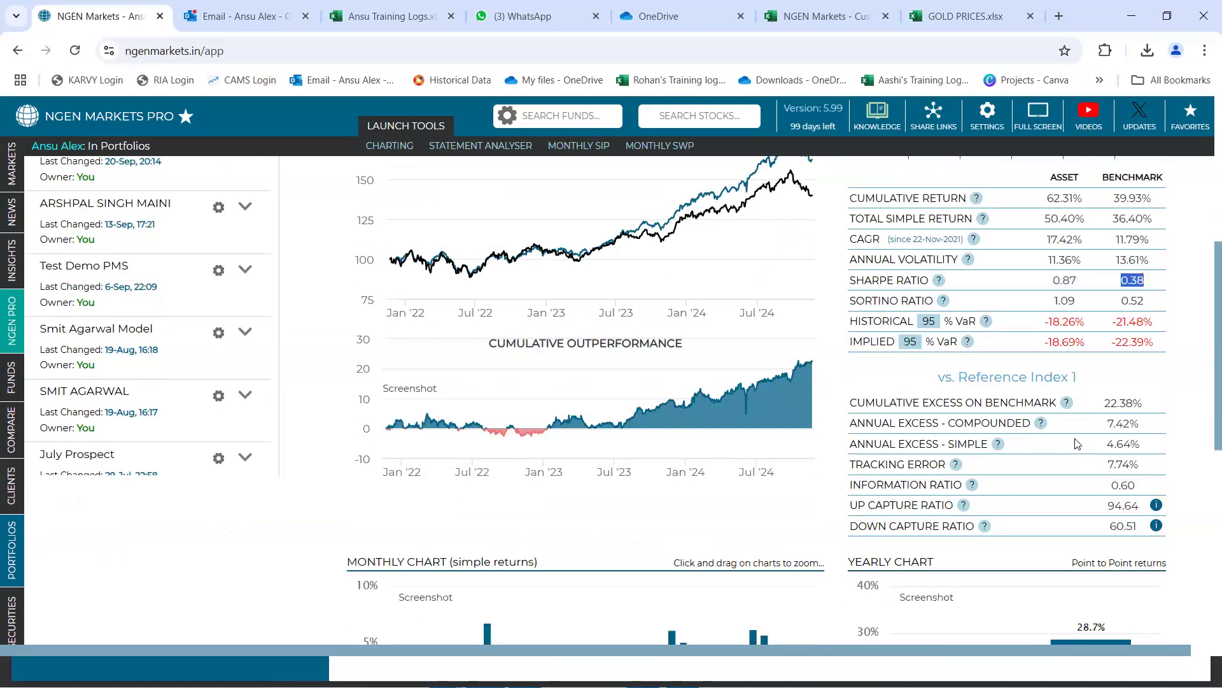
scroll(1076, 444, down, 4)
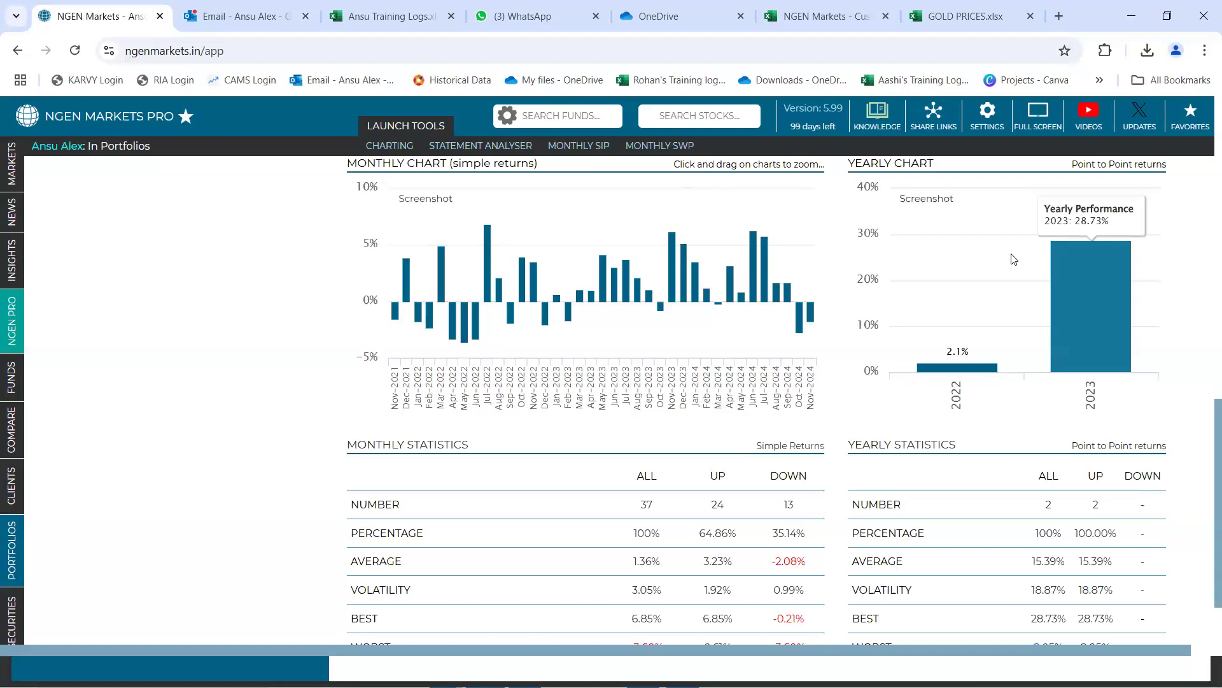
scroll(730, 337, down, 2)
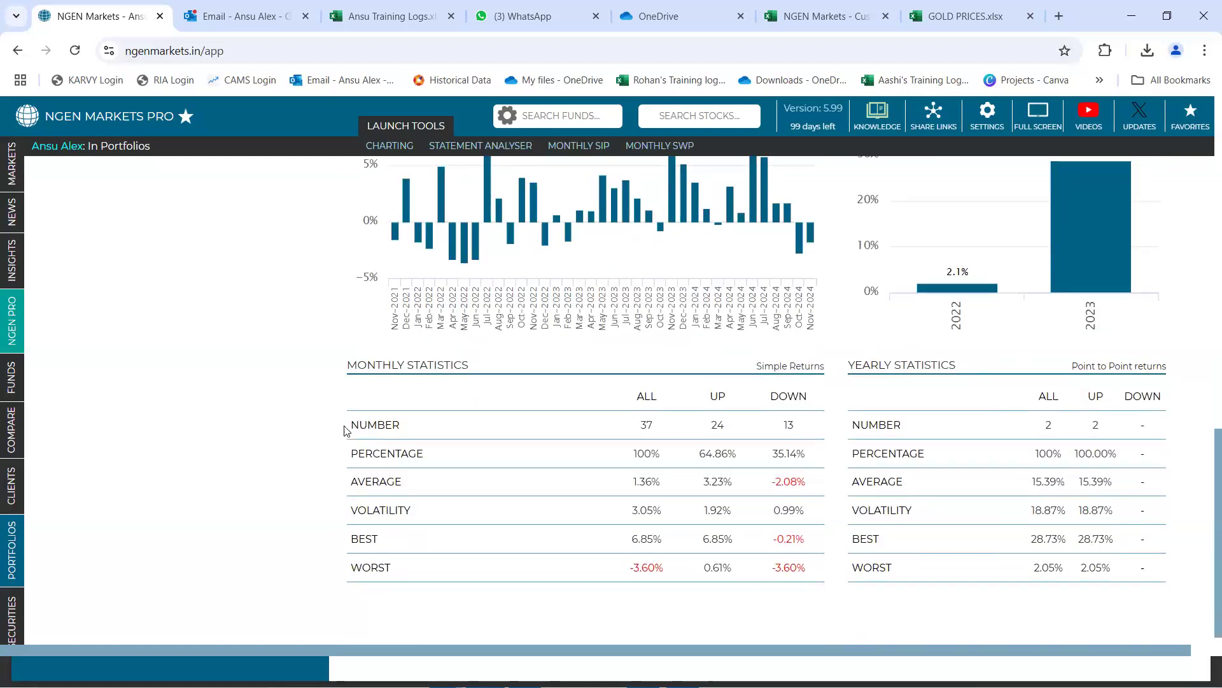
drag(350, 426, 402, 432)
drag(639, 421, 656, 428)
scroll(650, 426, up, 15)
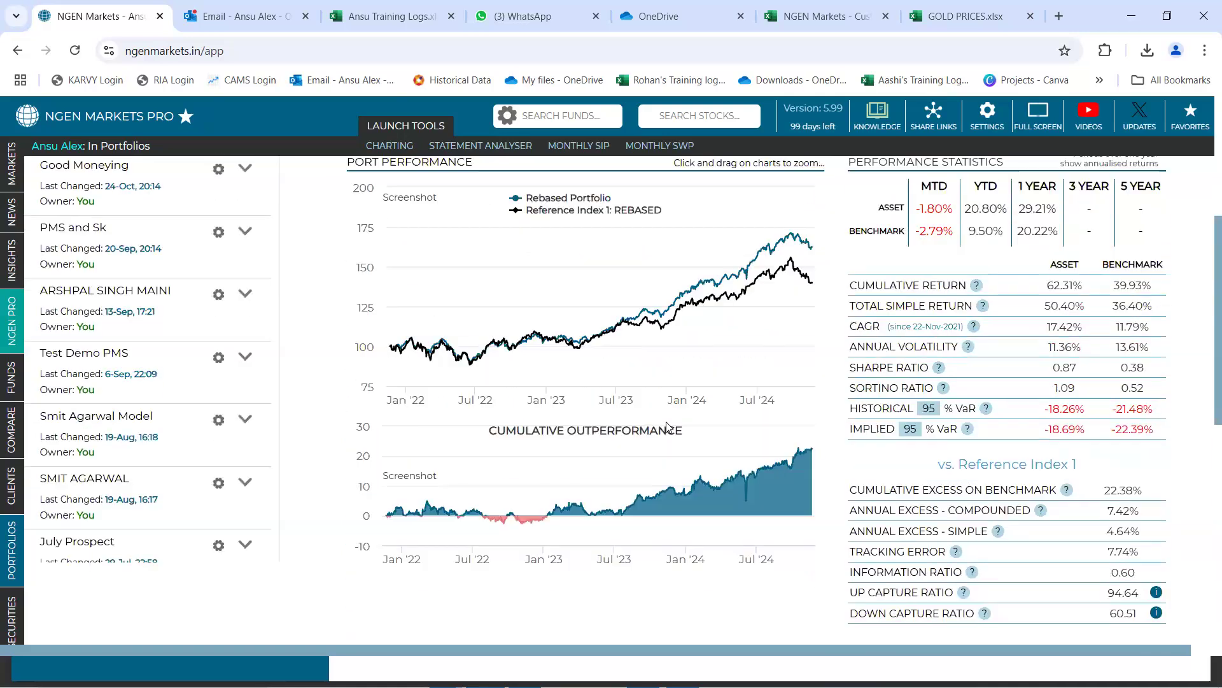
scroll(668, 426, up, 5)
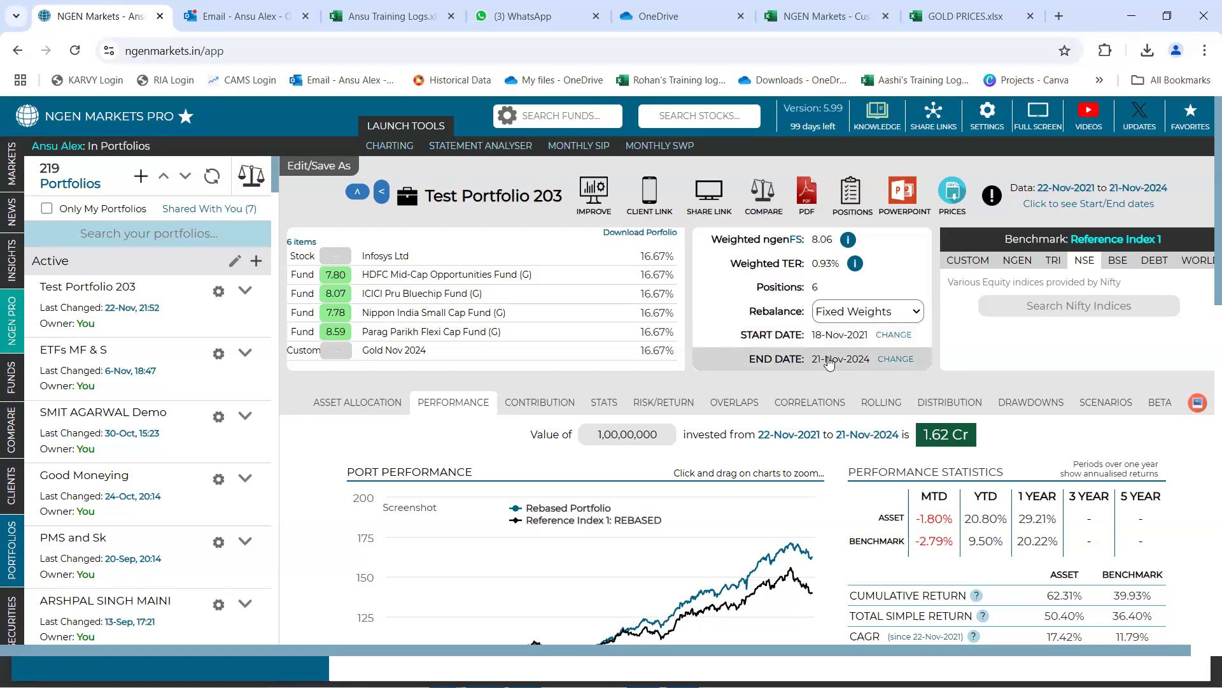
Examine the number and percentage of all, up and down months in the monthly statistics
scroll(829, 363, down, 15)
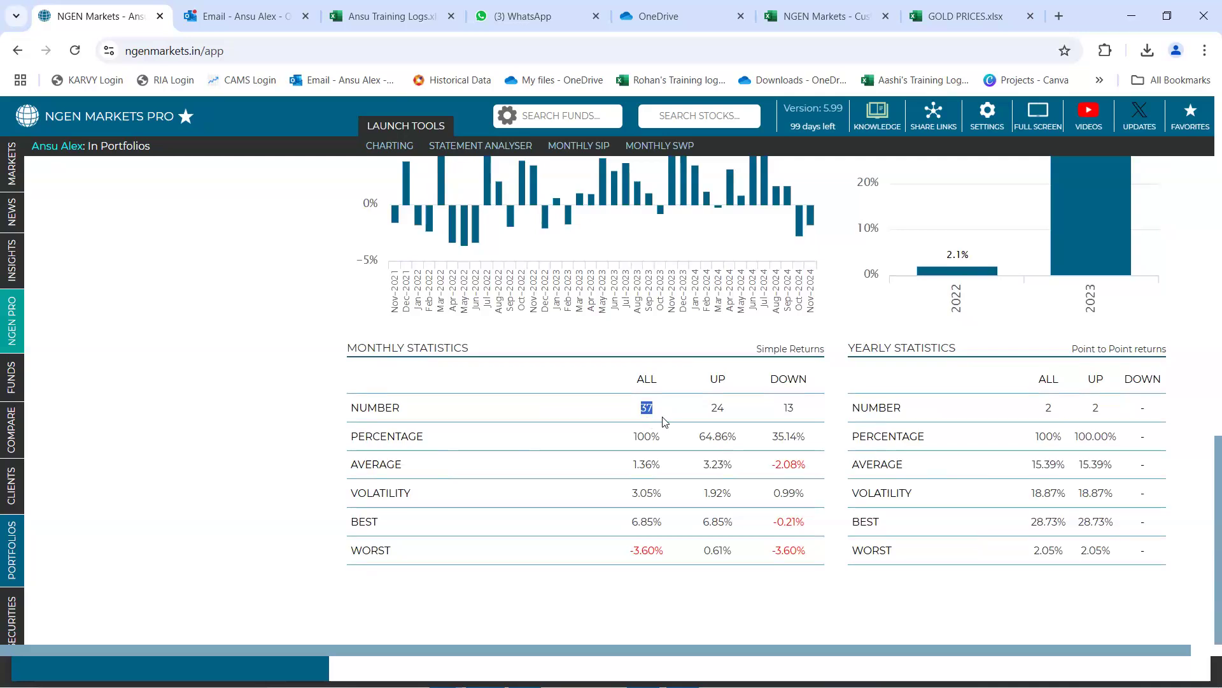
double_click(718, 407)
double_click(788, 407)
double_click(645, 408)
double_click(638, 437)
drag(663, 438, 663, 437)
drag(699, 438, 738, 442)
drag(772, 436, 805, 437)
Check the best and worst monthly returns in the monthly statistics and locate the worst month in the monthly chart
scroll(792, 461, up, 1)
scroll(792, 461, down, 1)
drag(703, 522, 734, 521)
drag(770, 550, 808, 556)
scroll(794, 509, up, 1)
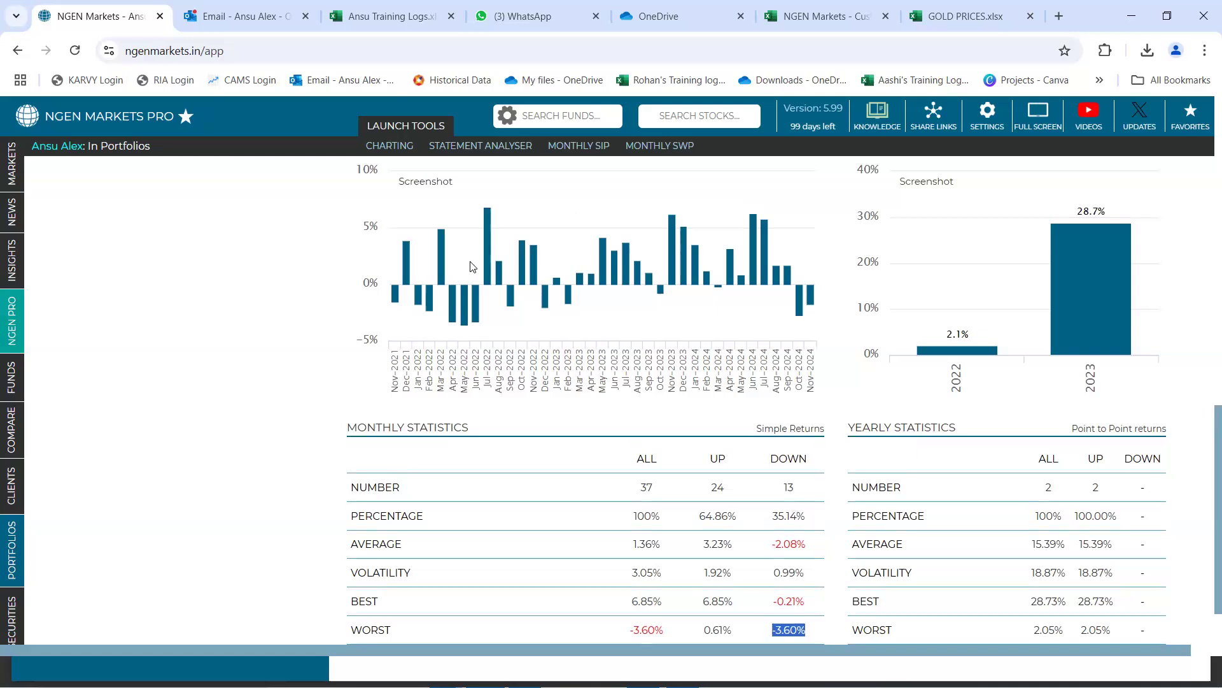
mouse_move(484, 261)
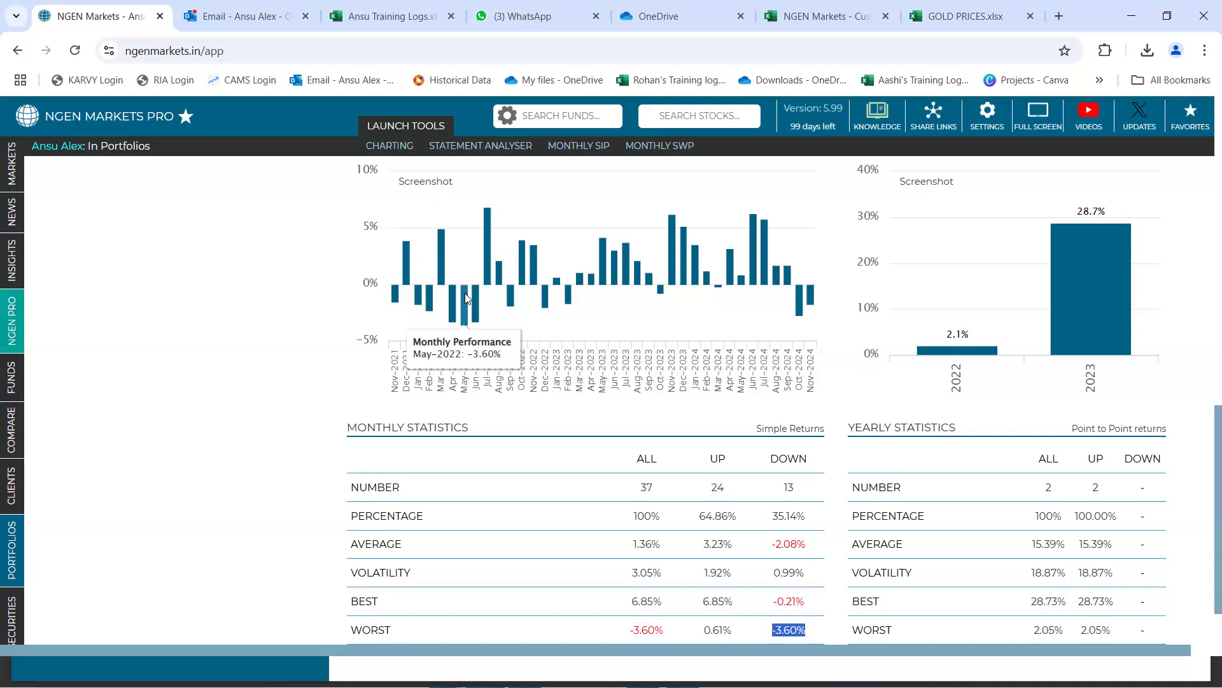
scroll(465, 297, up, 15)
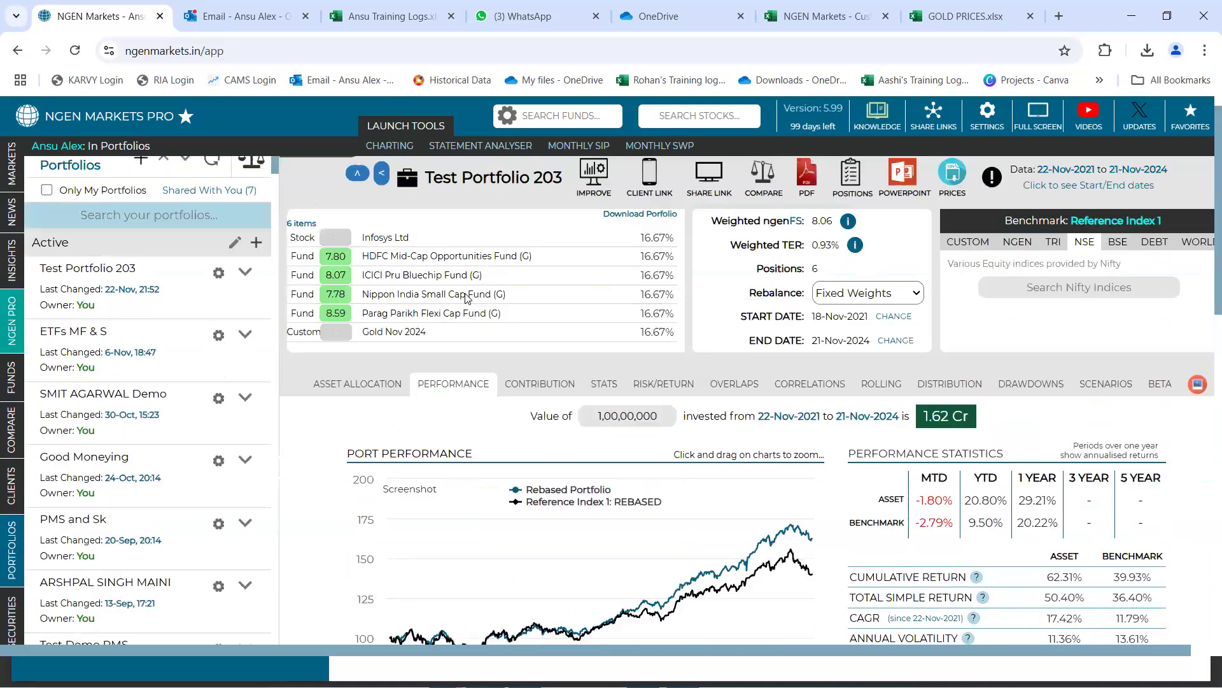
scroll(465, 297, down, 3)
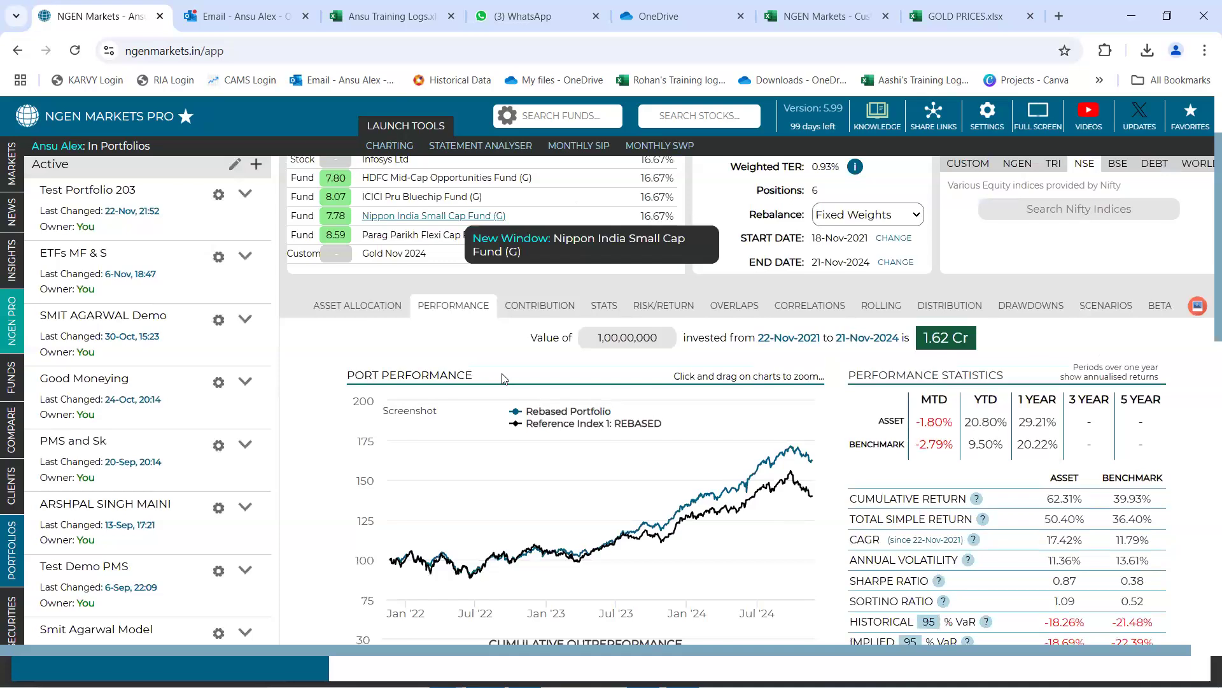
scroll(514, 378, up, 2)
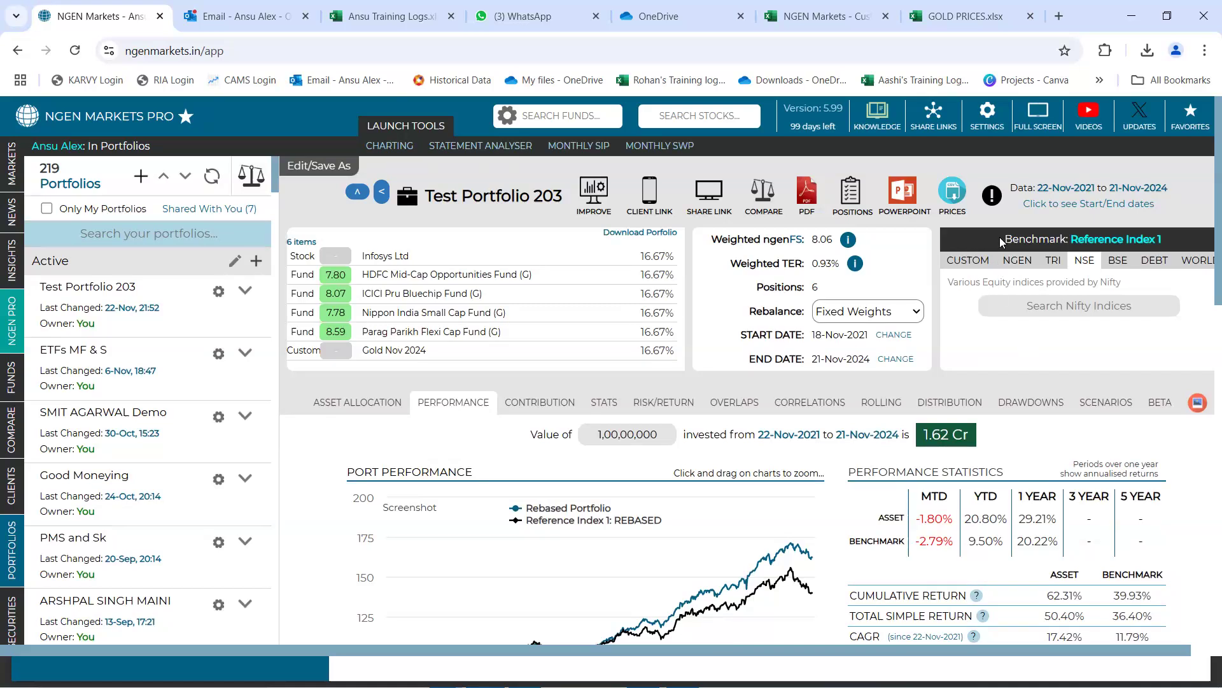
View the custom index builder and its list of TRI and NSE source indices, and close it without creating an index
double_click(1062, 237)
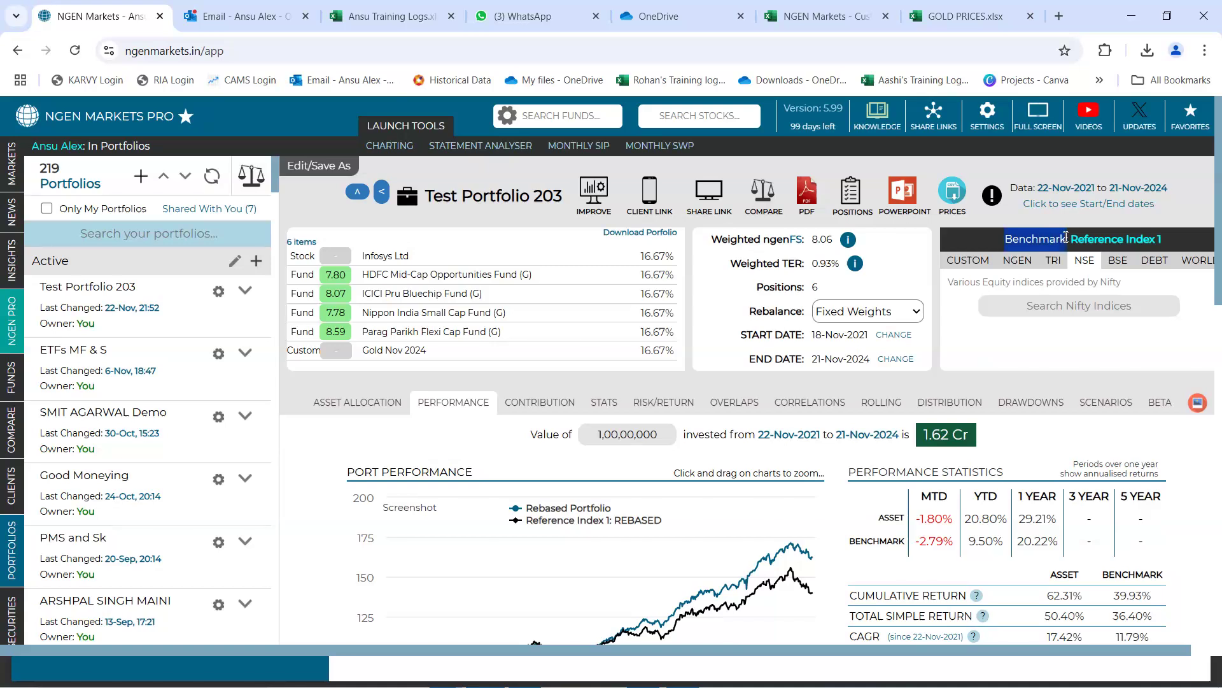
click(969, 259)
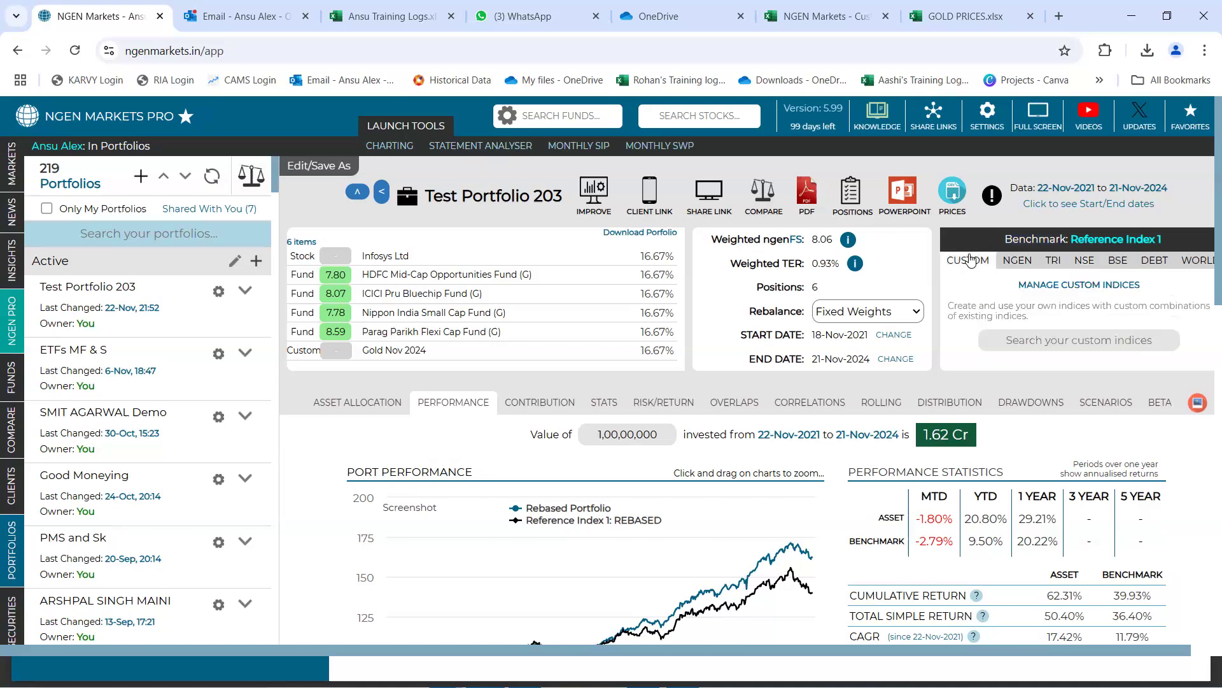
click(1059, 286)
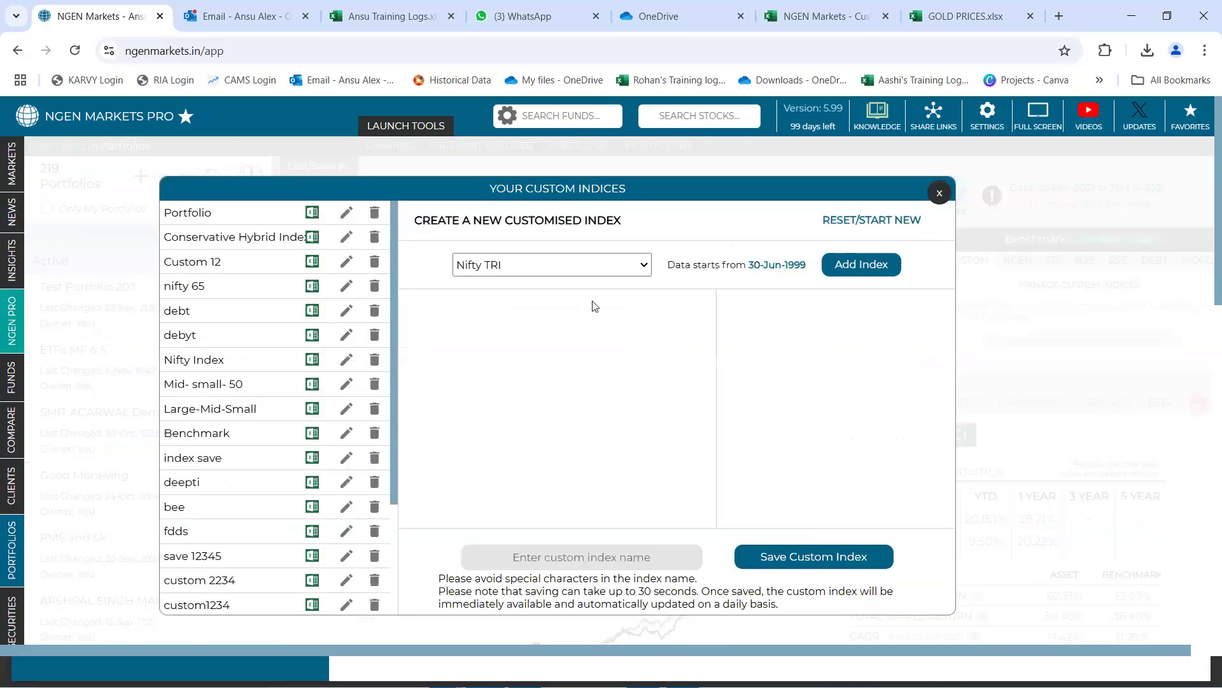
click(621, 267)
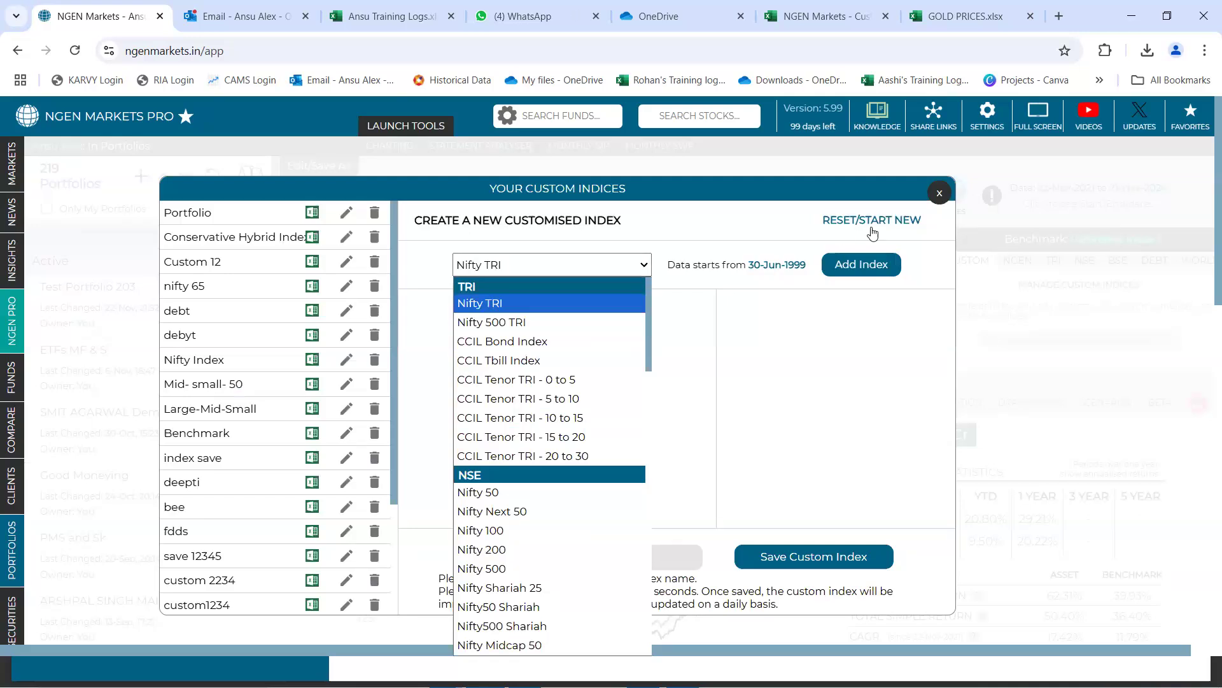
click(939, 192)
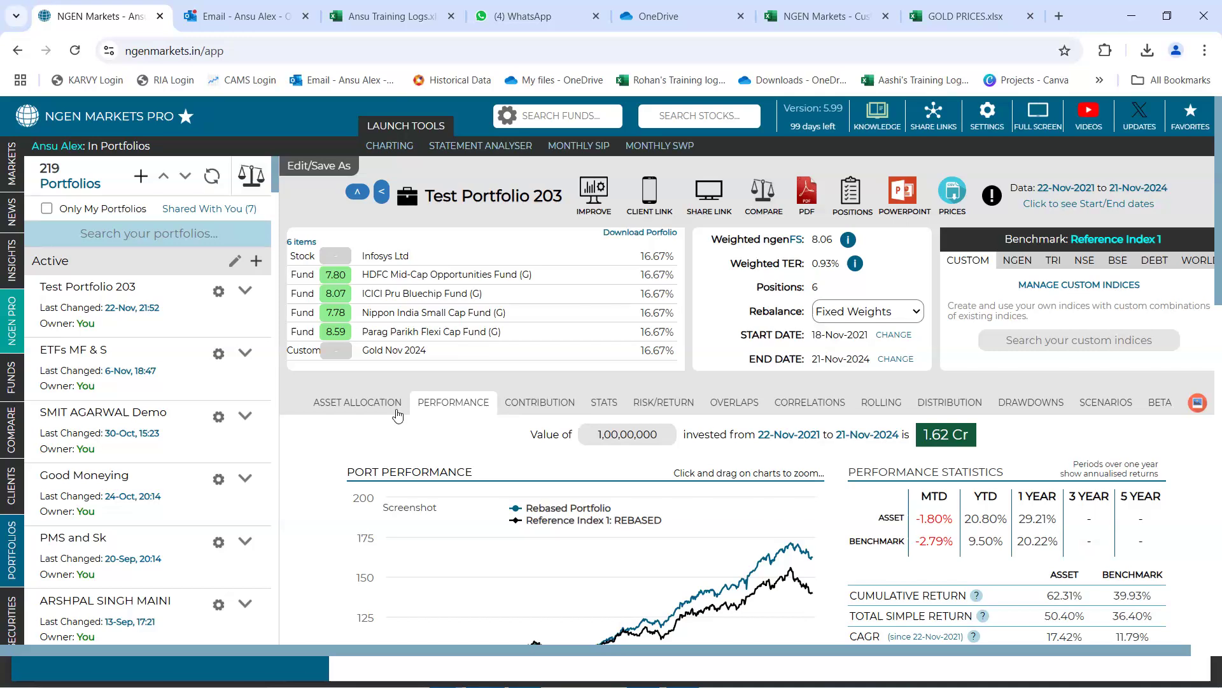
Examine the asset allocation's position concentration and its equity market cap exposures as % of total portfolio, slice by slice
click(377, 407)
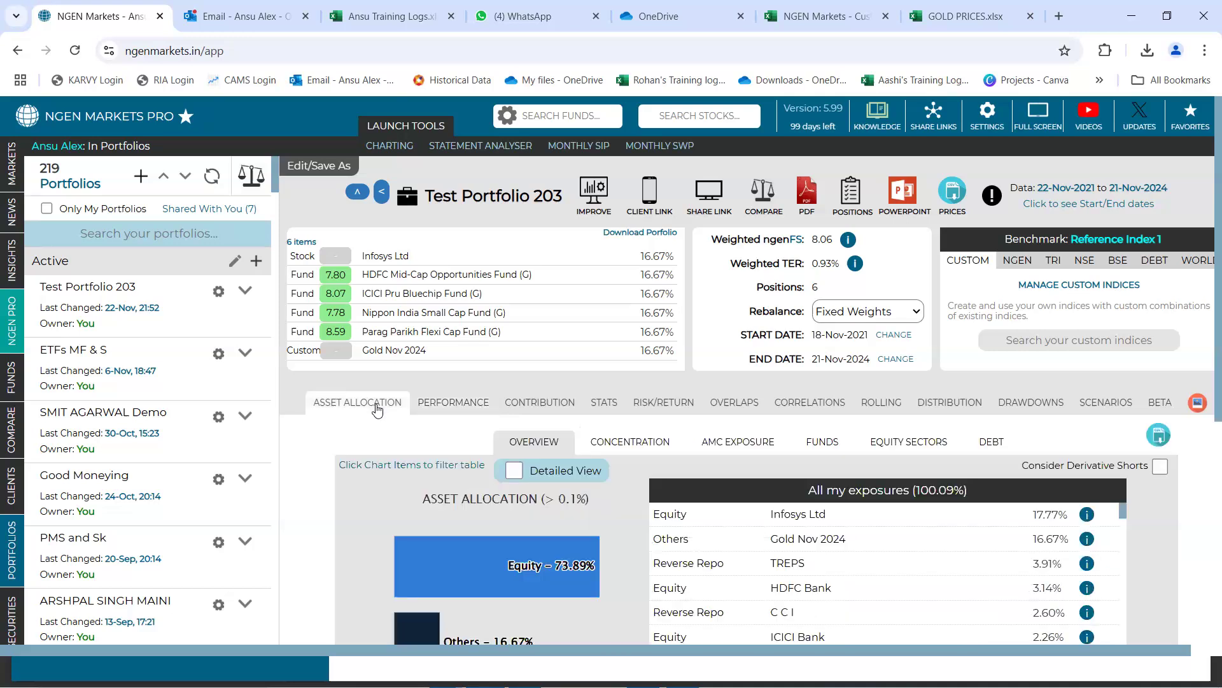
click(615, 442)
scroll(616, 439, down, 3)
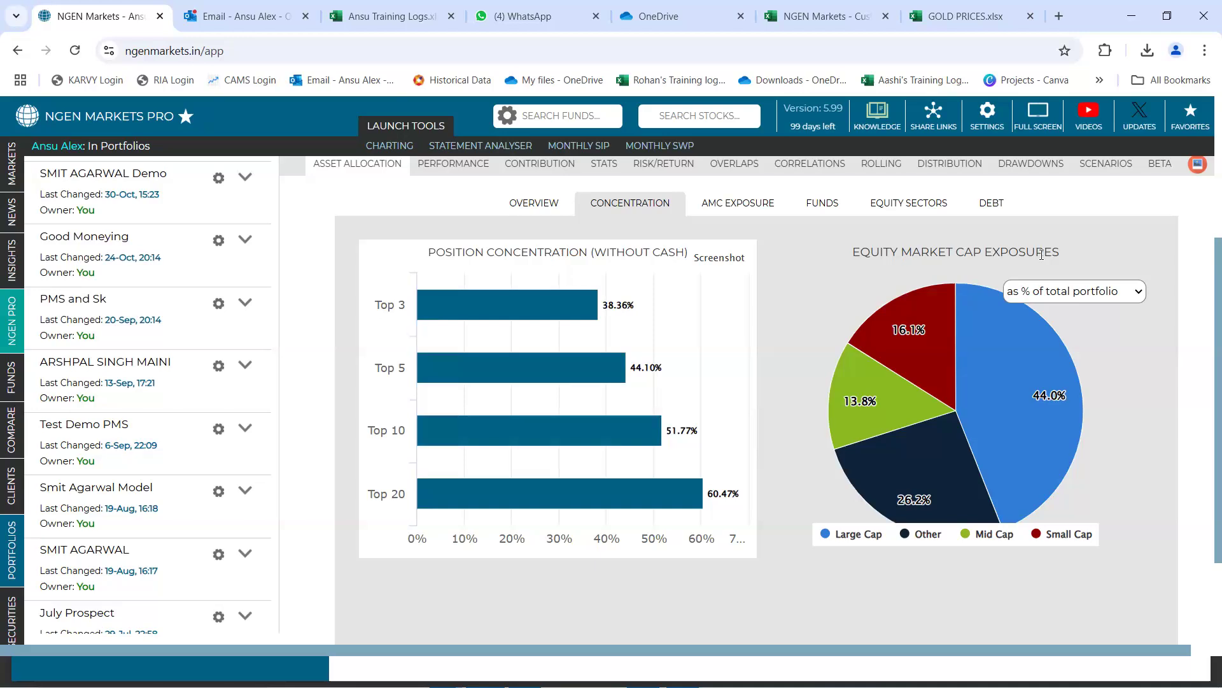
click(1139, 293)
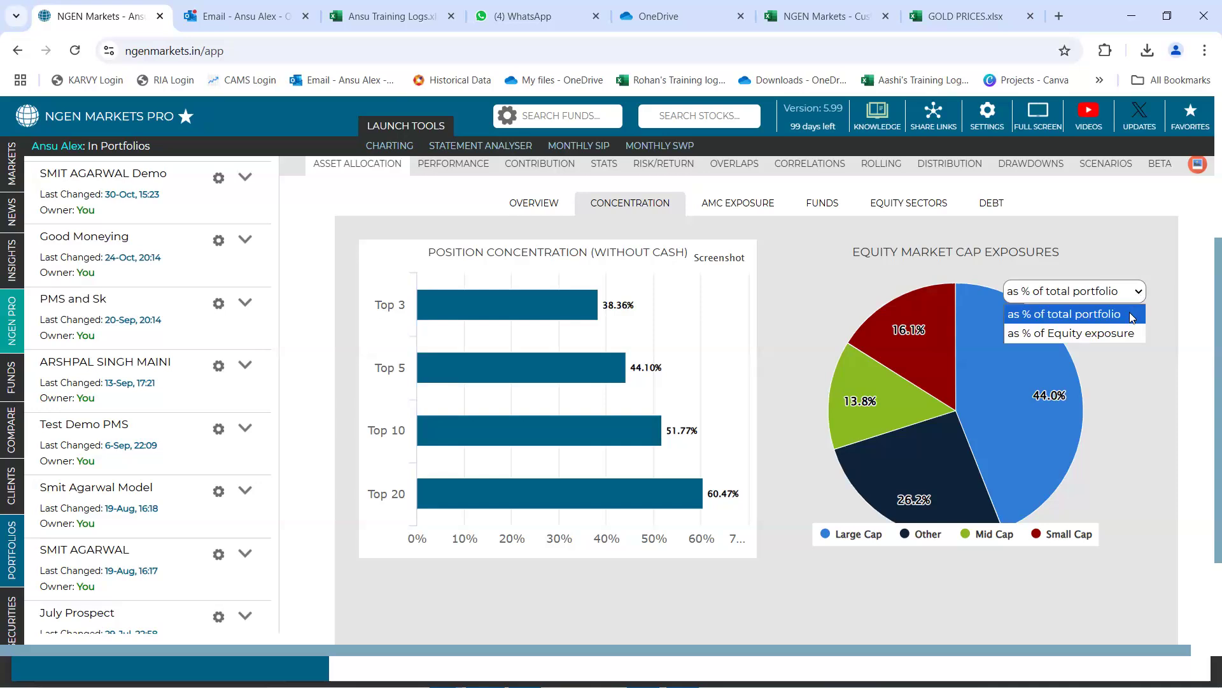
click(1133, 313)
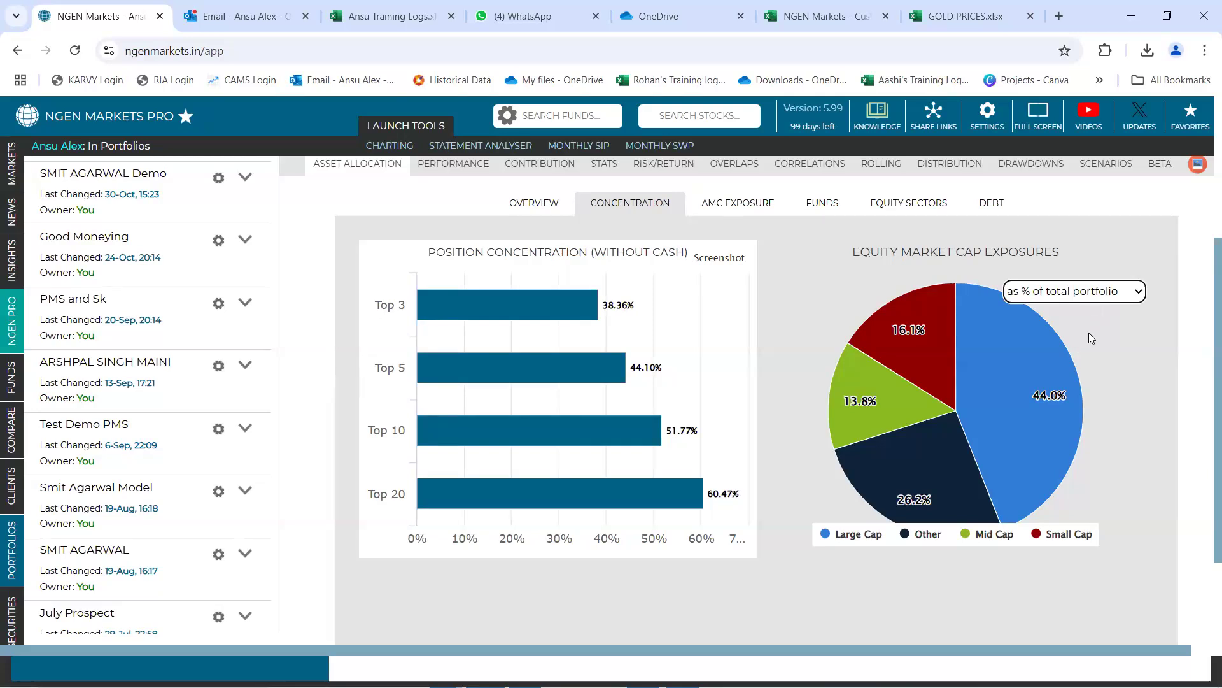
mouse_move(1049, 395)
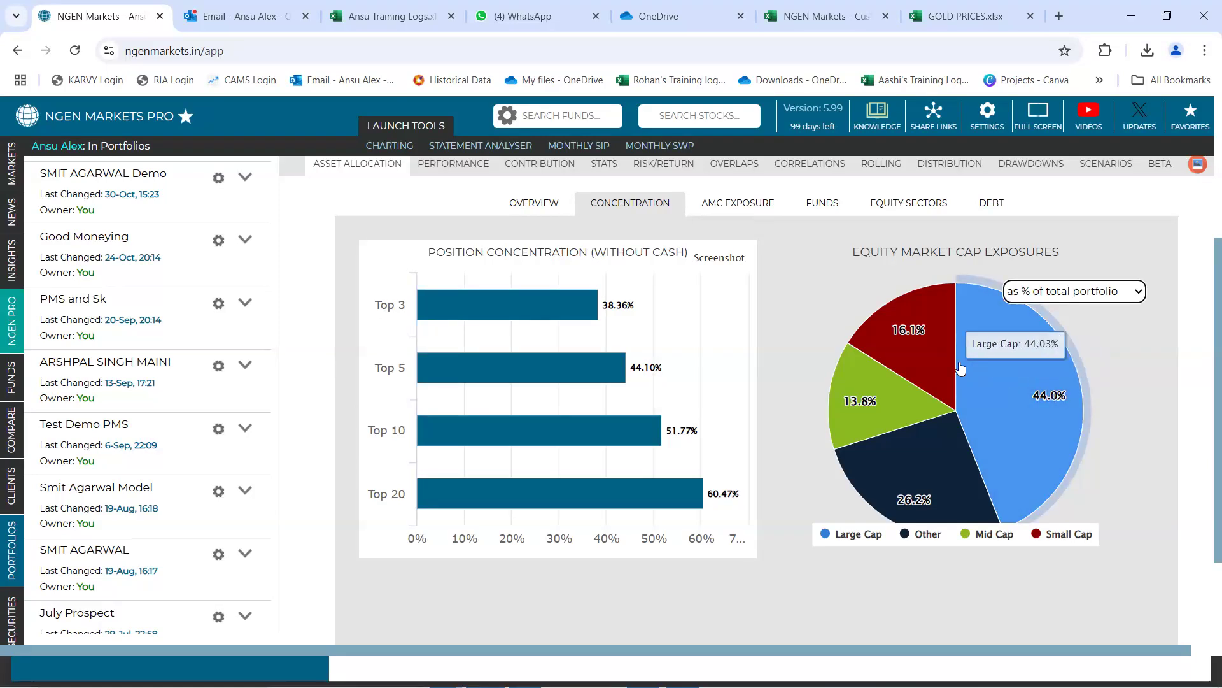
mouse_move(929, 348)
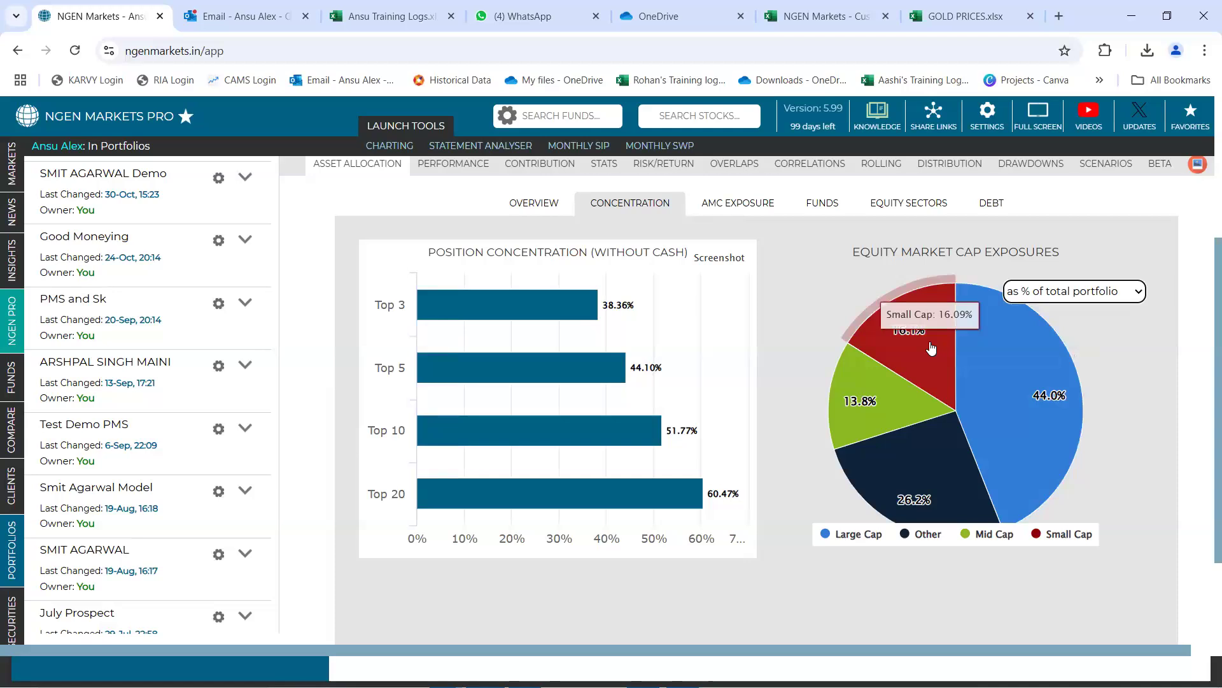
mouse_move(861, 402)
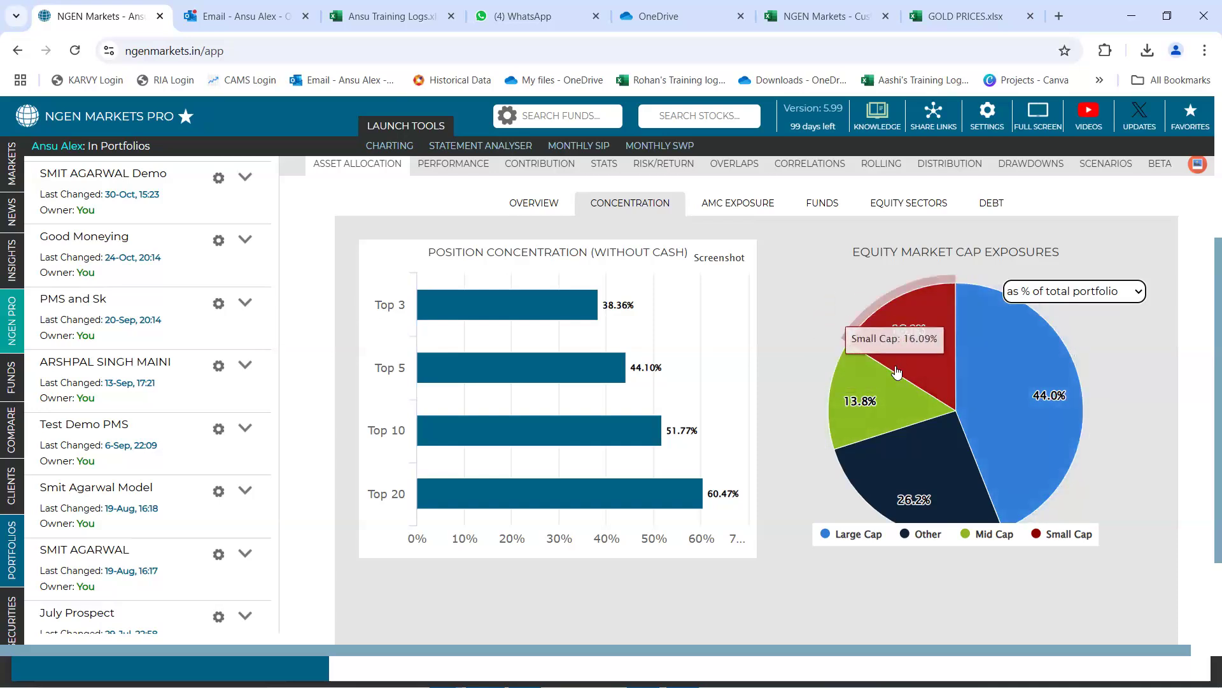
mouse_move(915, 464)
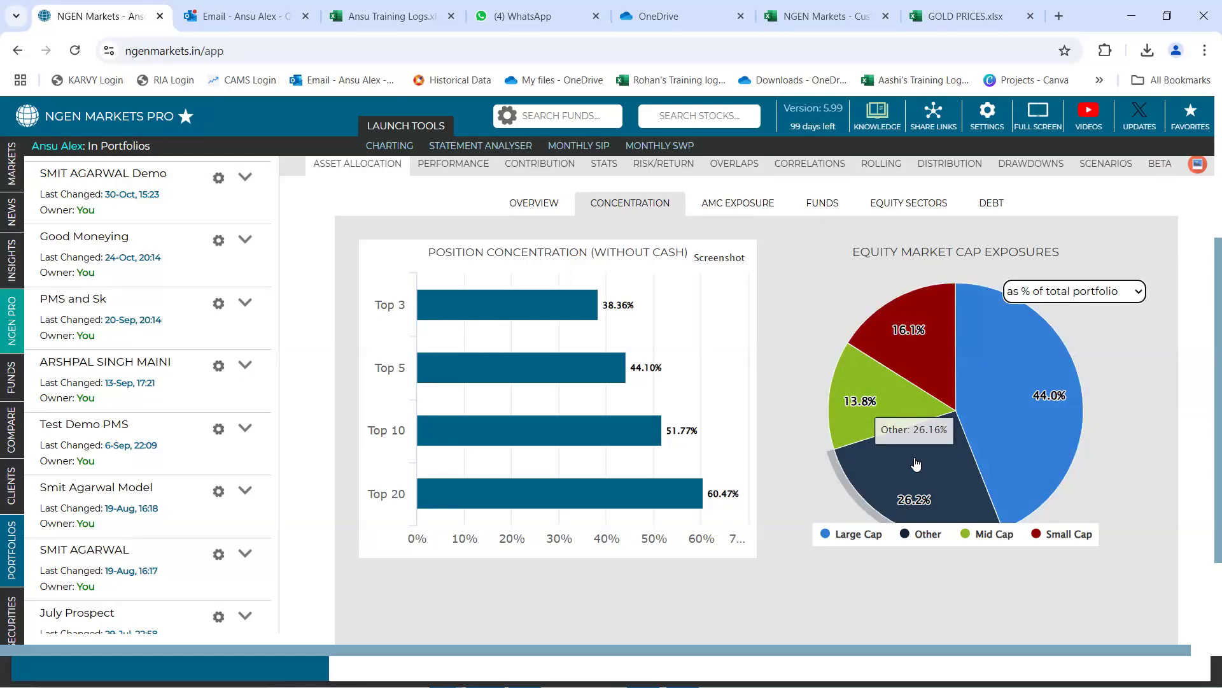
Show the equity market cap exposures as % of Equity exposure and inspect the large, mid and small cap slices
click(1137, 293)
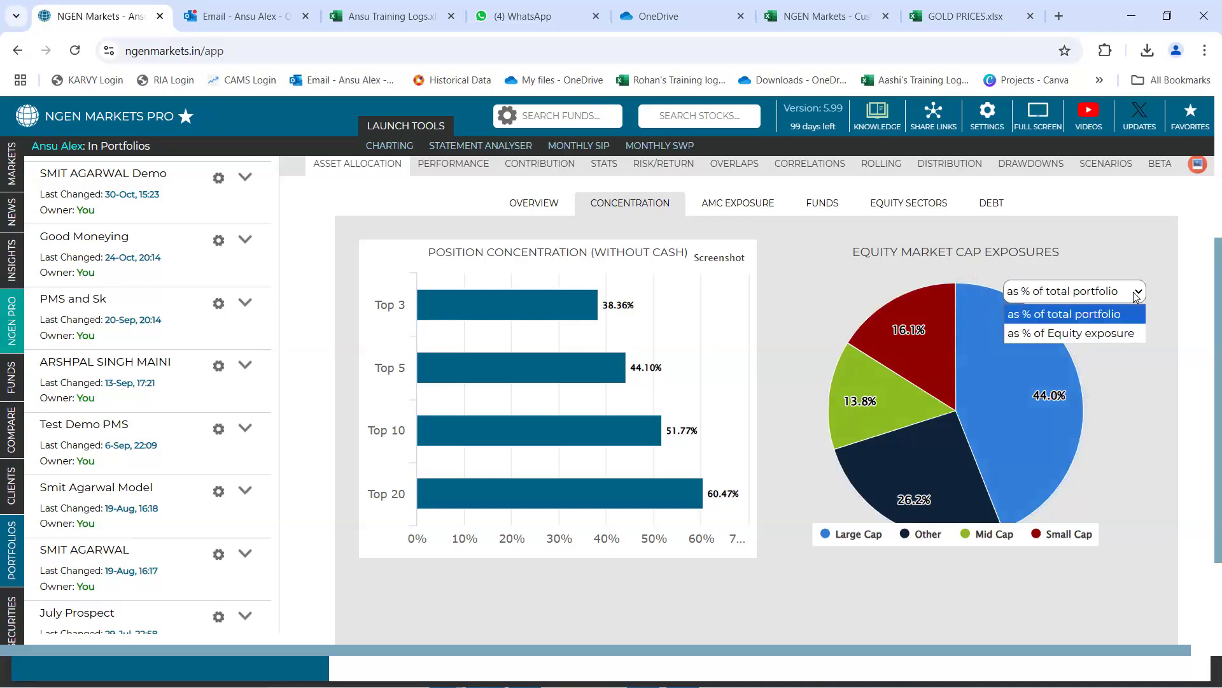
click(1111, 334)
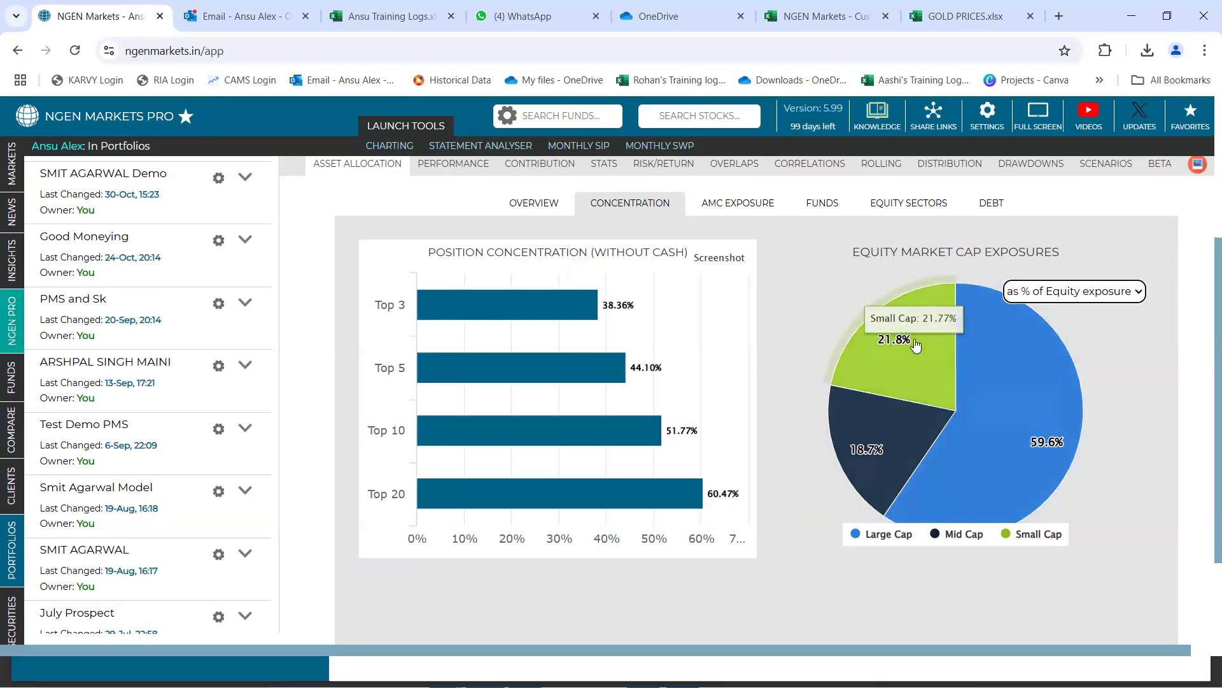
mouse_move(984, 350)
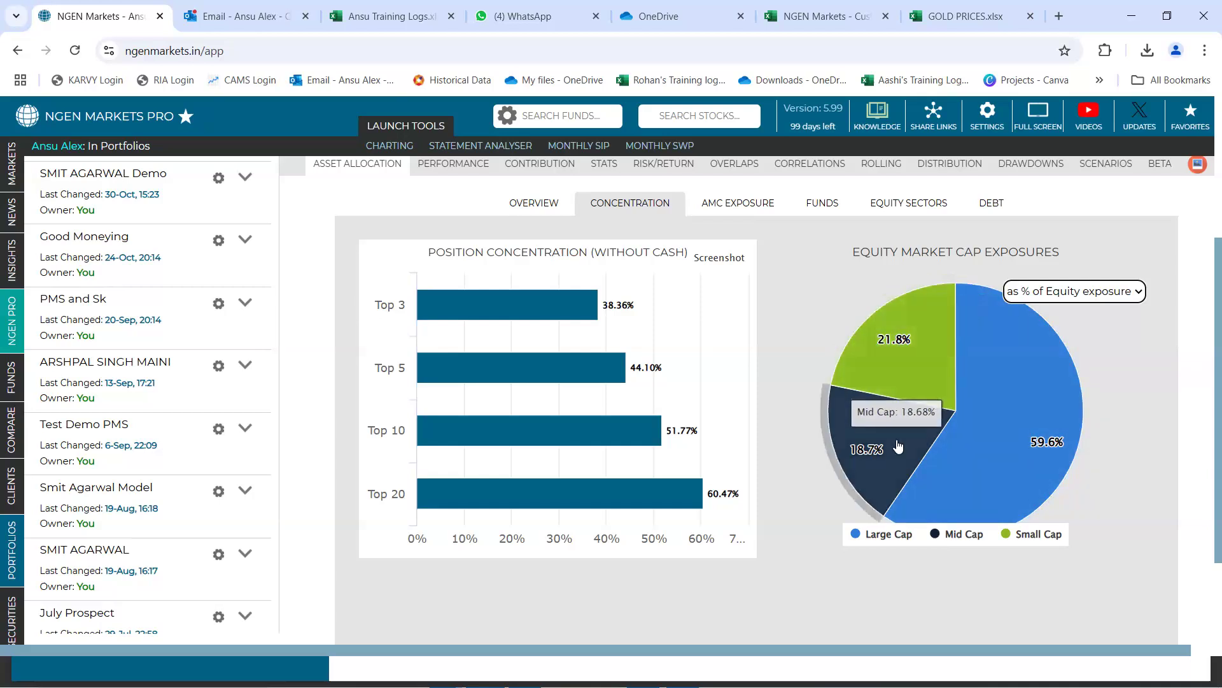
Start a new customised index in the custom indices manager and add Nifty 100 to it
scroll(898, 446, up, 4)
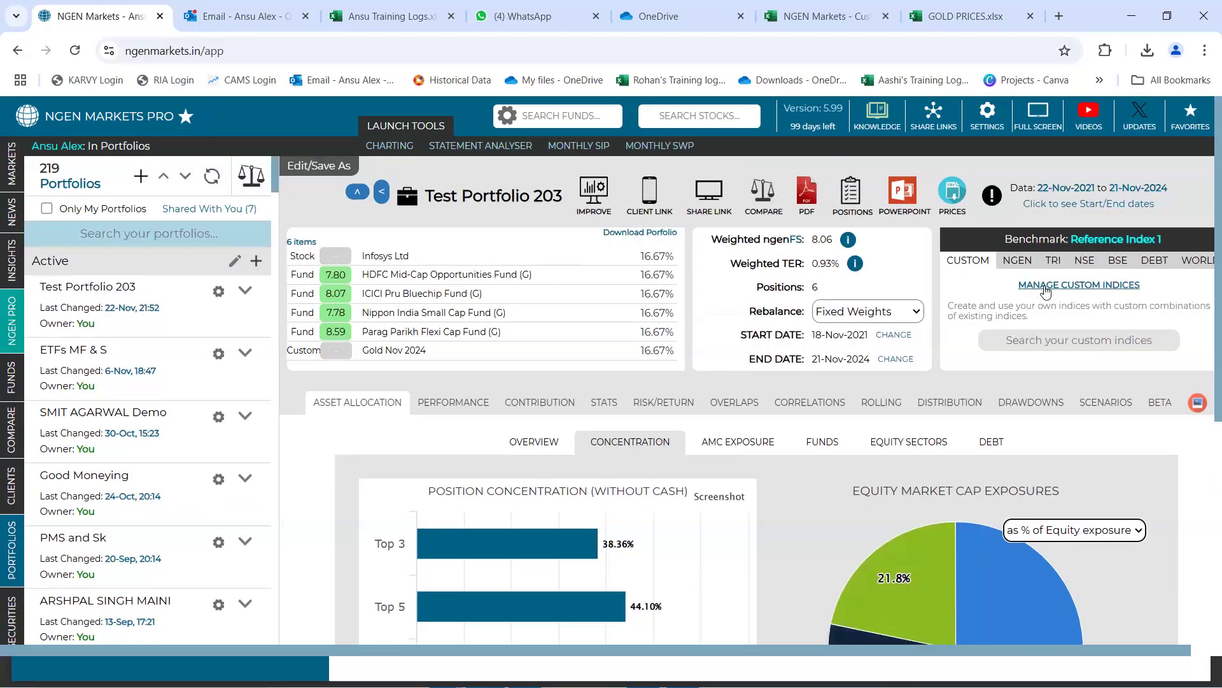
click(1046, 291)
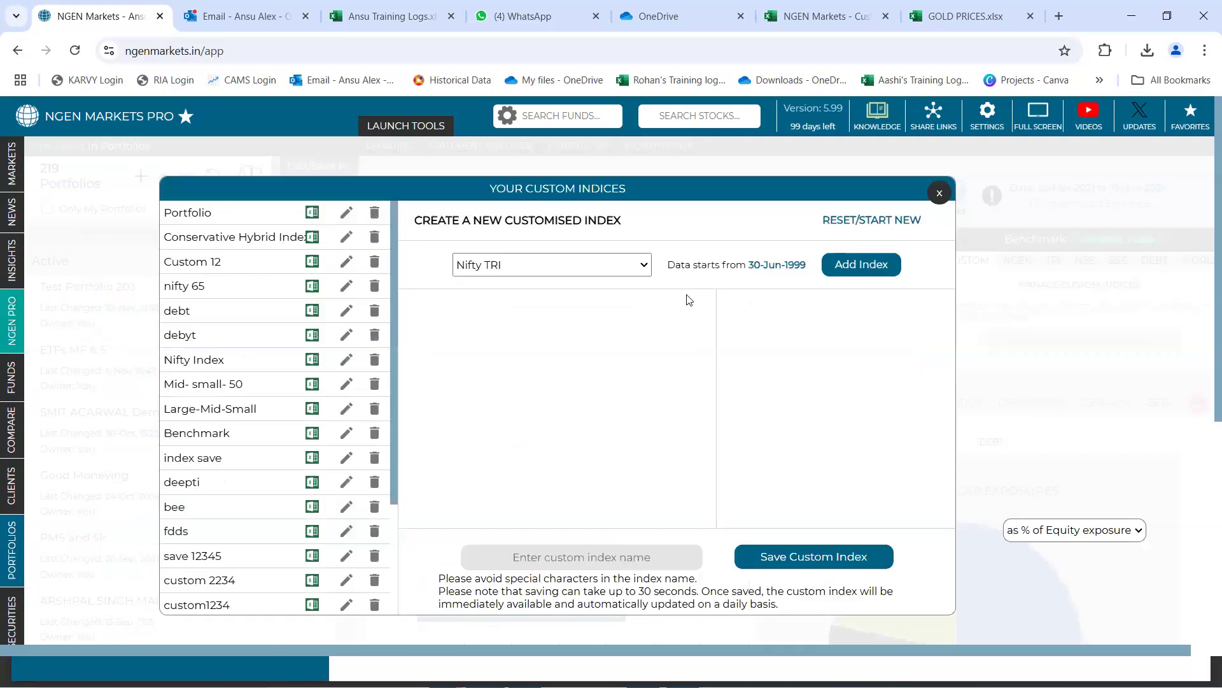
click(641, 267)
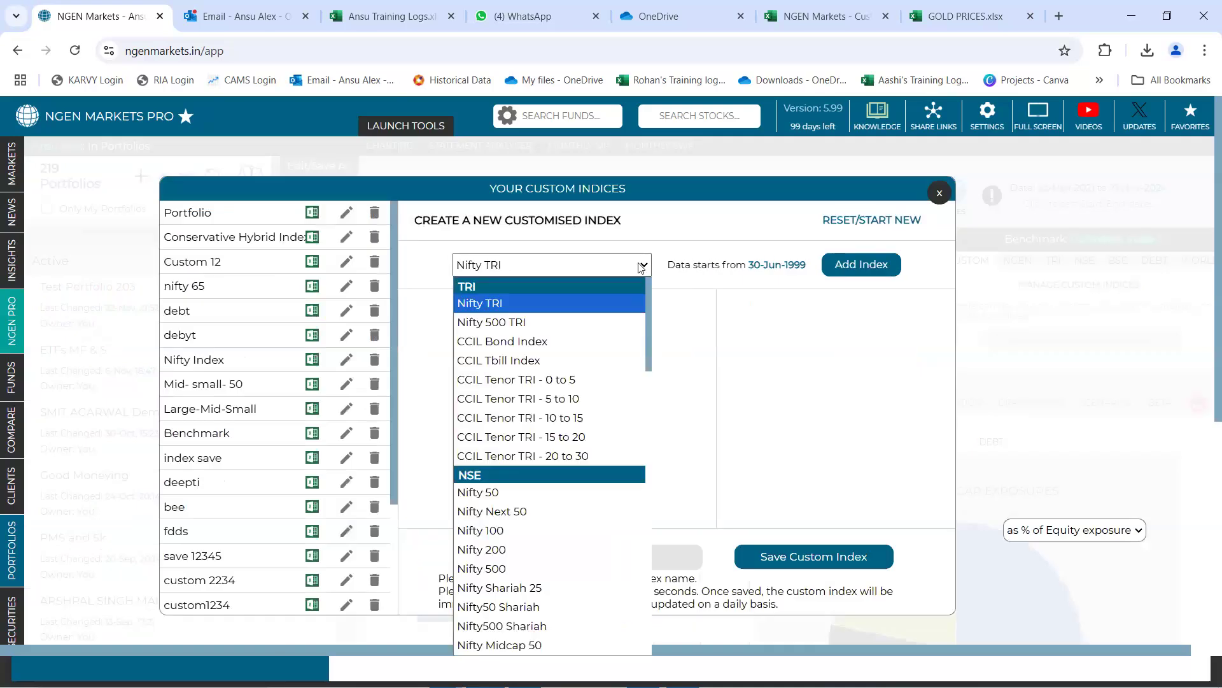
click(556, 530)
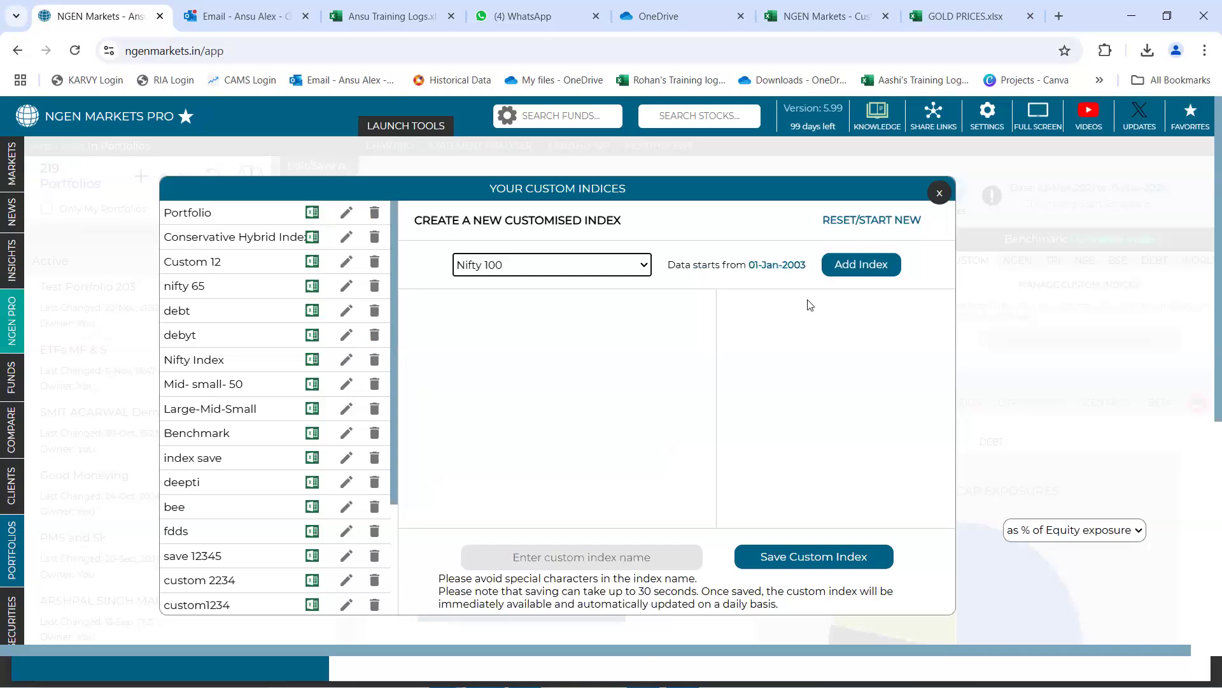
click(845, 266)
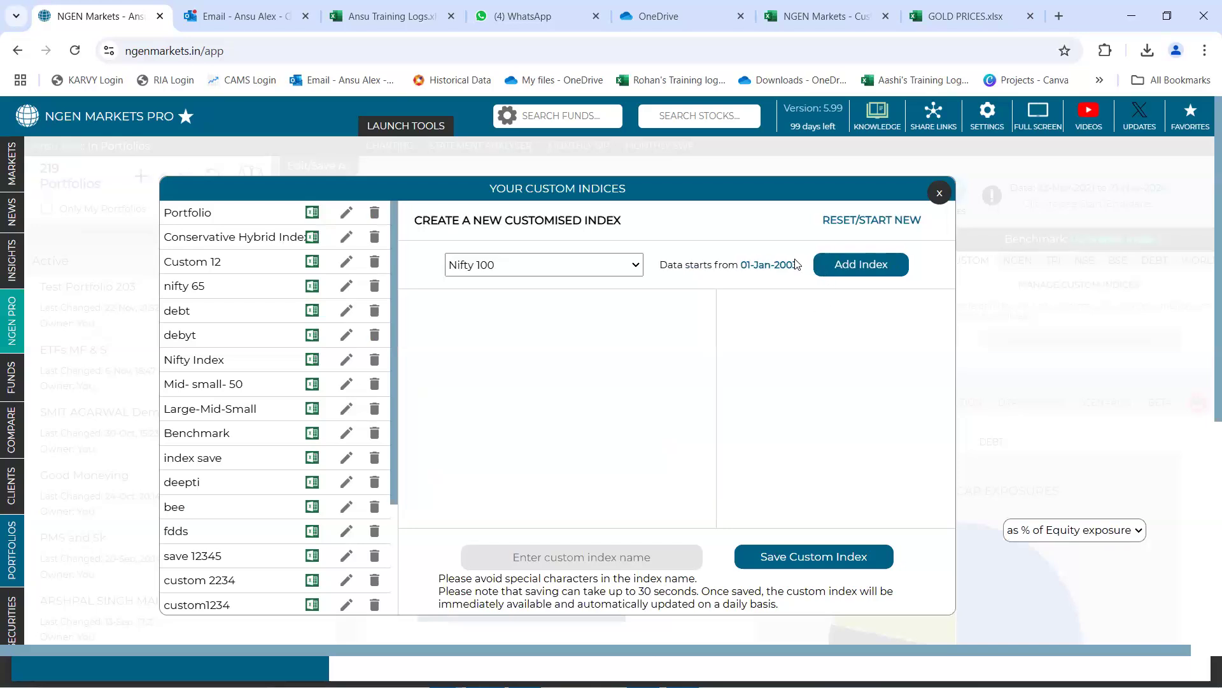
Add Nifty Midcap 150 and Nifty Smallcap 250 to the new custom index
click(625, 269)
scroll(592, 459, down, 5)
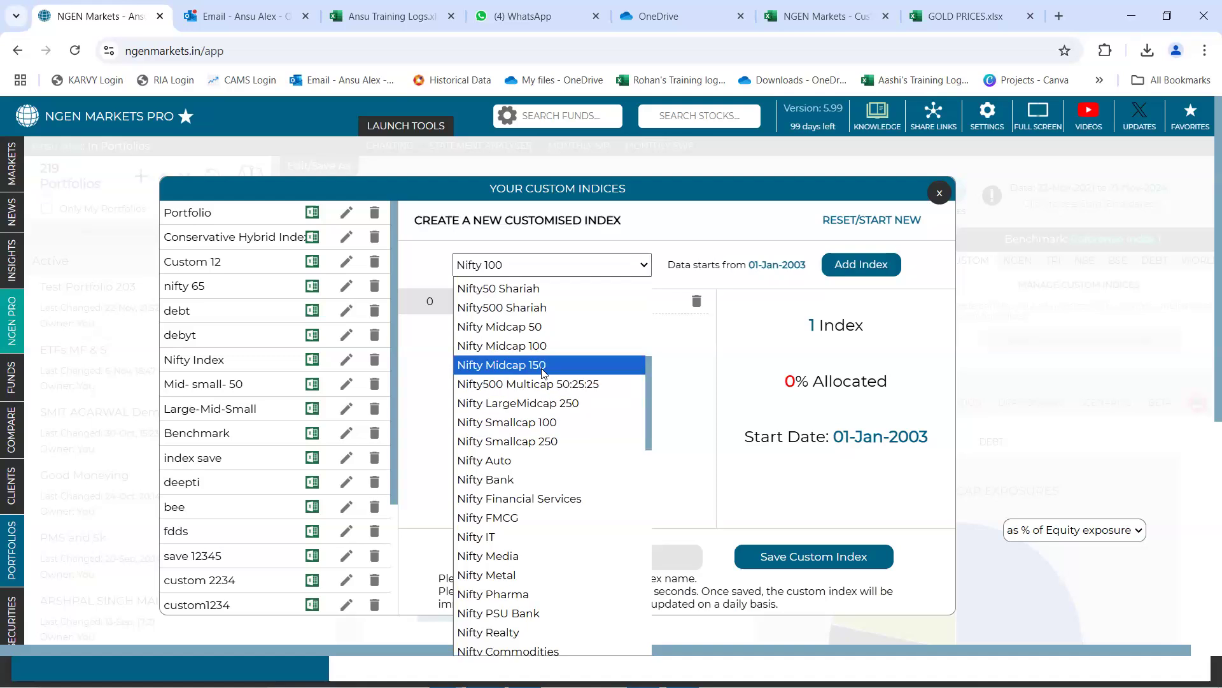
click(543, 366)
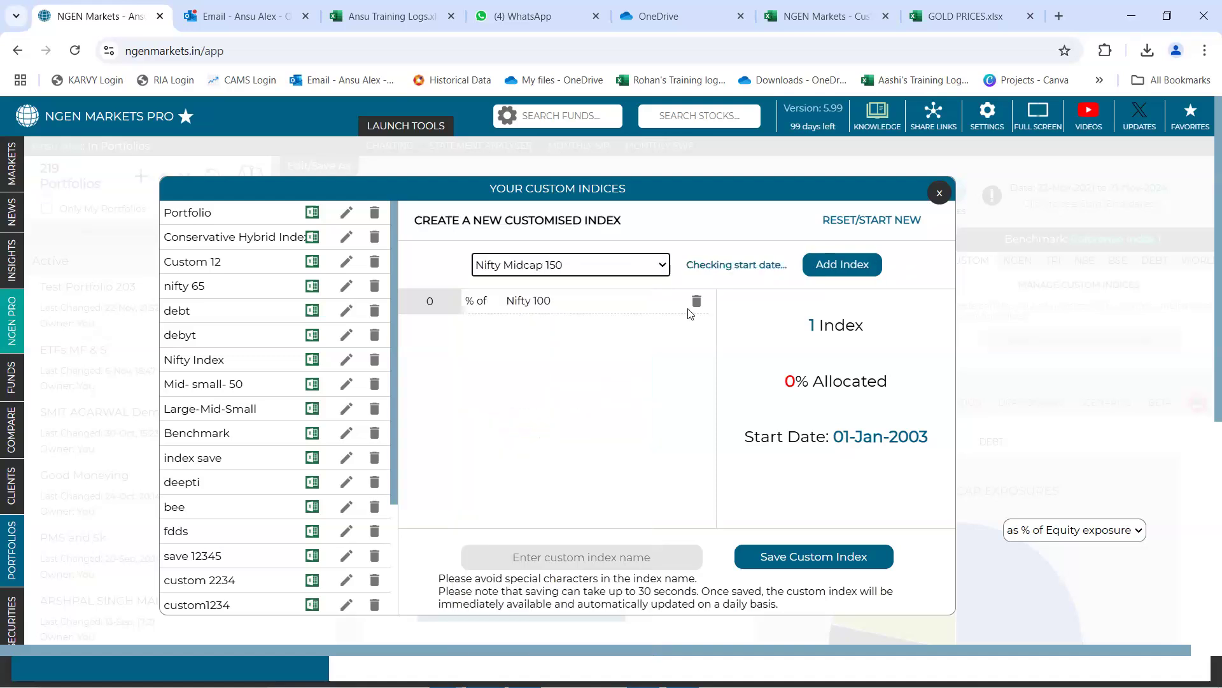
click(838, 271)
click(592, 264)
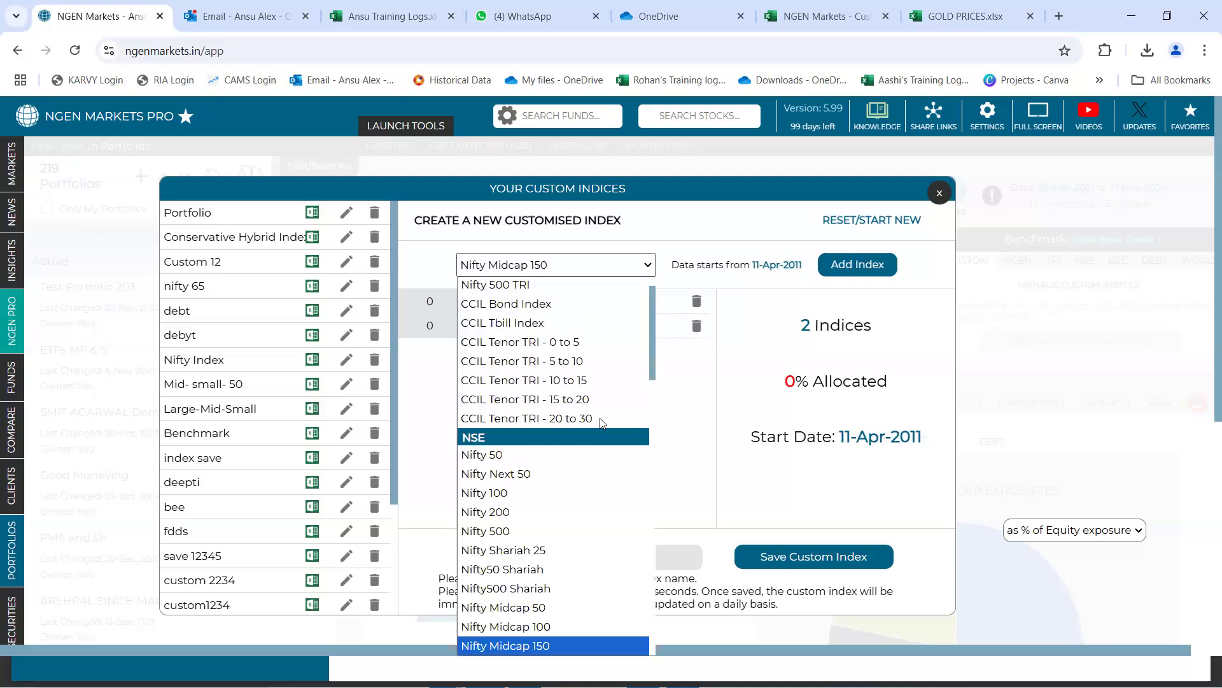
scroll(589, 489, down, 3)
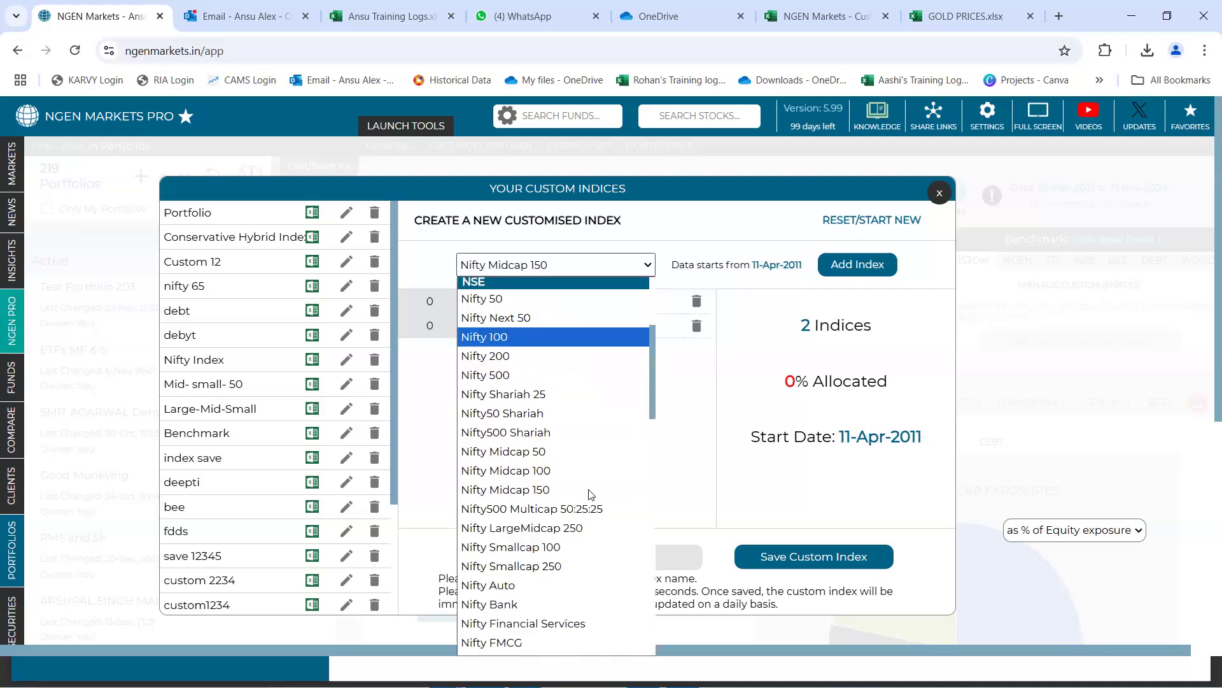
click(561, 564)
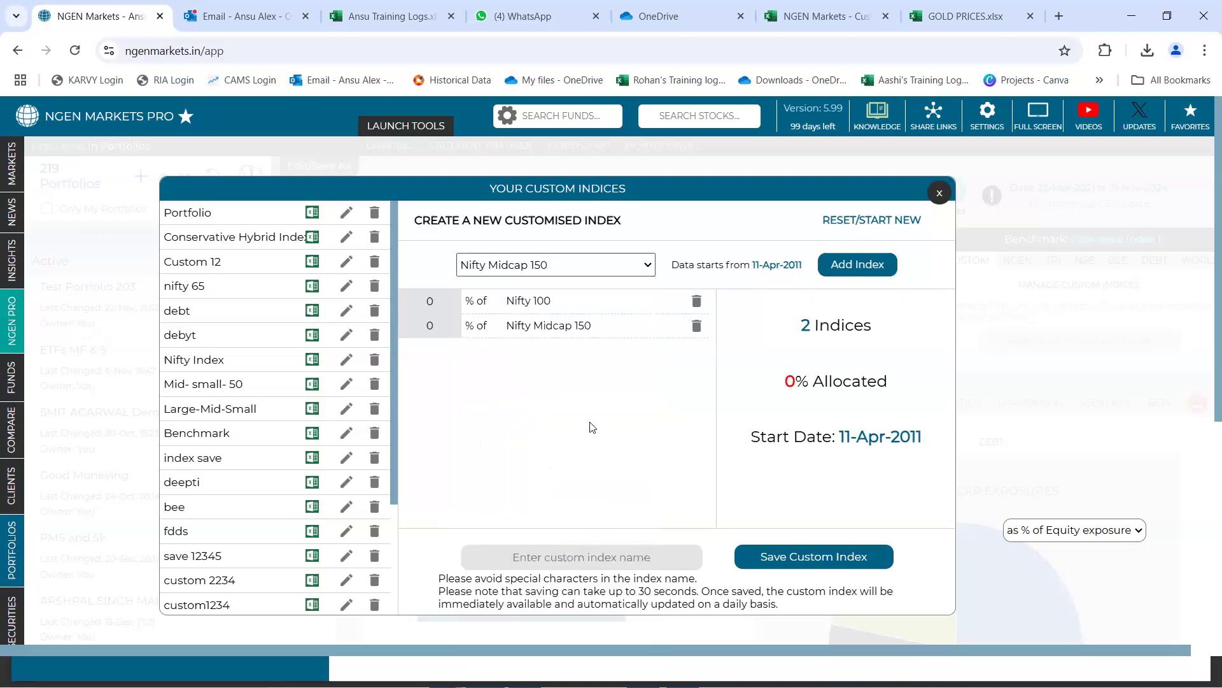
click(831, 271)
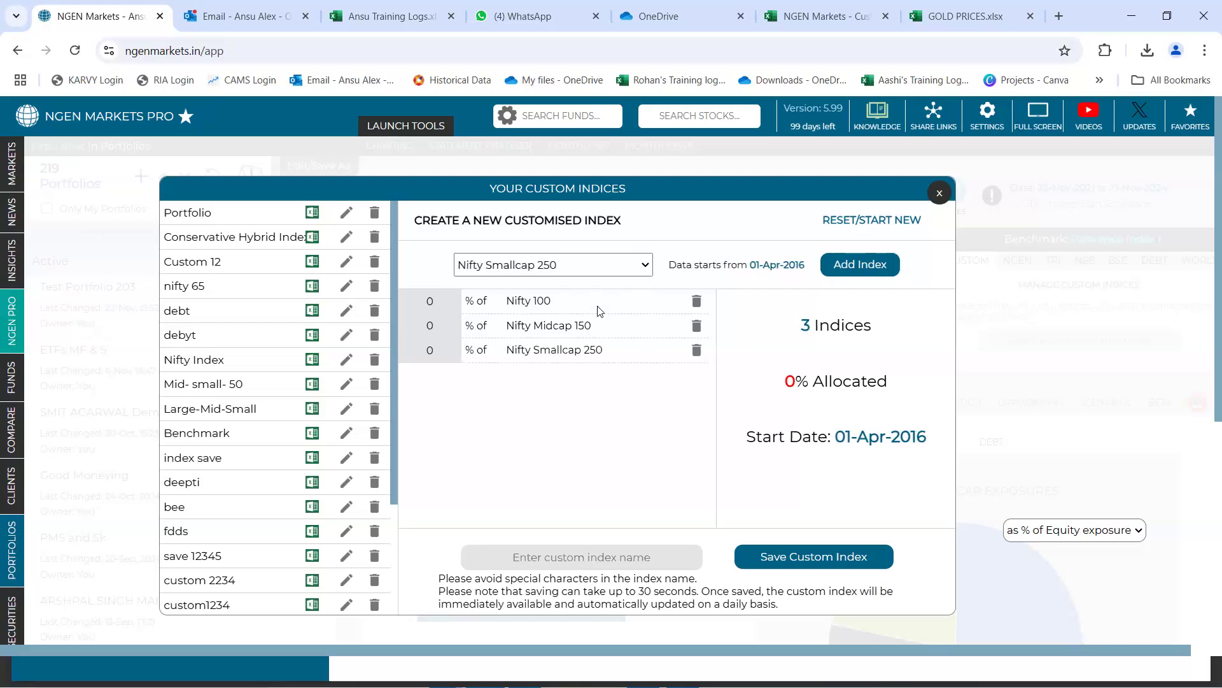
Allocate 60% to Nifty 100, 19% to Nifty Midcap 150 and 21% to Nifty Smallcap 250, and check the total allocation
click(449, 298)
text(60)
click(438, 330)
key(BackSpace)
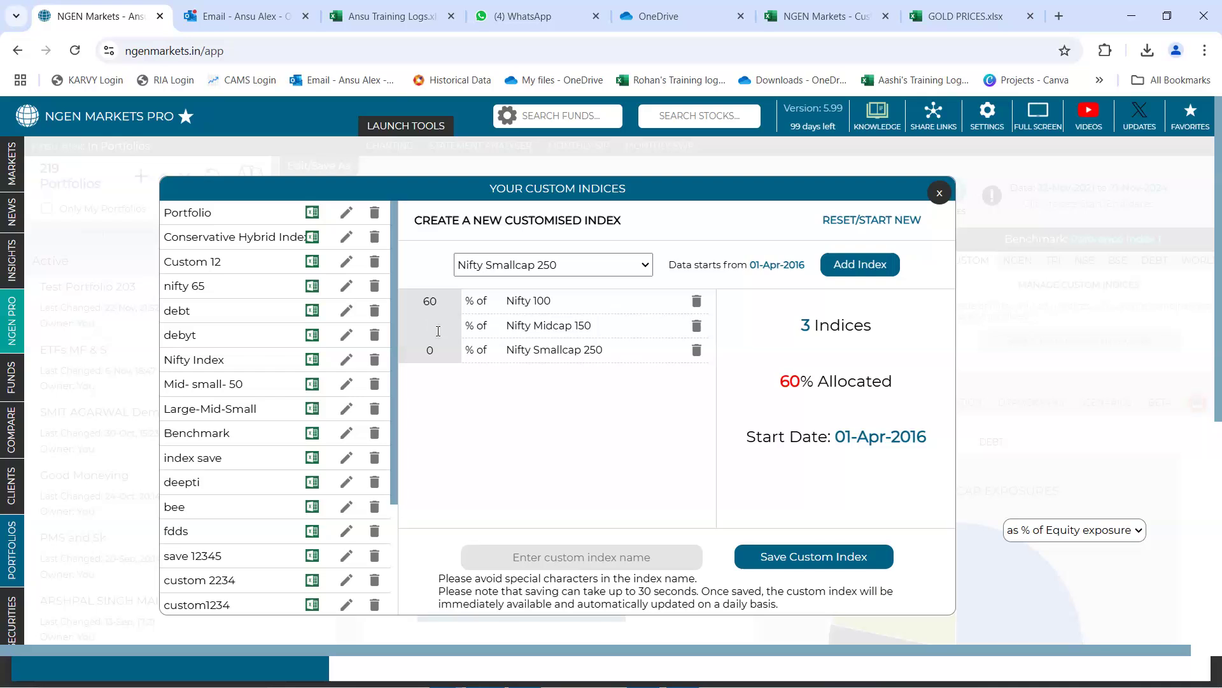
text(19)
click(436, 352)
key(BackSpace)
text(21)
click(516, 446)
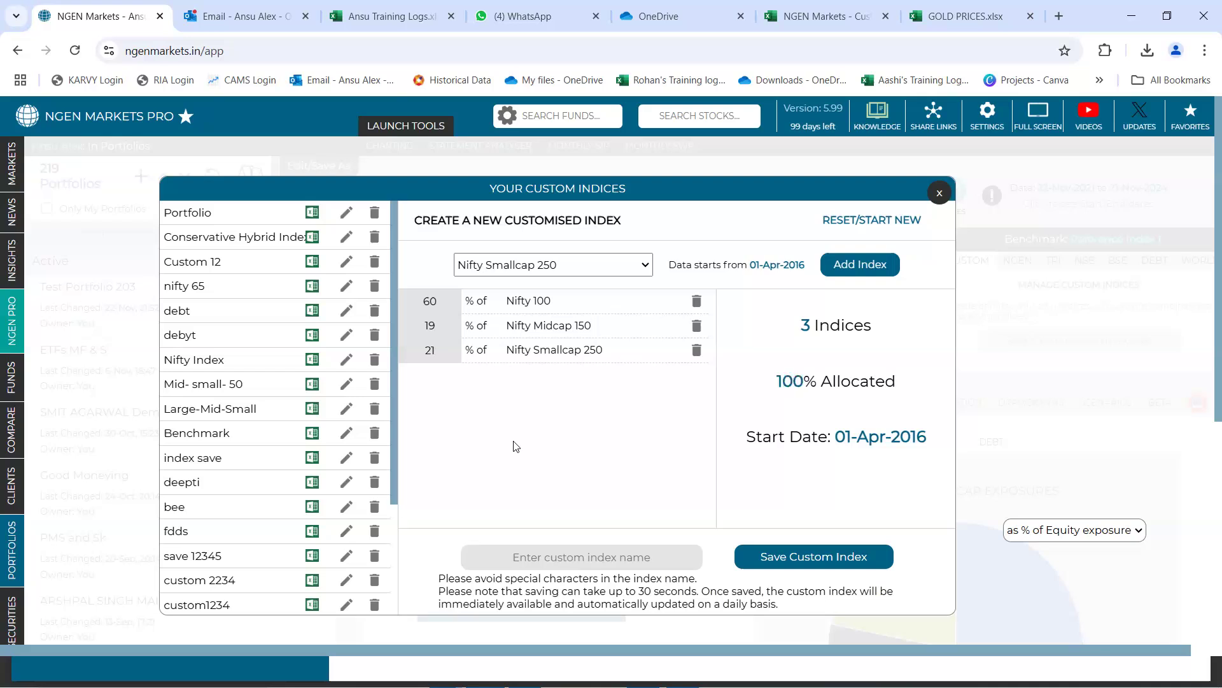
double_click(785, 380)
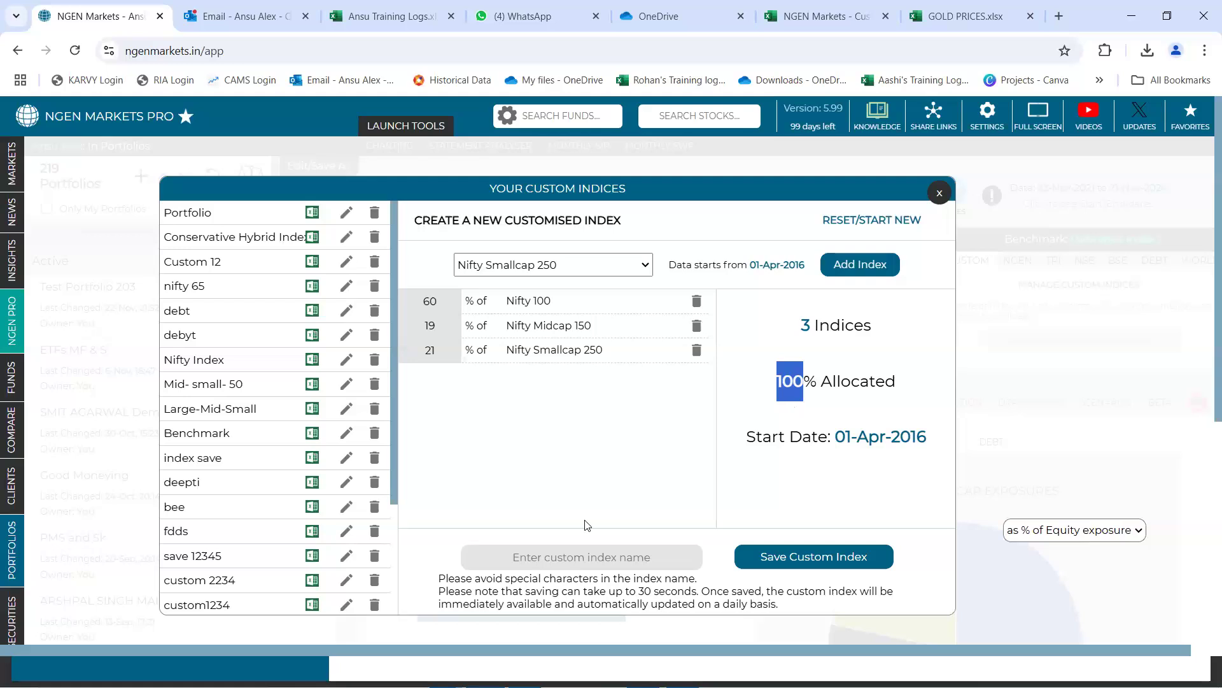
Name the index Custom Portfolio Index, save it and close the custom indices manager
click(581, 557)
text(Custom Portfolio Index)
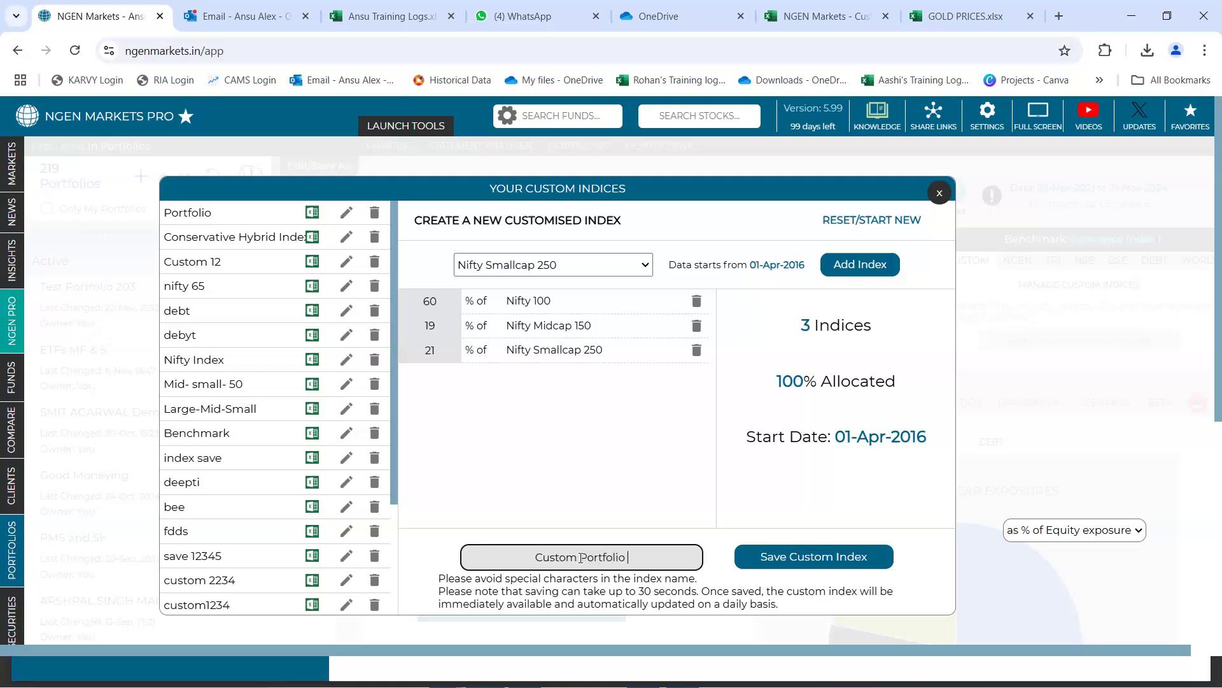
click(839, 559)
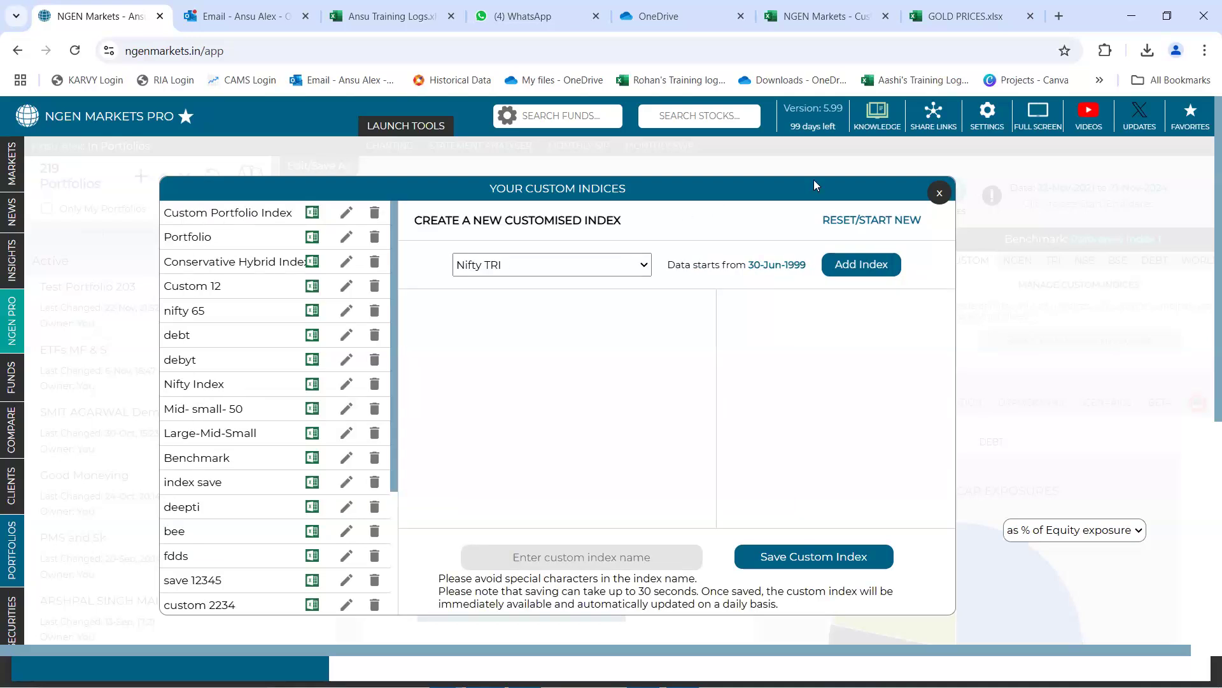
click(931, 194)
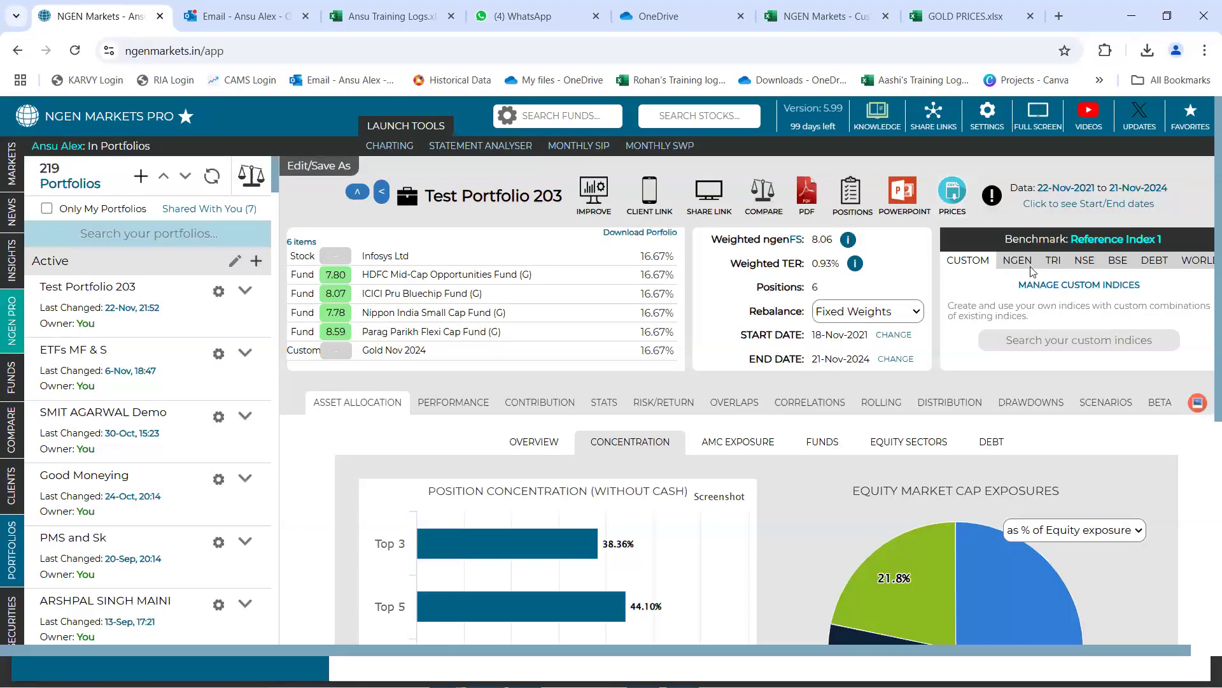
Set Custom Portfolio Index as the benchmark of Test Portfolio 203 and review the portfolio's performance against it
click(1051, 344)
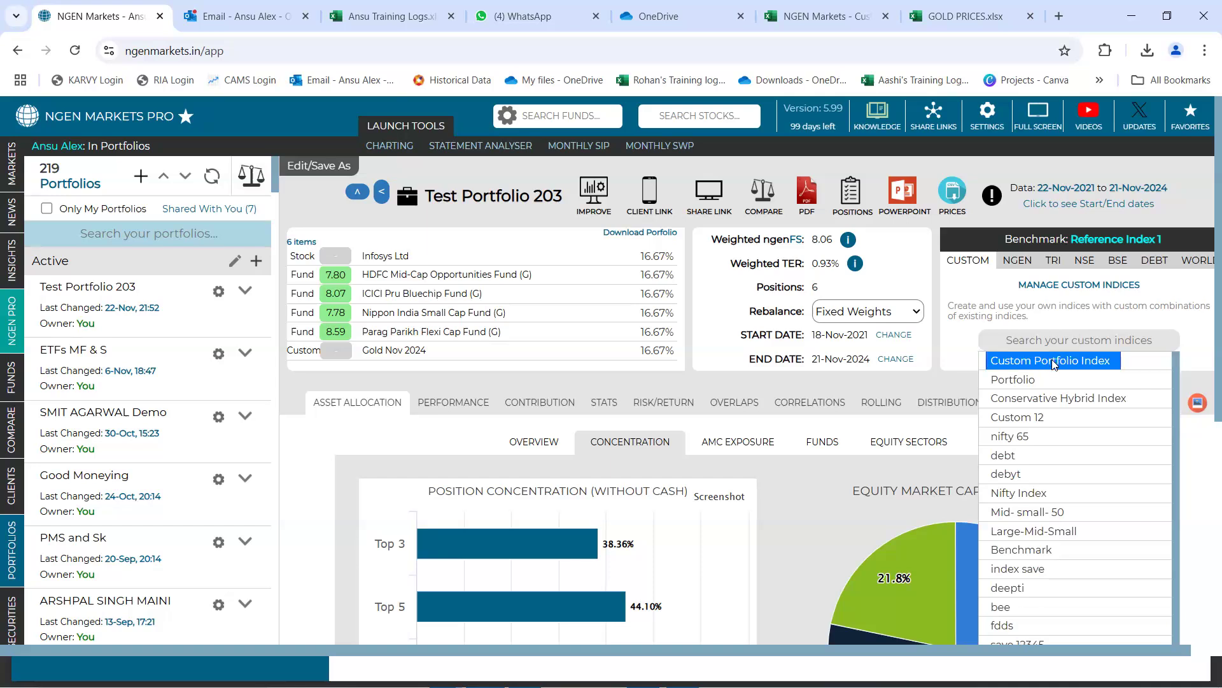
click(1053, 362)
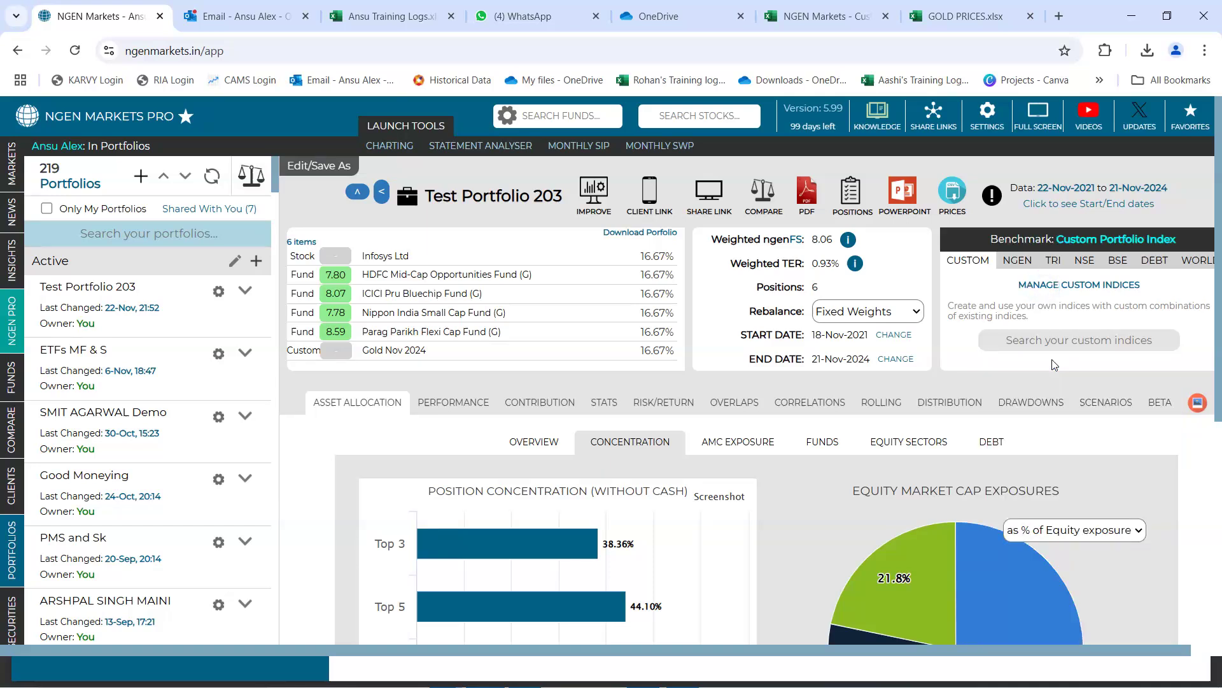
click(444, 408)
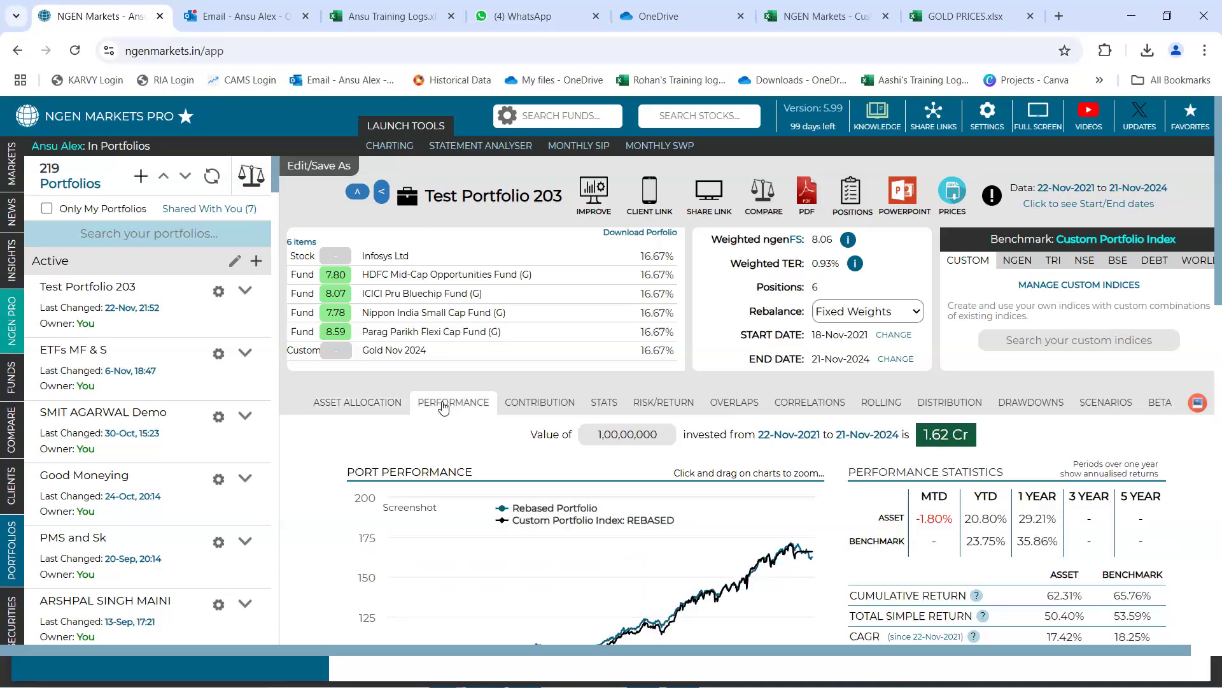
scroll(443, 408, down, 3)
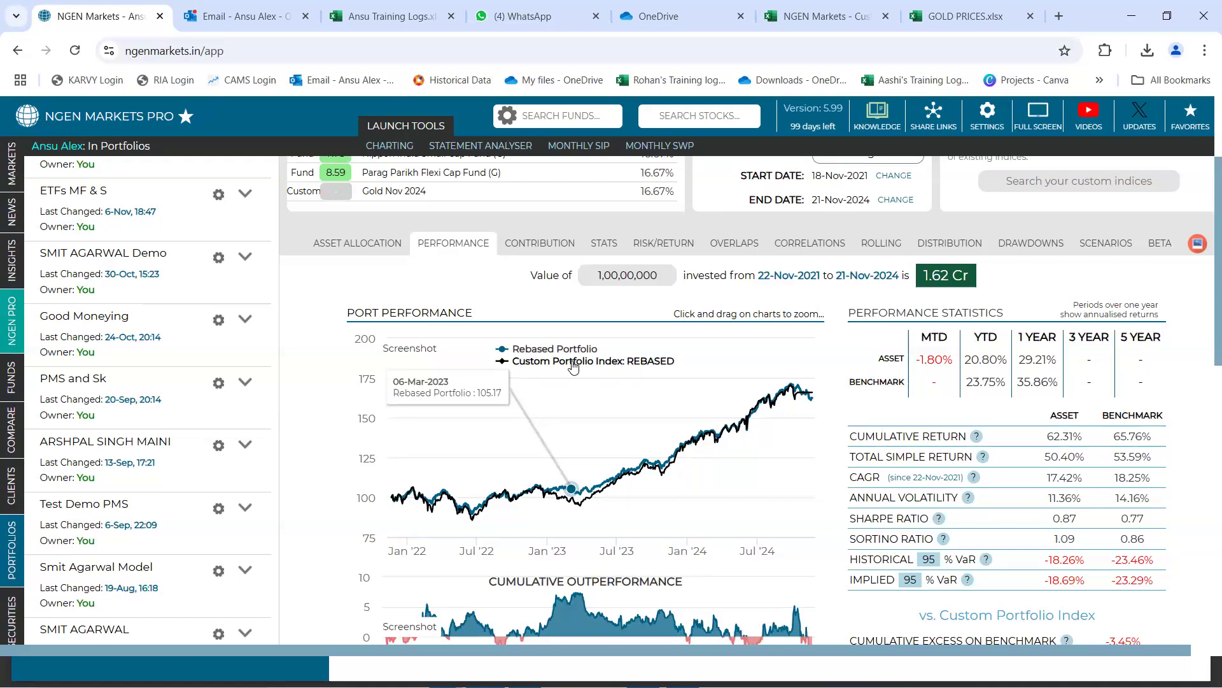
scroll(573, 366, up, 3)
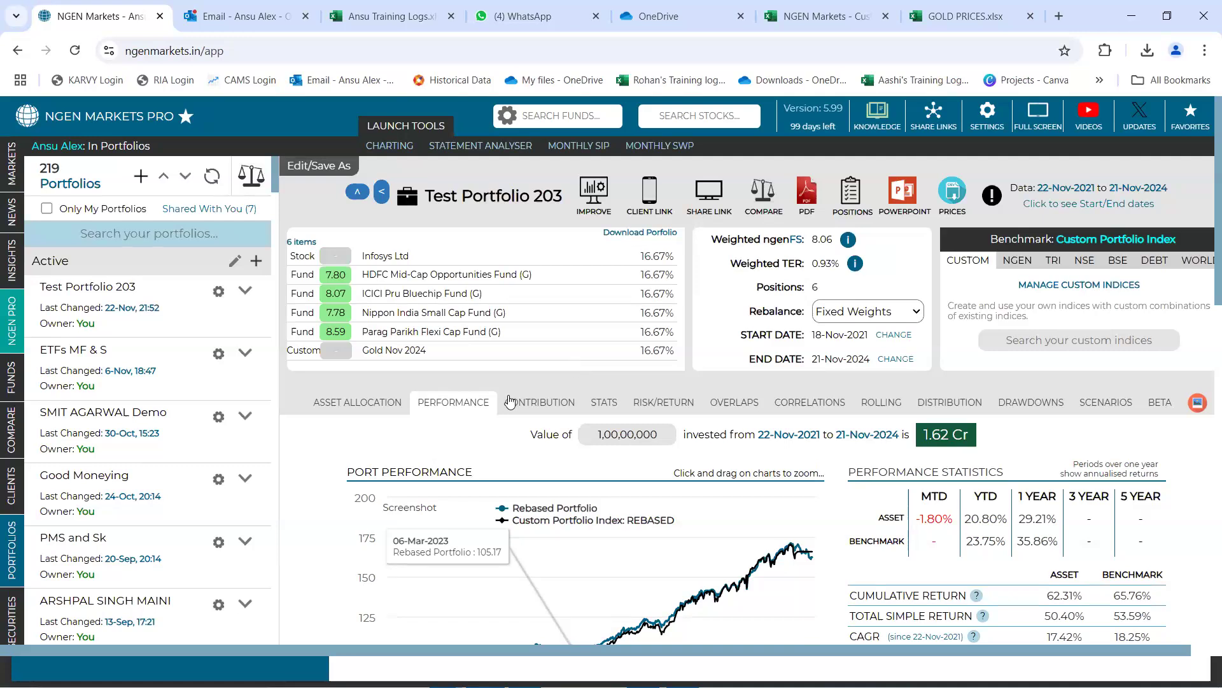
Open the portfolio's risk/return analysis, inspect the high-return fund points and turn on the chart labels
click(656, 409)
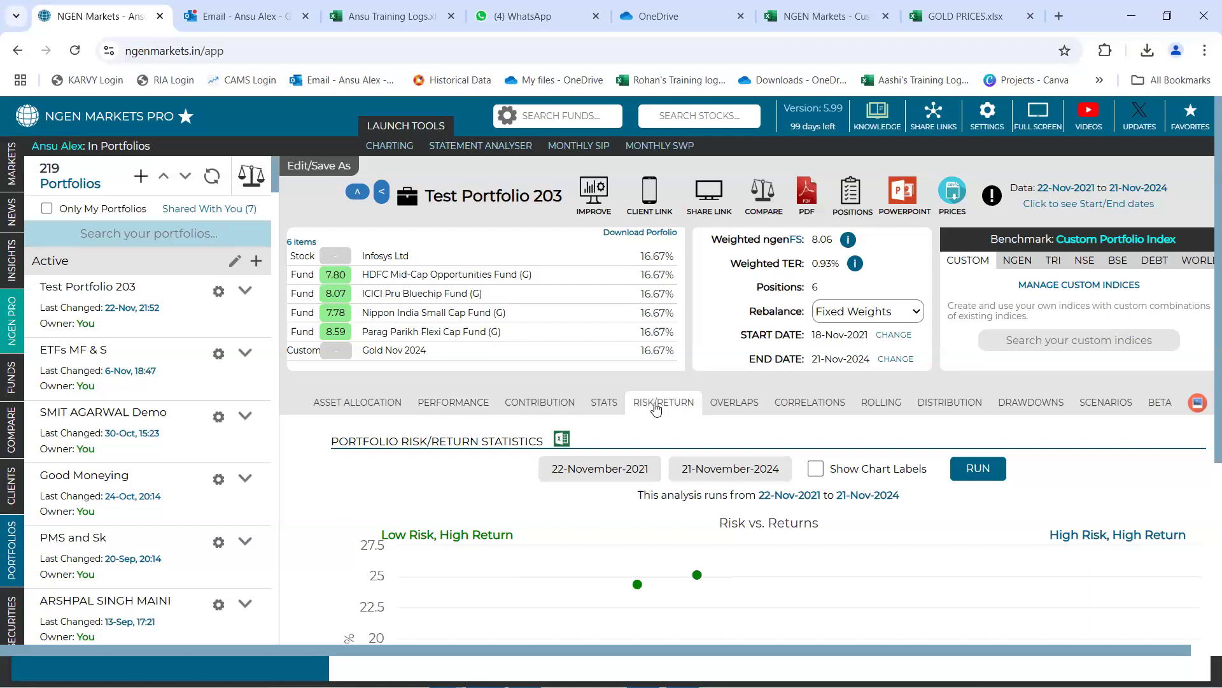
scroll(657, 409, down, 5)
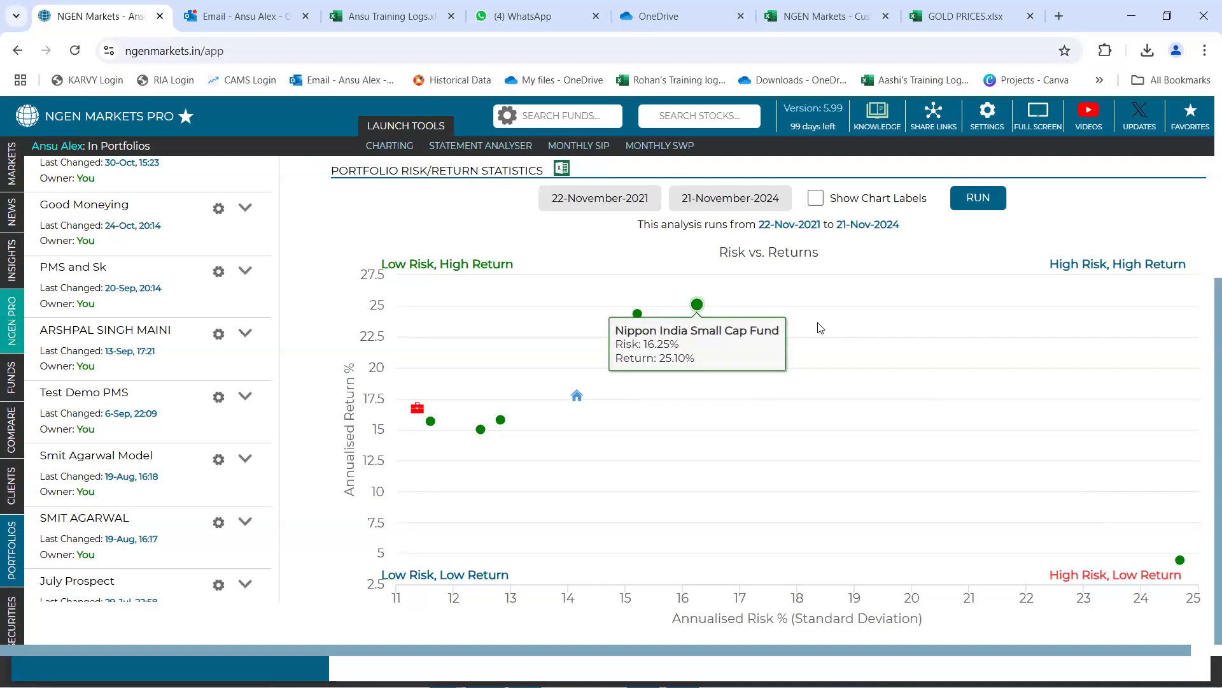
mouse_move(644, 317)
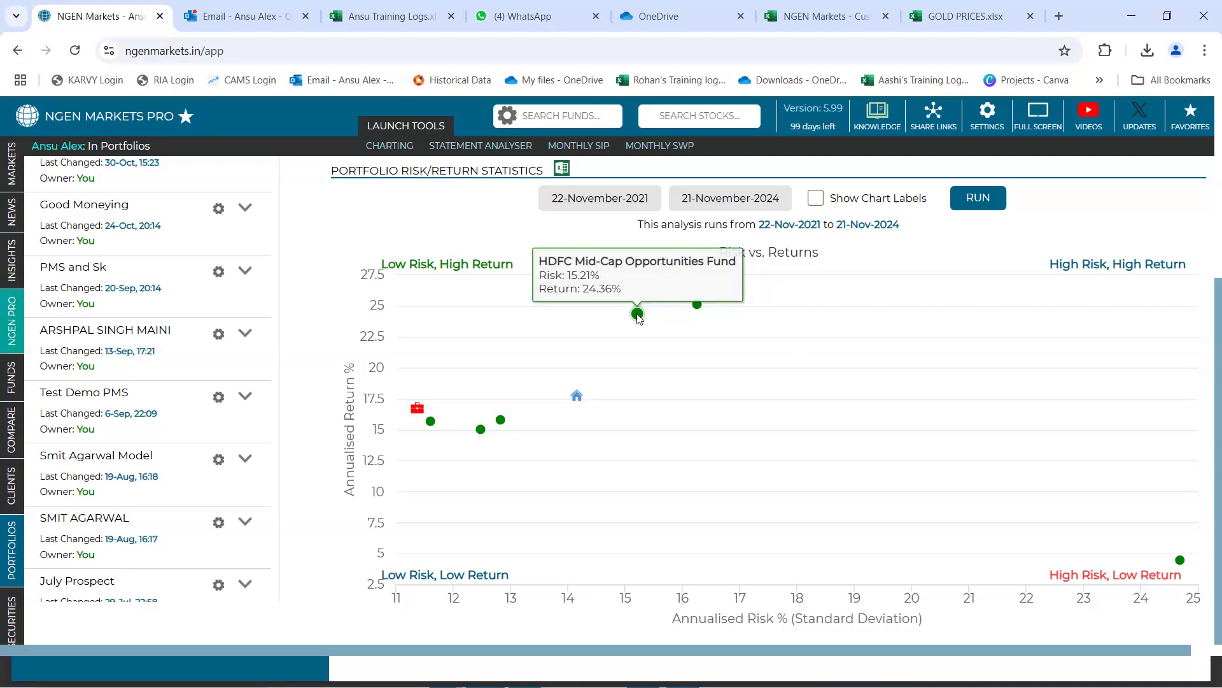
click(815, 199)
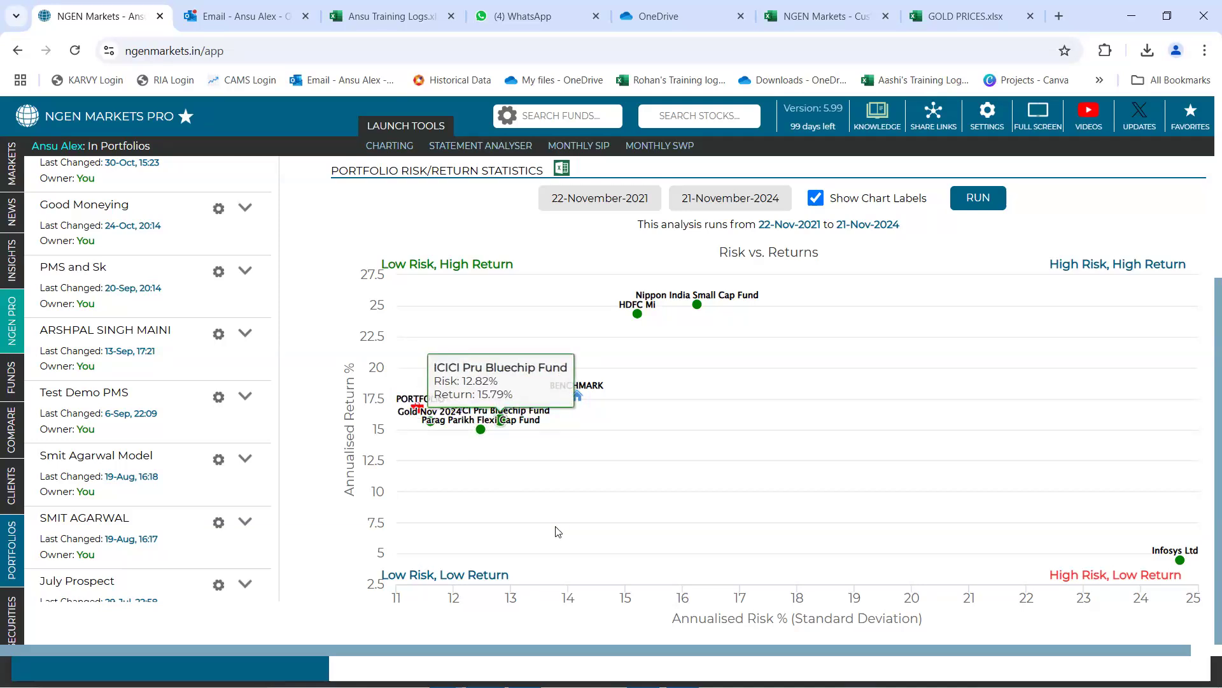
Inspect the risk and return of Infosys Ltd, the benchmark and the portfolio in the Risk vs. Returns chart
mouse_move(1181, 563)
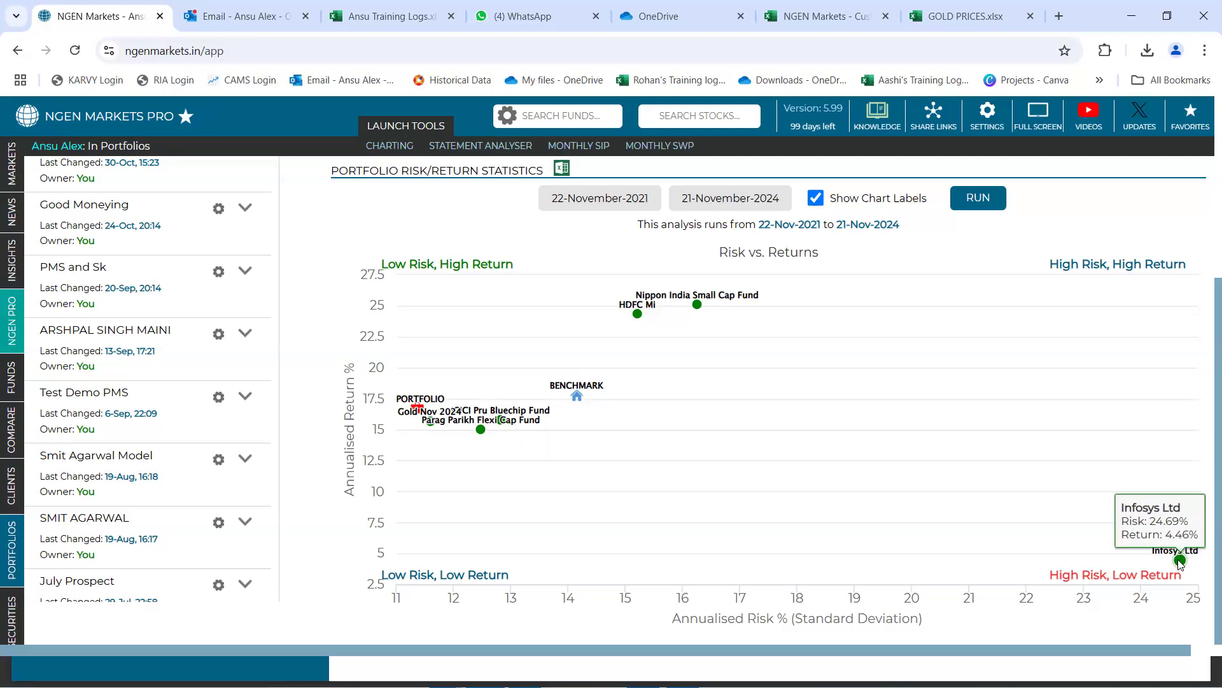
mouse_move(591, 299)
mouse_move(626, 390)
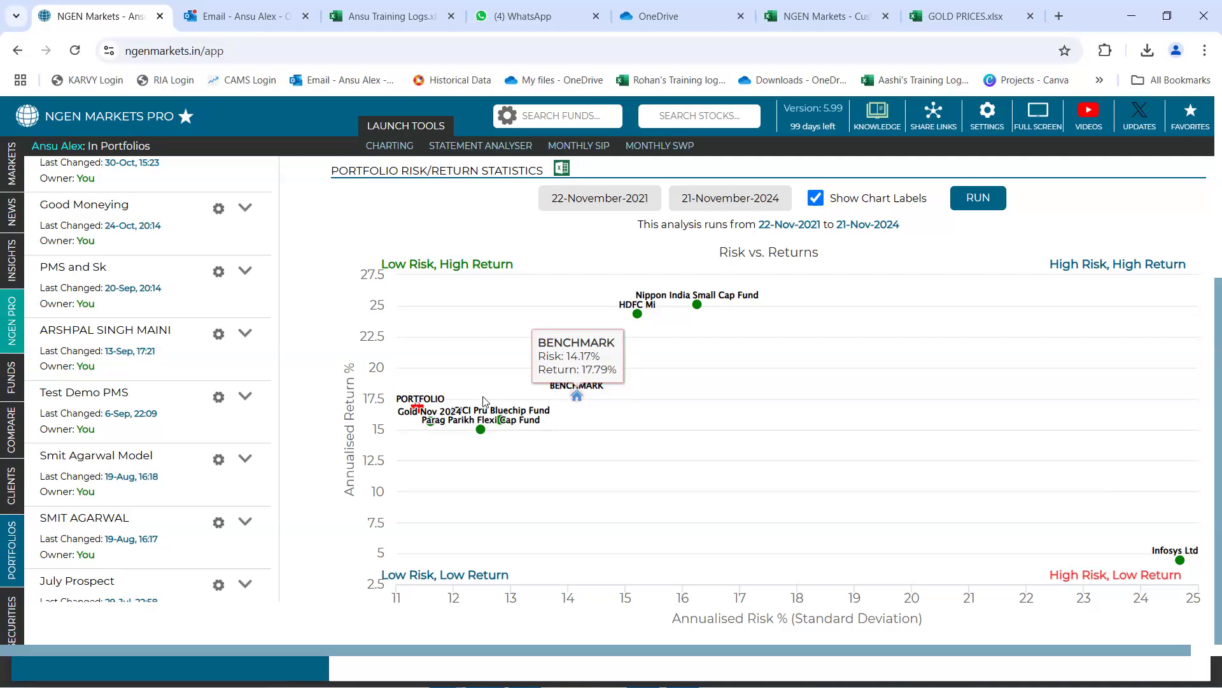
mouse_move(417, 408)
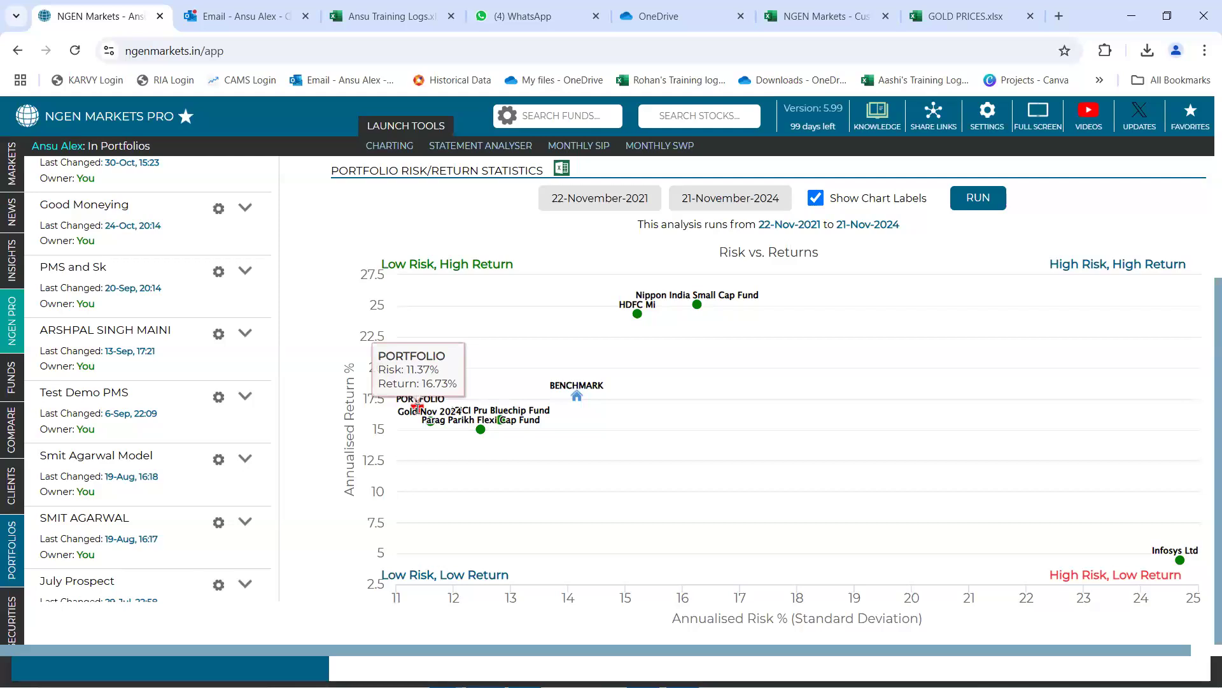
mouse_move(571, 401)
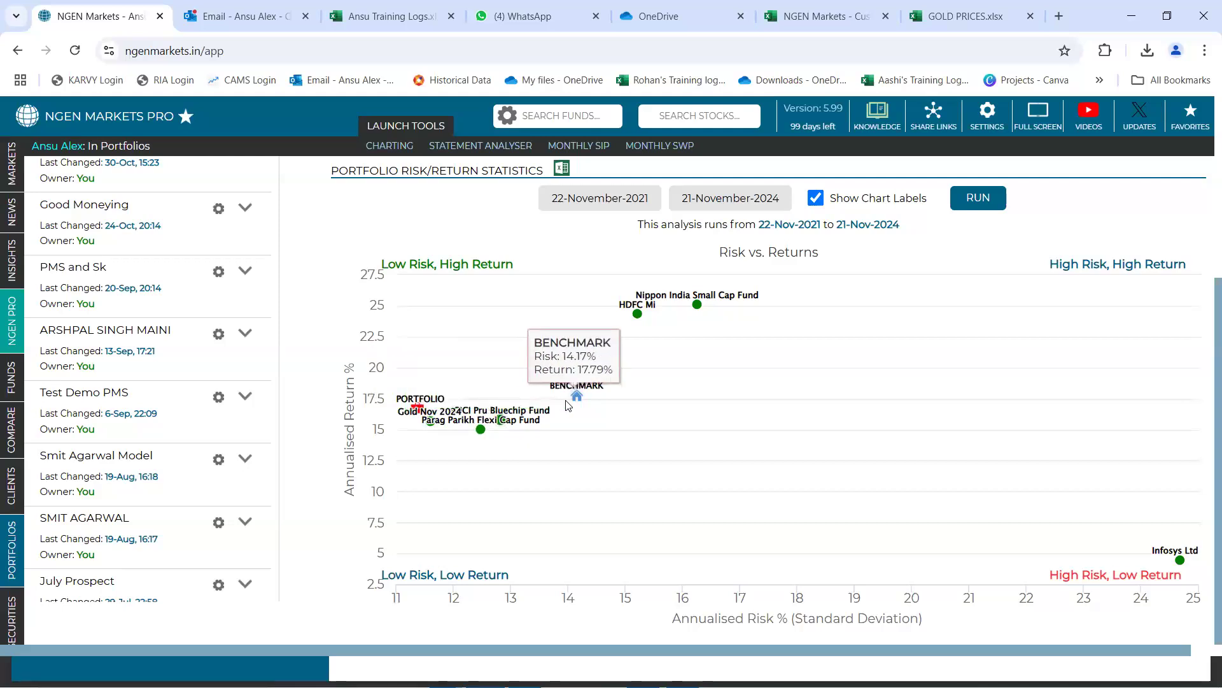
View the correlation matrix of the portfolio's holdings and examine the correlation between HDFC Mid-Cap Opportunities and ICICI Pru Bluechip
scroll(568, 406, up, 3)
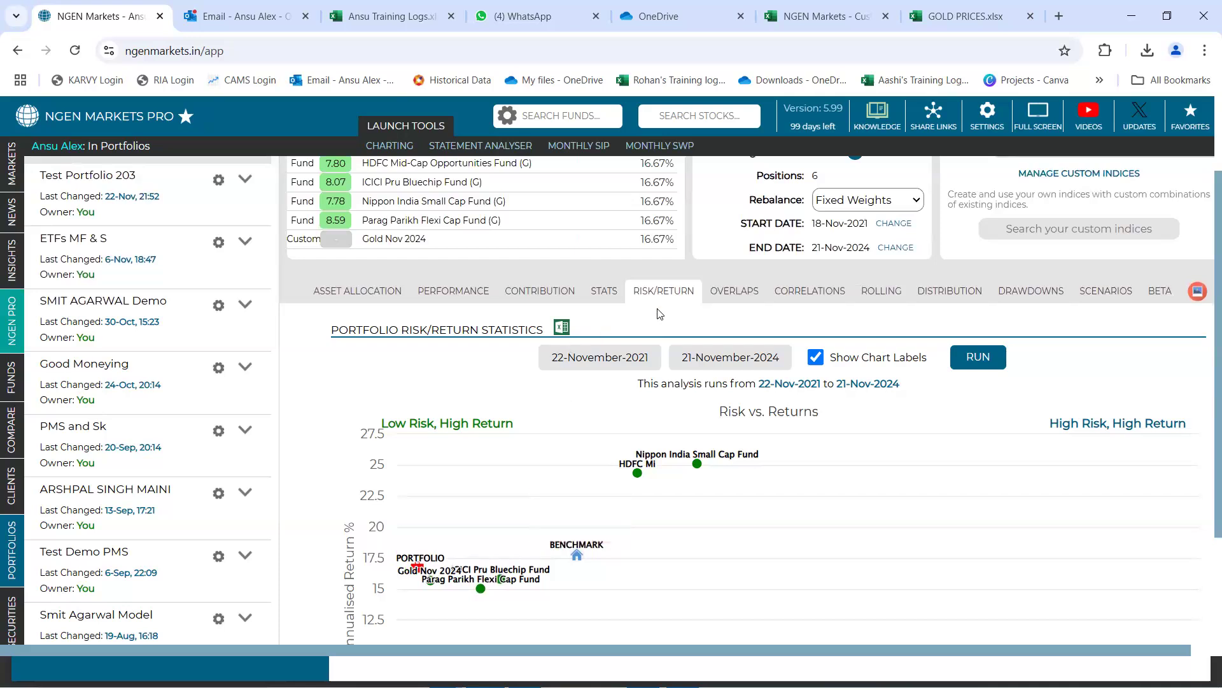
click(792, 294)
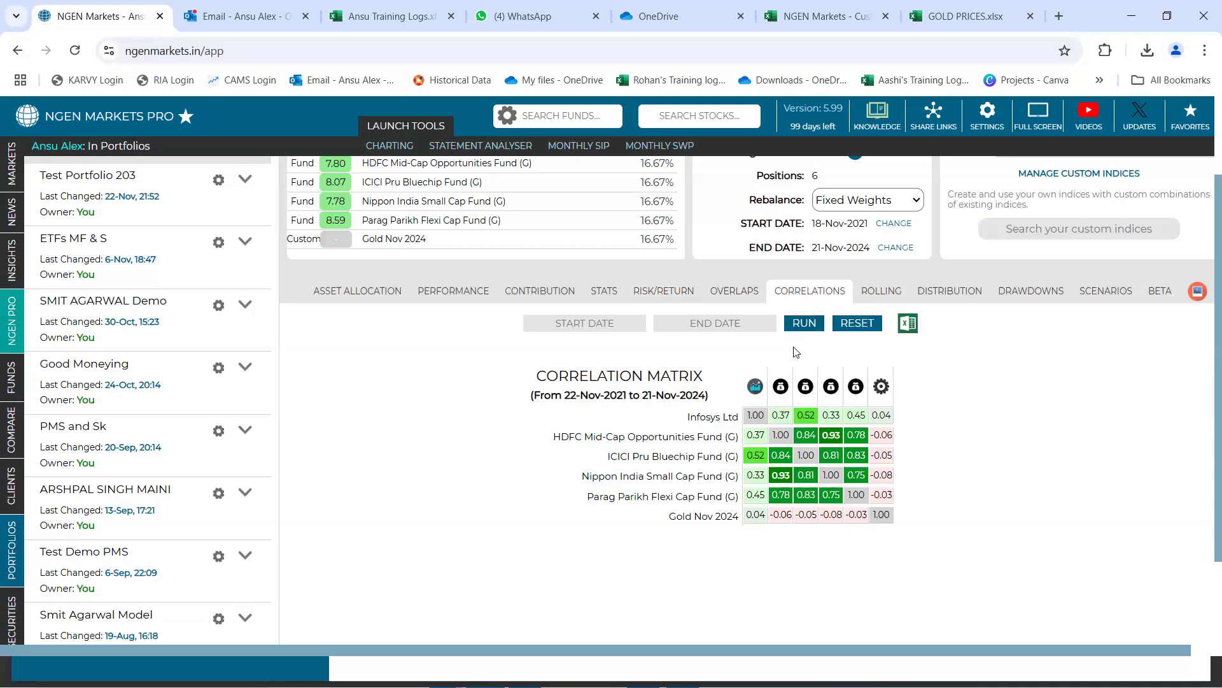
scroll(794, 351, down, 1)
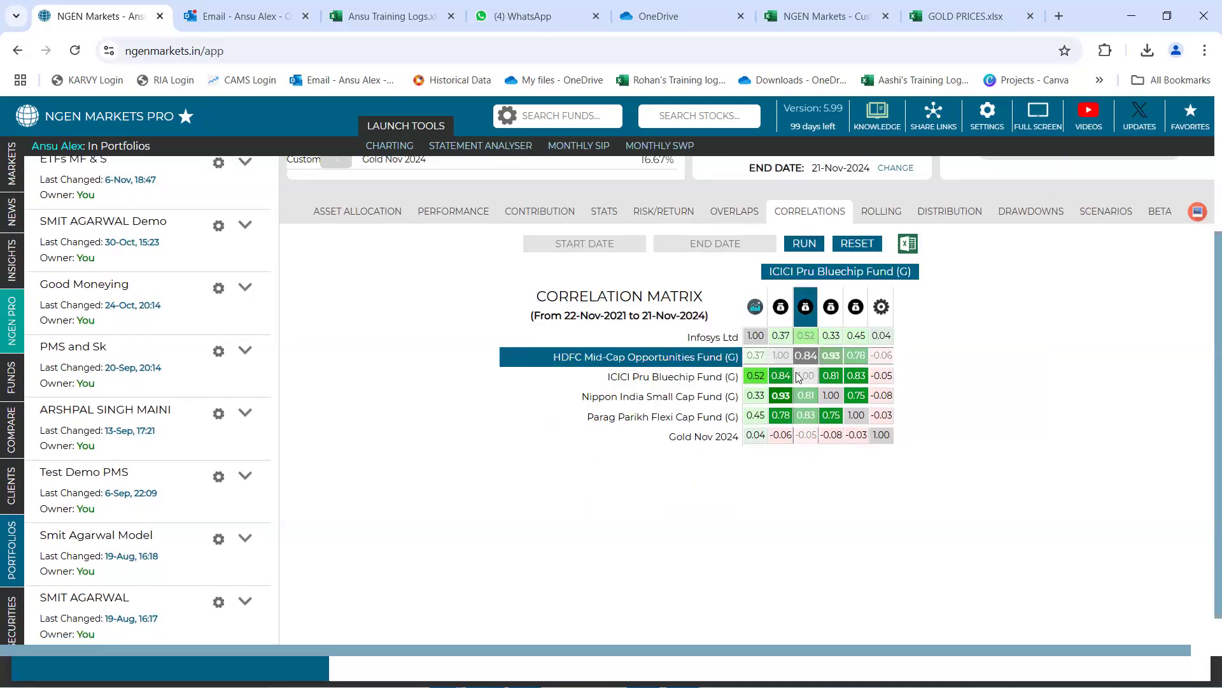
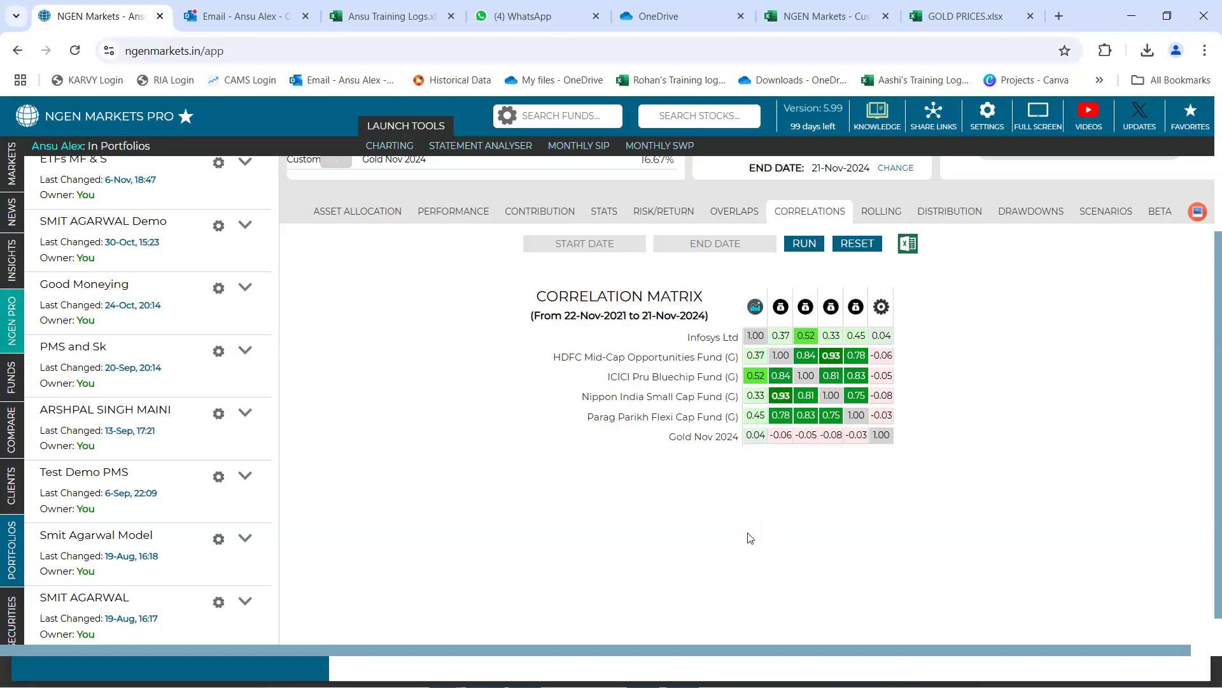
Recalculate the correlation matrix for the period from 01-November-2023 to 20-November-2024
scroll(750, 538, up, 1)
click(591, 322)
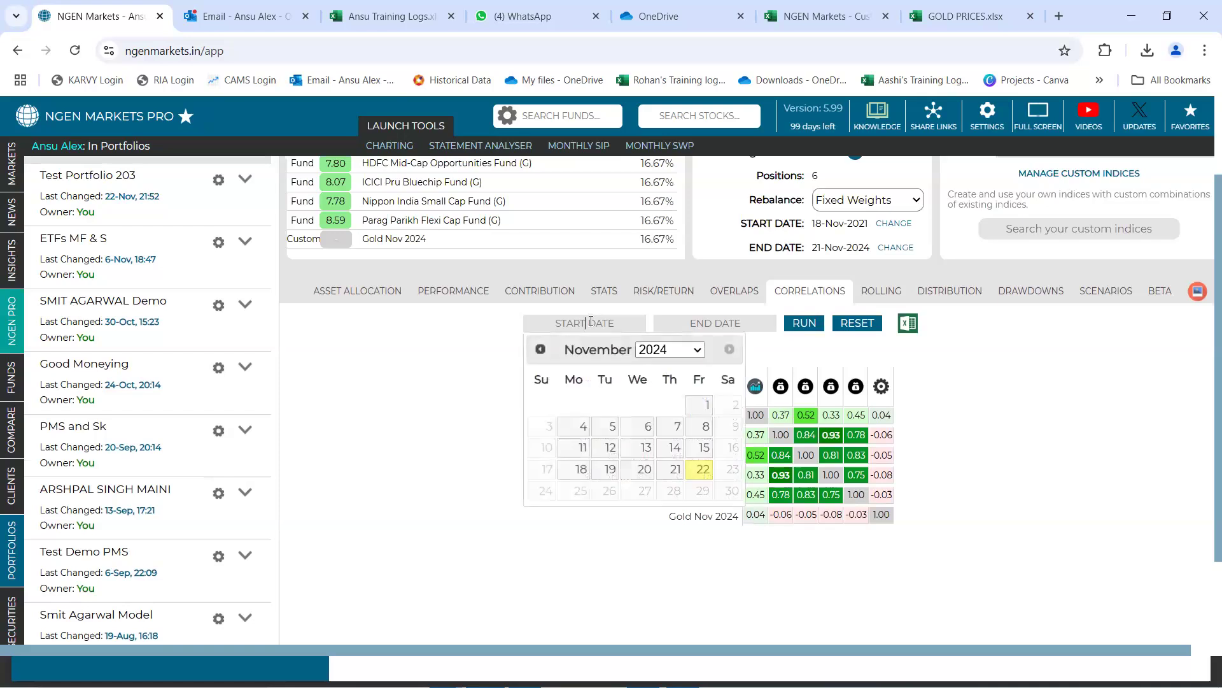
click(653, 352)
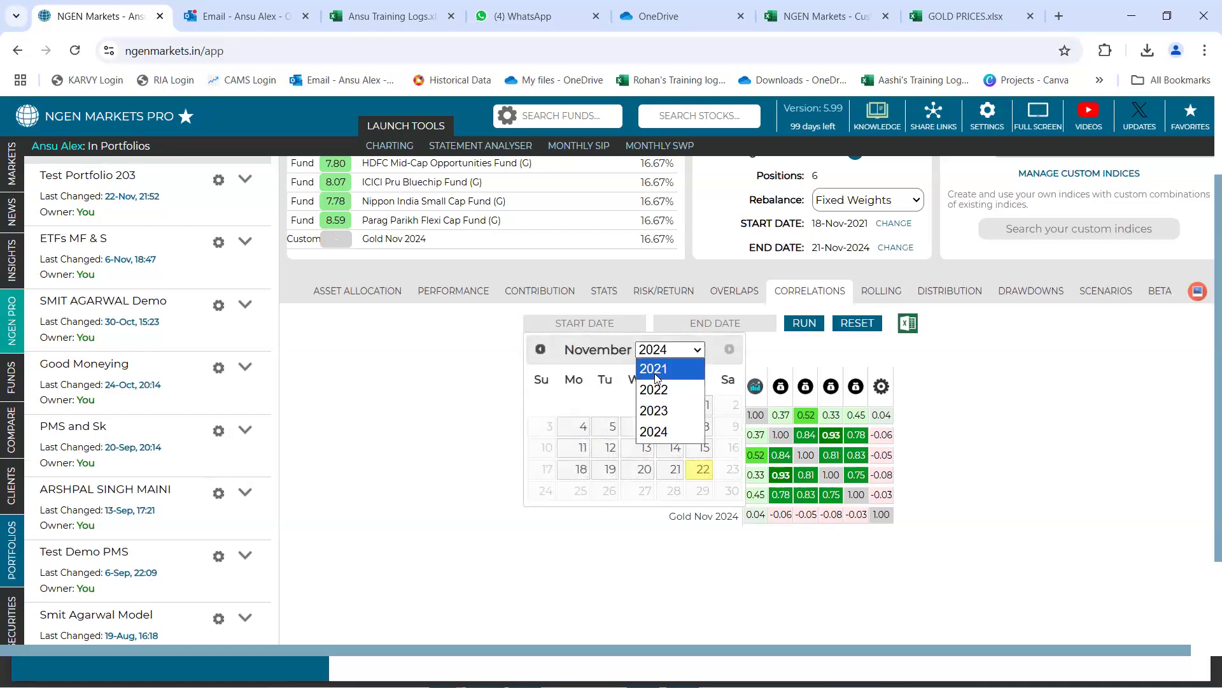
click(659, 412)
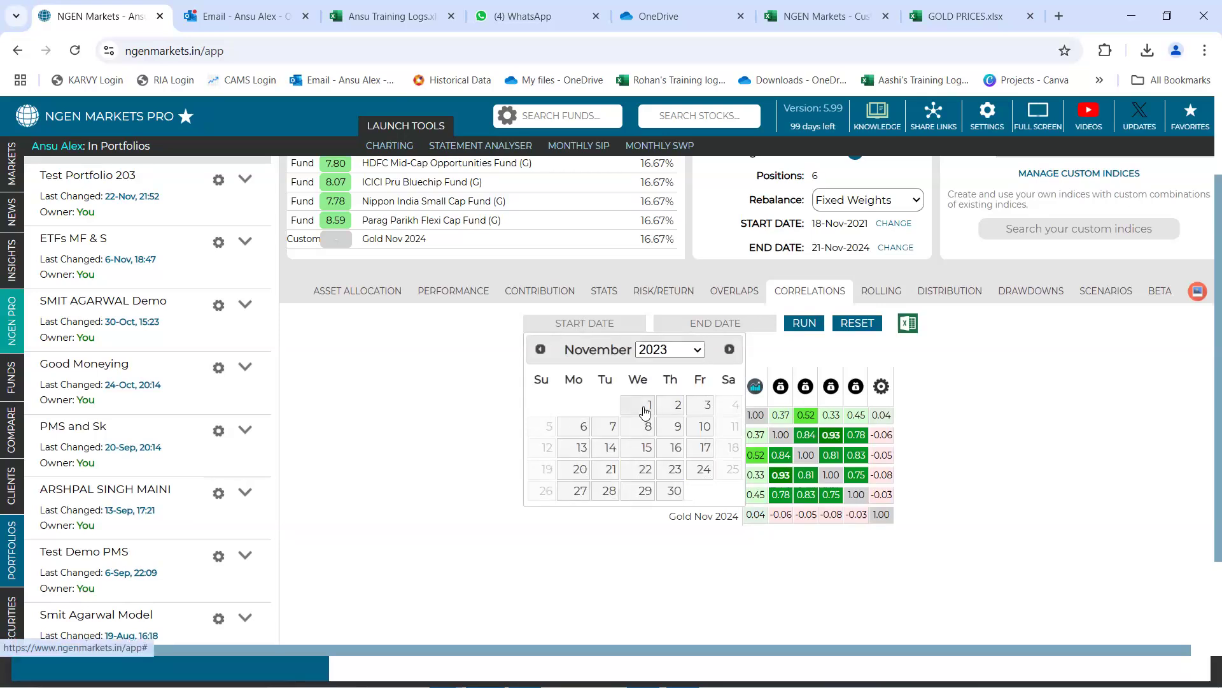
click(645, 411)
click(698, 323)
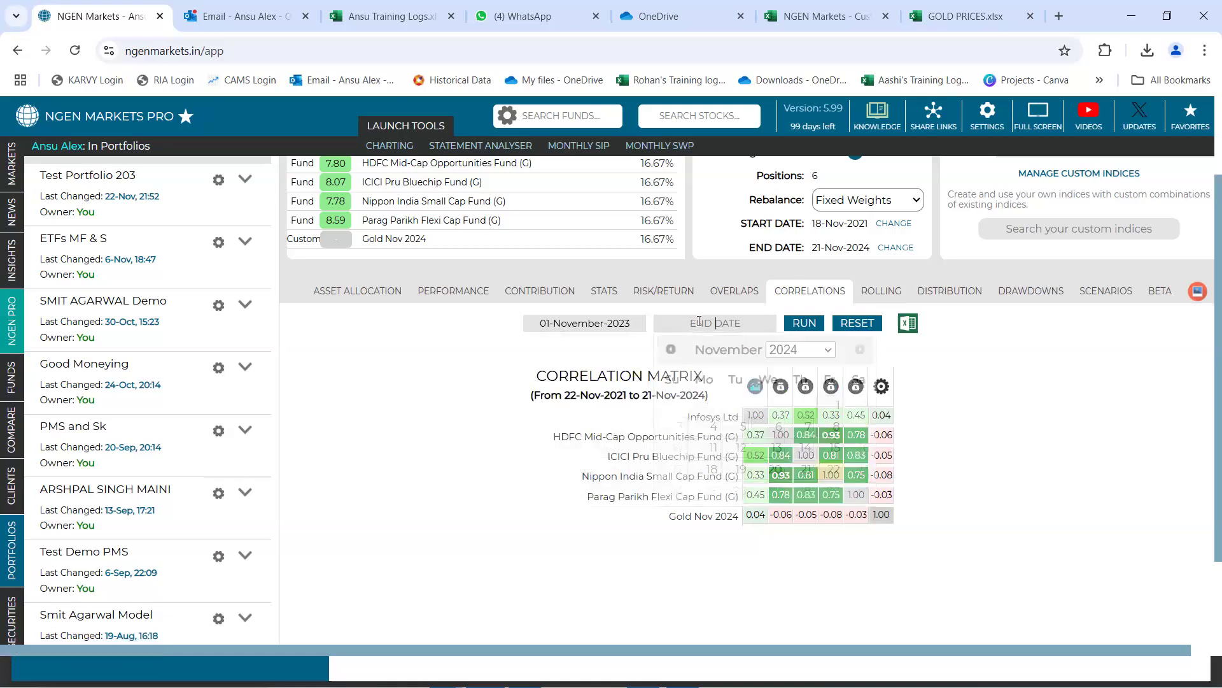
click(774, 469)
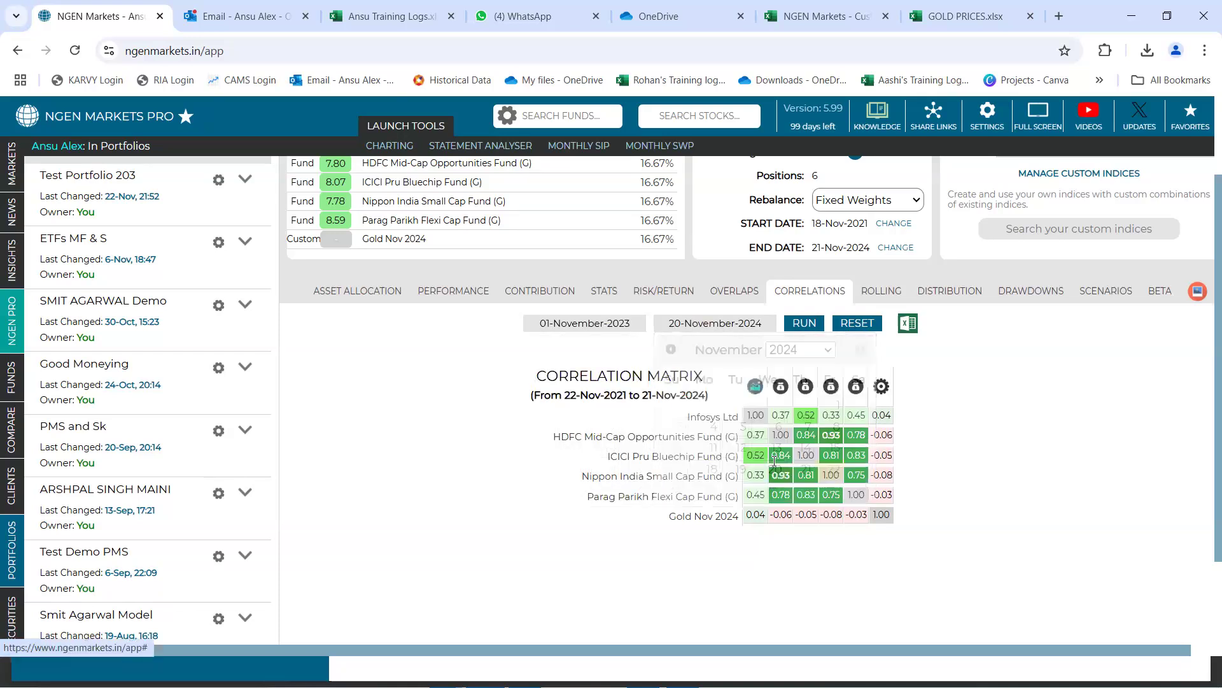
click(810, 323)
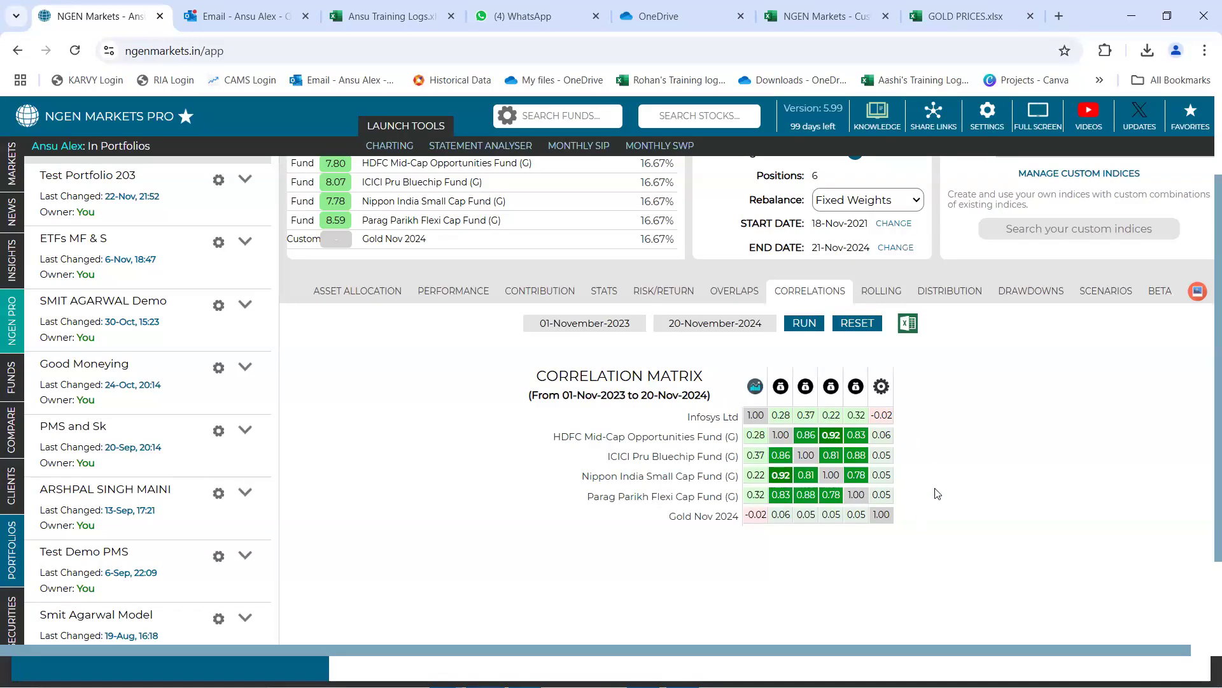
scroll(935, 494, up, 2)
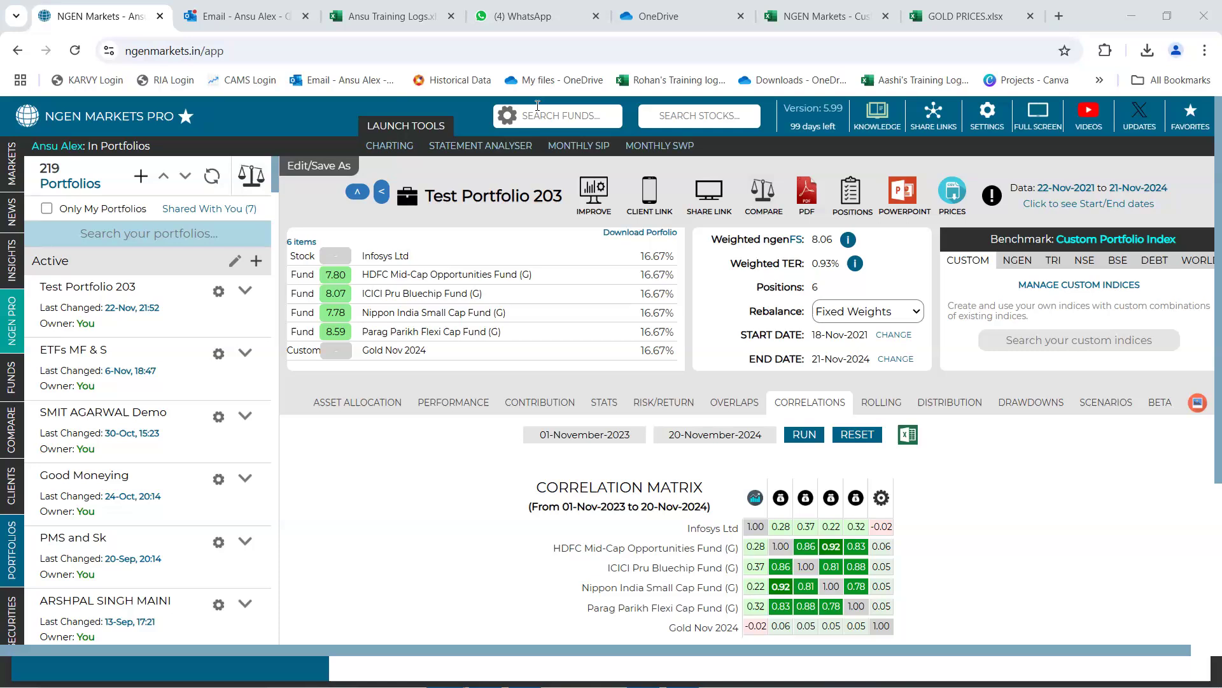
key(XF86AudioRaiseVolume)
key(XF86AudioRaiseVolume)
key(XF86AudioRaiseVolume)
key(XF86AudioRaiseVolume)
key(XF86AudioRaiseVolume)
key(XF86AudioRaiseVolume)
key(XF86AudioRaiseVolume)
key(XF86AudioRaiseVolume)
key(XF86AudioRaiseVolume)
key(XF86AudioRaiseVolume)
key(XF86AudioRaiseVolume)
key(XF86AudioRaiseVolume)
key(XF86AudioRaiseVolume)
scroll(974, 529, down, 1)
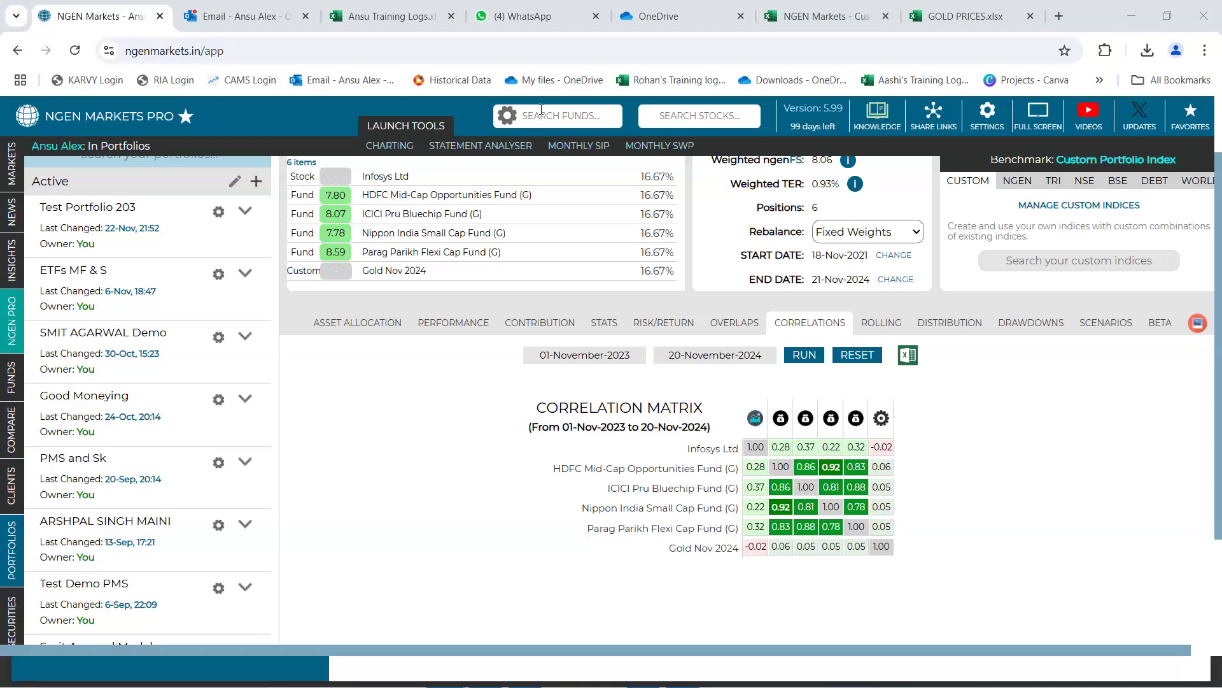
View the rebalancing methods available for Test Portfolio 203, leaving the current method selected
scroll(968, 373, up, 2)
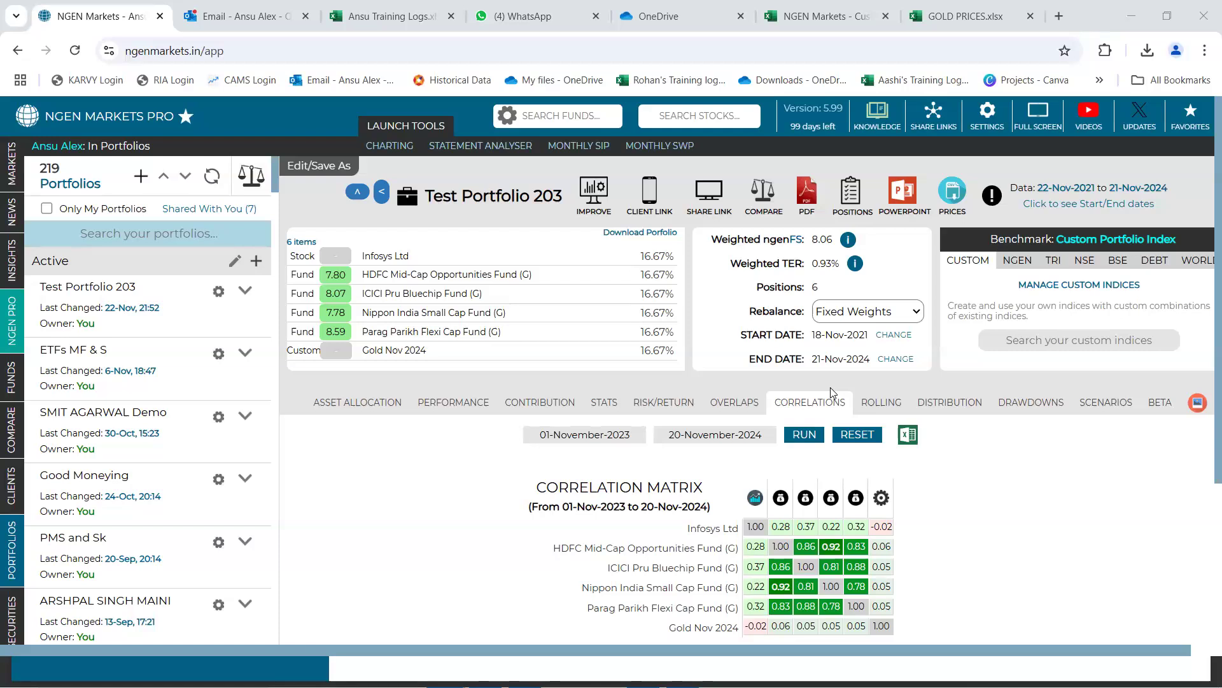
click(920, 310)
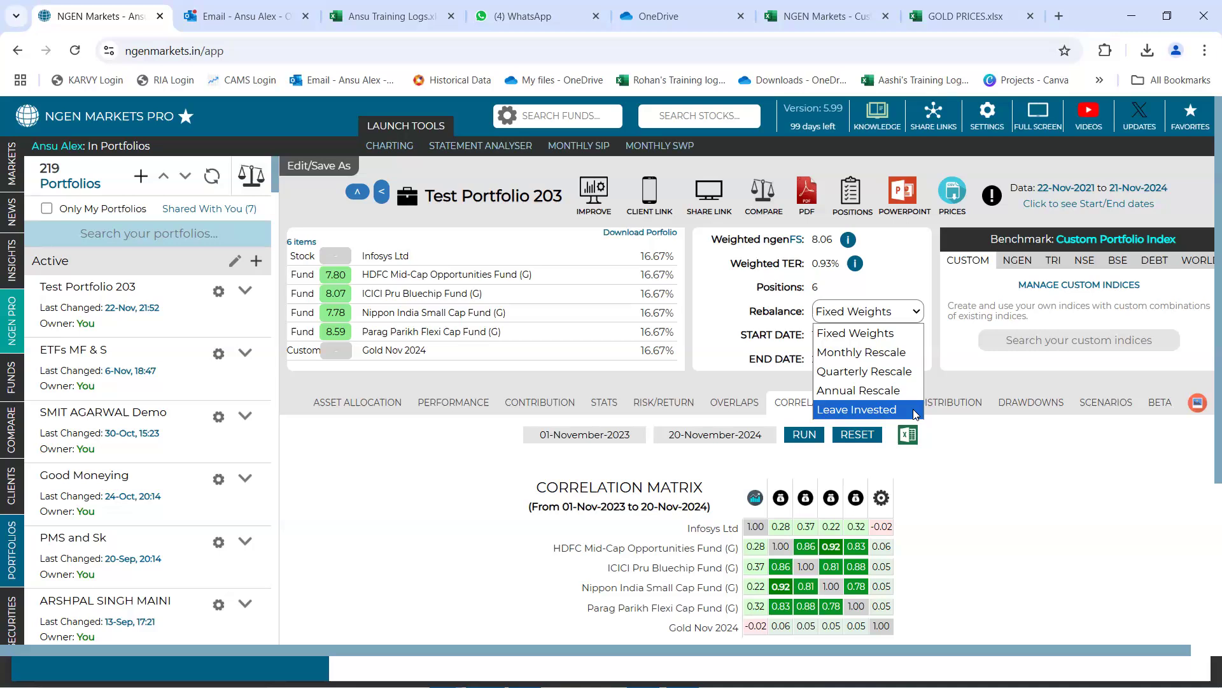
click(942, 366)
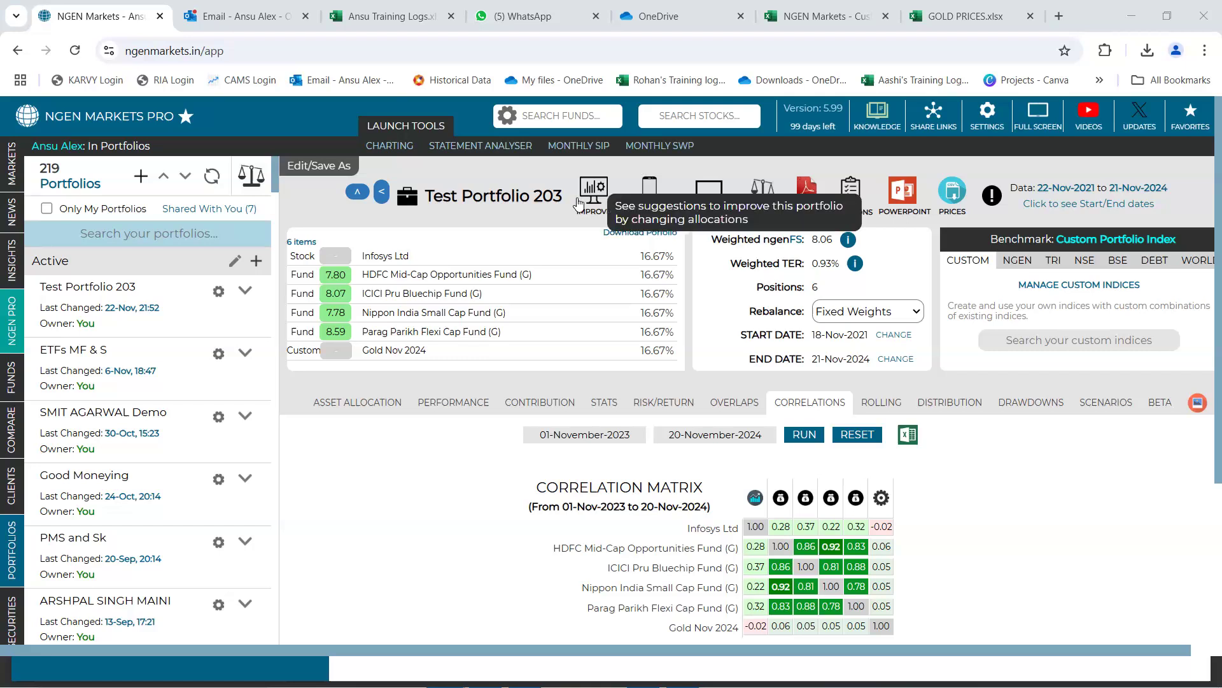
Create an amount-based PowerPoint presentation of Test Portfolio 203 with a capital of 20,00,000 rupees
mouse_move(14, 573)
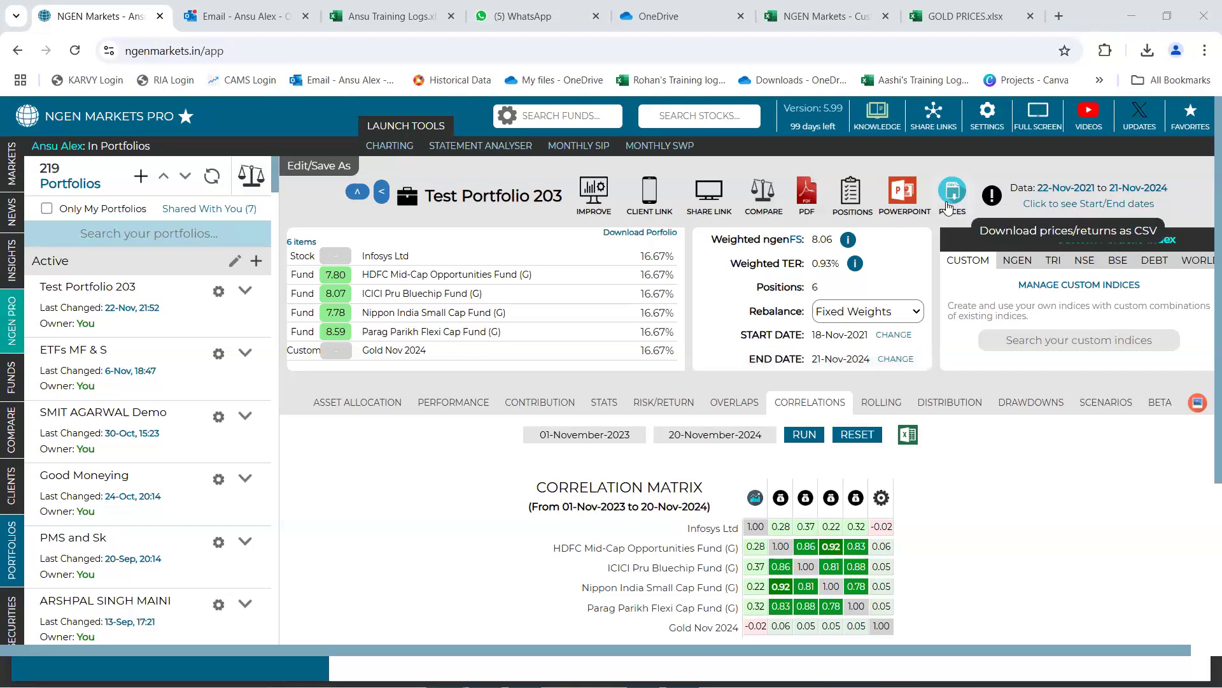
click(903, 193)
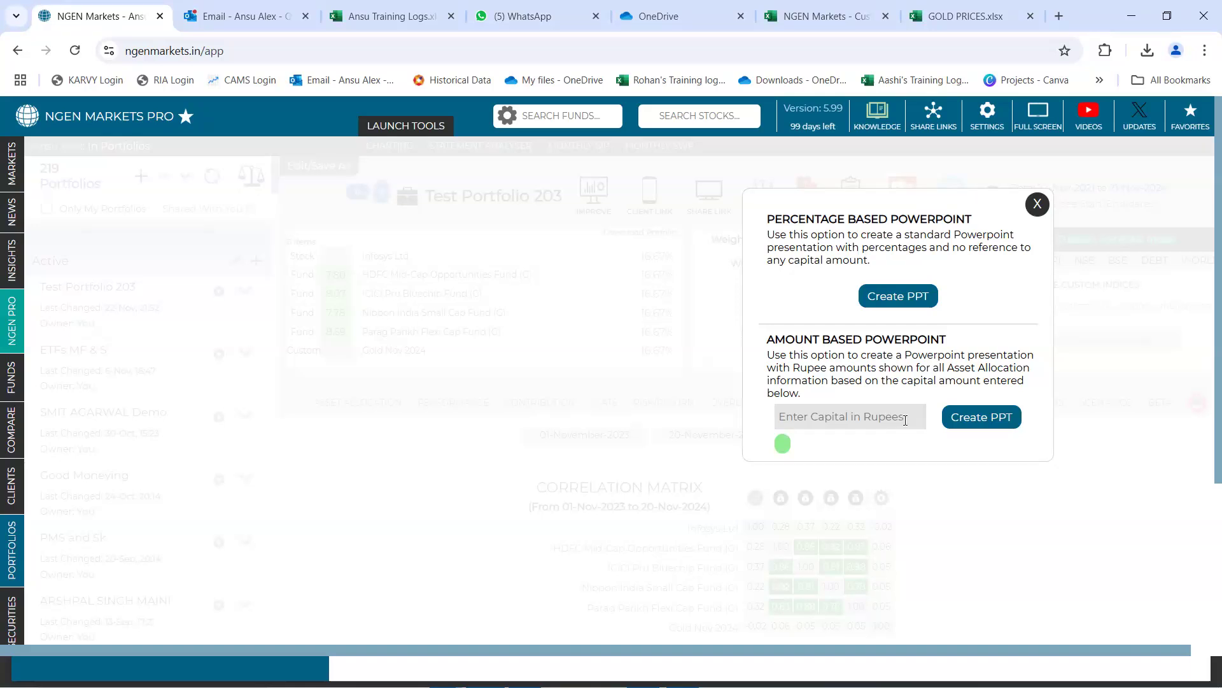
click(906, 420)
text(20)
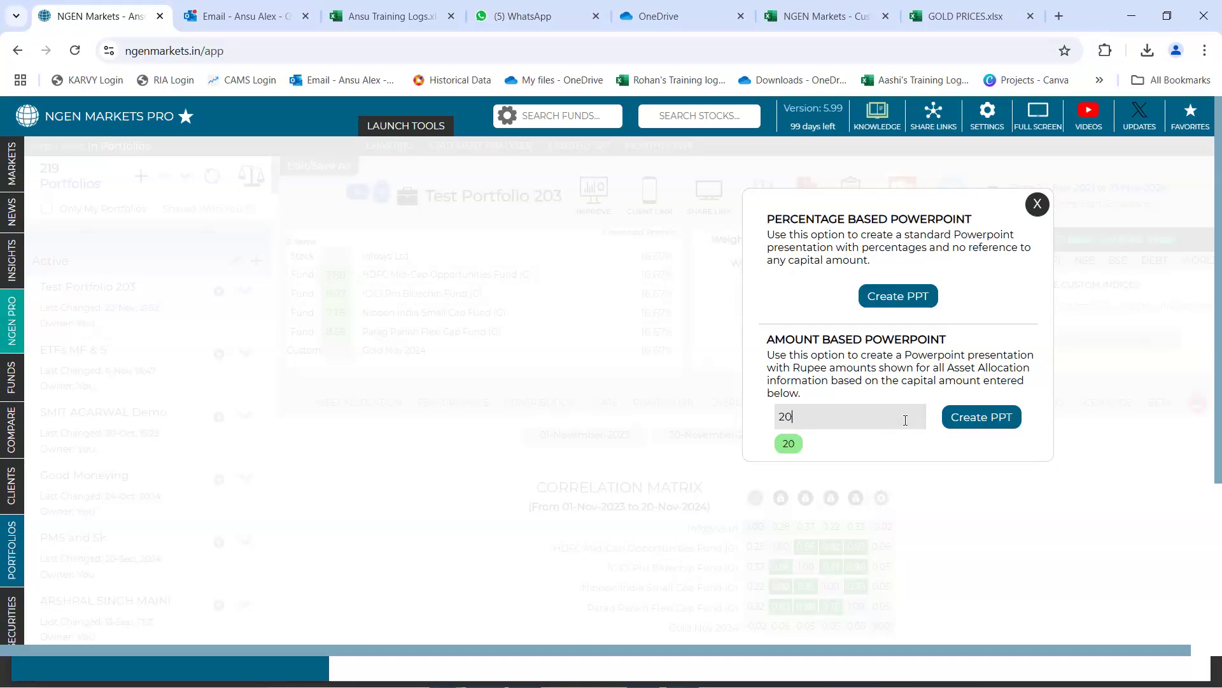
text(,00,000)
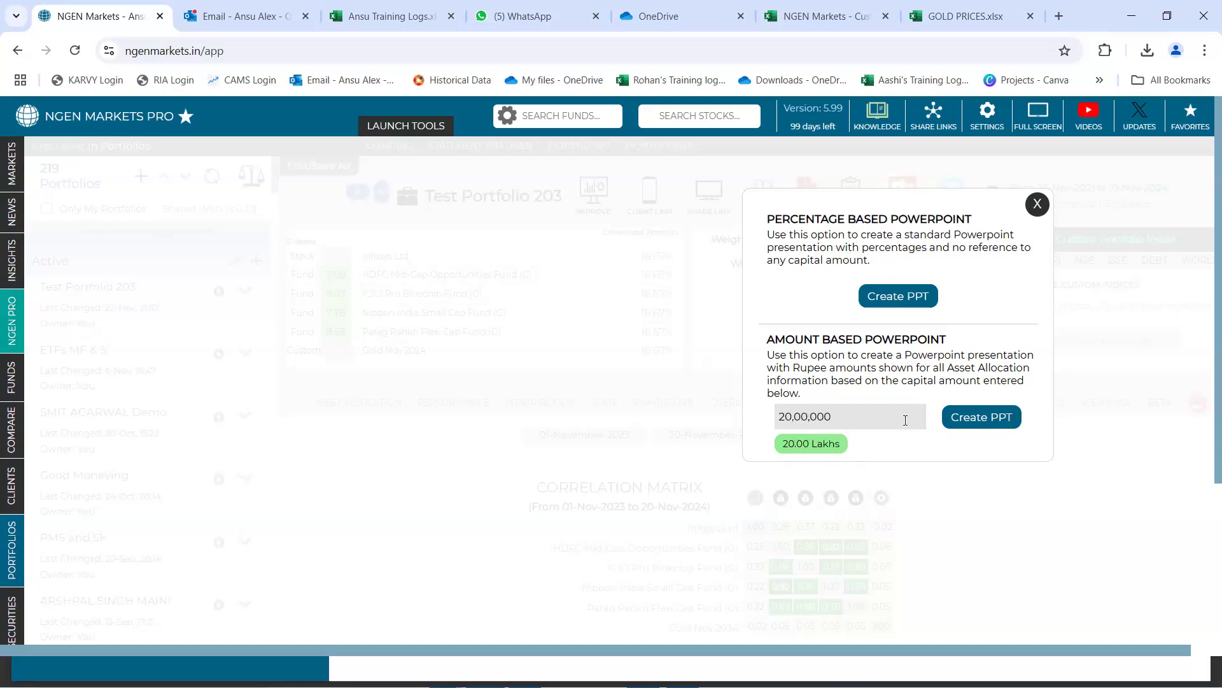
click(970, 424)
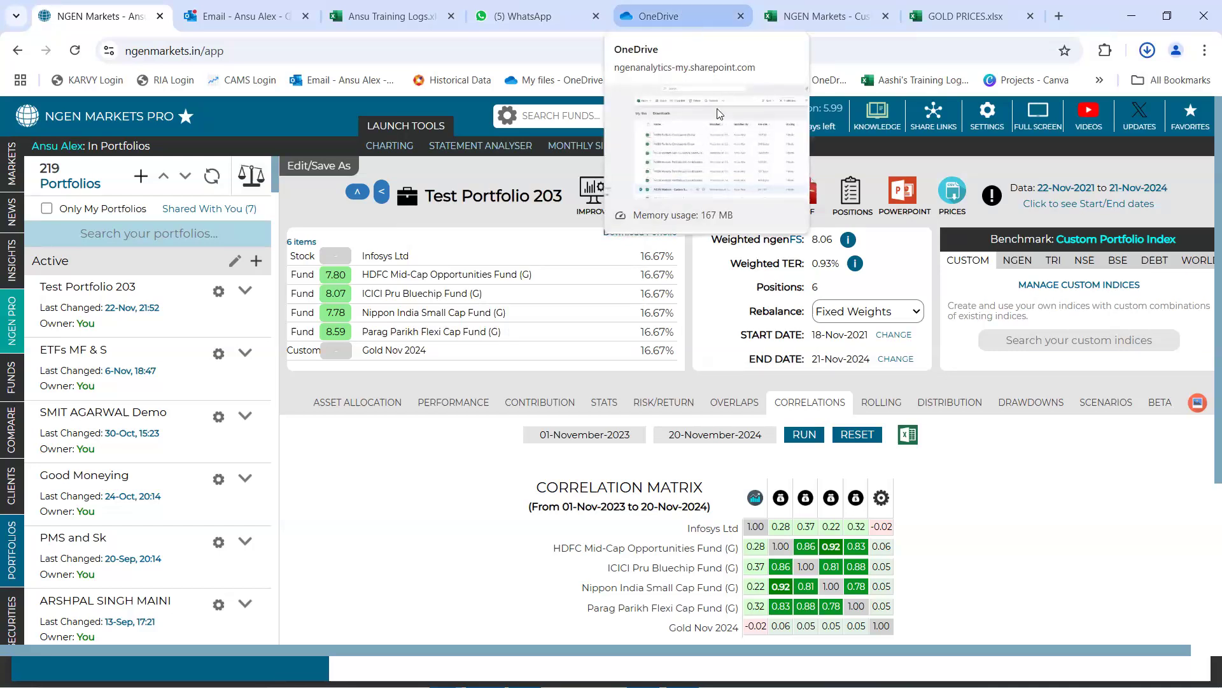
Switch to OneDrive, refresh the Downloads folder and open the TestPortfolio203 - NGEN Portfolio Analytics presentation
click(658, 13)
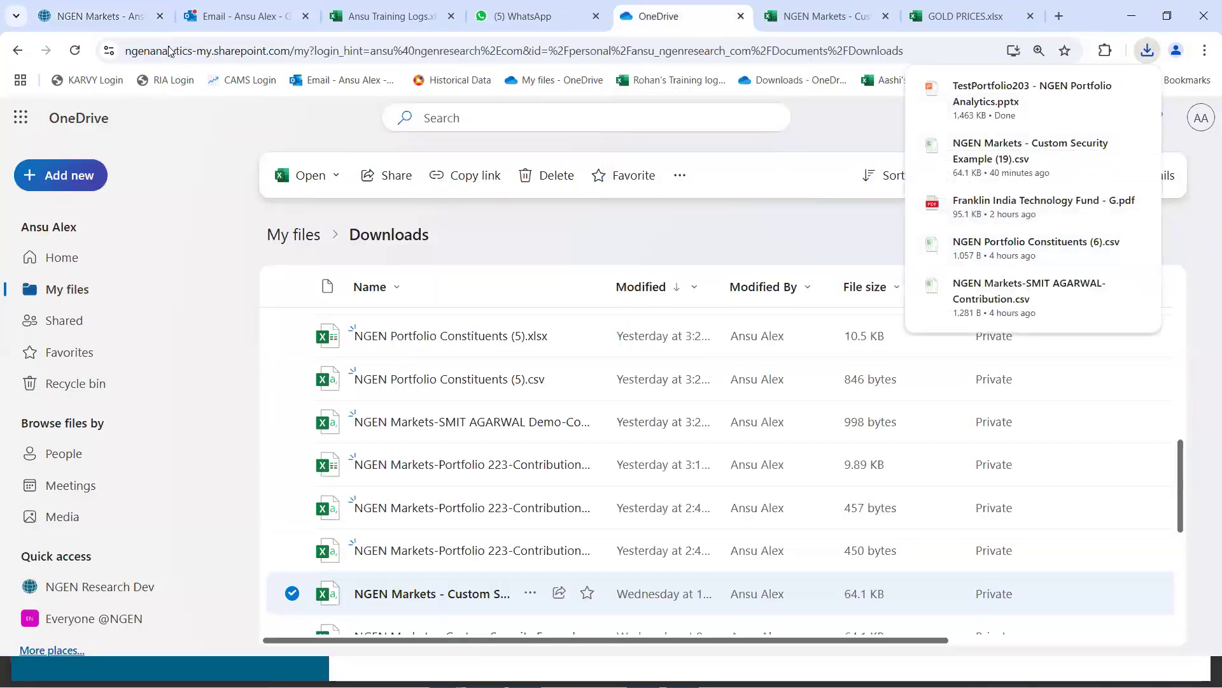
click(75, 50)
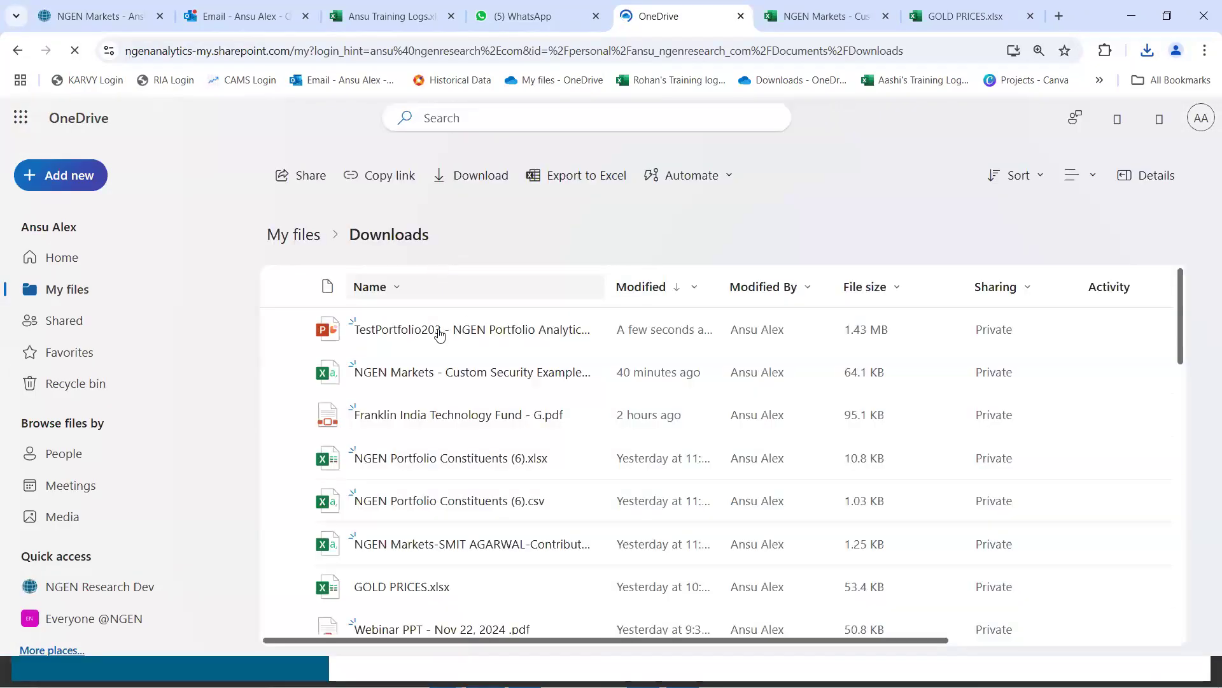
click(440, 331)
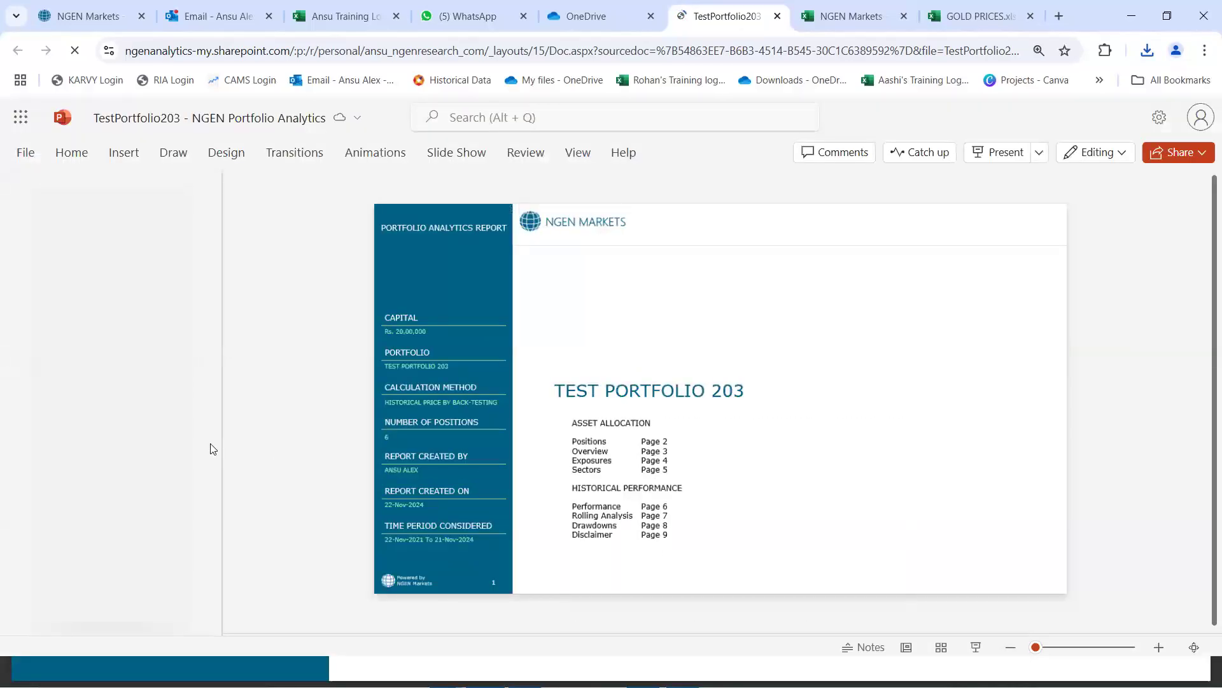
Show slide 2 with the asset allocation tables and enlarge it to 110% to read the holding amounts
click(100, 344)
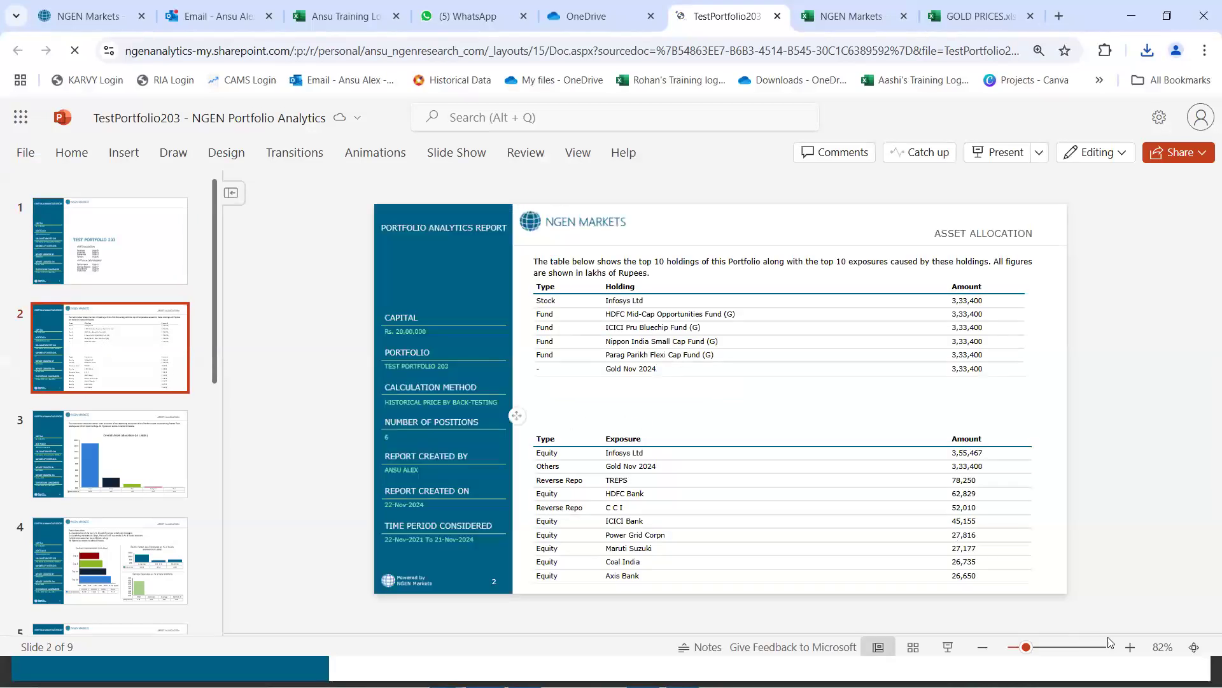
click(1132, 647)
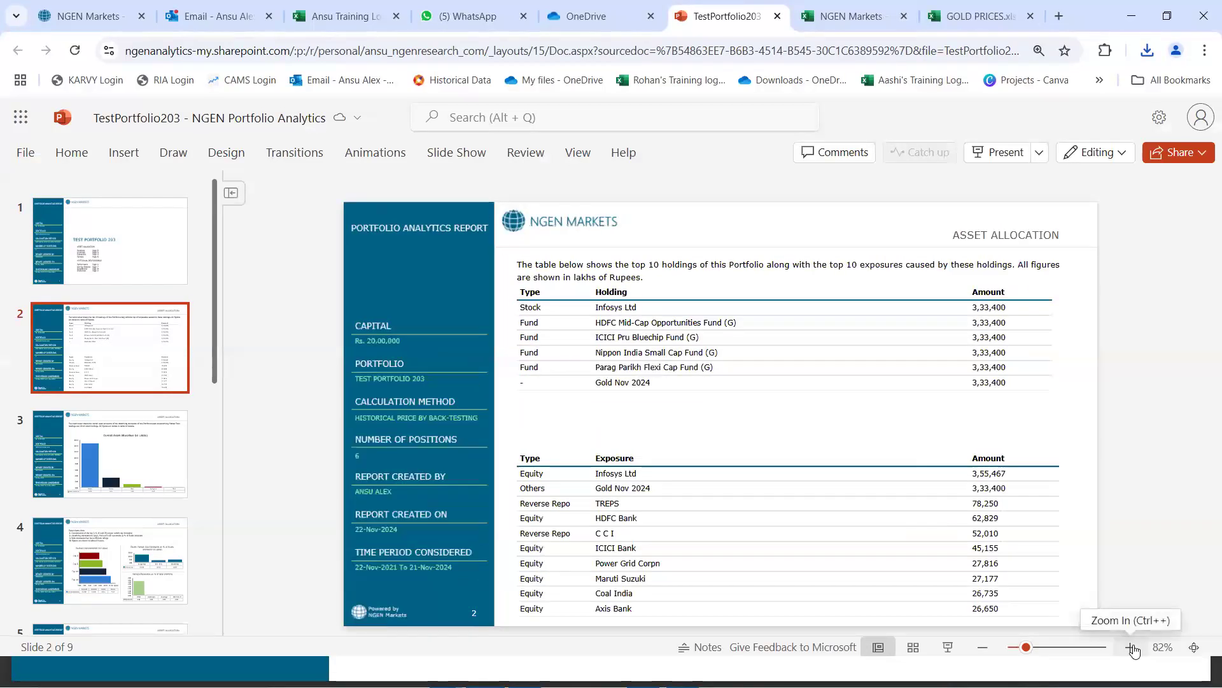
click(1131, 646)
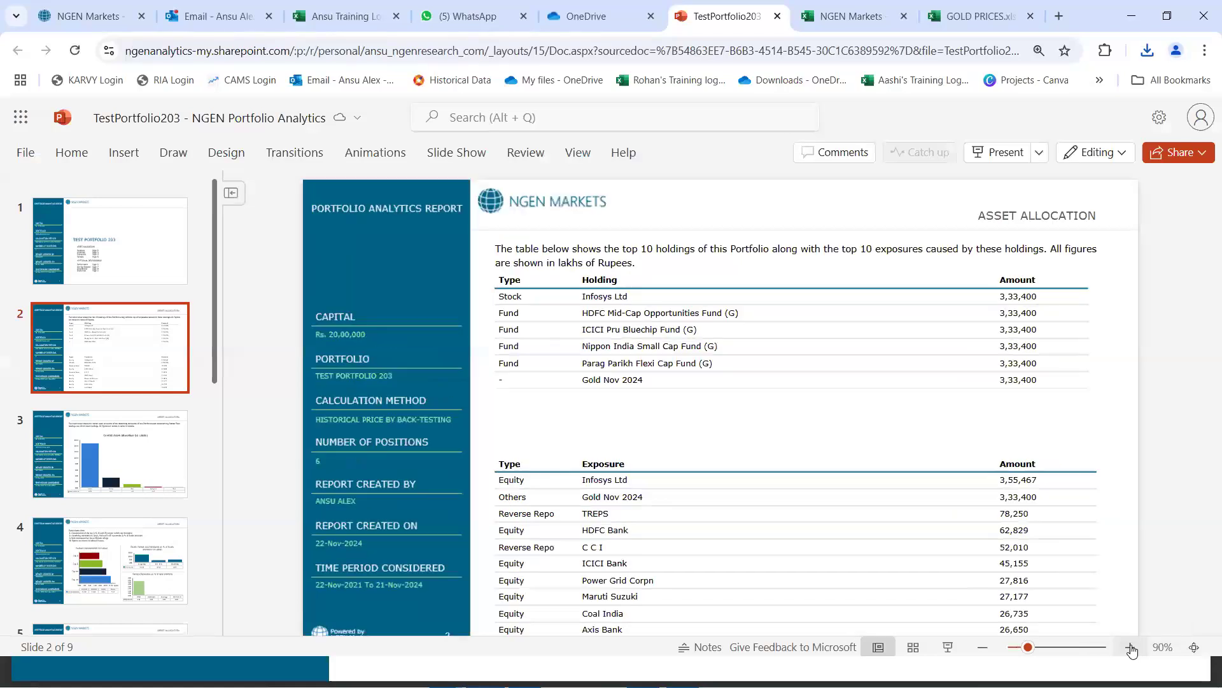
click(1126, 647)
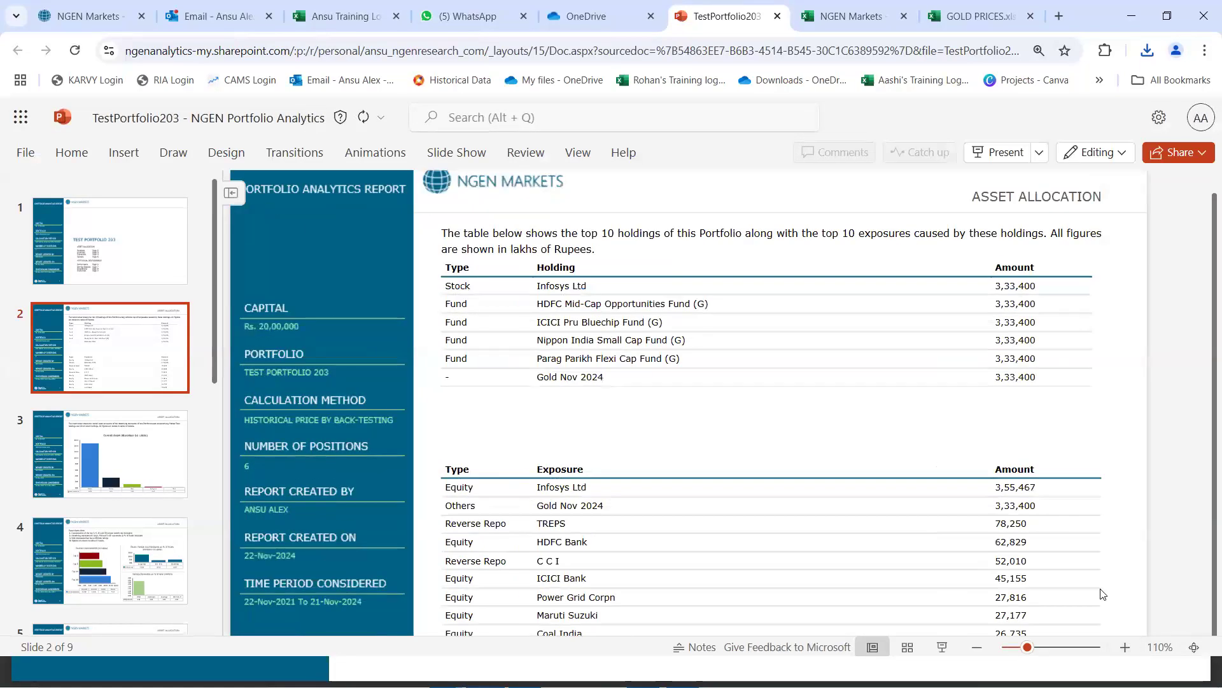
Narrow the Amount column of the holdings table on slide 2 slightly and deselect the table
click(998, 378)
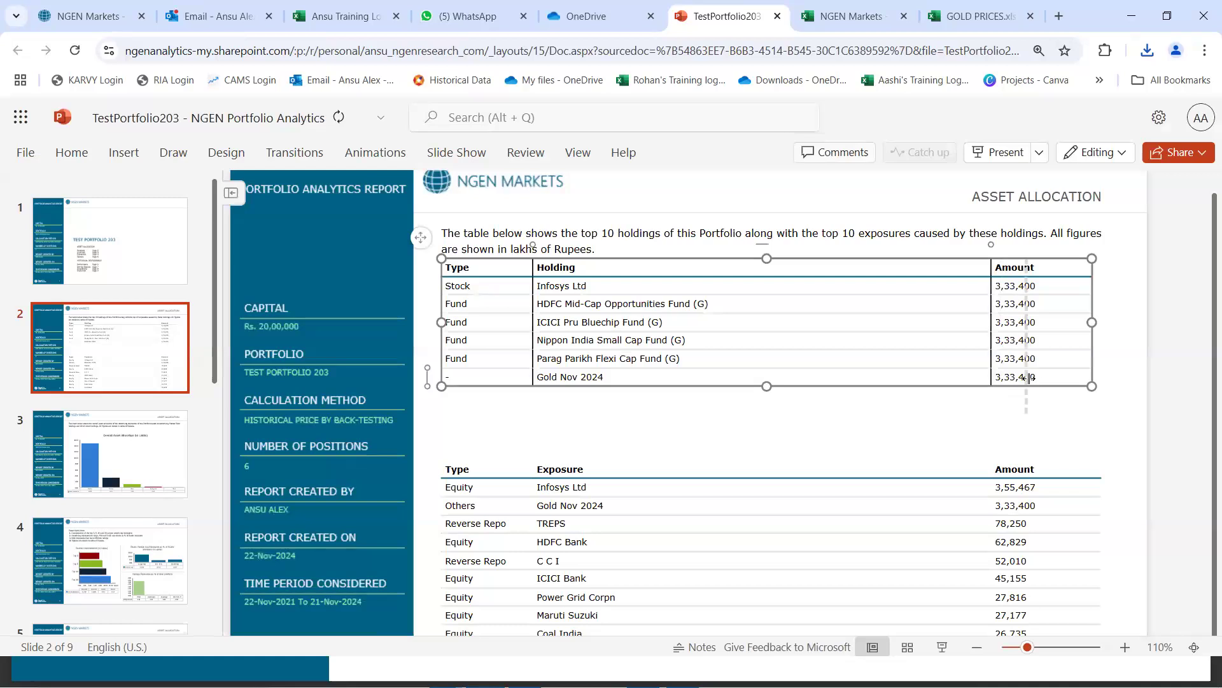
drag(1003, 379, 998, 379)
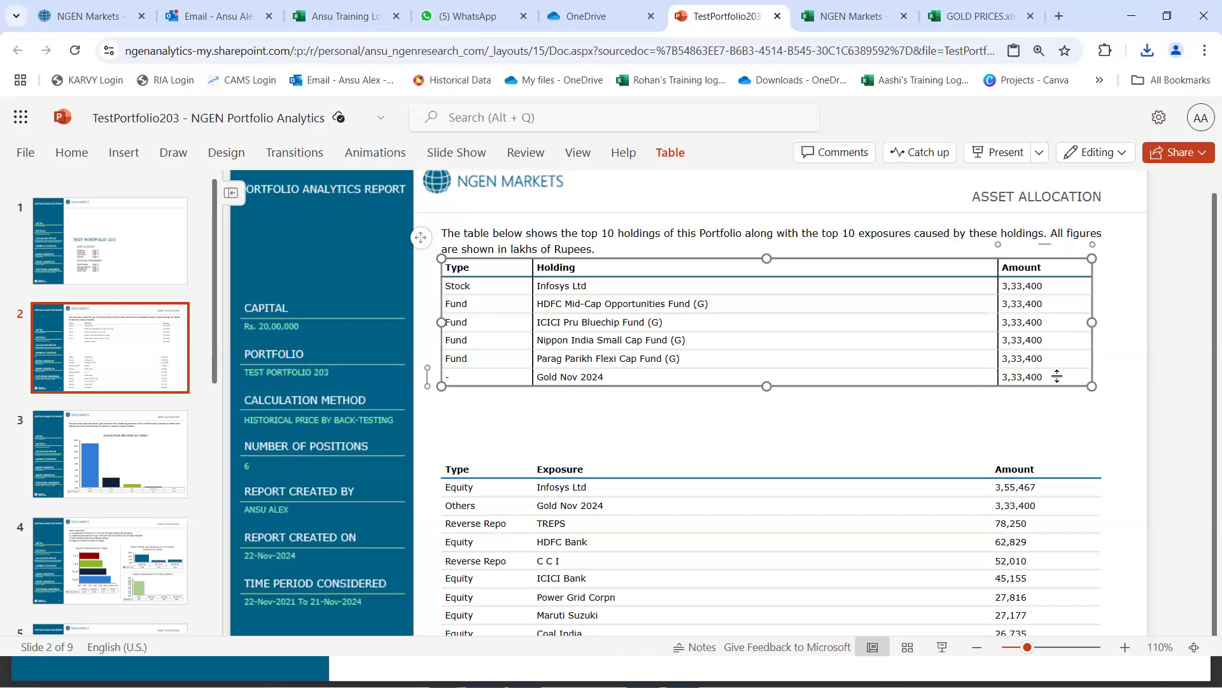
click(1058, 419)
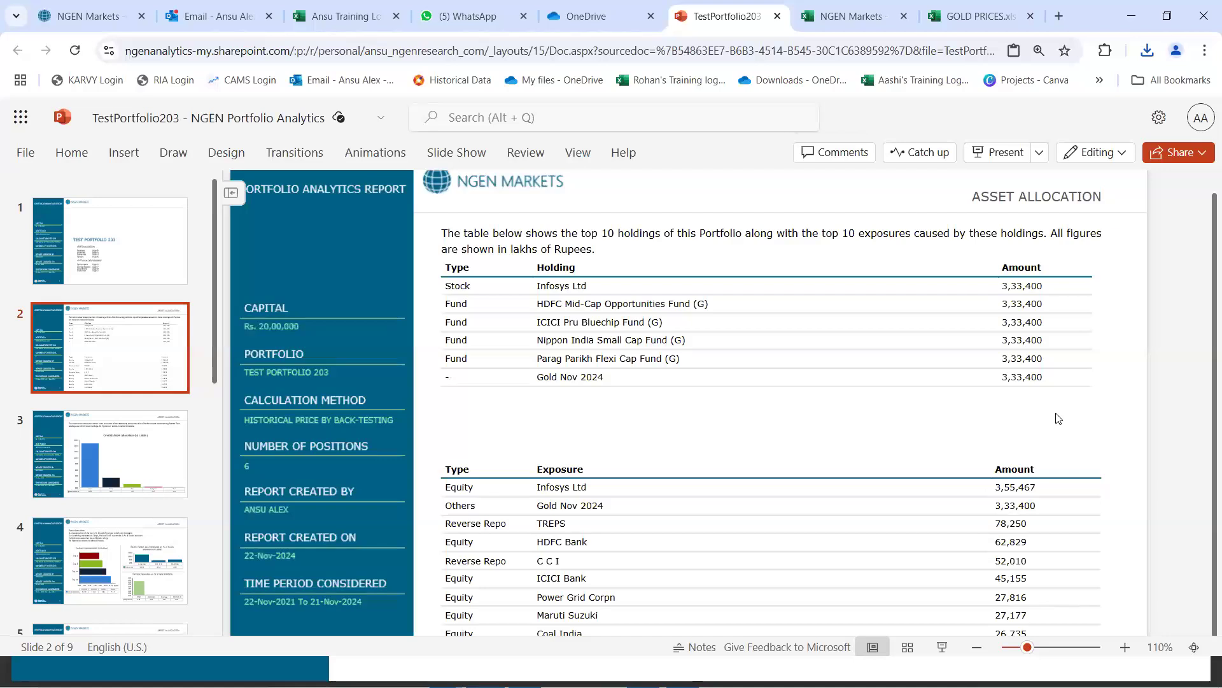
Switch to NGEN Markets, view the playlists on its YouTube channel and return to the portfolio page
click(90, 18)
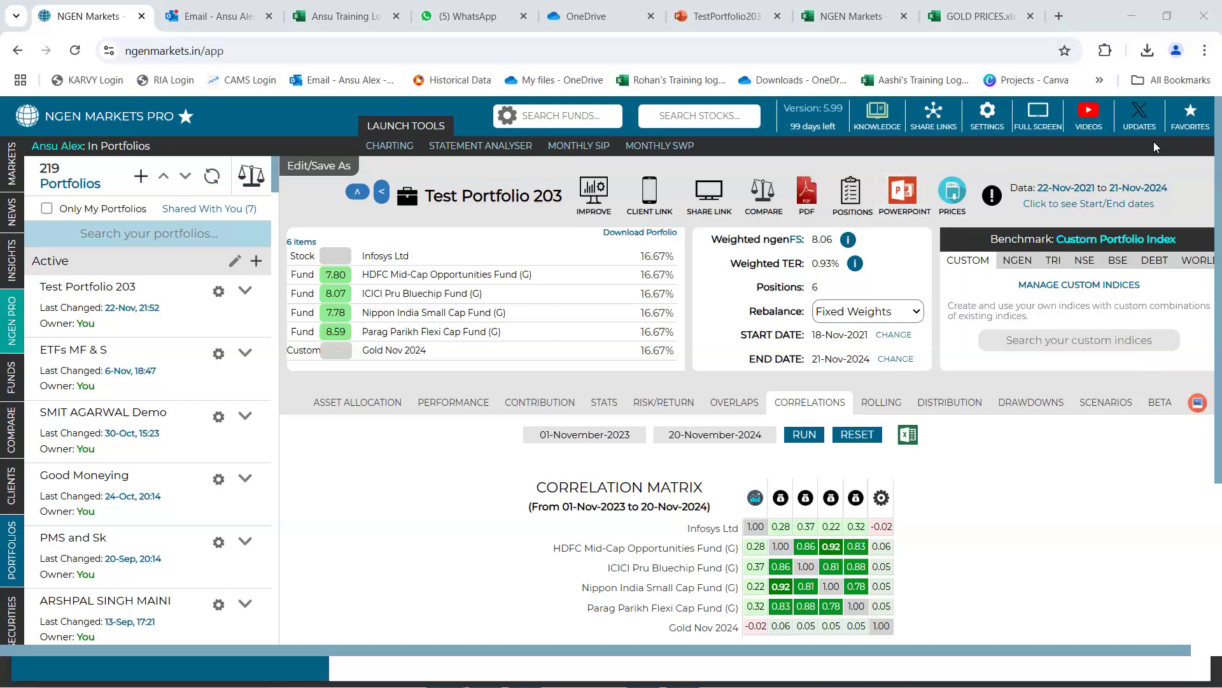
click(1088, 117)
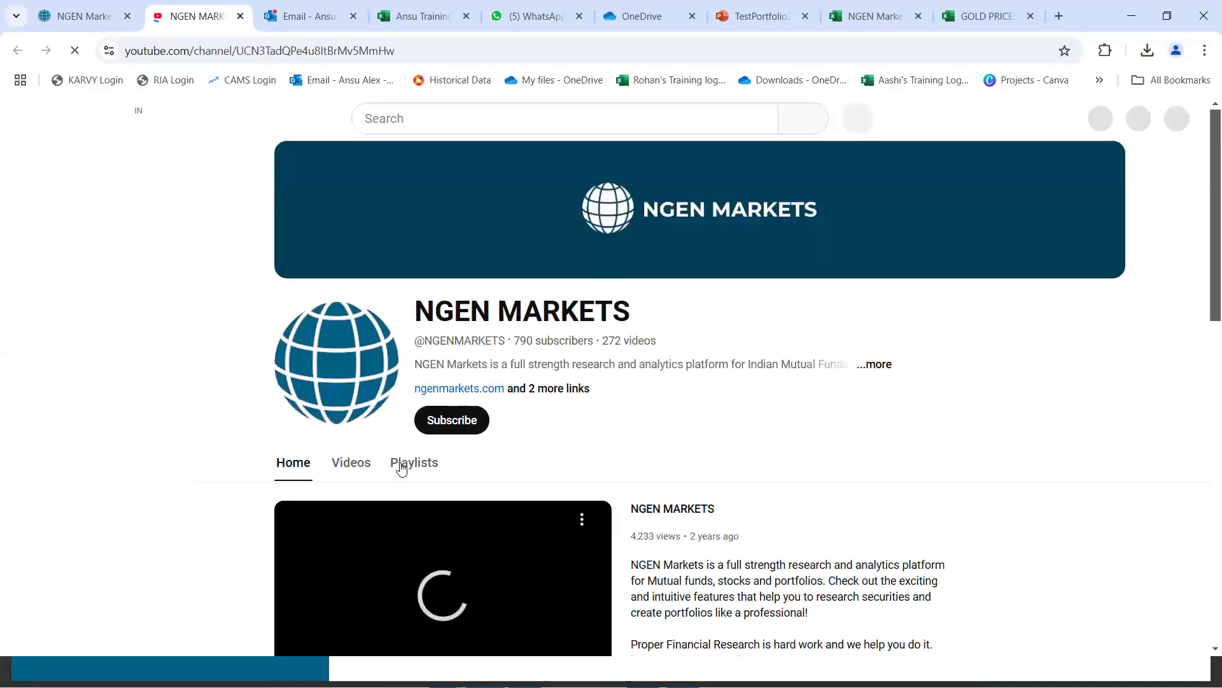
click(406, 467)
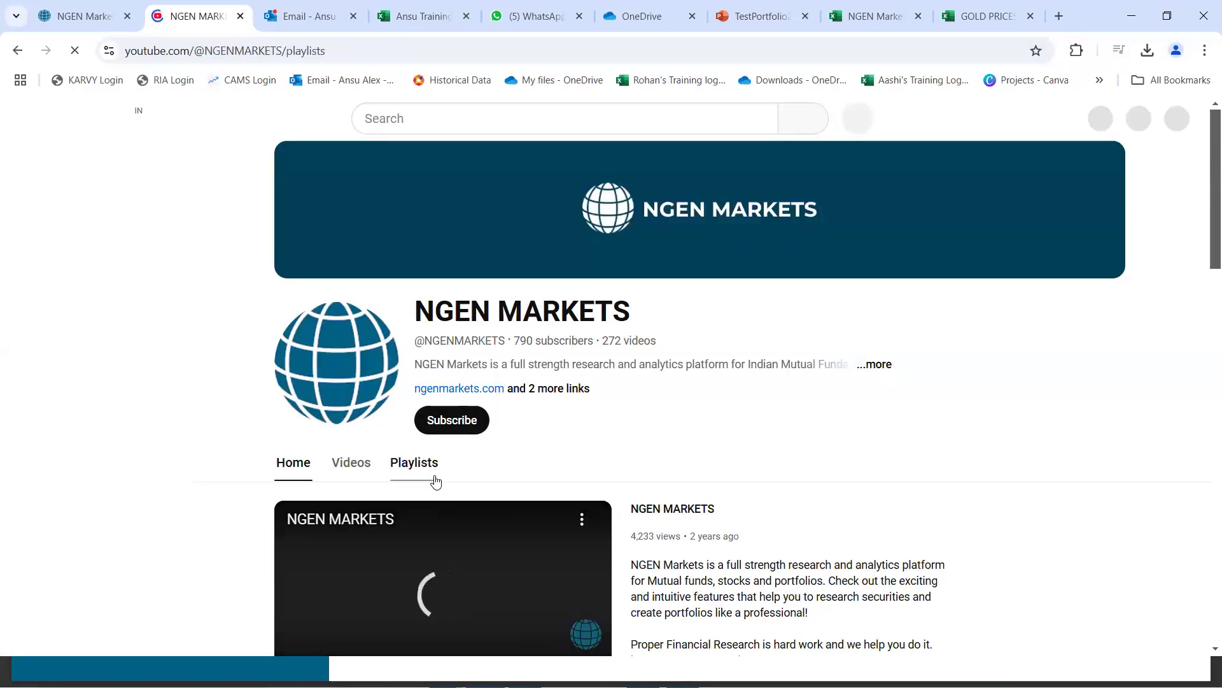
scroll(792, 475, down, 1)
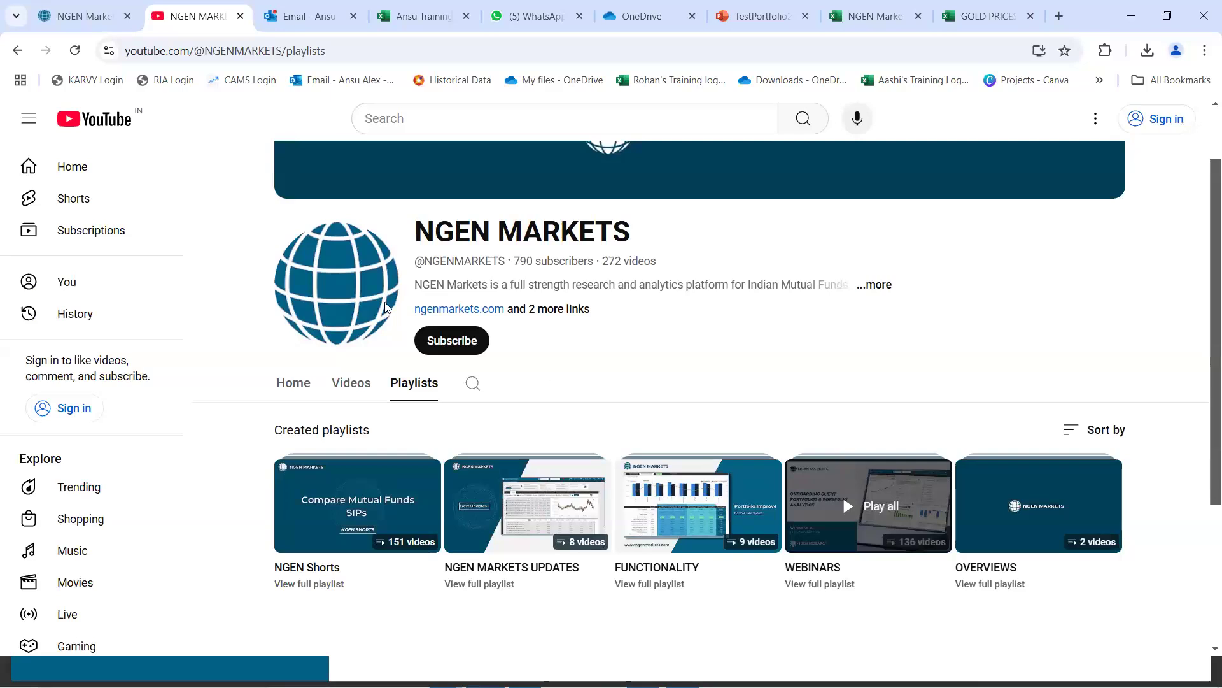
click(87, 12)
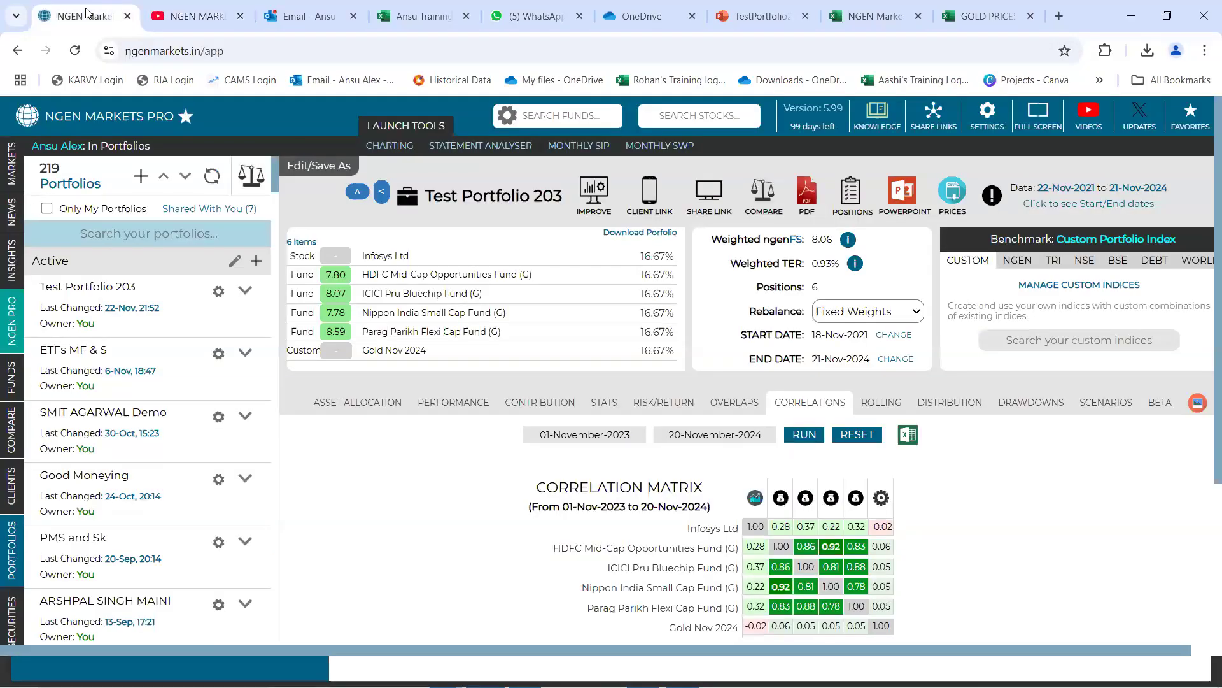